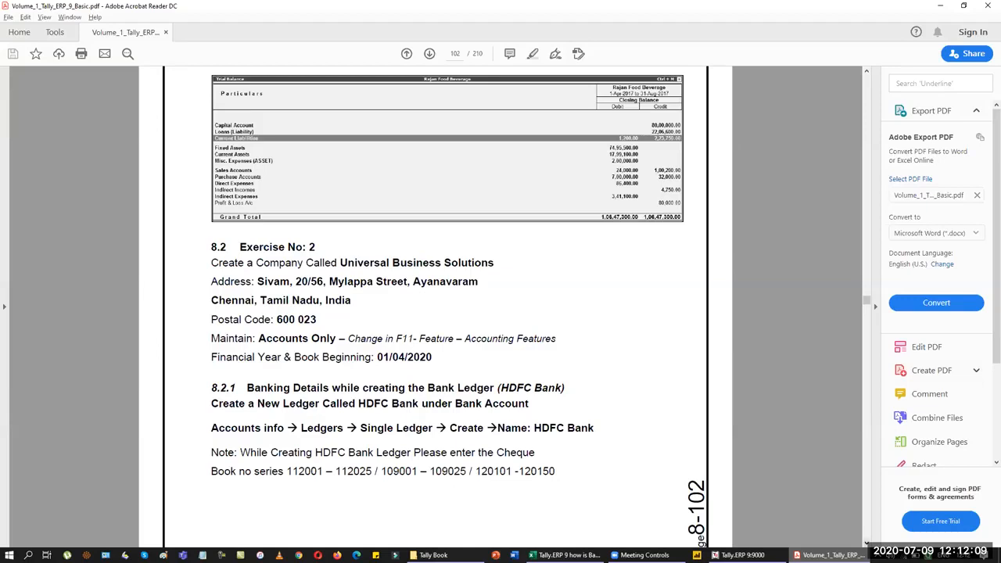
Step: Read the Exercise No: 2 company and HDFC Bank details on PDF pages 102–103, then switch windows
{"action": "left_click", "coordinate": [867, 544]}
{"action": "left_click", "coordinate": [867, 544]}
{"action": "scroll", "coordinate": [671, 409], "scroll_direction": "down", "scroll_amount": 2}
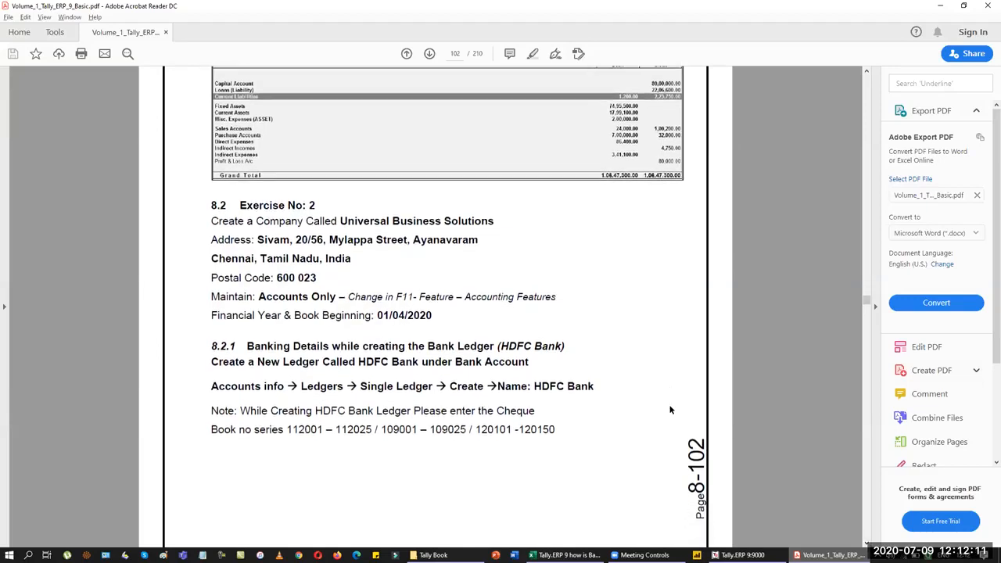
{"action": "scroll", "coordinate": [673, 411], "scroll_direction": "down", "scroll_amount": 10}
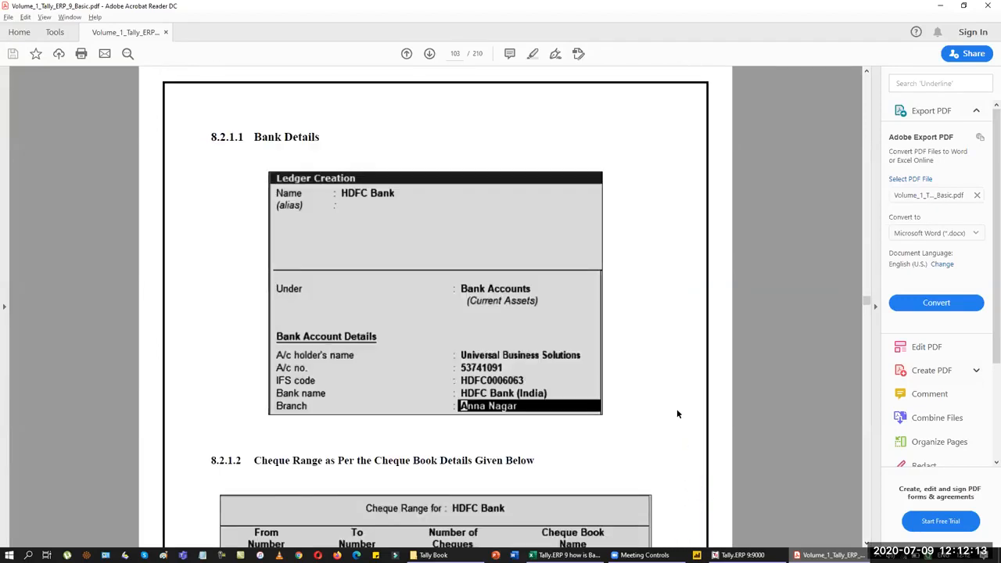
{"action": "scroll", "coordinate": [682, 364], "scroll_direction": "down", "scroll_amount": 3}
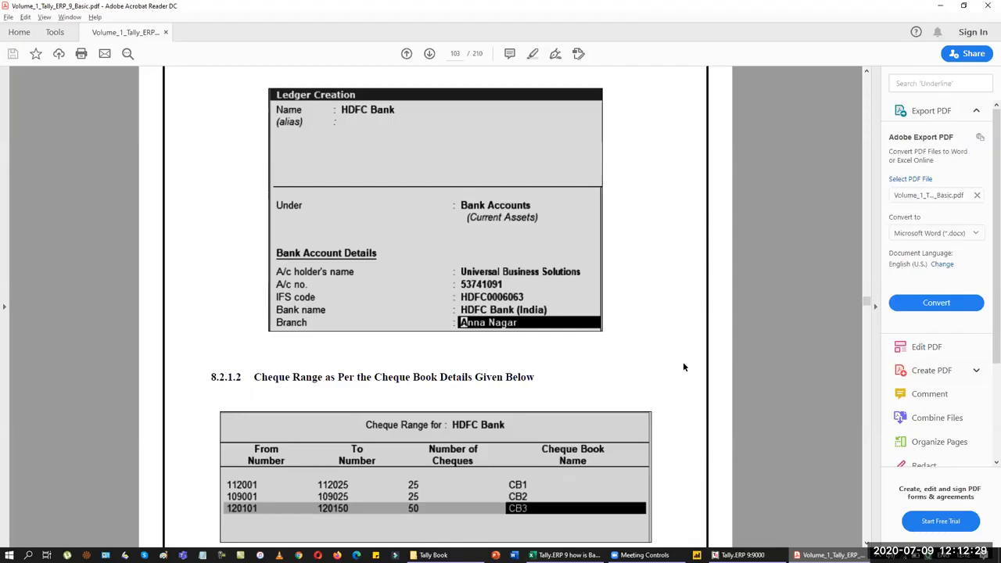
{"action": "scroll", "coordinate": [683, 363], "scroll_direction": "up", "scroll_amount": 2}
{"action": "scroll", "coordinate": [684, 367], "scroll_direction": "up", "scroll_amount": 6}
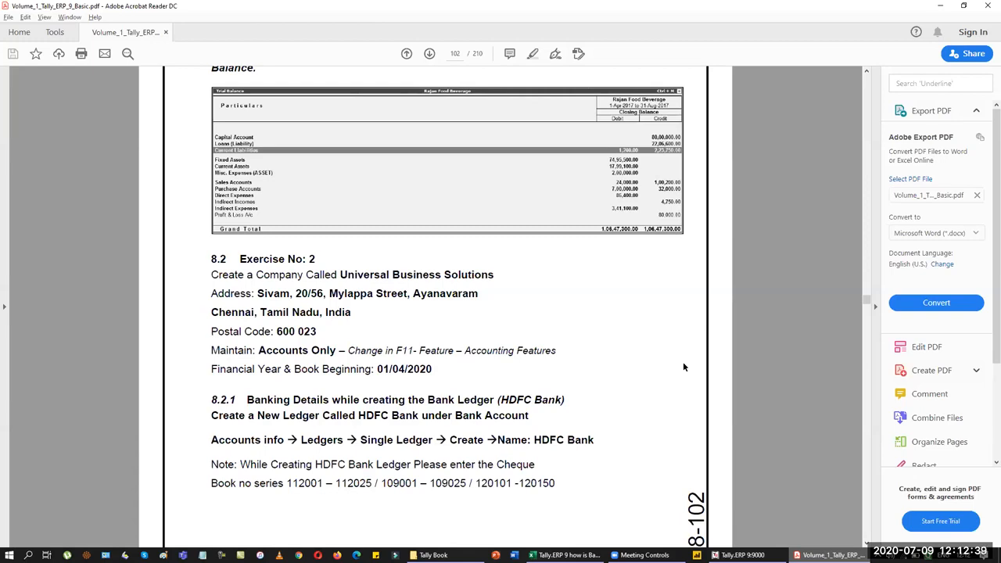
{"action": "key", "text": "alt+Tab"}
{"action": "key", "text": "alt+Tab"}
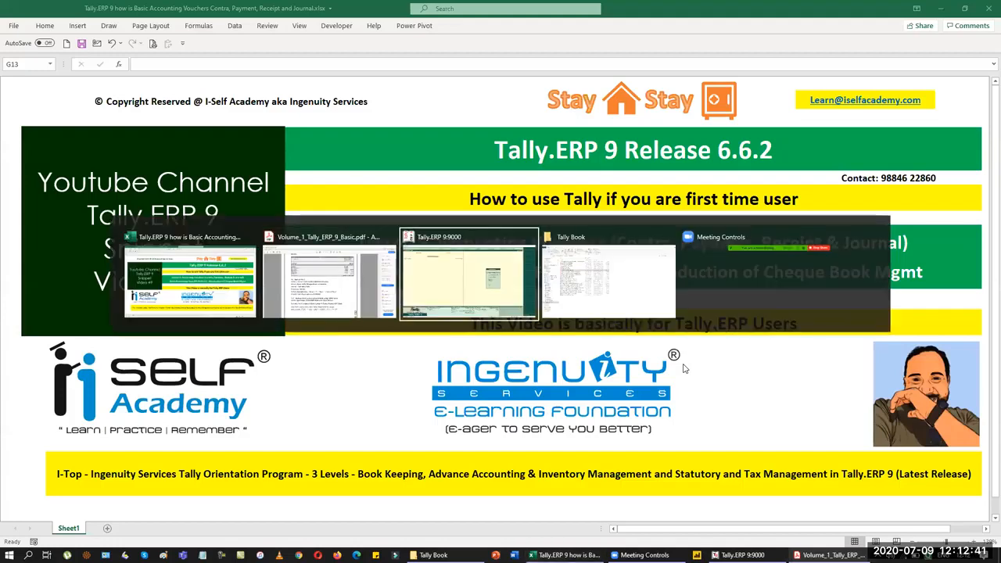
Step: Create a new company named Universal Business Solutions
{"action": "key", "text": "Down"}
{"action": "key", "text": "Down"}
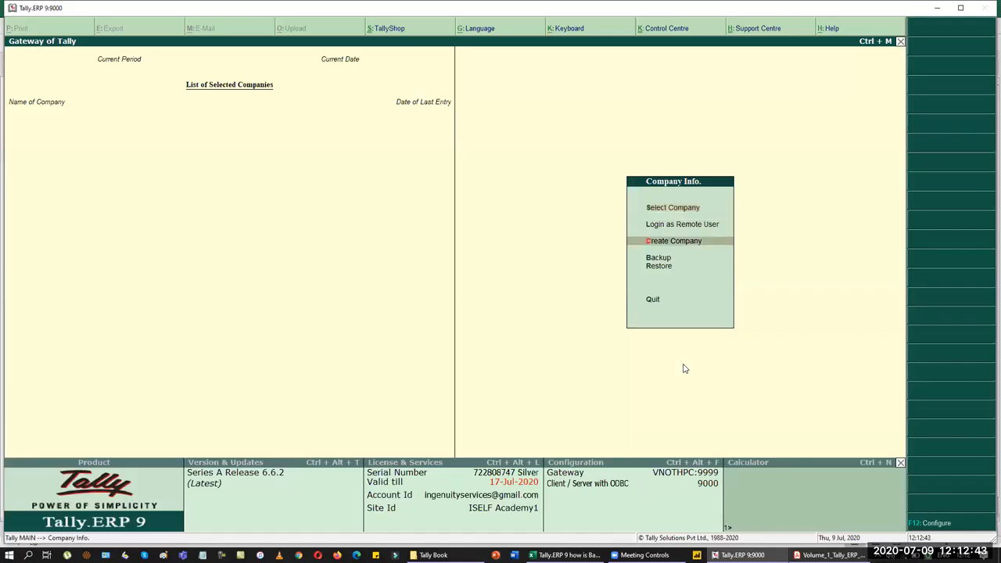
{"action": "key", "text": "Return"}
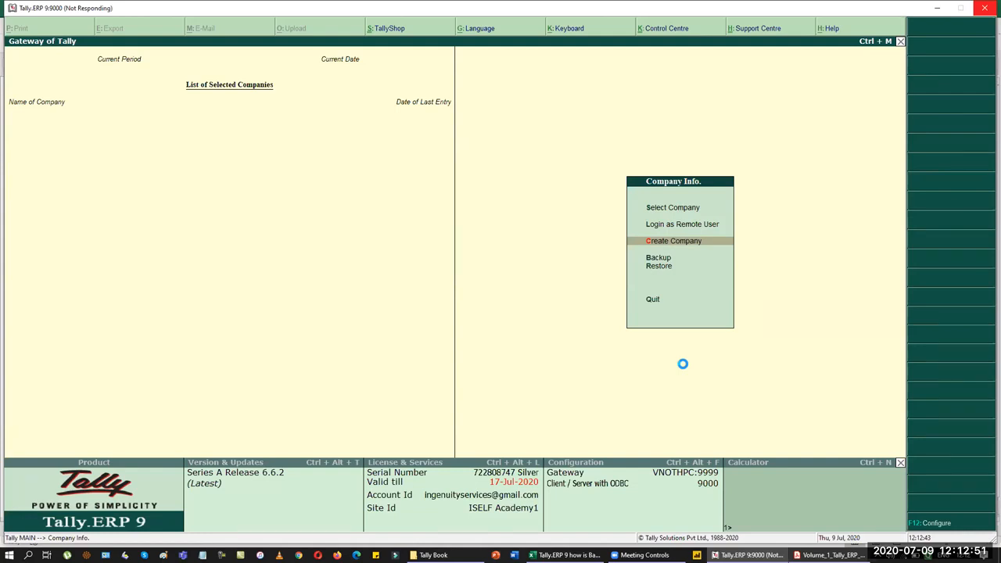
{"action": "type", "text": "U"}
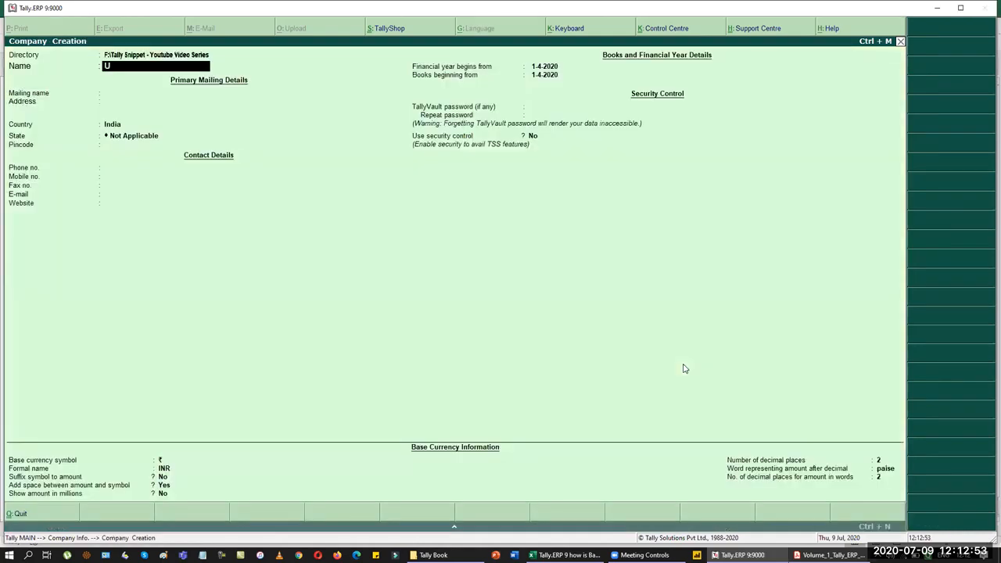
{"action": "type", "text": "niversal Business Solutions"}
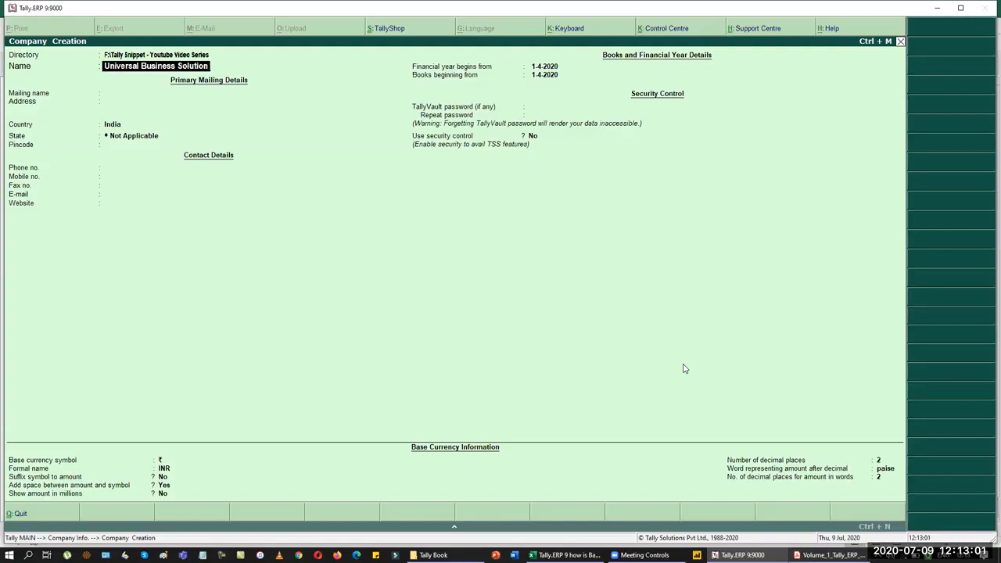
{"action": "key", "text": "Return"}
{"action": "key", "text": "Return"}
{"action": "key", "text": "Return"}
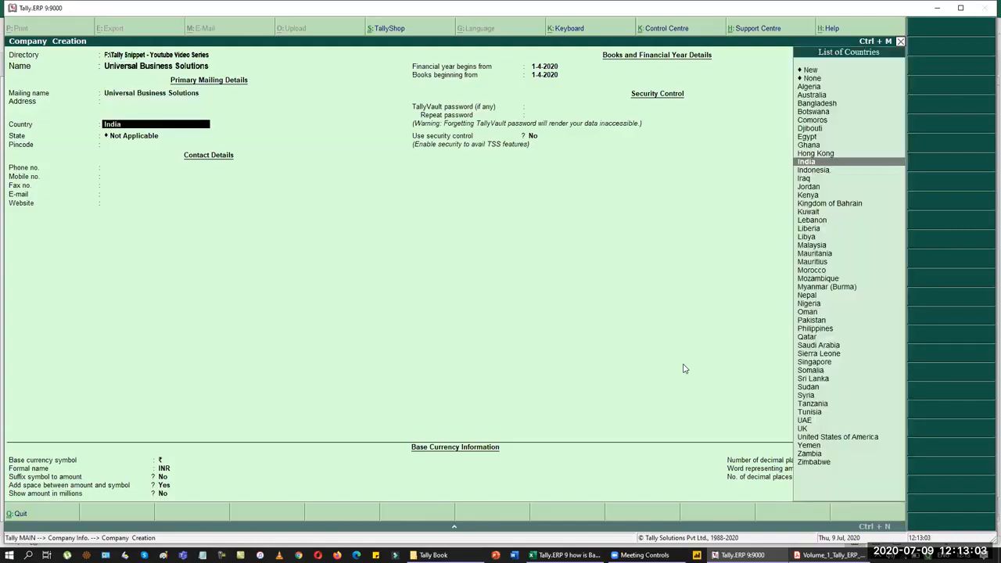
Step: Enter the company's Chennai address lines, country India, state Tamil Nadu and its pincode
{"action": "key", "text": "BackSpace"}
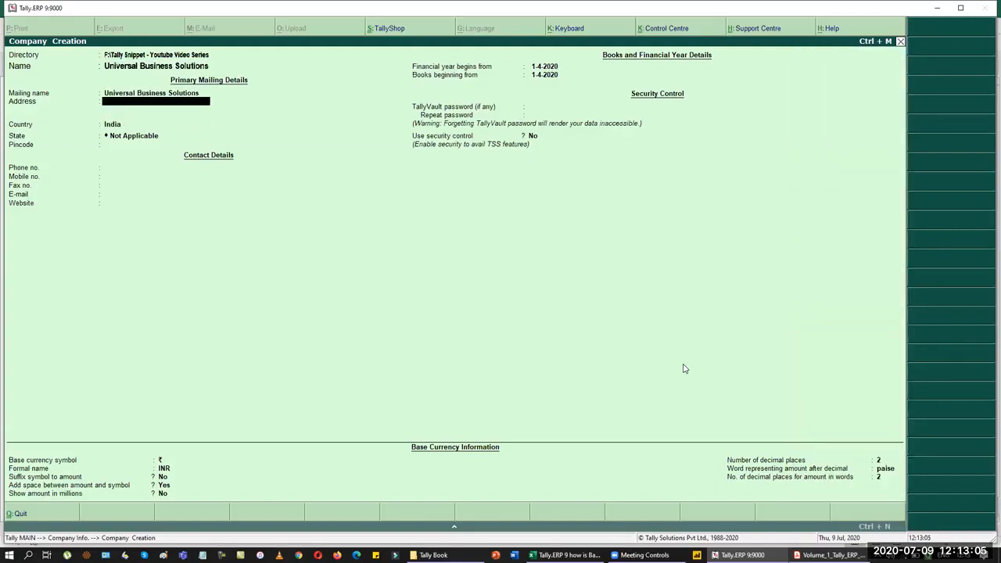
{"action": "key", "text": "Return"}
{"action": "type", "text": "Ayanavara"}
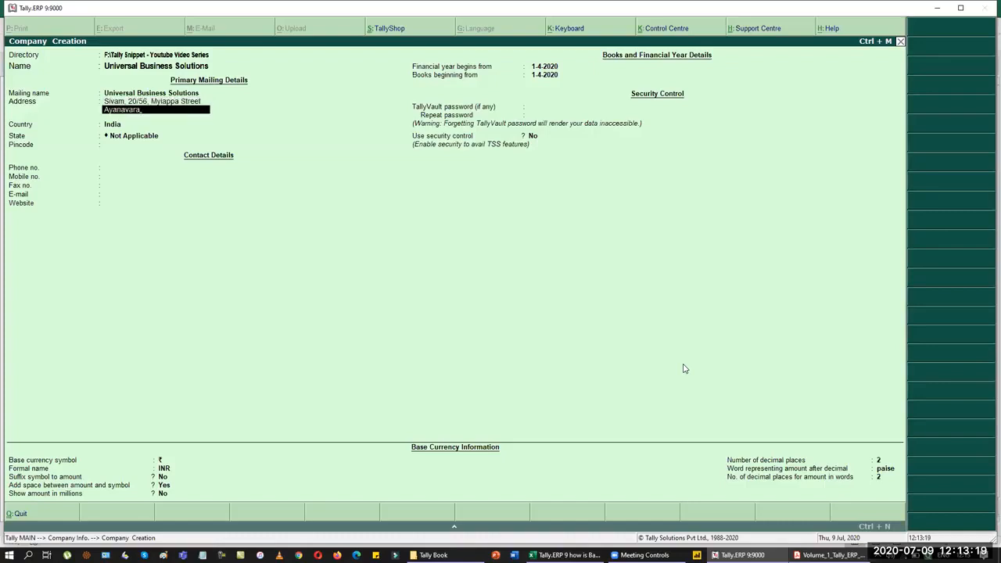
{"action": "type", "text": "m"}
{"action": "key", "text": "Return"}
{"action": "type", "text": "Chennai"}
{"action": "key", "text": "Return"}
{"action": "key", "text": "Return"}
{"action": "key", "text": "Return"}
{"action": "type", "text": "ta"}
{"action": "key", "text": "Return"}
{"action": "type", "text": "600"}
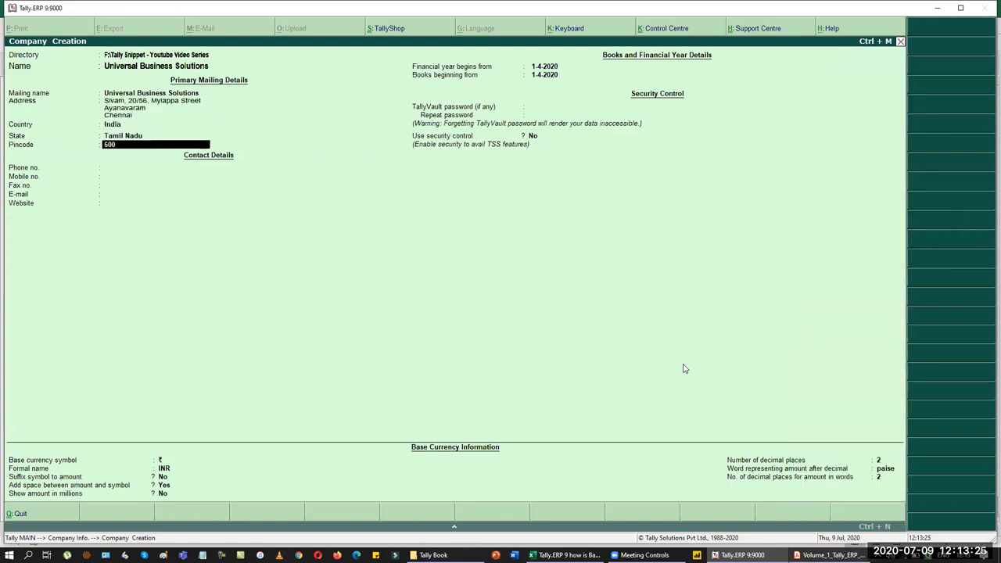
{"action": "type", "text": "023"}
{"action": "key", "text": "Return"}
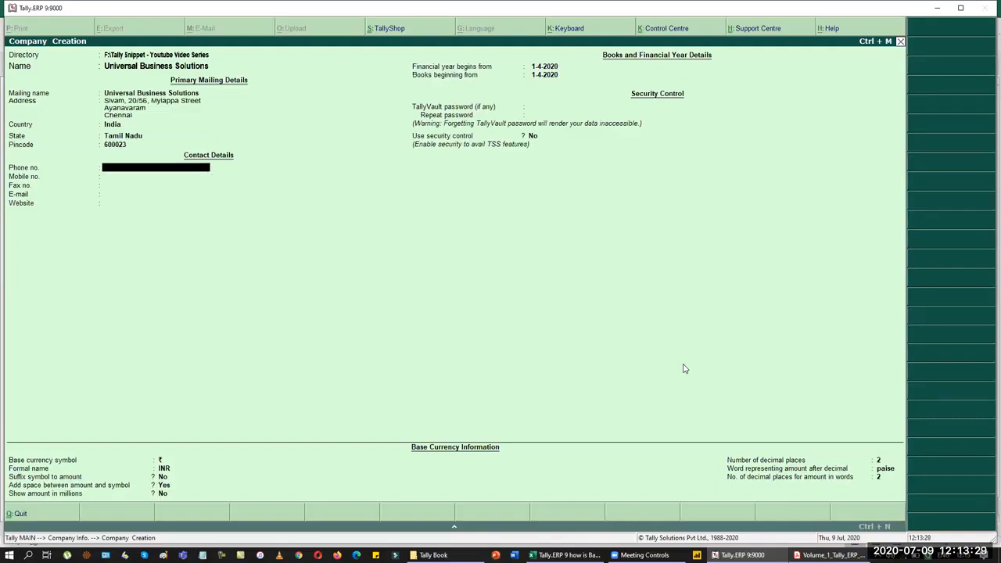
Step: Enter the company's phone and mobile numbers
{"action": "key", "text": "Return"}
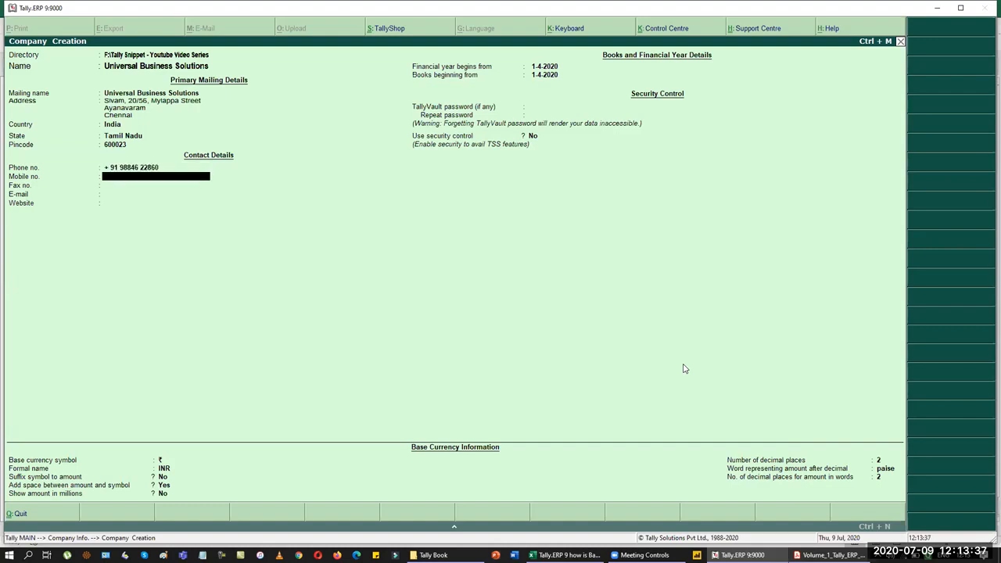
{"action": "key", "text": "Return"}
Step: Add the company e-mail address and website UBS.Com, then accept the company form
{"action": "key", "text": "Return"}
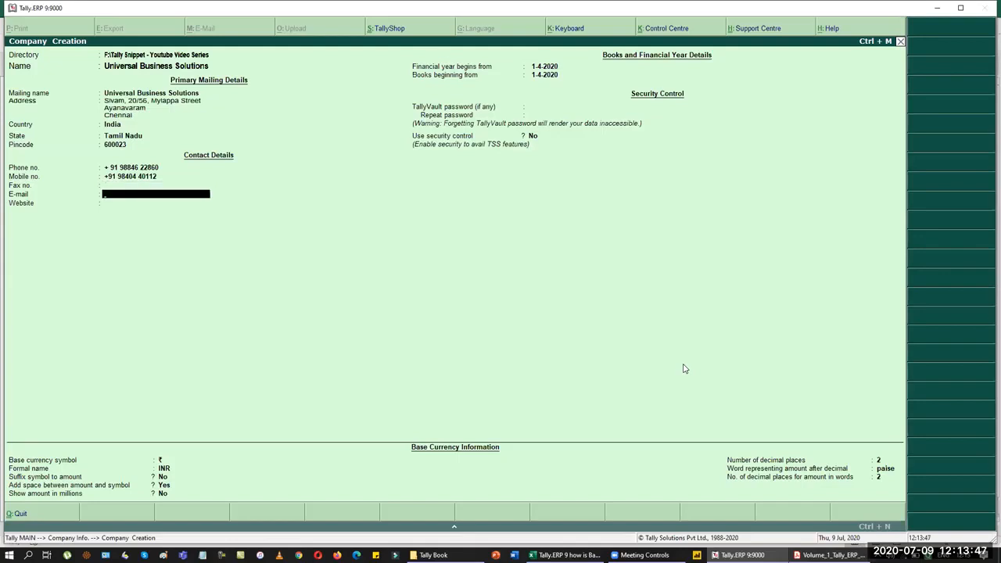
{"action": "key", "text": "Escape"}
{"action": "key", "text": "Return"}
{"action": "key", "text": "Return"}
{"action": "key", "text": "Return"}
{"action": "key", "text": "Return"}
{"action": "key", "text": "Return"}
{"action": "key", "text": "Return"}
{"action": "key", "text": "Return"}
{"action": "key", "text": "Return"}
{"action": "key", "text": "Return"}
{"action": "key", "text": "Return"}
{"action": "key", "text": "Return"}
{"action": "key", "text": "Return"}
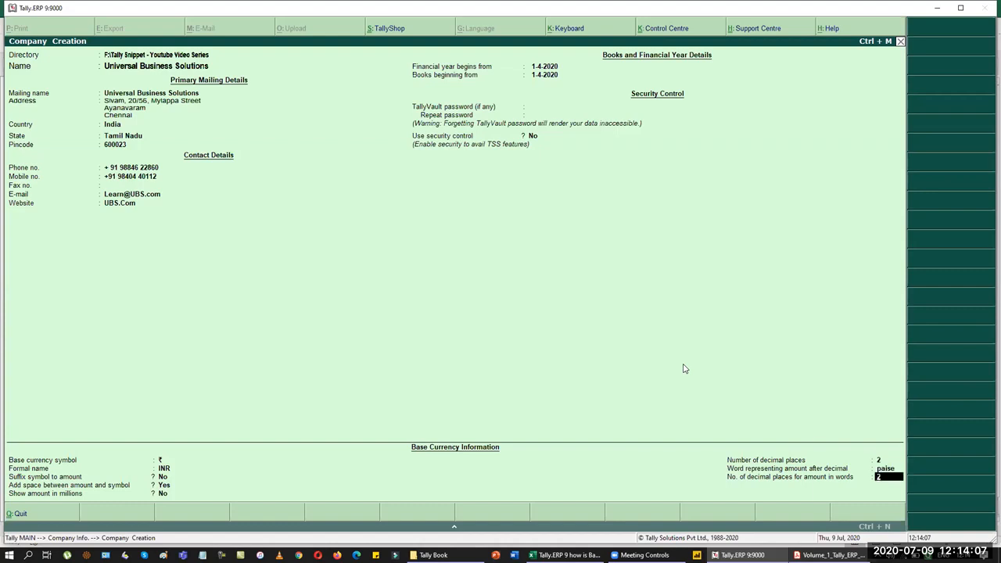
{"action": "key", "text": "Return"}
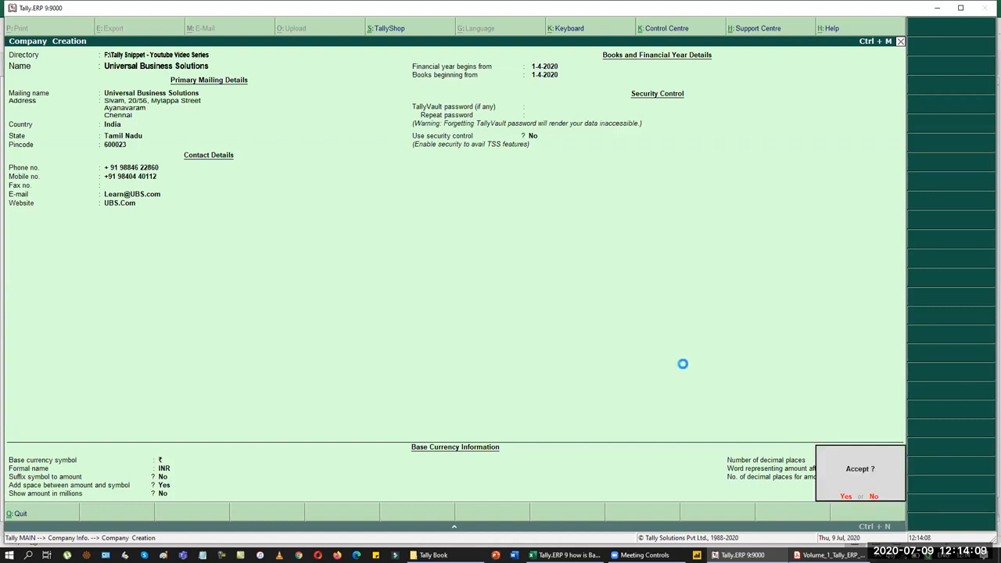
{"action": "key", "text": "Return"}
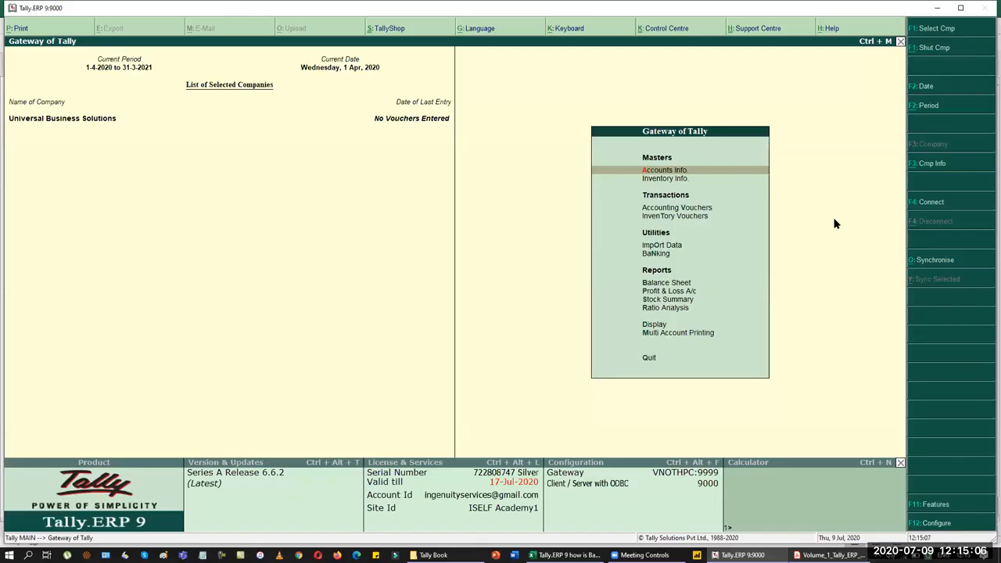
Step: Open single ledger creation under Accounts Info > Ledgers
{"action": "key", "text": "Down"}
{"action": "key", "text": "Down"}
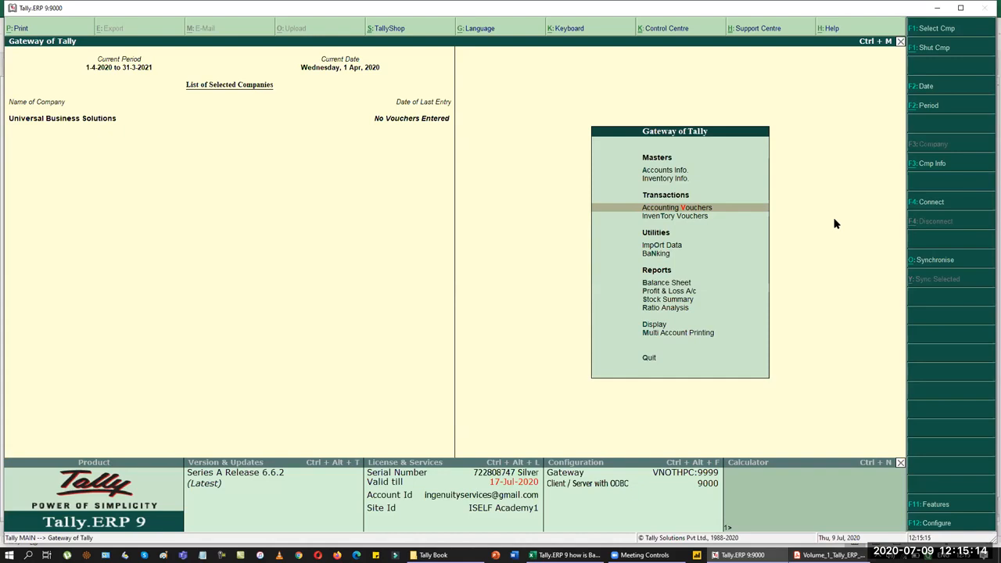
{"action": "key", "text": "Up"}
{"action": "key", "text": "Up"}
{"action": "key", "text": "Return"}
{"action": "key", "text": "Down"}
{"action": "key", "text": "Return"}
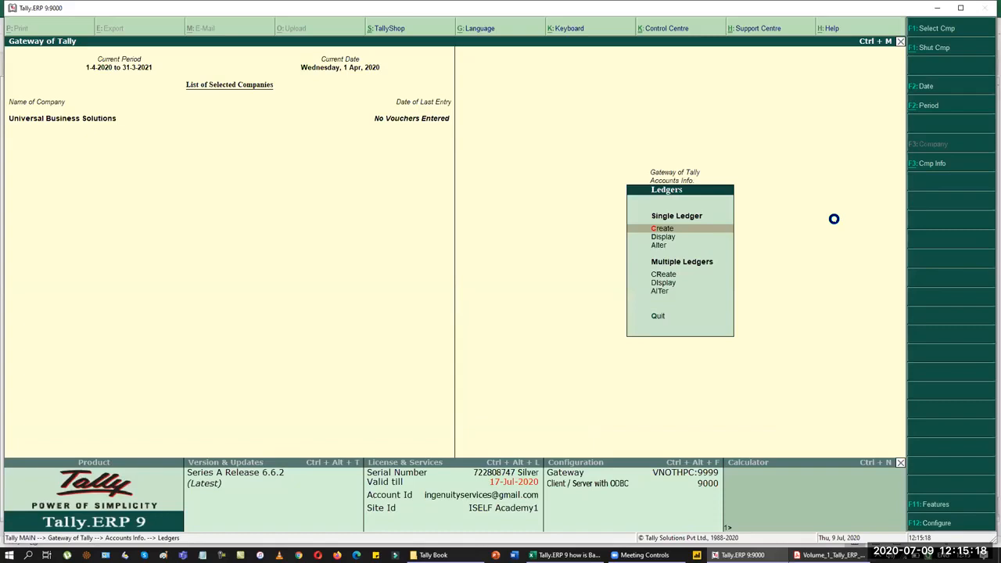
{"action": "key", "text": "Return"}
Step: Name the ledger HDFC Bank under Bank Accounts and accept the 1-Apr-2020 reconciliation date
{"action": "type", "text": "F"}
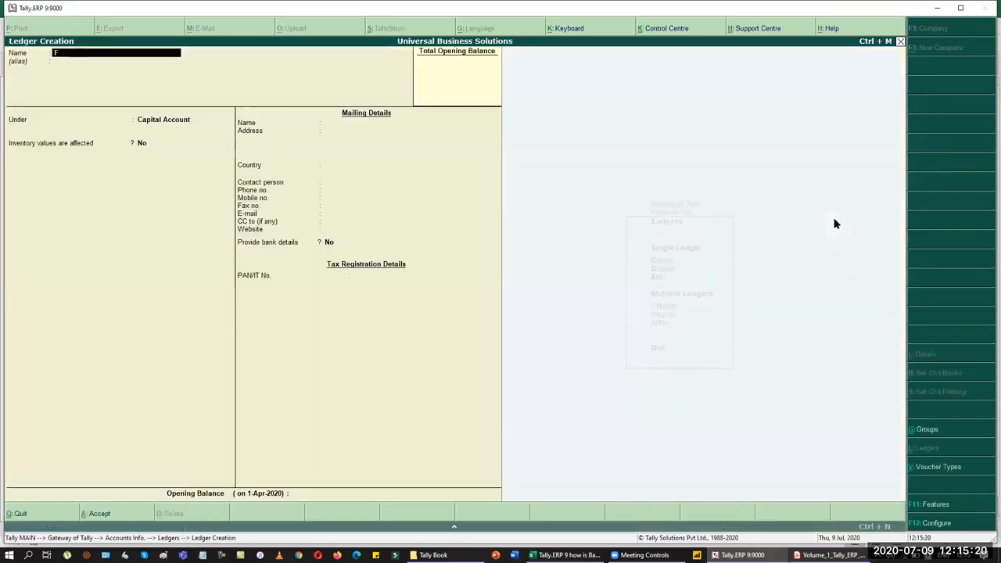
{"action": "key", "text": "BackSpace"}
{"action": "type", "text": "HDFC Bank"}
{"action": "key", "text": "Return"}
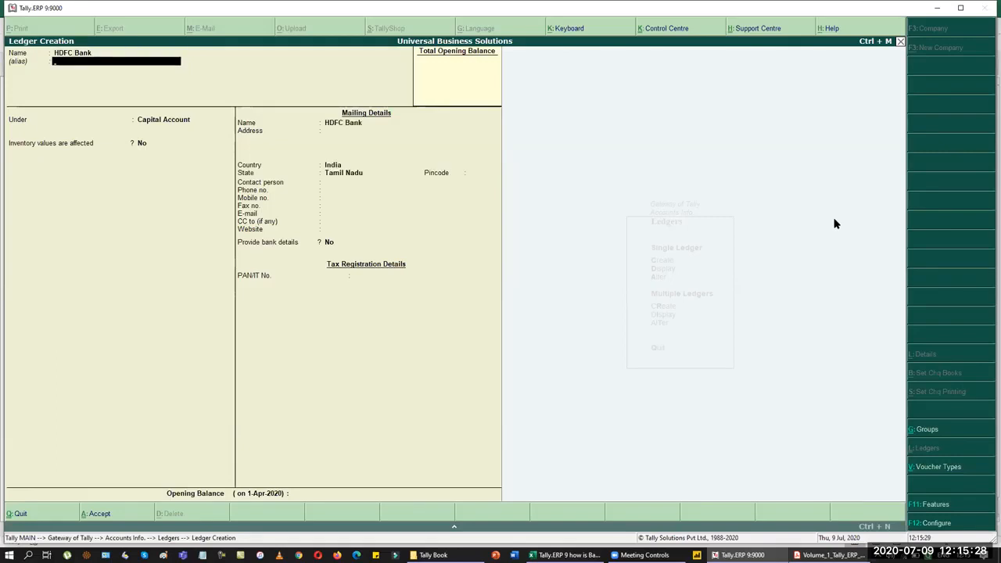
{"action": "key", "text": "Return"}
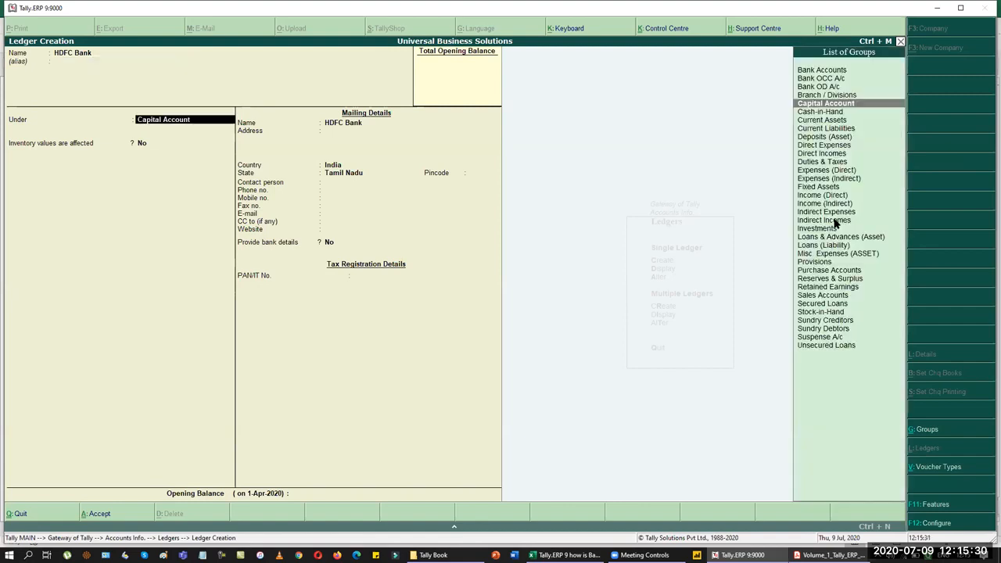
{"action": "type", "text": "Ban"}
{"action": "key", "text": "Return"}
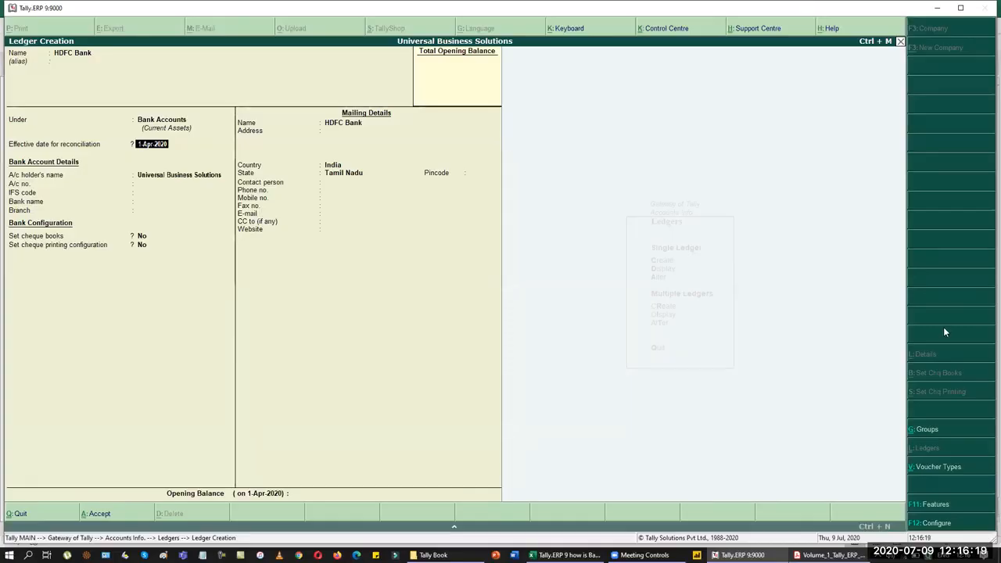
{"action": "key", "text": "Return"}
{"action": "key", "text": "Return"}
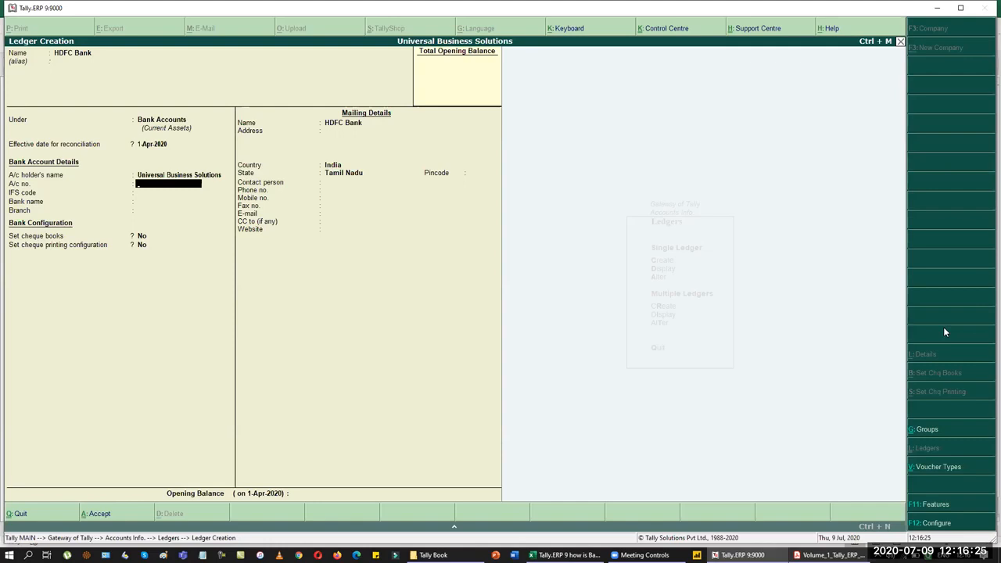
{"action": "key", "text": "alt+Tab"}
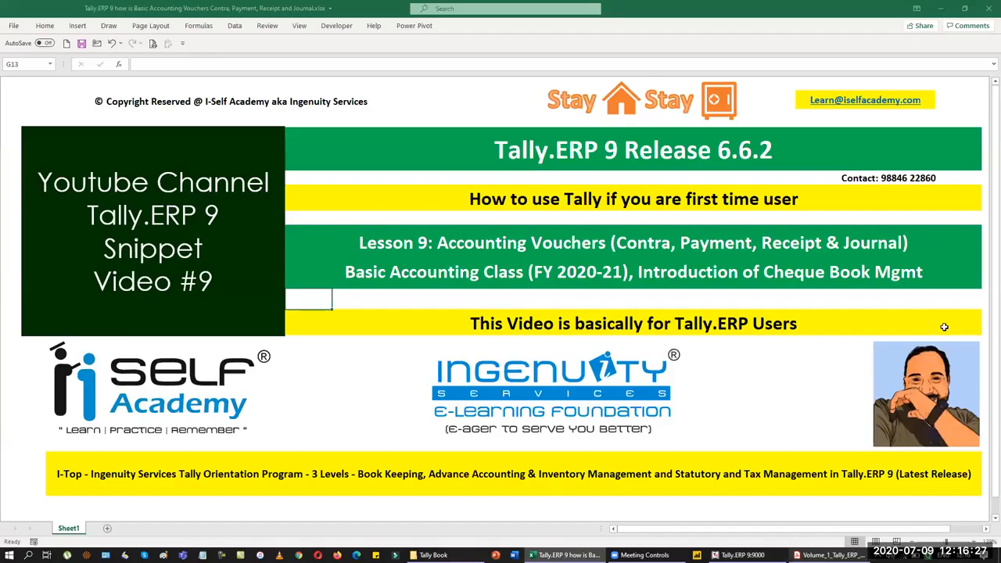
Step: View the HDFC Bank details and cheque ranges on page 103 of the PDF
{"action": "key", "text": "alt+Tab"}
{"action": "key", "text": "alt+Tab"}
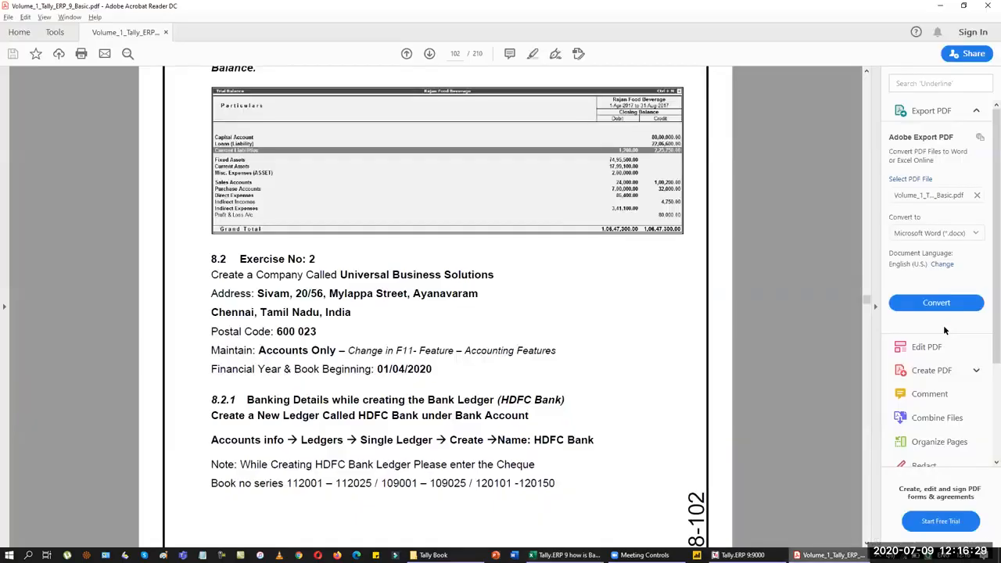
{"action": "key", "text": "Page_Down"}
{"action": "key", "text": "Page_Down"}
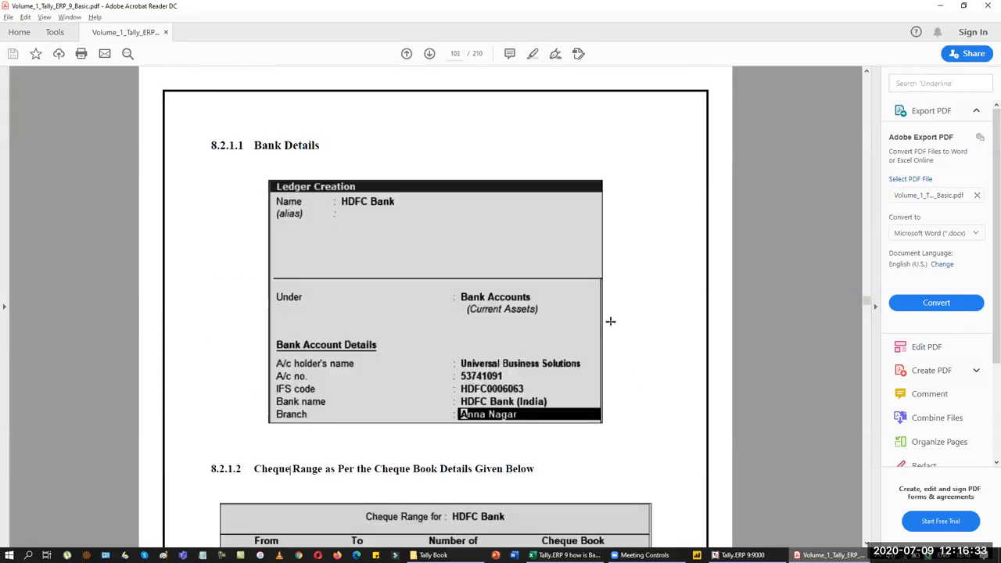
{"action": "scroll", "coordinate": [626, 323], "scroll_direction": "down", "scroll_amount": 1}
{"action": "scroll", "coordinate": [630, 324], "scroll_direction": "down", "scroll_amount": 2}
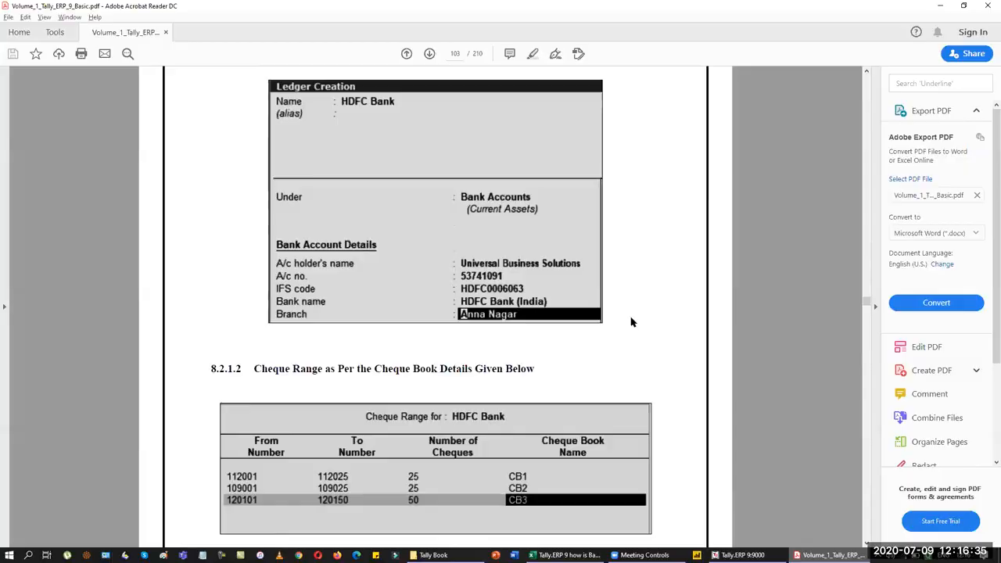
Step: Return to Tally's HDFC Bank ledger form, declining the Quit prompt
{"action": "key", "text": "alt+Tab"}
{"action": "key", "text": "alt+Tab"}
{"action": "key", "text": "alt+Tab"}
{"action": "key", "text": "Tab"}
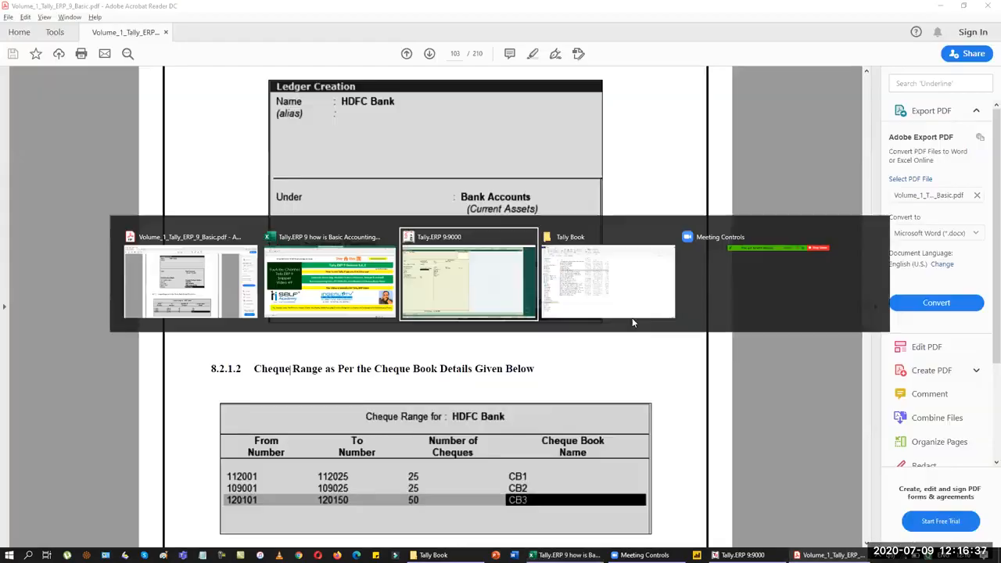
{"action": "key", "text": "alt+Tab"}
{"action": "key", "text": "Tab"}
{"action": "key", "text": "Tab"}
{"action": "key", "text": "Tab"}
{"action": "key", "text": "Tab"}
{"action": "key", "text": "Tab"}
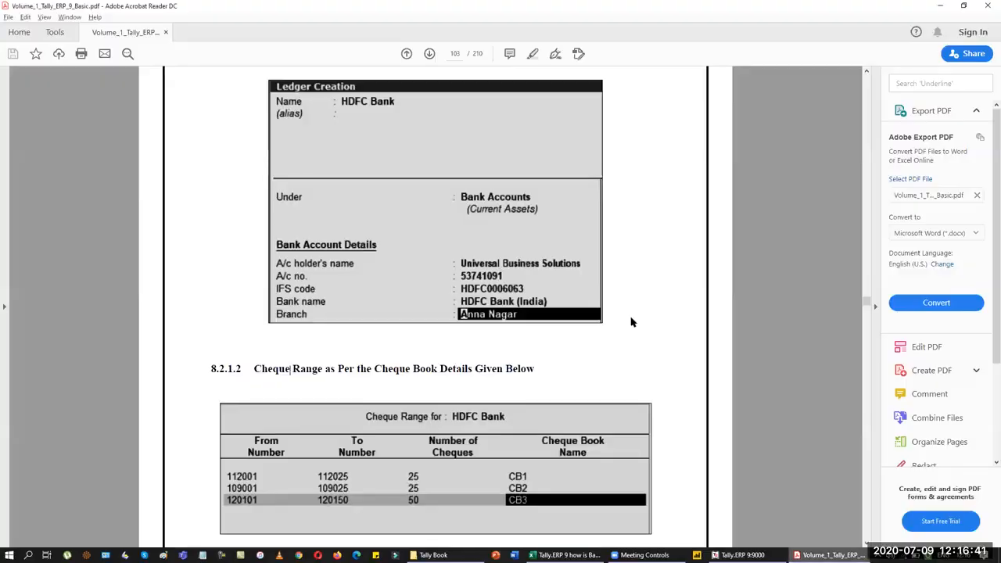
{"action": "key", "text": "alt+Tab"}
{"action": "key", "text": "Escape"}
{"action": "key", "text": "n"}
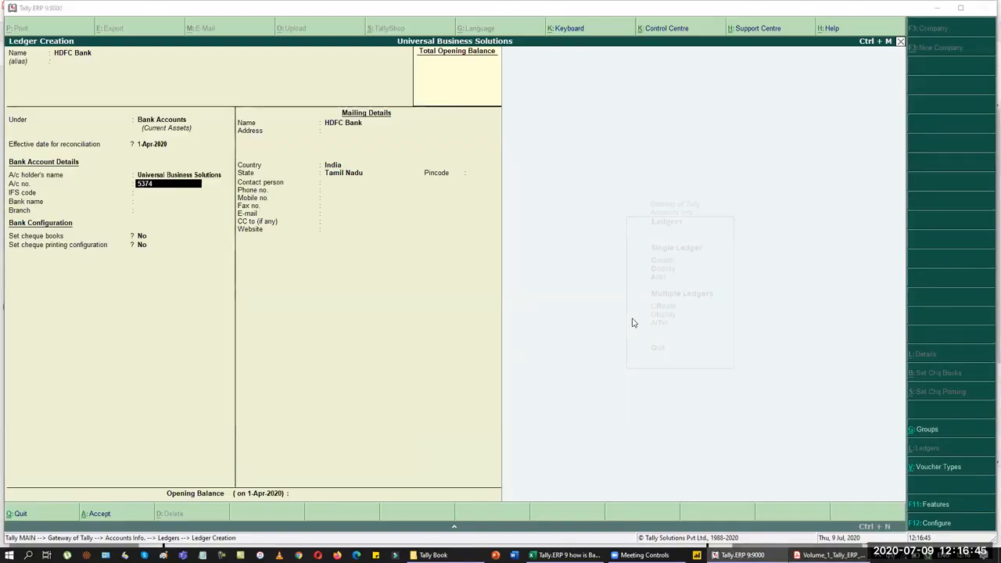
Step: Fill in the bank account number and IFS code HDFC0006063
{"action": "key", "text": "alt+Tab"}
{"action": "key", "text": "alt+Tab"}
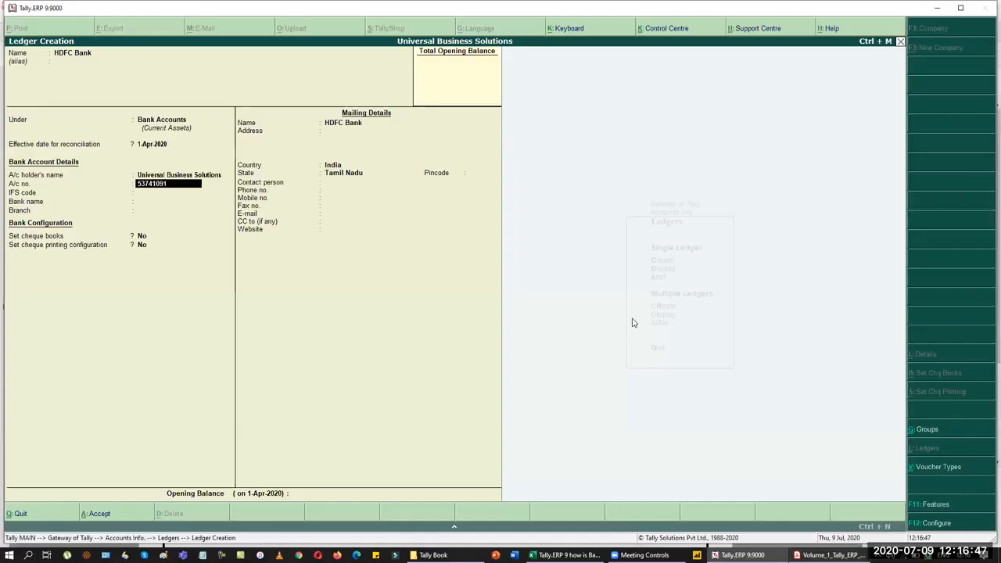
{"action": "key", "text": "alt+Tab"}
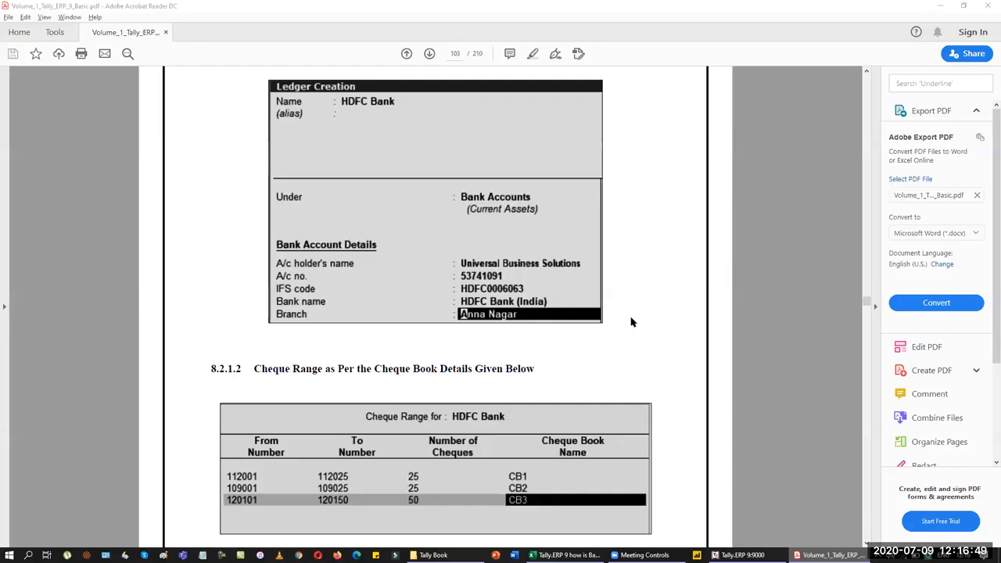
{"action": "key", "text": "alt+Tab"}
{"action": "type", "text": "DF"}
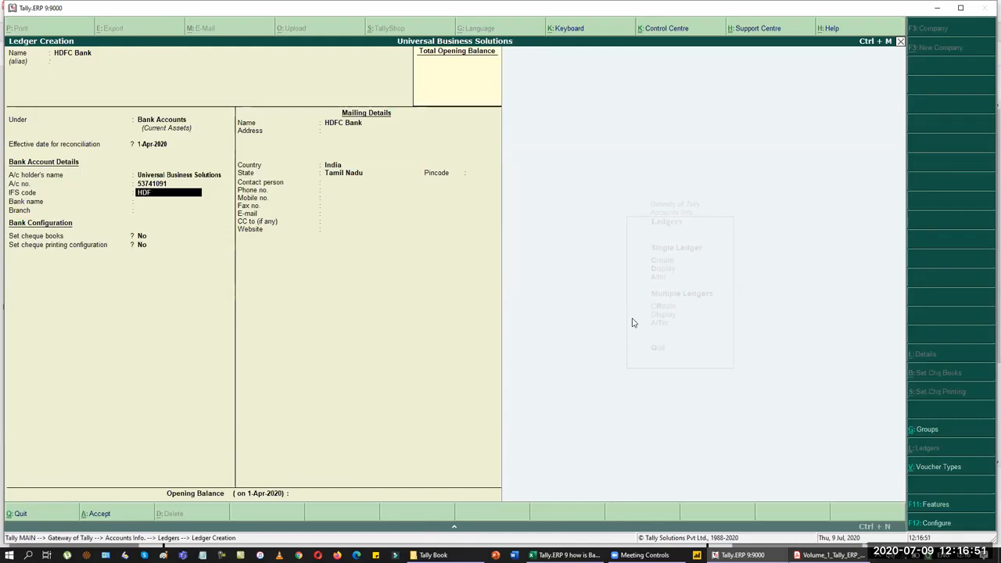
{"action": "key", "text": "alt+Tab"}
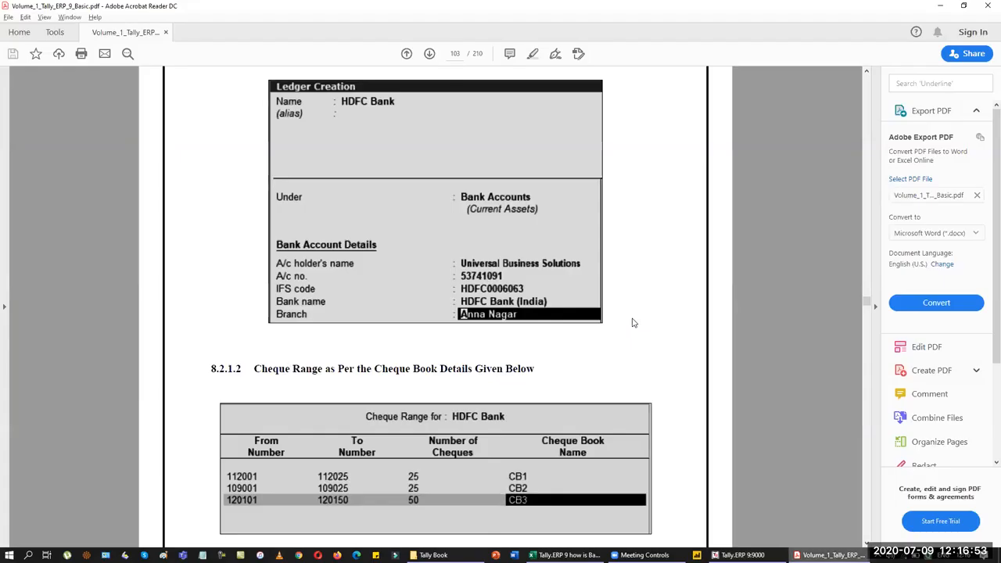
{"action": "key", "text": "alt+Tab"}
{"action": "type", "text": "C0006063"}
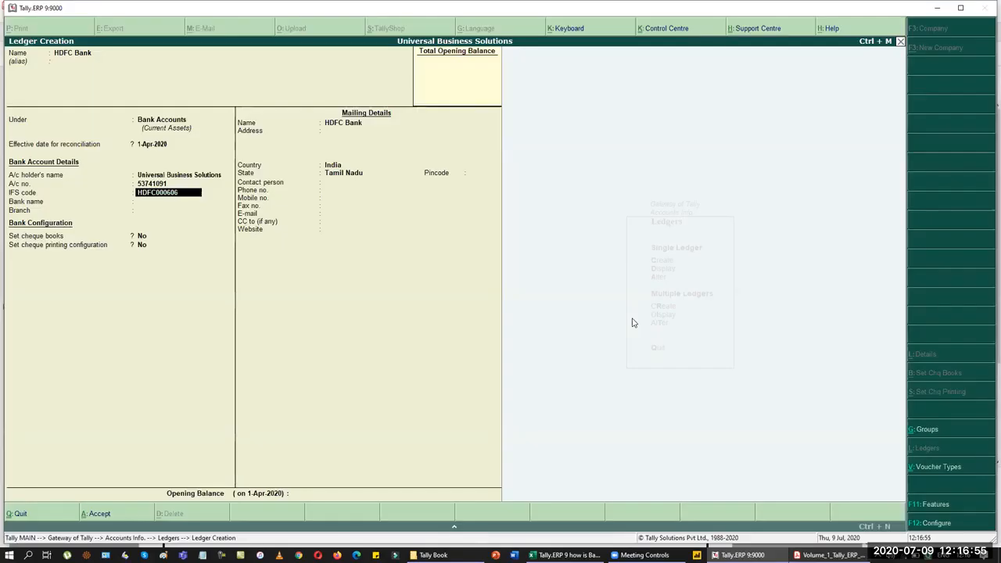
{"action": "key", "text": "alt+Tab"}
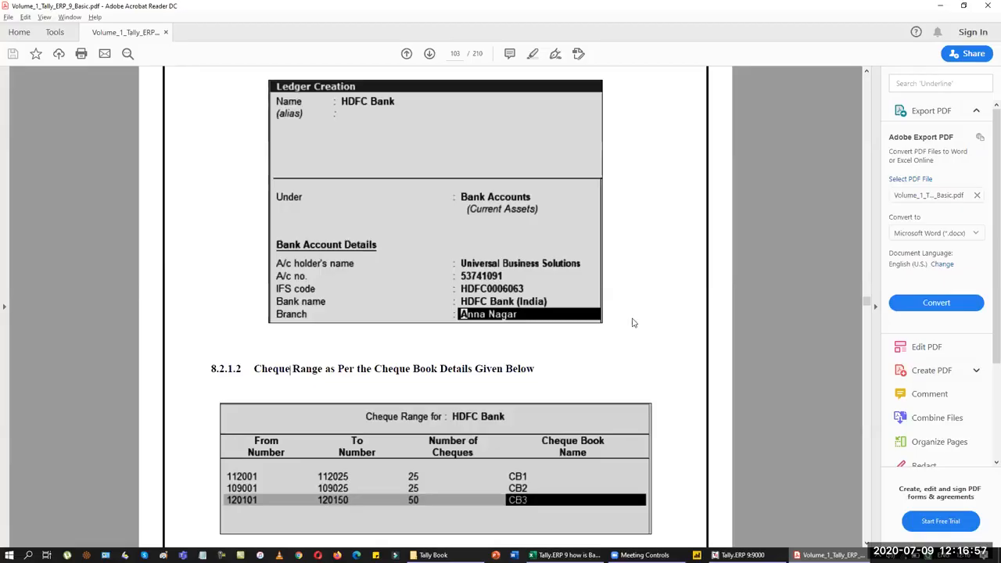
{"action": "key", "text": "alt+Tab"}
Step: Select HDFC Bank (India) as the bank and set the branch to Anna Nagar
{"action": "type", "text": "Hdf"}
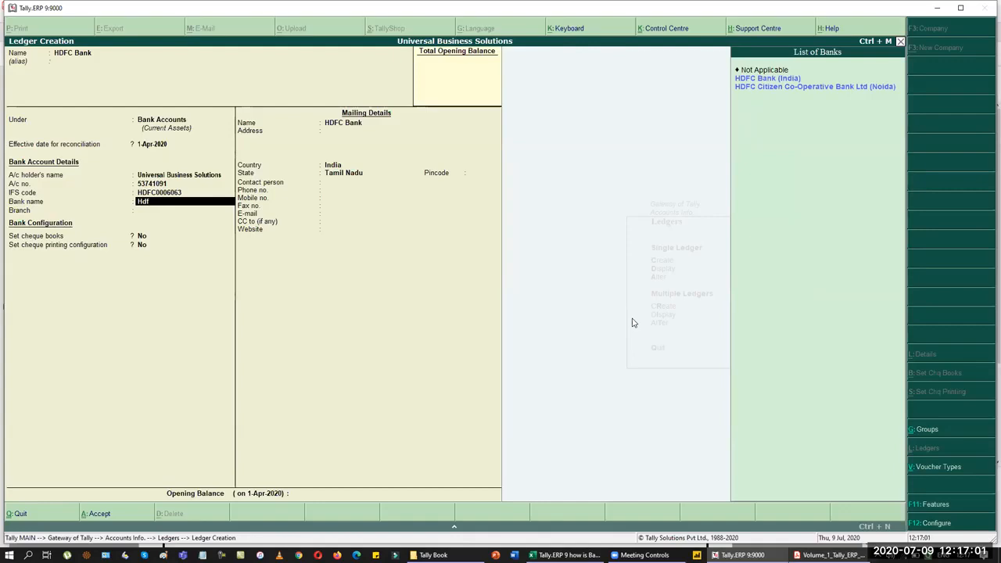
{"action": "key", "text": "Down"}
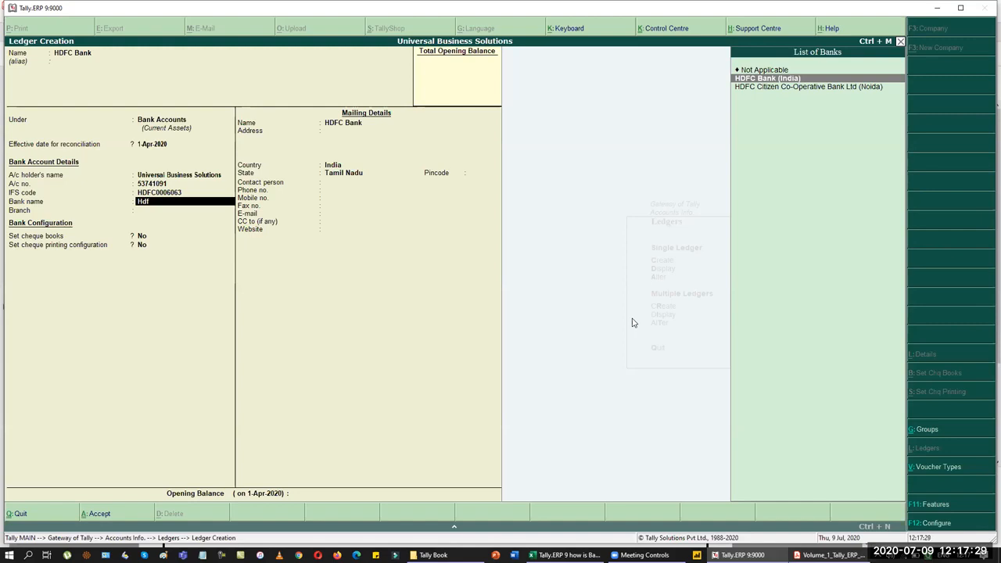
{"action": "key", "text": "Return"}
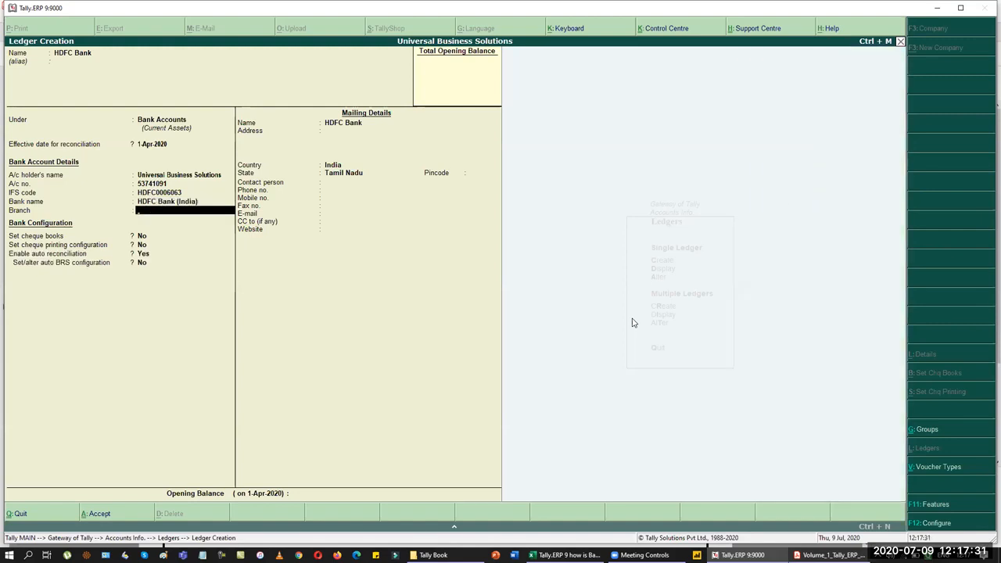
{"action": "key", "text": "alt+Tab"}
{"action": "key", "text": "alt+Tab"}
{"action": "type", "text": "Anna Nagar"}
{"action": "key", "text": "Return"}
Step: Enable cheque books and add the range 112001–112025 as CB1
{"action": "key", "text": "y"}
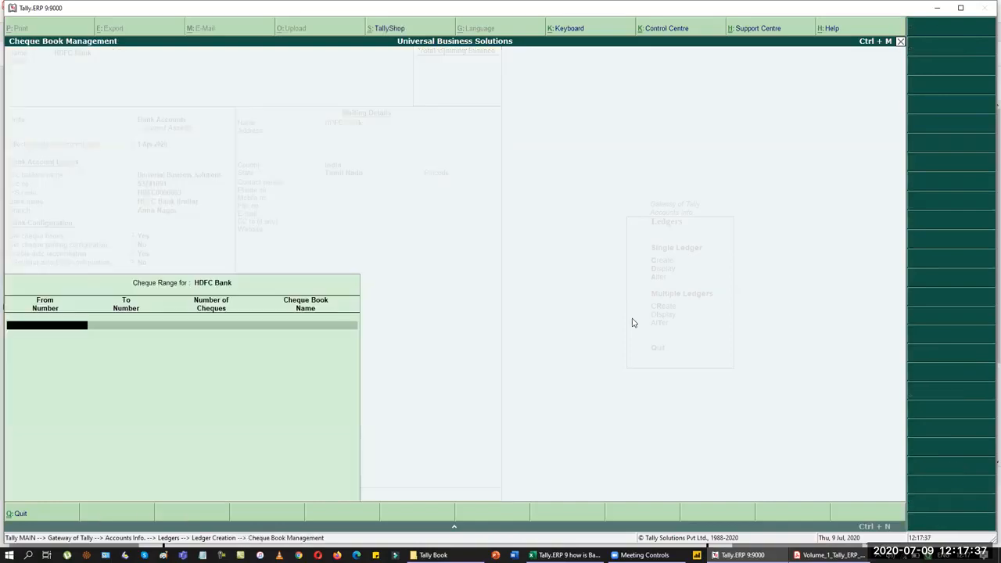
{"action": "key", "text": "alt+Tab"}
{"action": "key", "text": "alt+Tab"}
{"action": "type", "text": "112001"}
{"action": "key", "text": "Return"}
{"action": "key", "text": "alt+Tab"}
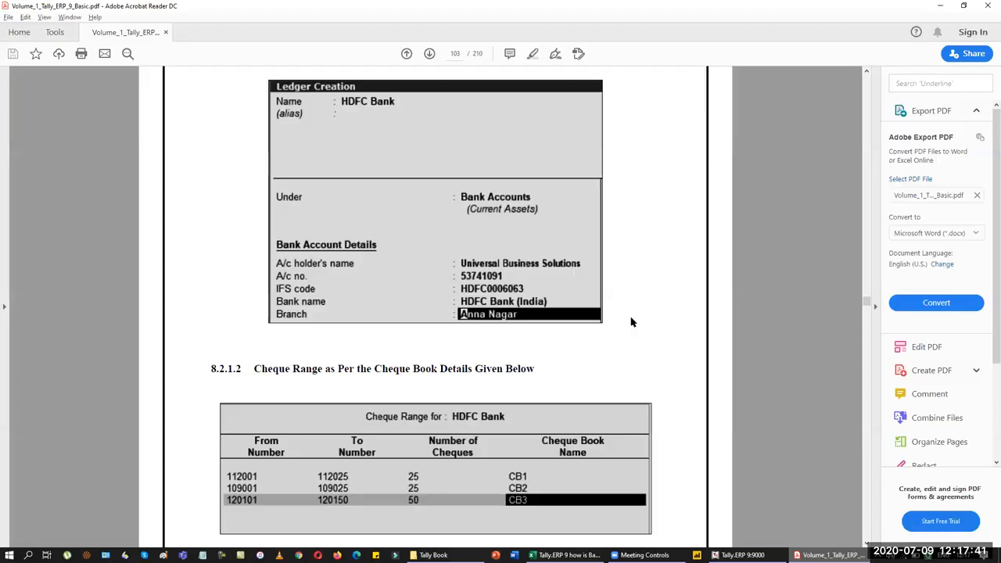
{"action": "key", "text": "alt+Tab"}
{"action": "type", "text": "112025"}
{"action": "key", "text": "Return"}
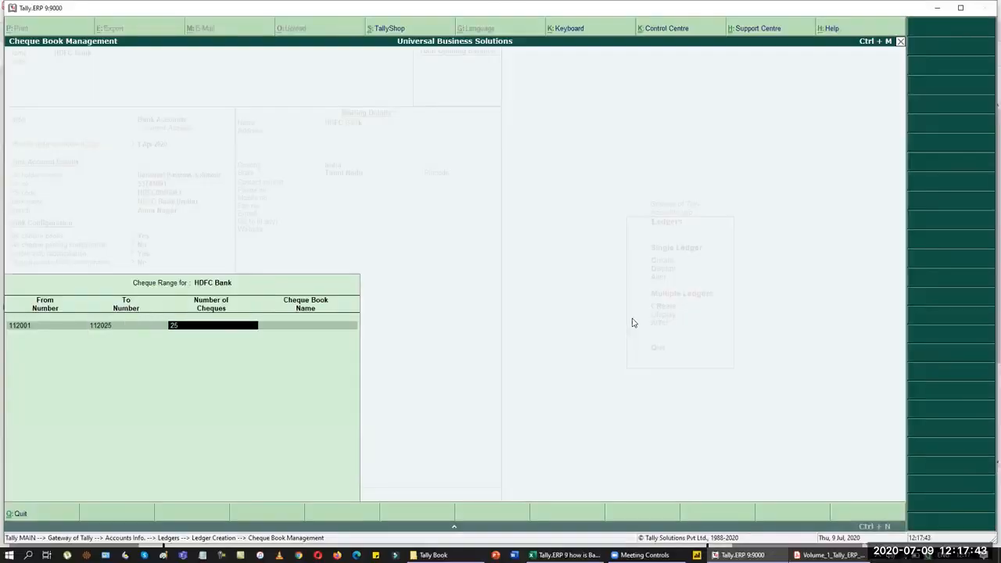
{"action": "key", "text": "Return"}
{"action": "type", "text": "CB1"}
{"action": "key", "text": "Return"}
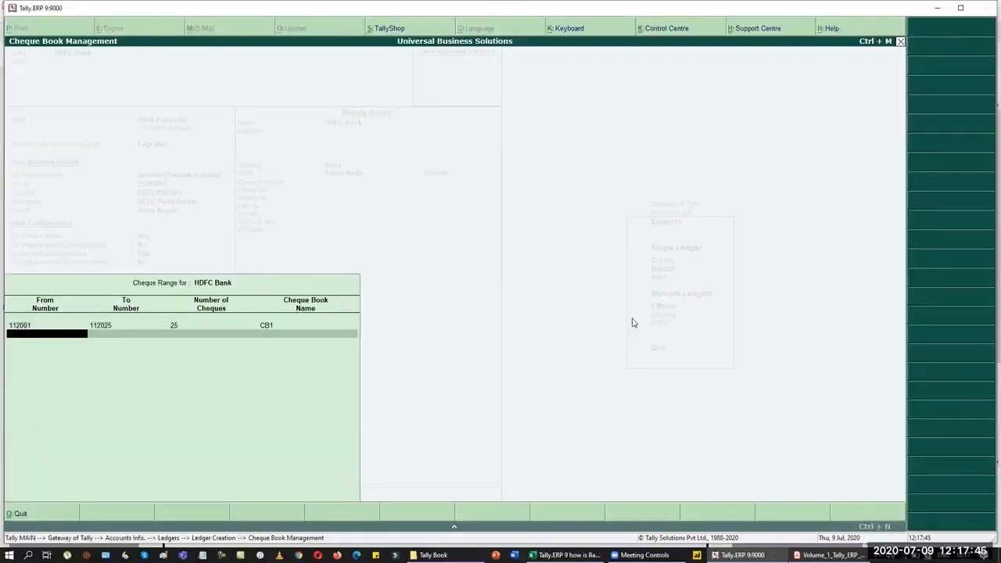
Step: Add the second cheque range 109001–109025 as CB2
{"action": "key", "text": "alt+Tab"}
{"action": "key", "text": "alt+Tab"}
{"action": "type", "text": "10"}
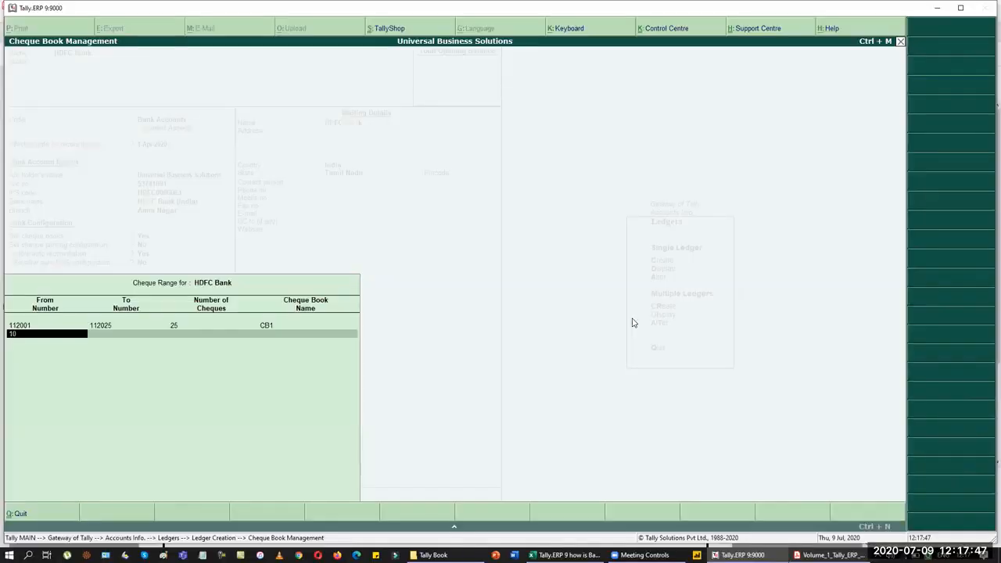
{"action": "type", "text": "9001"}
{"action": "key", "text": "Return"}
{"action": "key", "text": "alt+Tab"}
{"action": "key", "text": "alt+Tab"}
{"action": "type", "text": "109"}
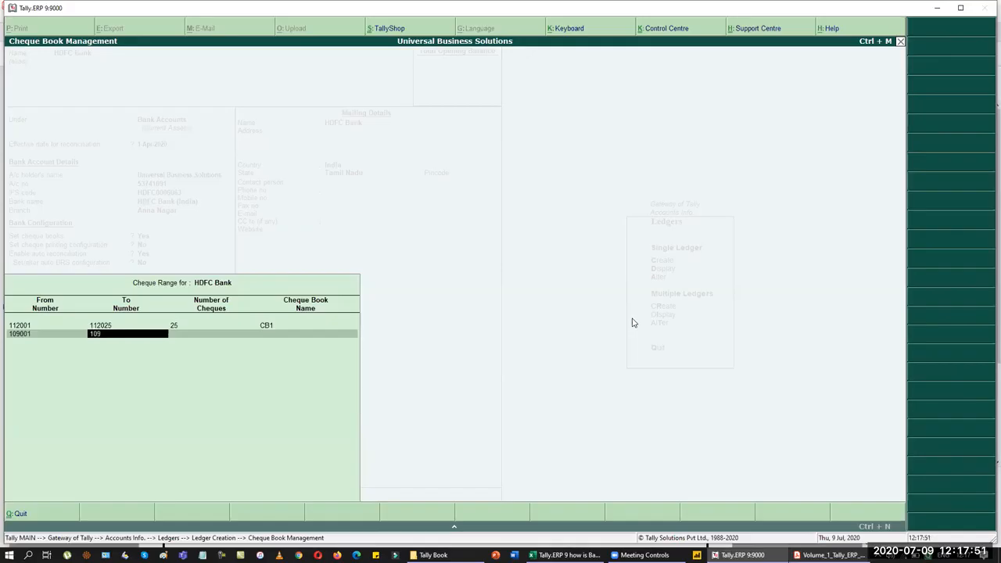
{"action": "type", "text": "025"}
{"action": "key", "text": "Return"}
{"action": "key", "text": "Return"}
{"action": "key", "text": "alt+Tab"}
{"action": "key", "text": "alt+Tab"}
{"action": "type", "text": "CB2"}
Step: Add the third cheque range 120101–120150, 50 cheques, named CB3
{"action": "key", "text": "Return"}
{"action": "key", "text": "alt+Tab"}
{"action": "key", "text": "alt+Tab"}
{"action": "type", "text": "12010"}
{"action": "key", "text": "Return"}
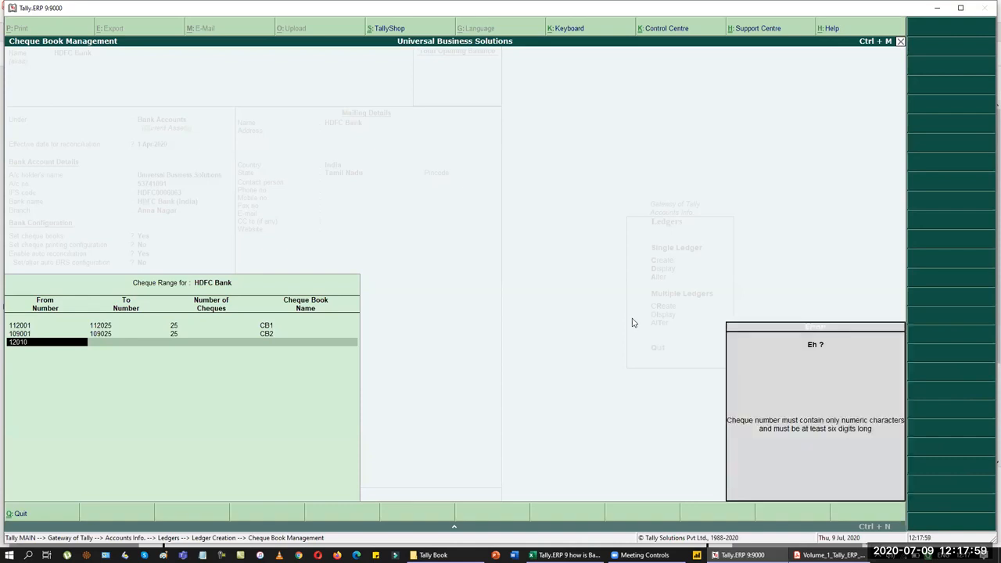
{"action": "type", "text": "1"}
{"action": "key", "text": "Return"}
{"action": "key", "text": "alt+Tab"}
{"action": "key", "text": "alt+Tab"}
{"action": "type", "text": "12015"}
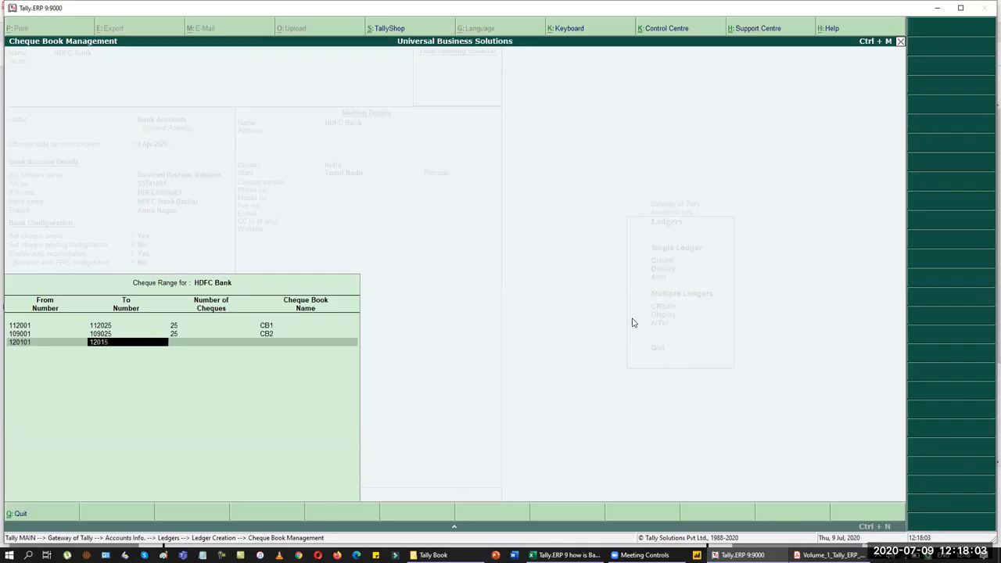
{"action": "key", "text": "Return"}
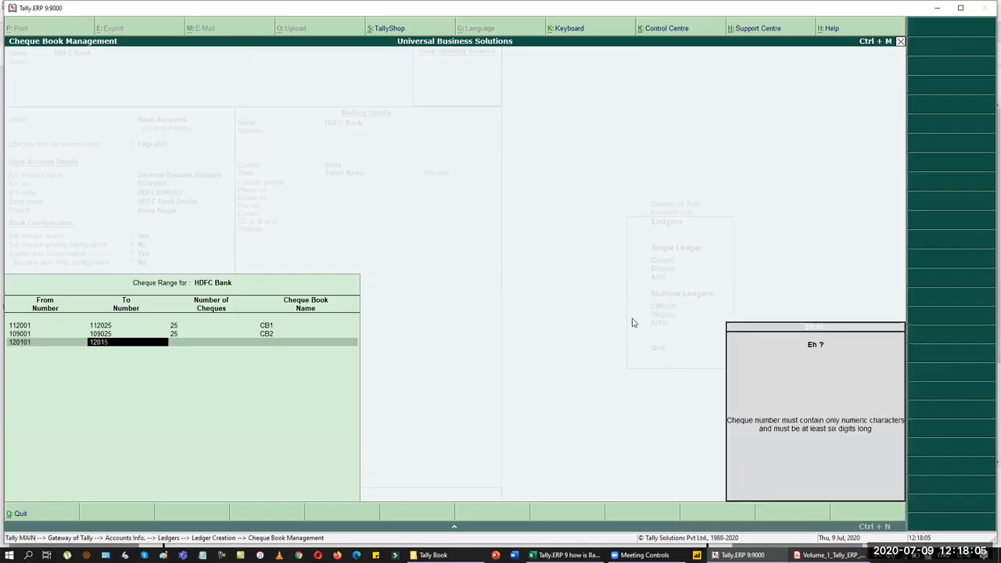
{"action": "key", "text": "Escape"}
{"action": "type", "text": "0"}
{"action": "key", "text": "Return"}
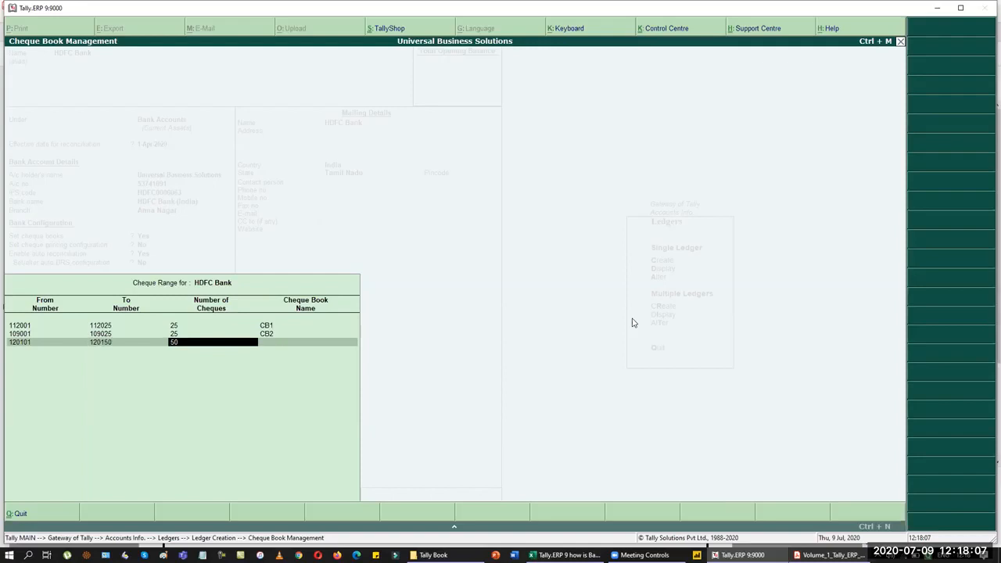
{"action": "key", "text": "Return"}
{"action": "type", "text": "CB3"}
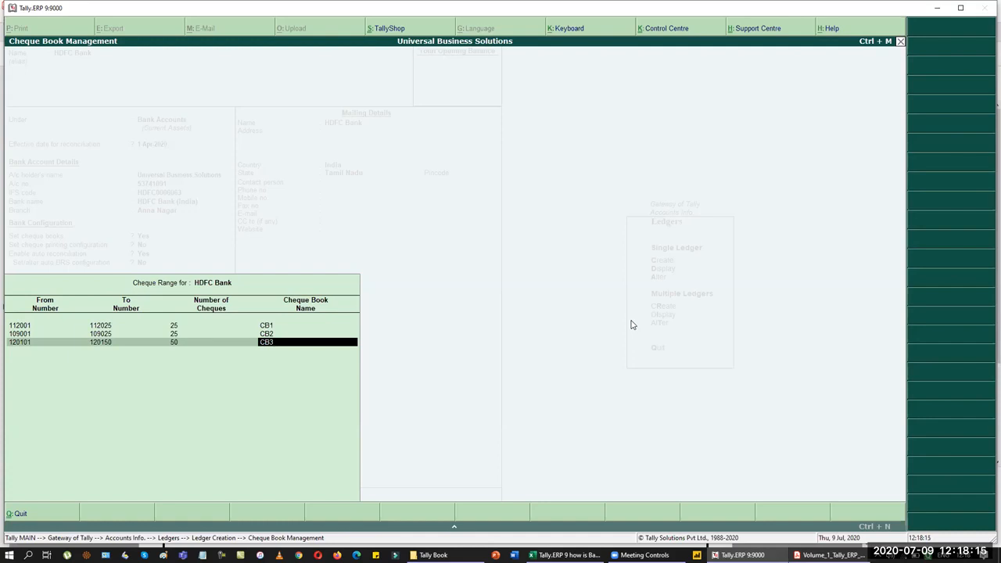
{"action": "key", "text": "BackSpace"}
{"action": "key", "text": "BackSpace"}
{"action": "key", "text": "BackSpace"}
{"action": "key", "text": "BackSpace"}
{"action": "key", "text": "BackSpace"}
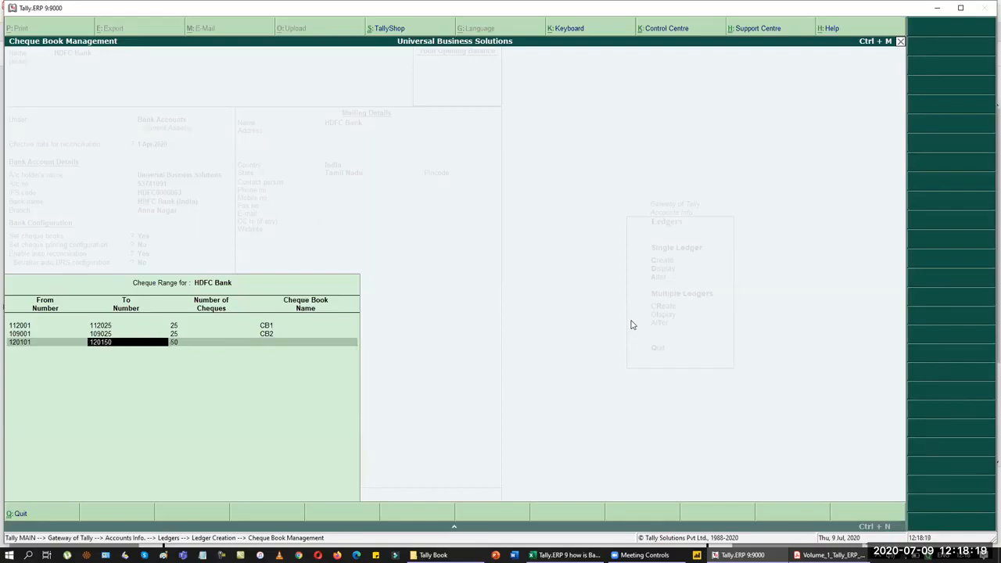
{"action": "key", "text": "Return"}
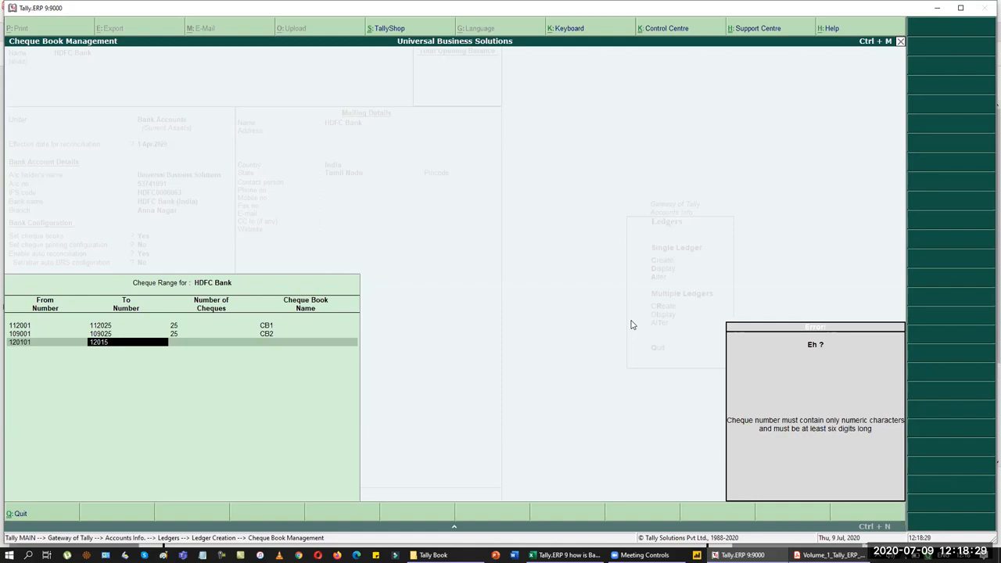
{"action": "type", "text": "0"}
{"action": "key", "text": "Return"}
{"action": "key", "text": "Return"}
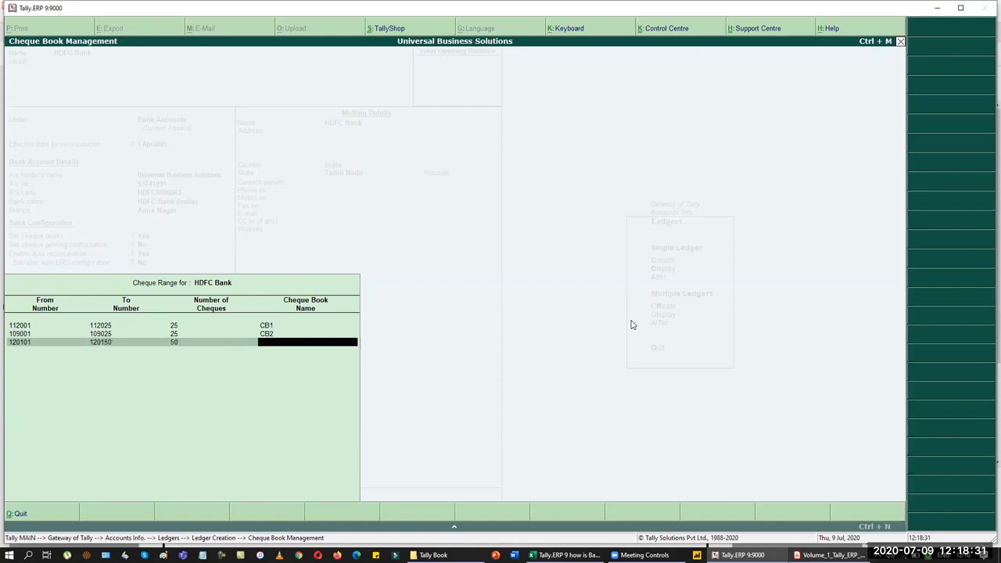
{"action": "type", "text": "CB3"}
{"action": "key", "text": "Return"}
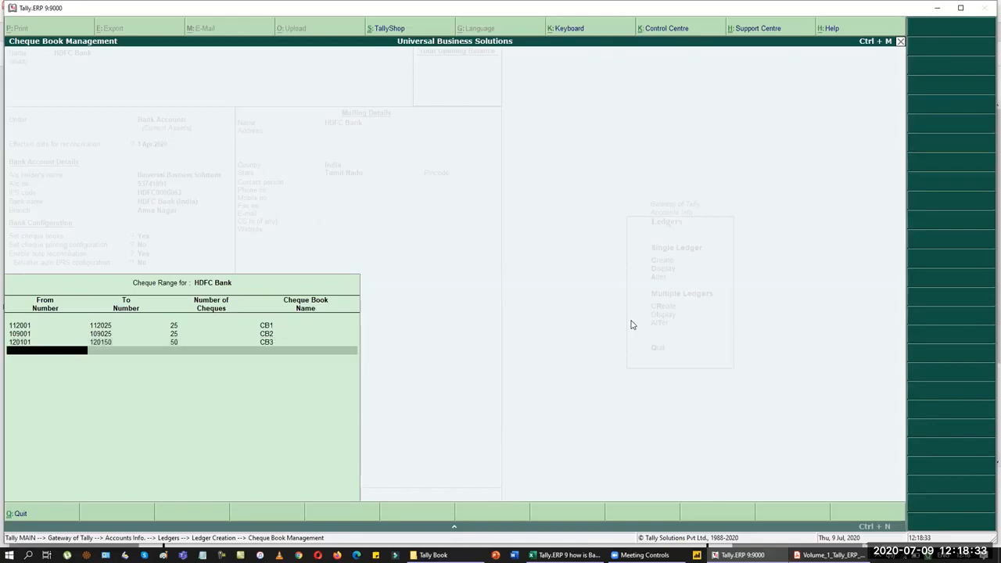
{"action": "key", "text": "Return"}
{"action": "key", "text": "Return"}
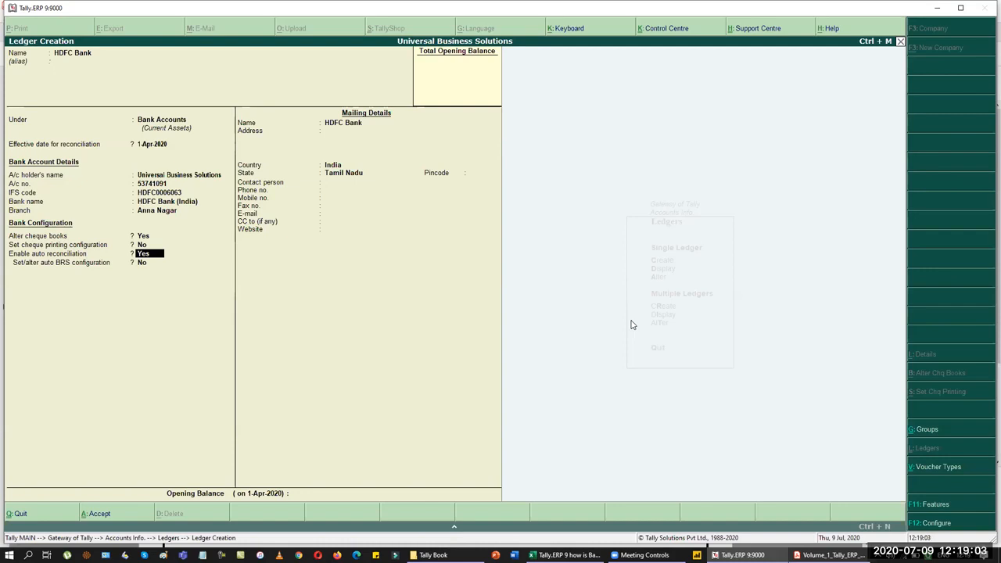
Step: Turn auto reconciliation off, save the HDFC Bank ledger and return to the Gateway
{"action": "key", "text": "n"}
{"action": "key", "text": "Return"}
{"action": "key", "text": "Return"}
{"action": "key", "text": "Return"}
{"action": "key", "text": "Return"}
{"action": "key", "text": "Return"}
{"action": "key", "text": "Return"}
{"action": "key", "text": "Return"}
{"action": "key", "text": "Return"}
{"action": "key", "text": "Return"}
{"action": "key", "text": "Return"}
{"action": "key", "text": "Return"}
{"action": "key", "text": "Return"}
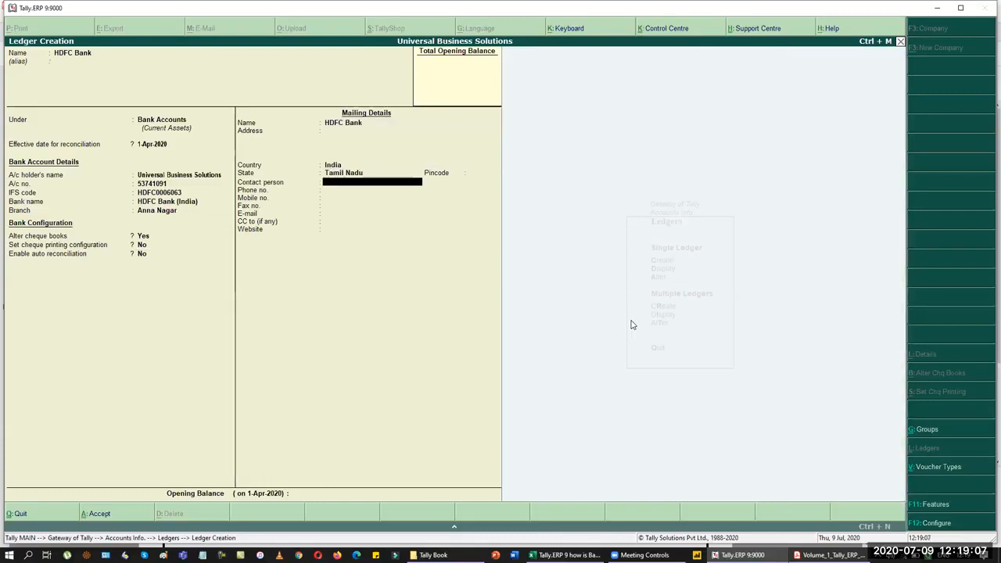
{"action": "key", "text": "Return"}
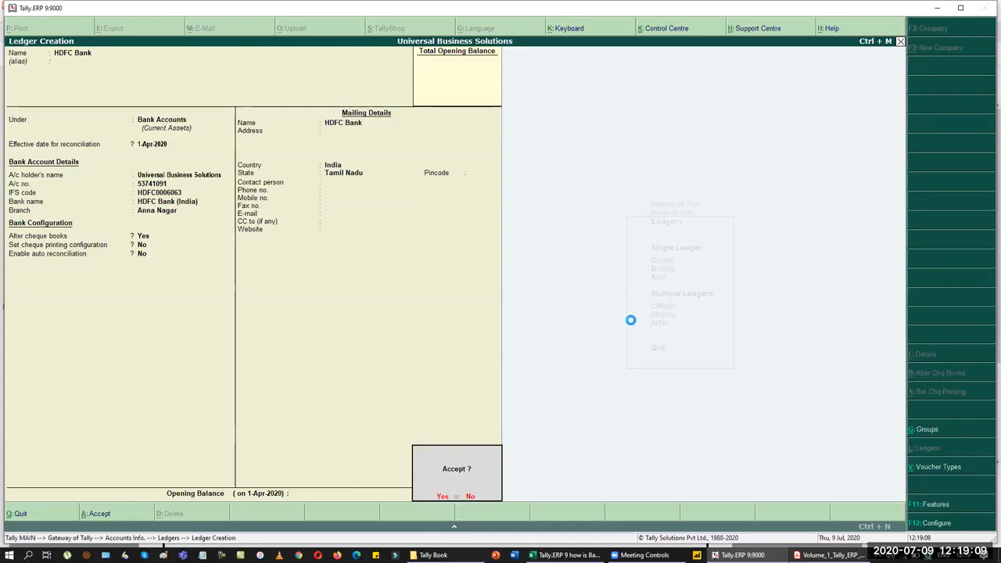
{"action": "key", "text": "Return"}
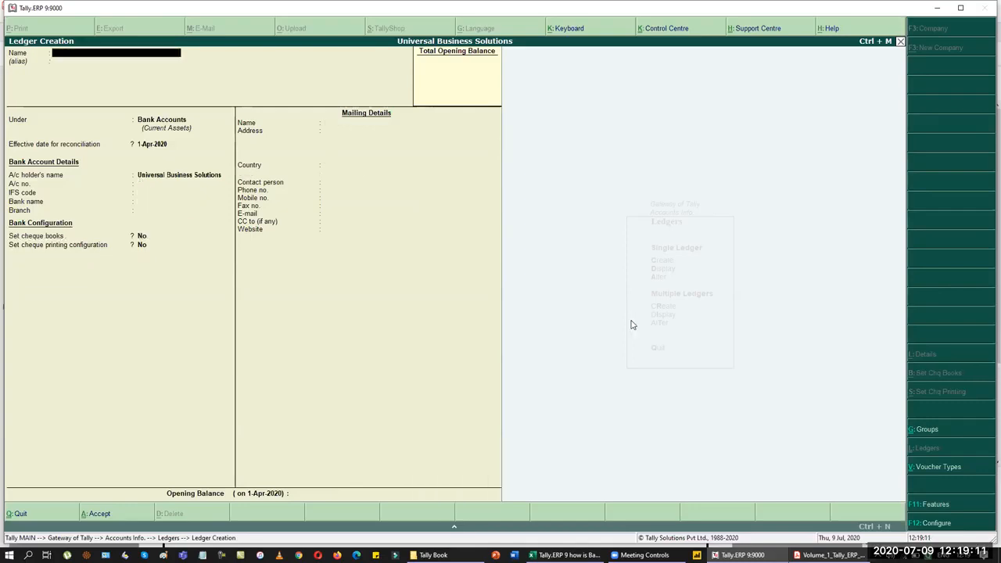
{"action": "key", "text": "Escape"}
{"action": "key", "text": "Return"}
{"action": "key", "text": "Escape"}
{"action": "key", "text": "Escape"}
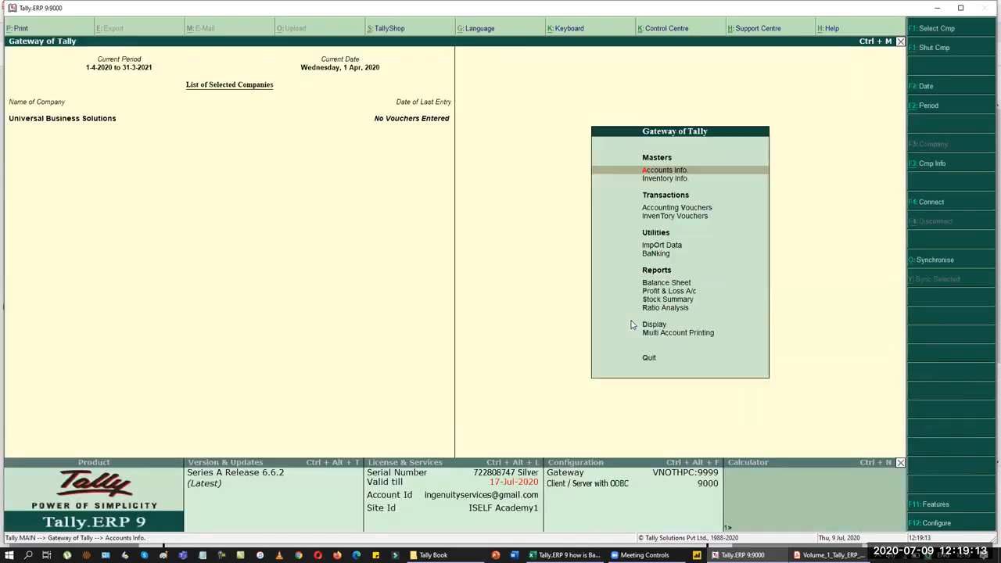
Step: Open voucher entry, then view page 104's April 2020 transactions in the PDF at 100% zoom
{"action": "key", "text": "v"}
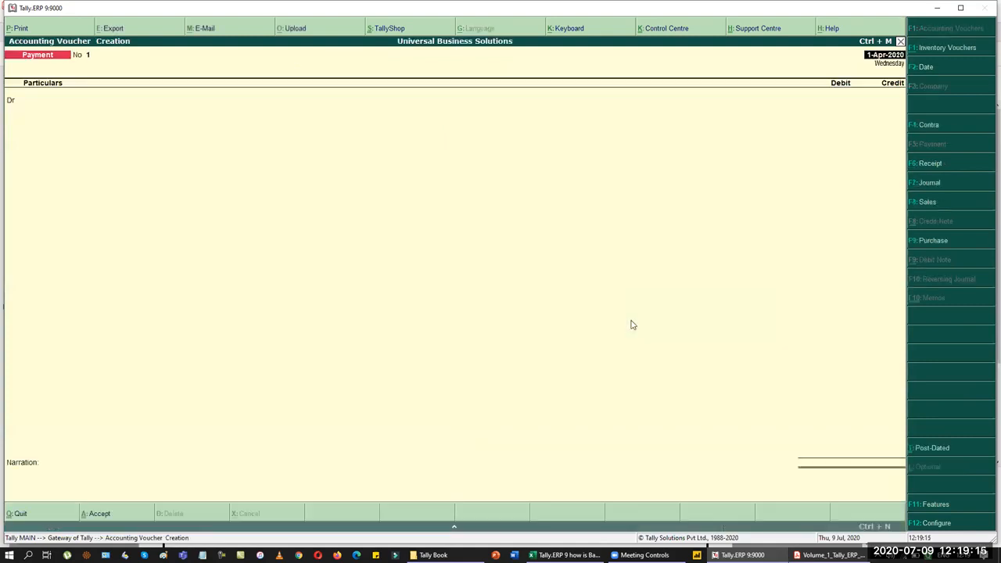
{"action": "key", "text": "alt+Tab"}
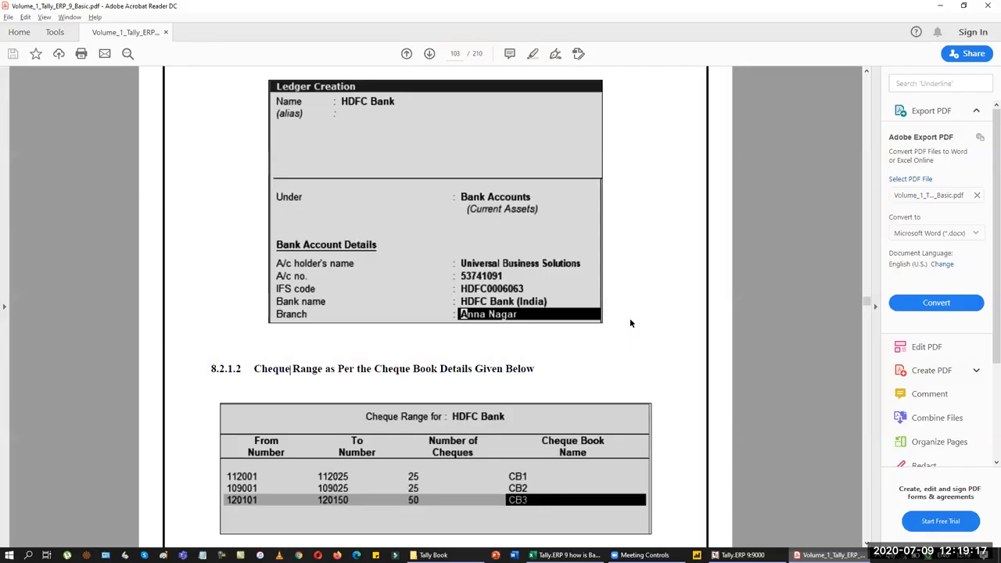
{"action": "scroll", "coordinate": [629, 318], "scroll_direction": "down", "scroll_amount": 3}
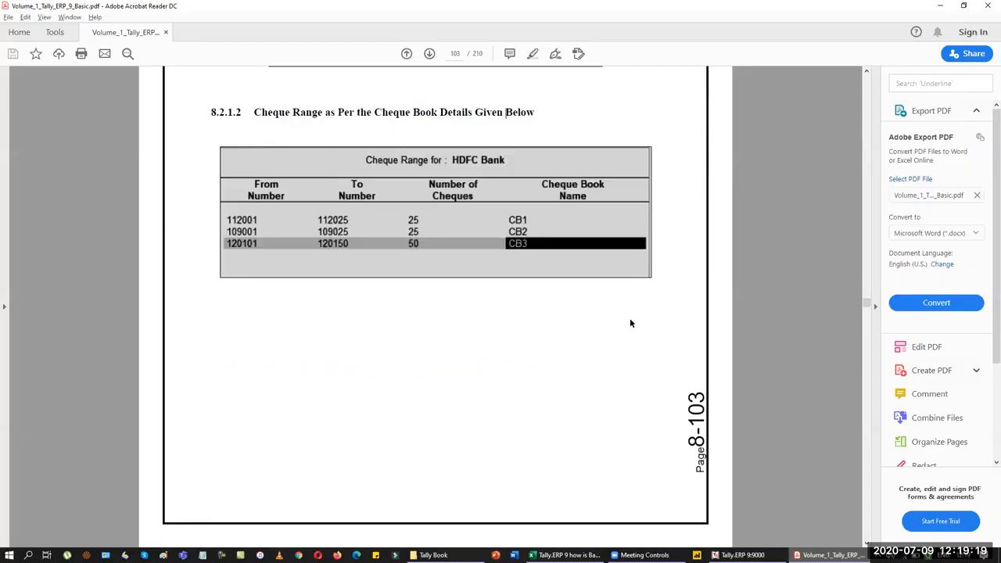
{"action": "scroll", "coordinate": [629, 318], "scroll_direction": "down", "scroll_amount": 5}
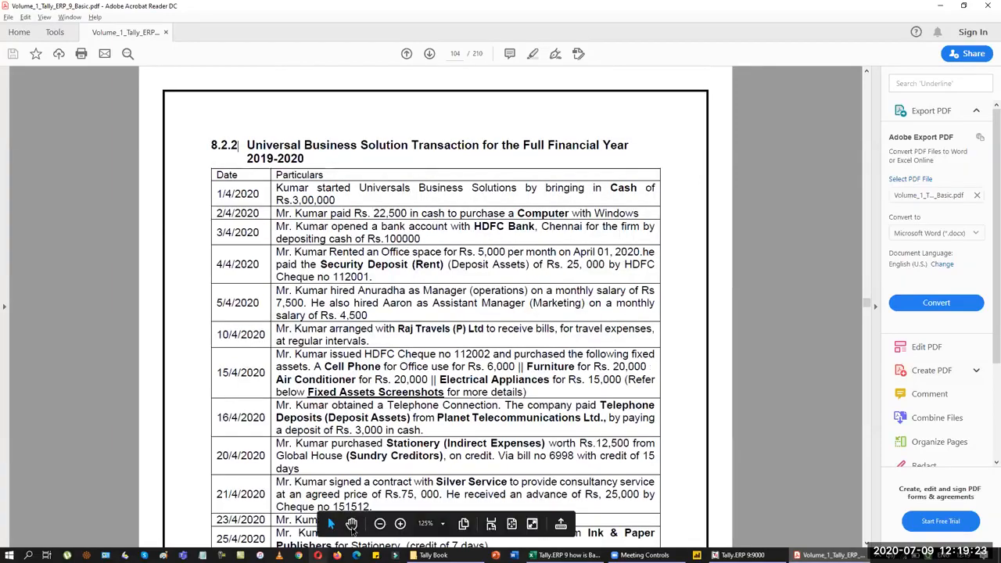
{"action": "left_click", "coordinate": [379, 523]}
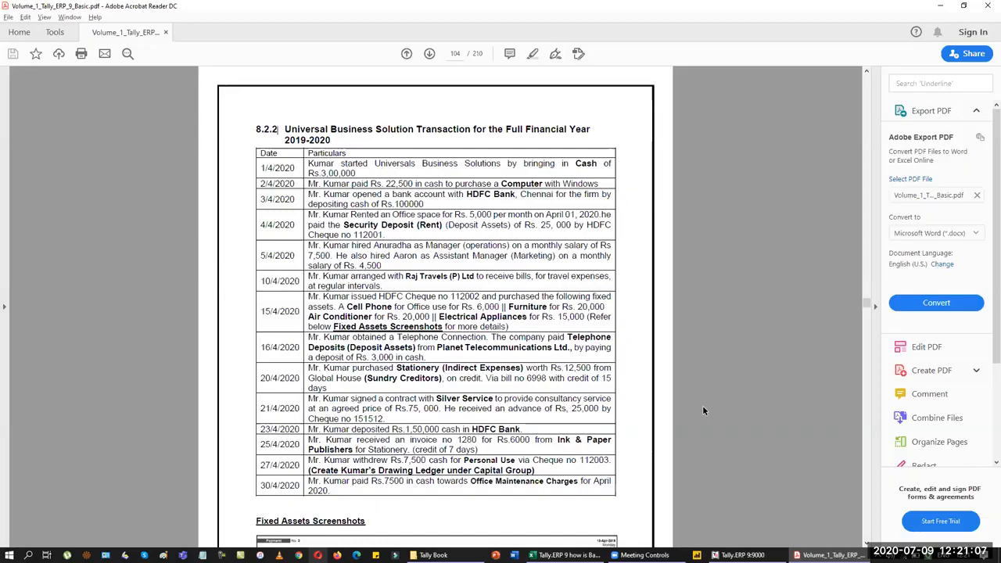
{"action": "key", "text": "alt+Tab"}
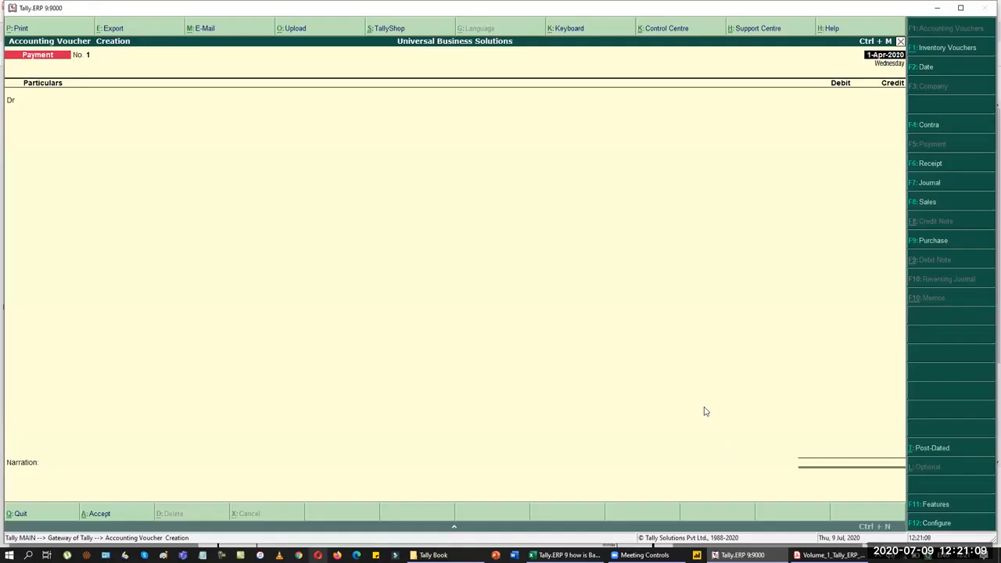
{"action": "key", "text": "alt+Tab"}
{"action": "key", "text": "alt+Tab"}
{"action": "key", "text": "alt+Tab"}
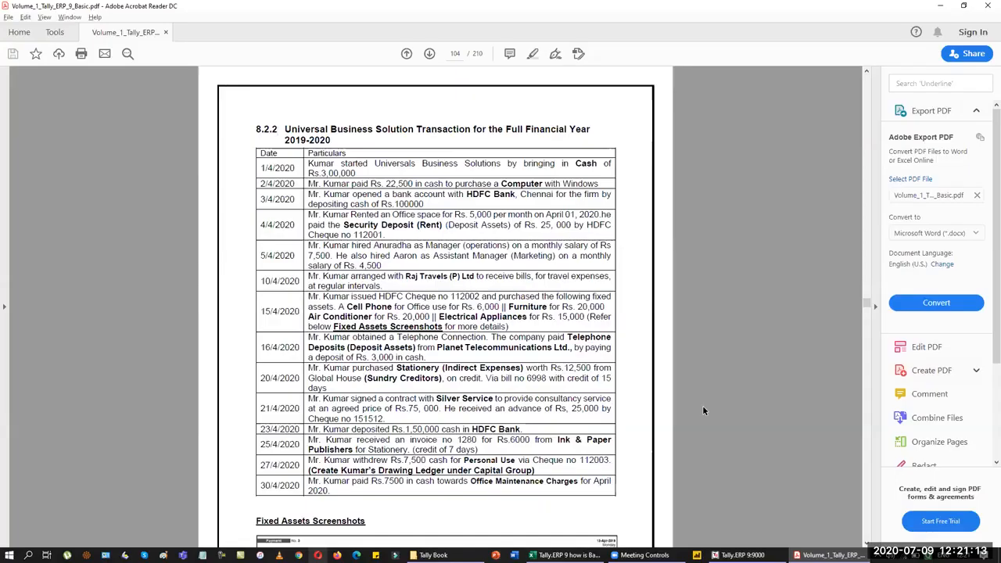
{"action": "scroll", "coordinate": [702, 405], "scroll_direction": "up", "scroll_amount": 15}
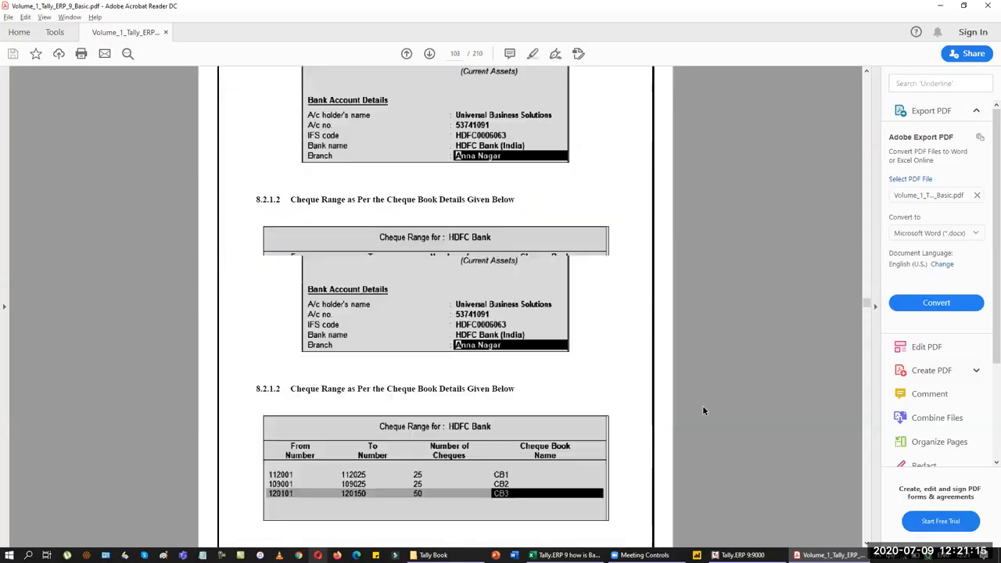
{"action": "scroll", "coordinate": [703, 409], "scroll_direction": "up", "scroll_amount": 20}
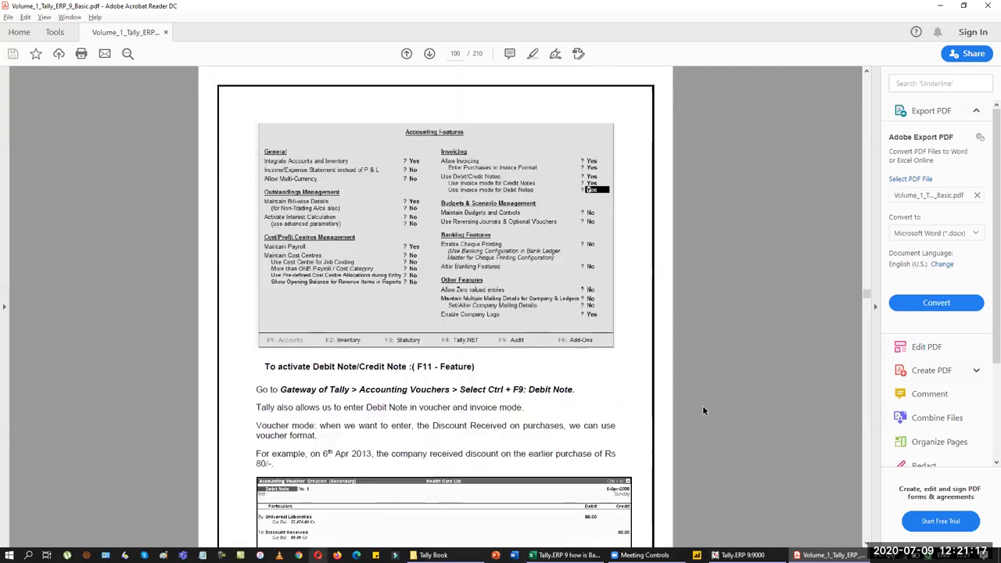
{"action": "scroll", "coordinate": [702, 411], "scroll_direction": "up", "scroll_amount": 20}
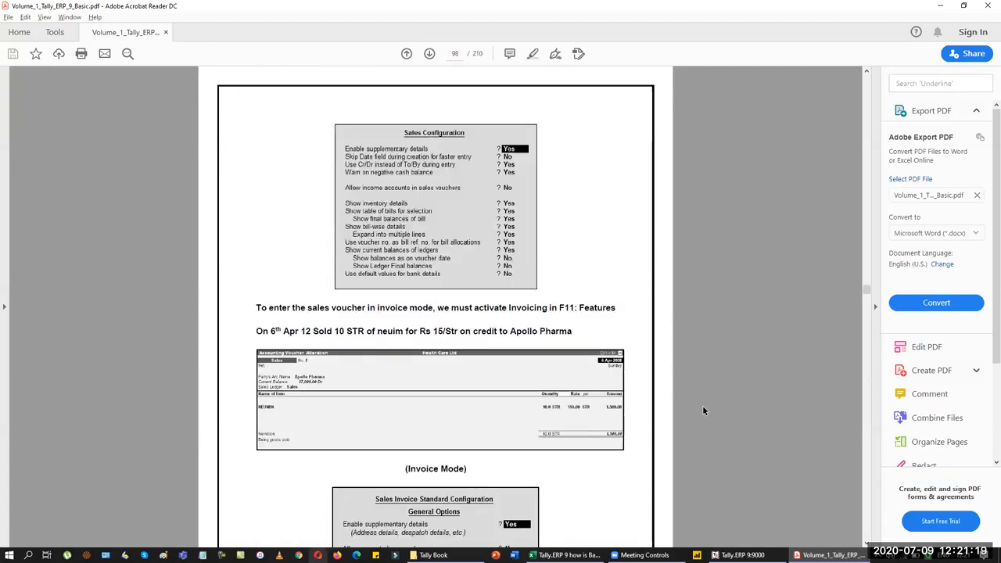
{"action": "scroll", "coordinate": [702, 411], "scroll_direction": "up", "scroll_amount": 20}
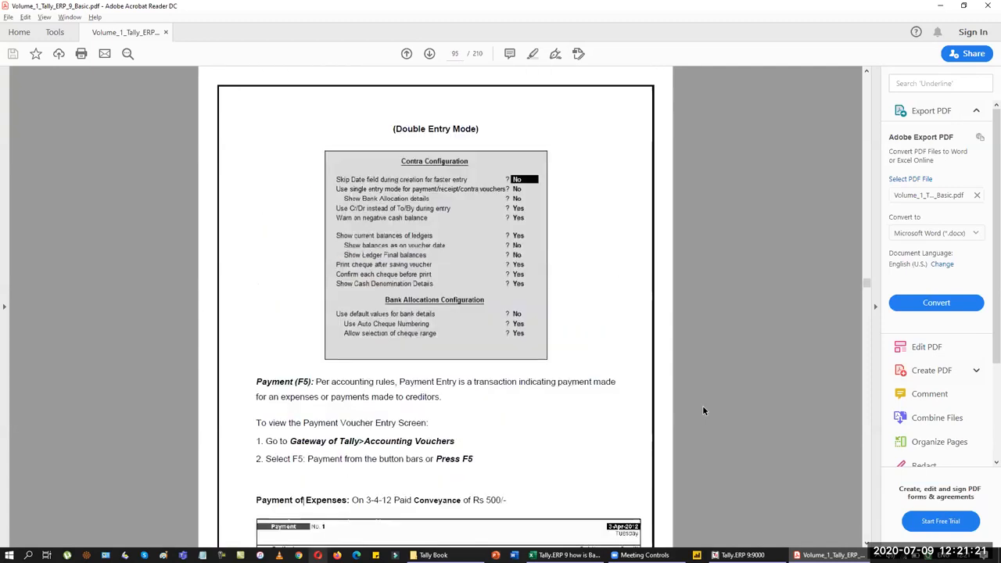
{"action": "scroll", "coordinate": [702, 405], "scroll_direction": "up", "scroll_amount": 10}
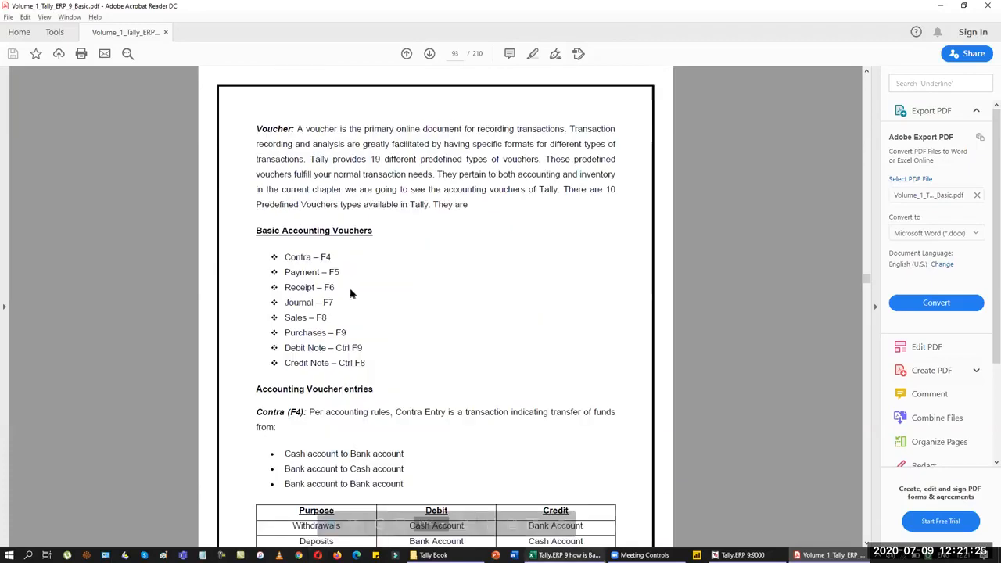
{"action": "left_click_drag", "start_coordinate": [283, 257], "coordinate": [340, 303]}
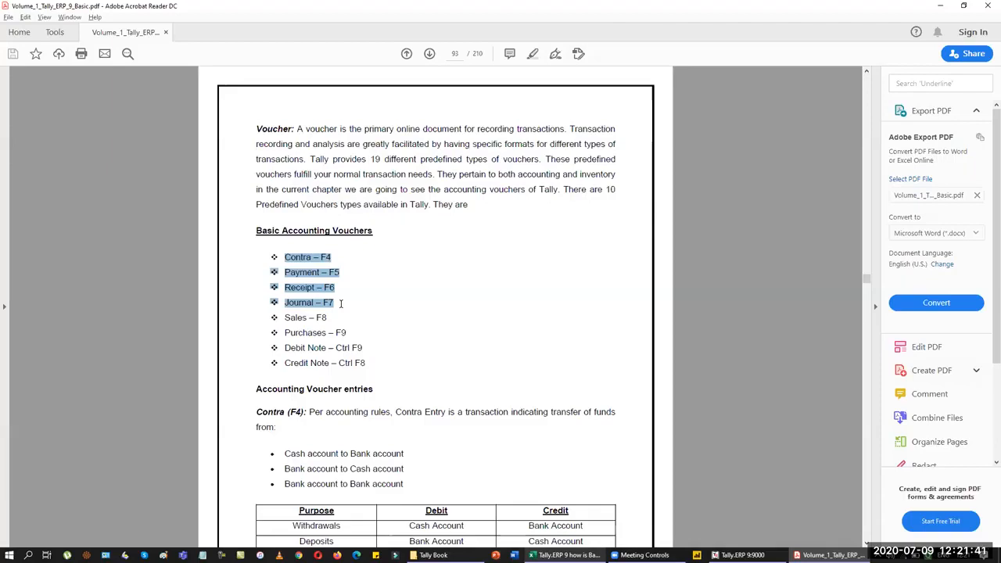
{"action": "scroll", "coordinate": [341, 304], "scroll_direction": "down", "scroll_amount": 20}
{"action": "scroll", "coordinate": [341, 303], "scroll_direction": "down", "scroll_amount": 15}
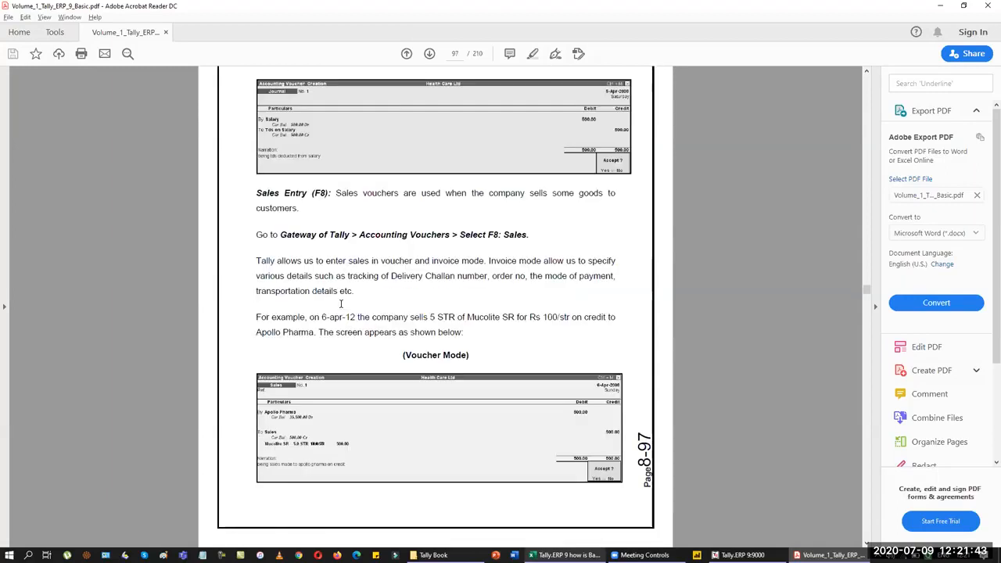
{"action": "scroll", "coordinate": [341, 304], "scroll_direction": "down", "scroll_amount": 15}
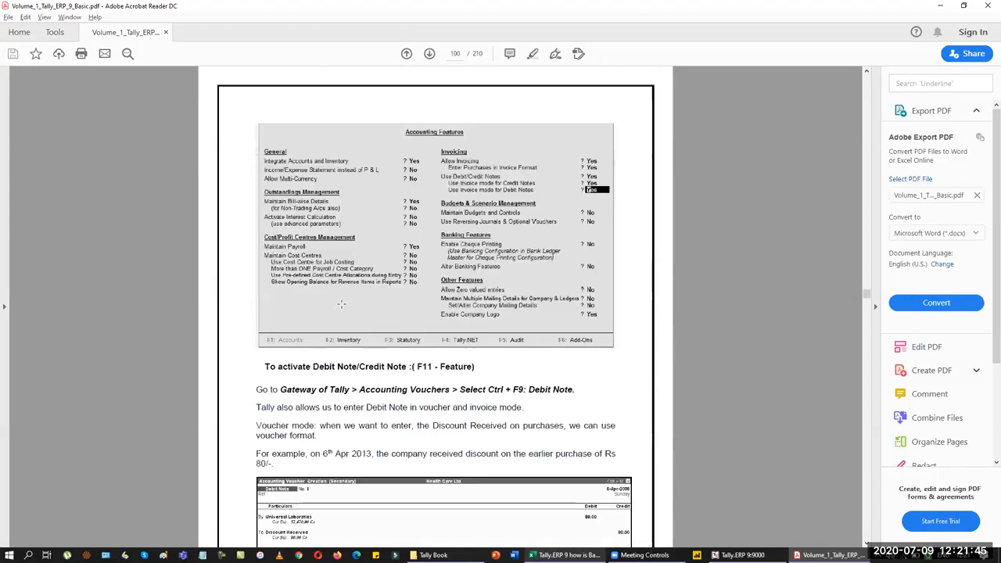
{"action": "scroll", "coordinate": [341, 303], "scroll_direction": "down", "scroll_amount": 15}
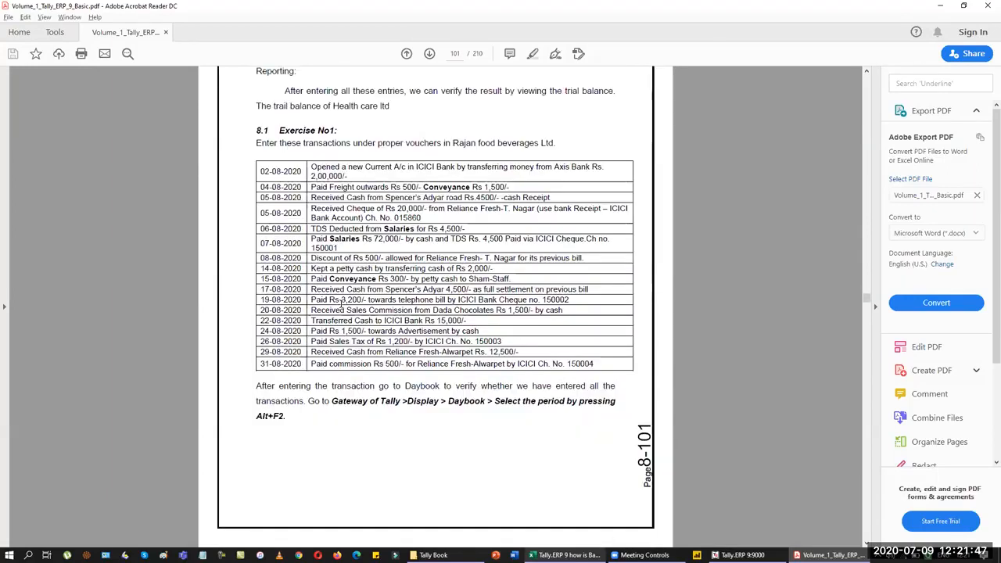
{"action": "scroll", "coordinate": [341, 303], "scroll_direction": "down", "scroll_amount": 3}
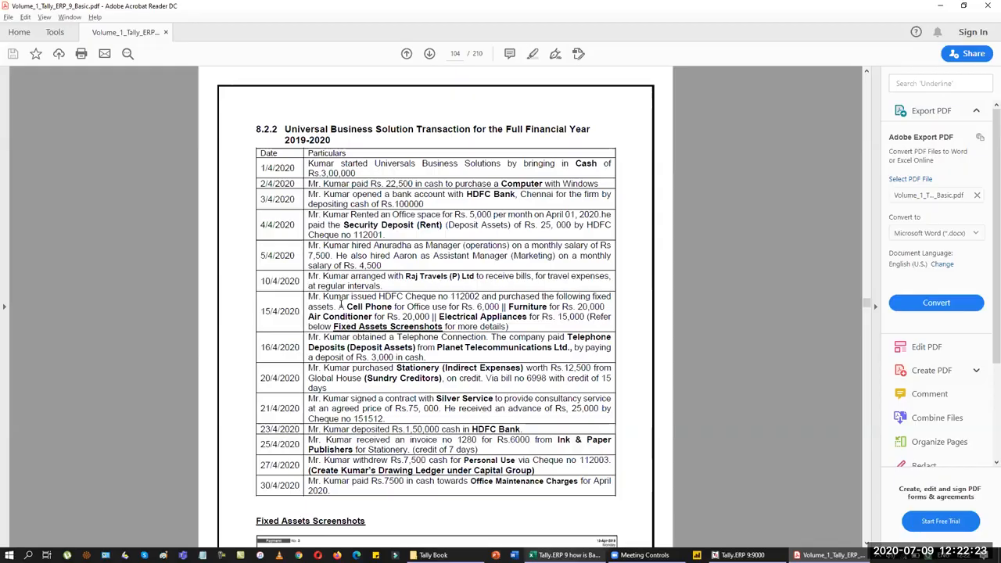
{"action": "key", "text": "alt+Tab"}
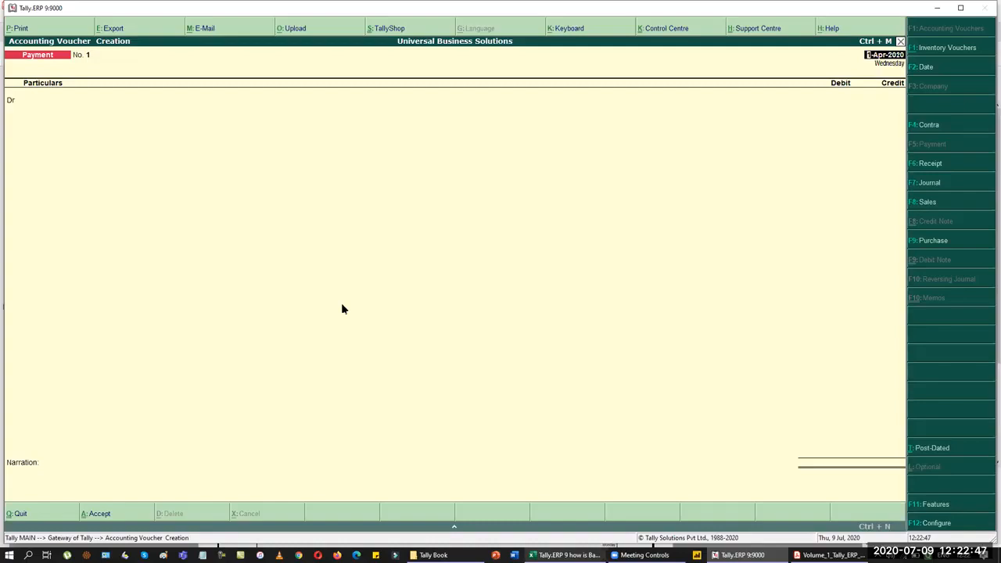
Step: Switch the voucher type to Contra with F4, then back to Payment with F5
{"action": "key", "text": "F4"}
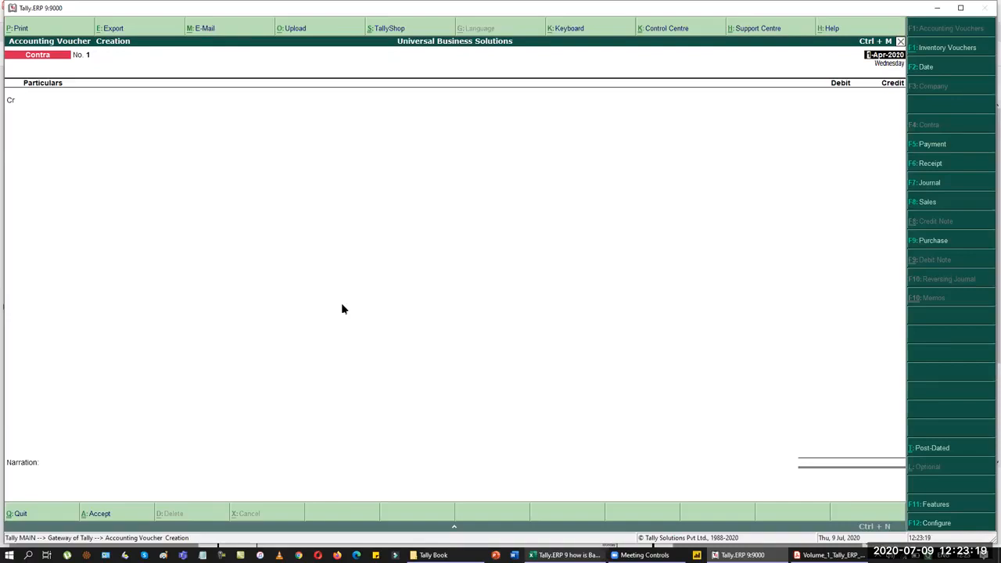
{"action": "key", "text": "F5"}
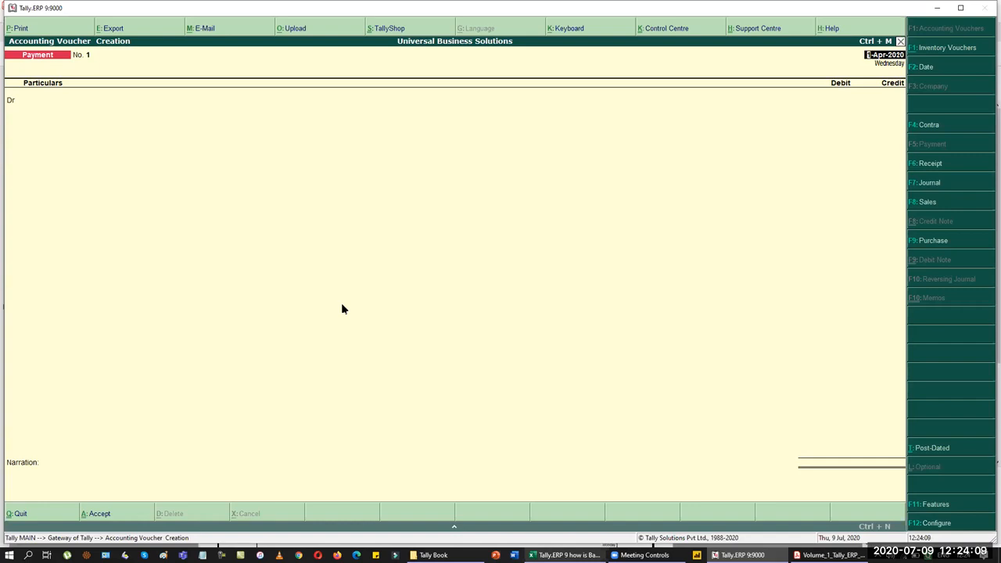
Step: Switch blank voucher No. 1, dated 1-Apr-2020, back to a Payment voucher
{"action": "key", "text": "F6"}
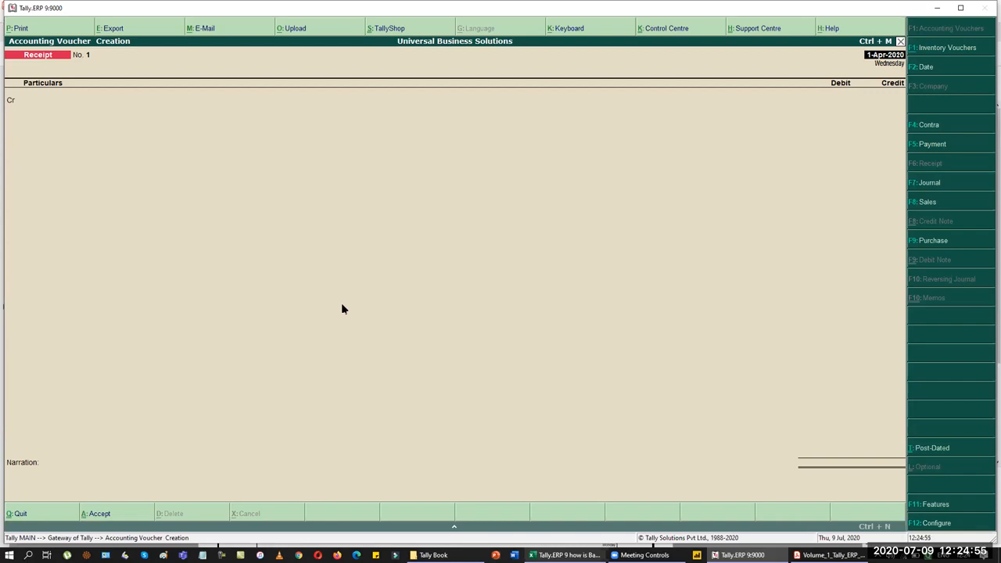
{"action": "key", "text": "F7"}
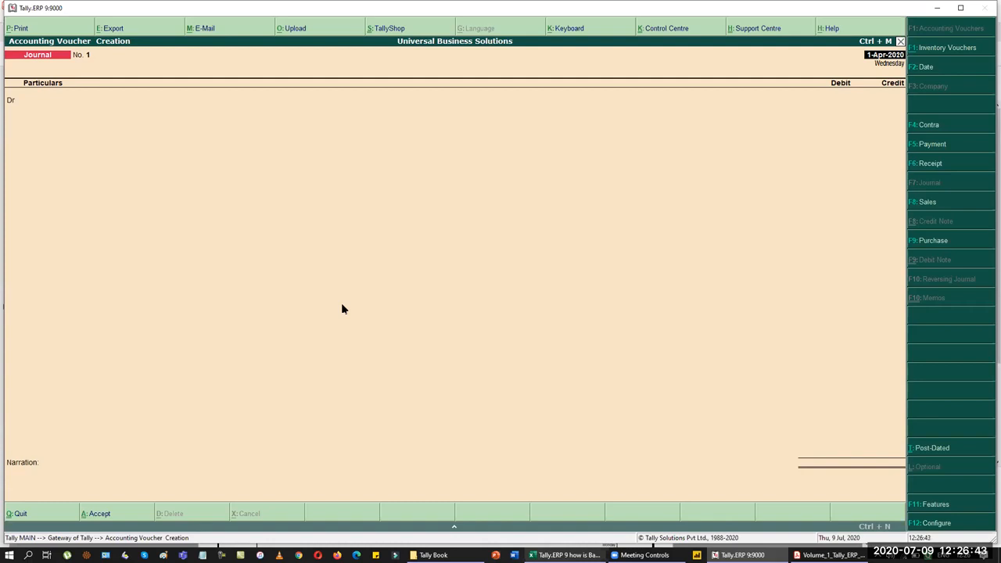
Step: Read the transaction in the PDF, then change voucher No. 1 of 1-Apr-2020 to a Receipt
{"action": "key", "text": "alt+Tab"}
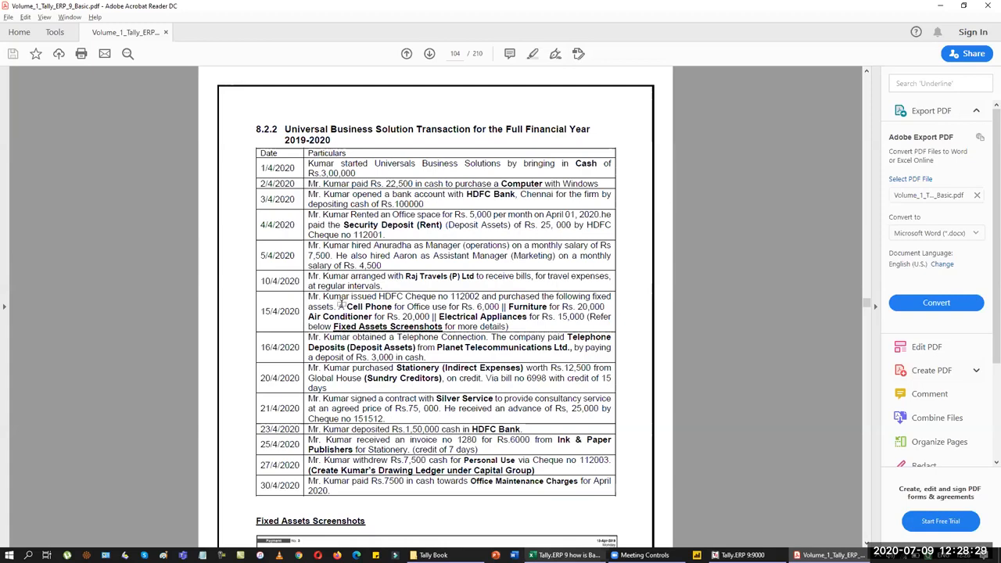
{"action": "key", "text": "alt+Tab"}
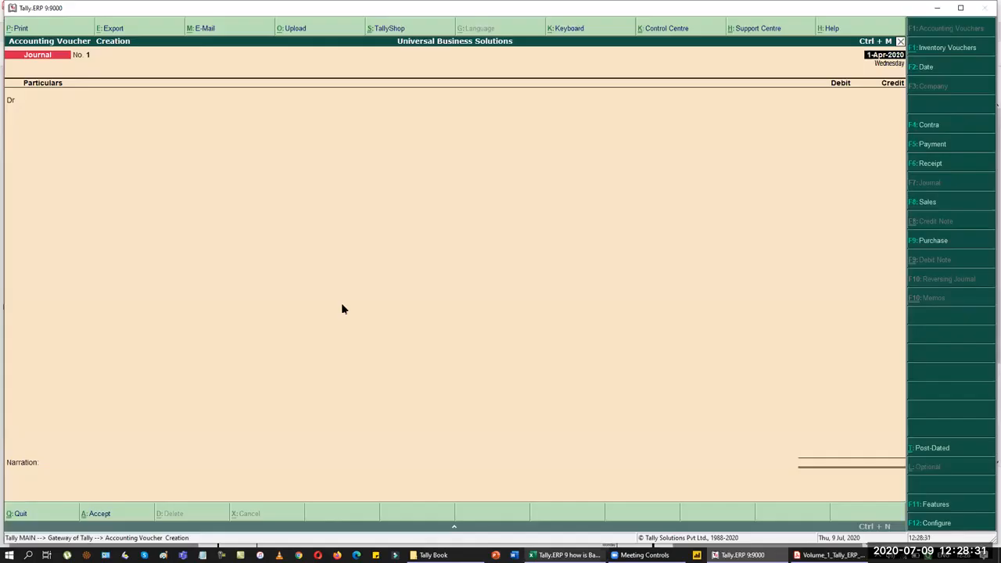
{"action": "key", "text": "F6"}
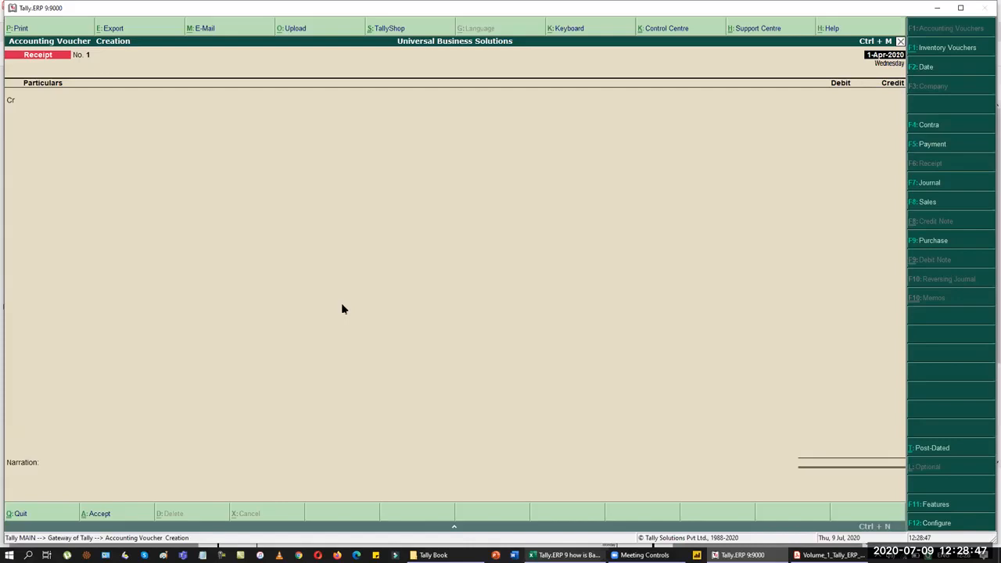
Step: Open a secondary Ledger Creation form from the receipt's Cr particulars line
{"action": "key", "text": "Return"}
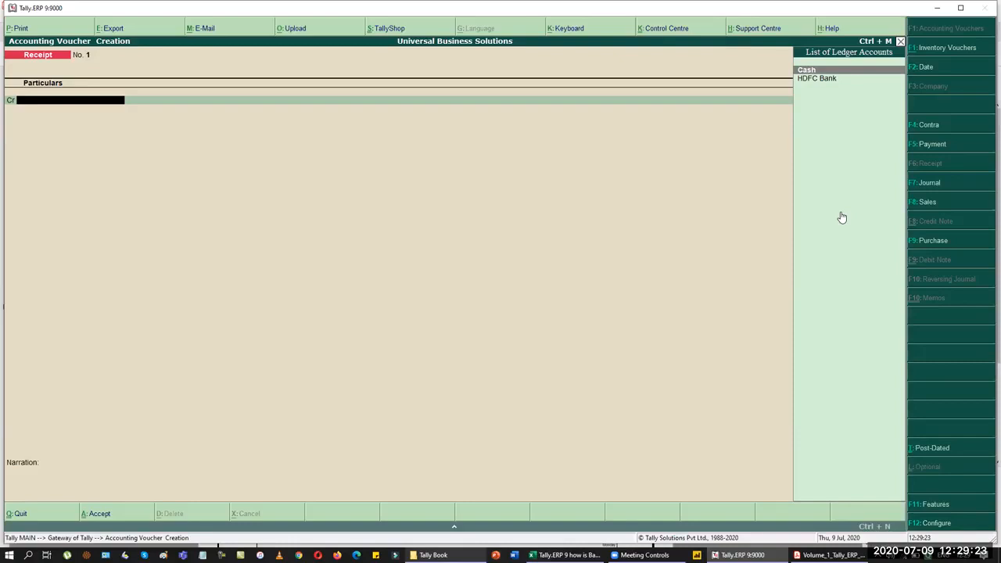
{"action": "key", "text": "alt+c"}
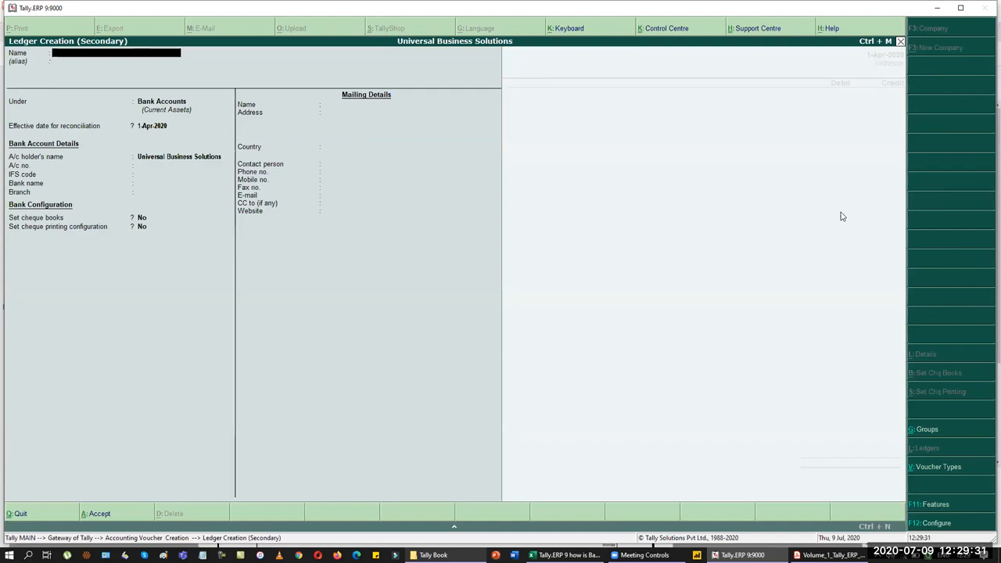
Step: Create ledger Kumar's Capital under Capital Account so it fills the receipt's credit line
{"action": "type", "text": "Kumar's Capital"}
{"action": "key", "text": "Return"}
{"action": "key", "text": "Return"}
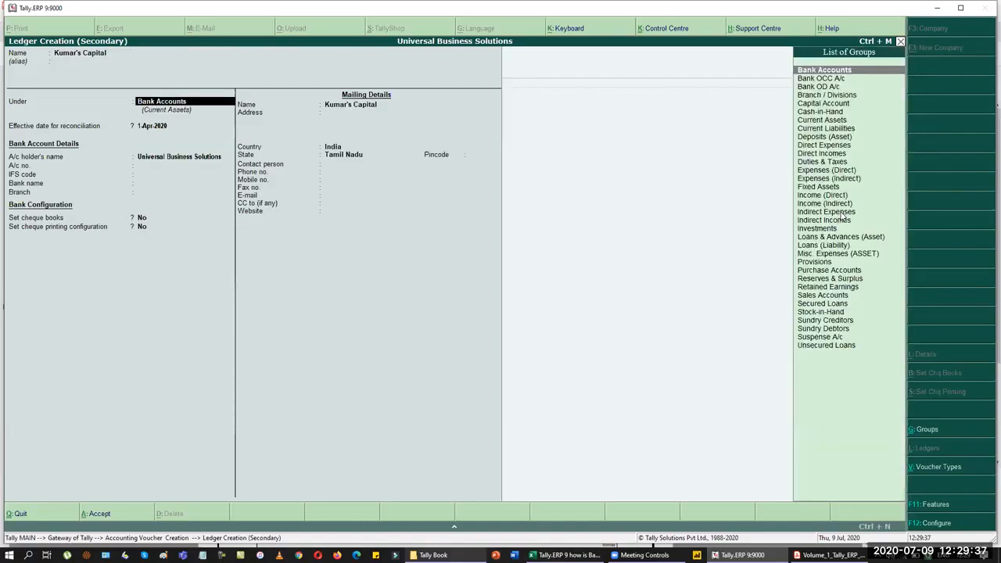
{"action": "type", "text": "Ca"}
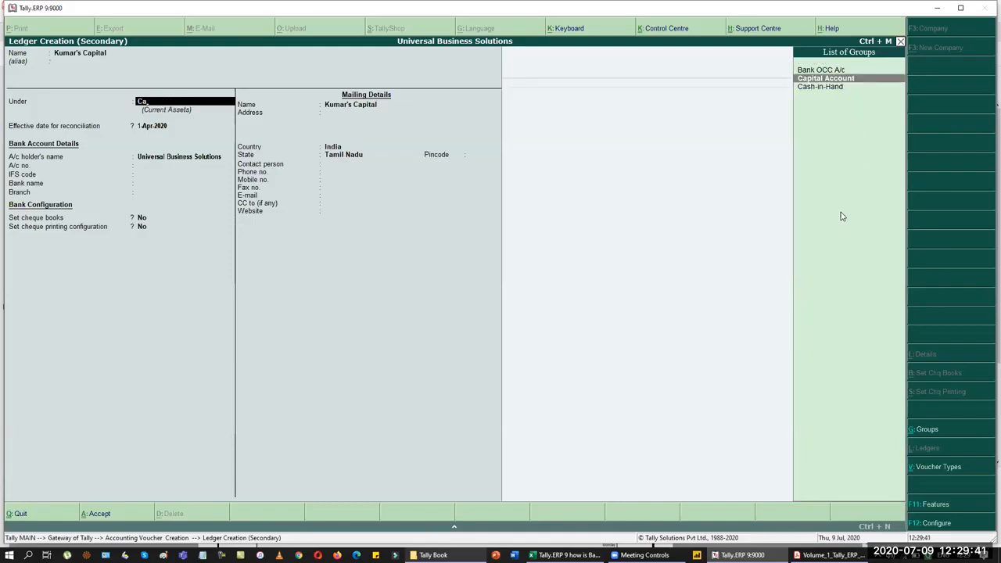
{"action": "key", "text": "Return"}
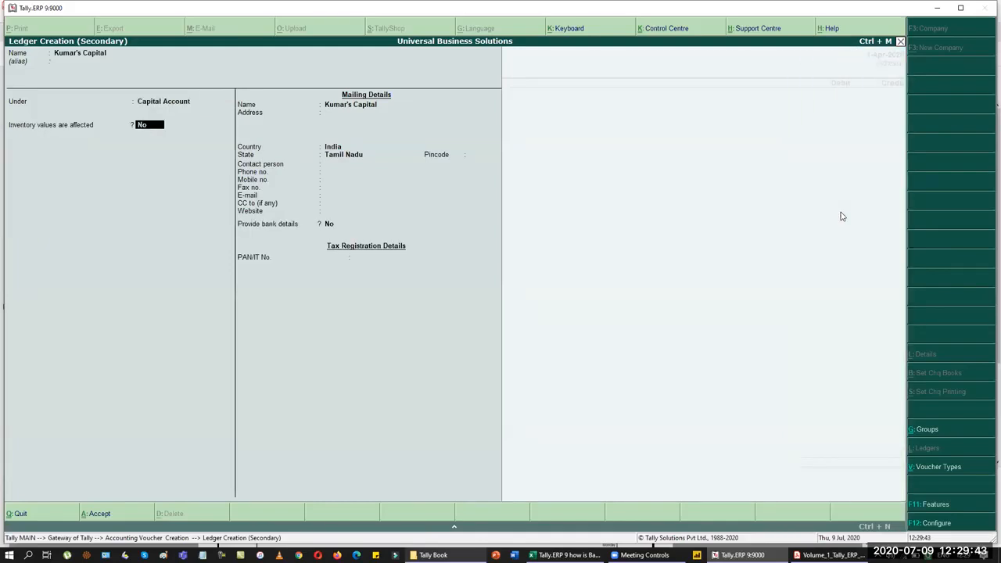
{"action": "key", "text": "Return"}
{"action": "key", "text": "Return"}
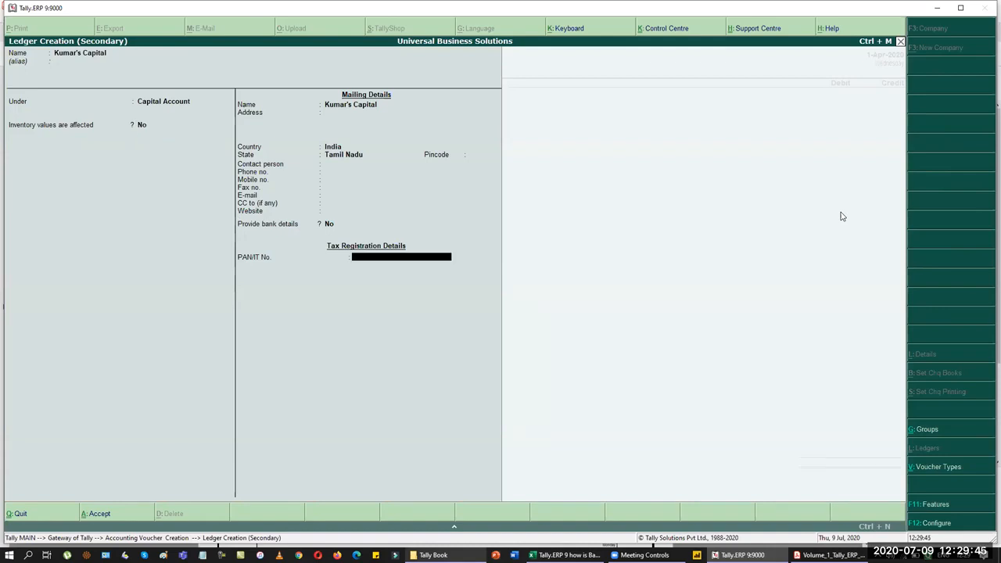
{"action": "key", "text": "Return"}
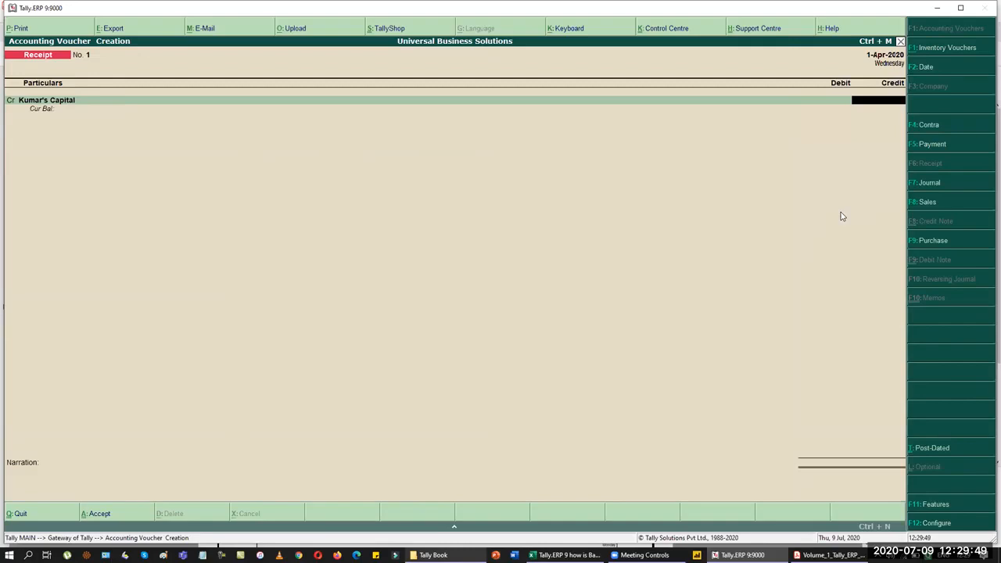
Step: Credit Kumar's Capital 3,00,000 and debit Cash 3,00,000
{"action": "type", "text": "3,00,00"}
{"action": "type", "text": "0"}
{"action": "key", "text": "Return"}
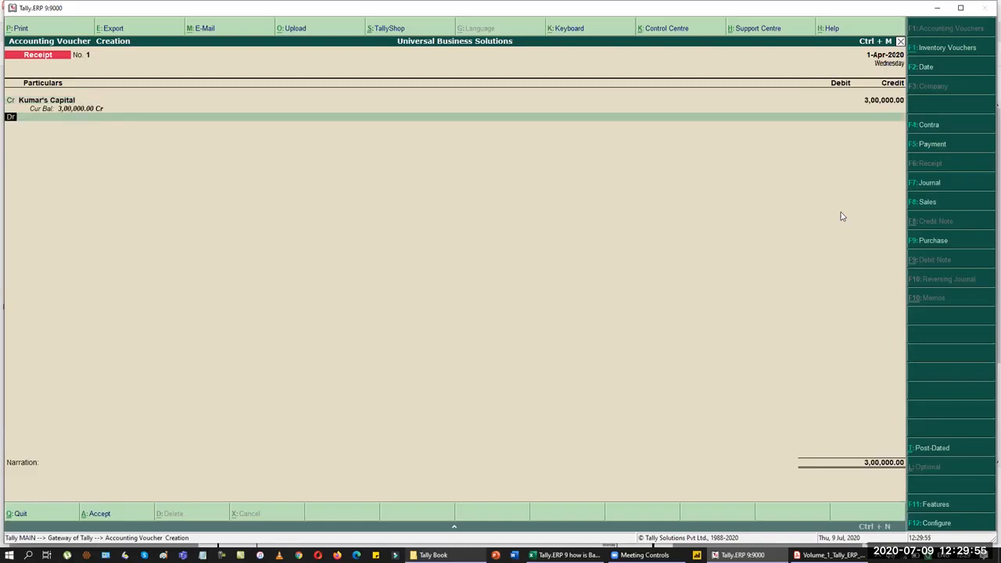
{"action": "key", "text": "Return"}
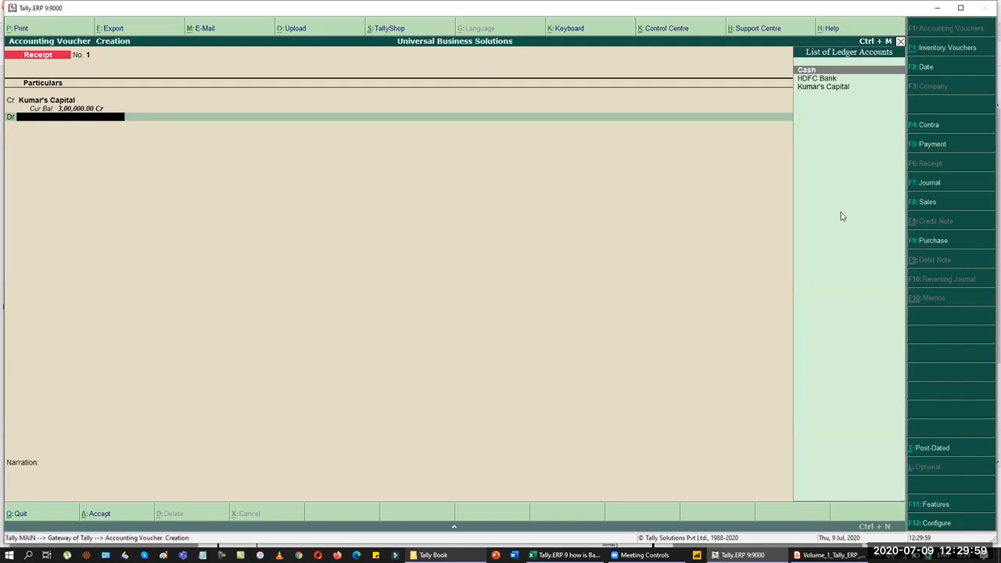
{"action": "key", "text": "Return"}
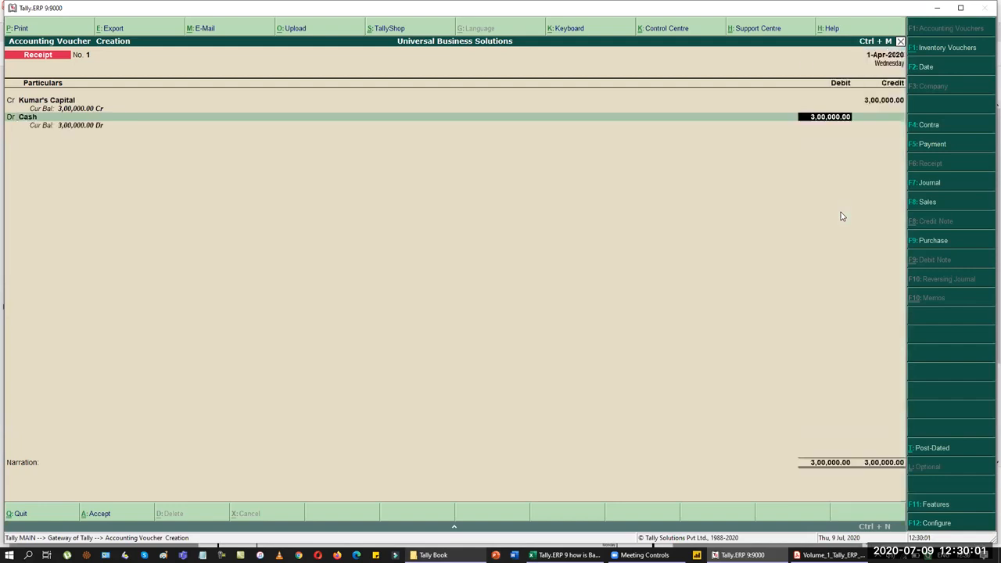
{"action": "key", "text": "Return"}
Step: Add a narration saying Kumar started a business with cash capital of Rs.300000/-
{"action": "type", "text": "Kumars"}
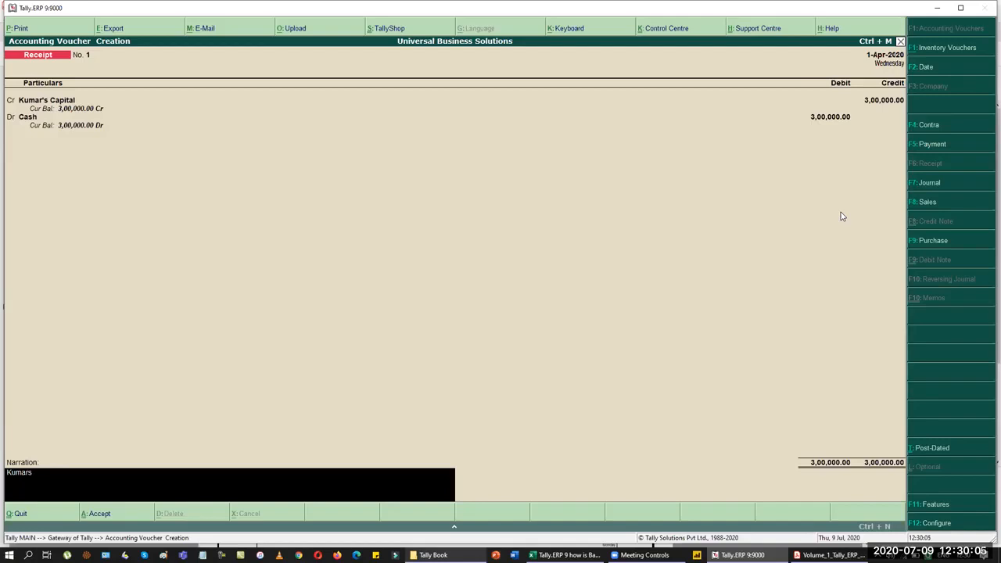
{"action": "type", "text": " Stared a BUsine"}
{"action": "key", "text": "BackSpace"}
{"action": "key", "text": "BackSpace"}
{"action": "type", "text": "usiness with Capital in the form"}
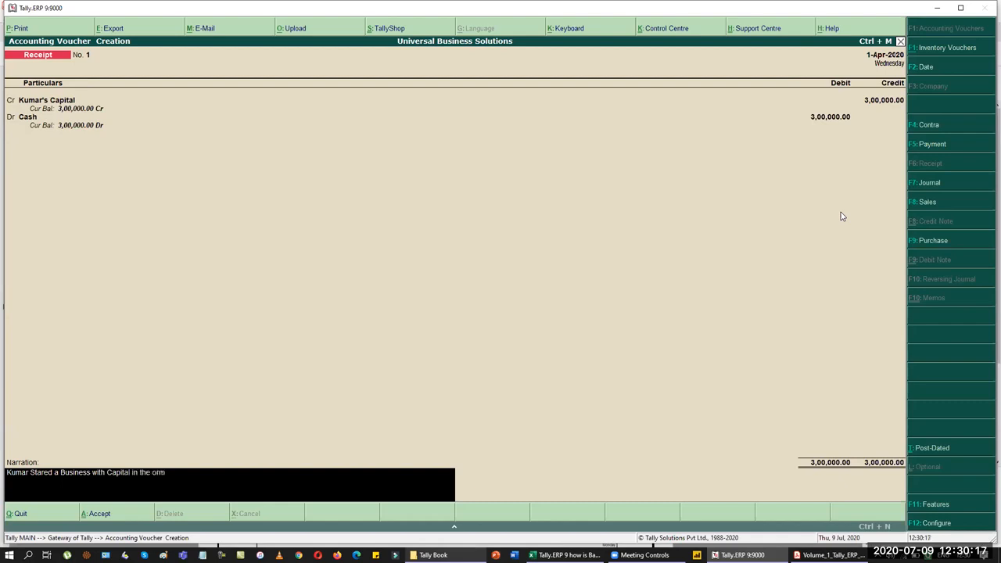
{"action": "type", "text": " of Cash Rs.300000/-"}
{"action": "key", "text": "Return"}
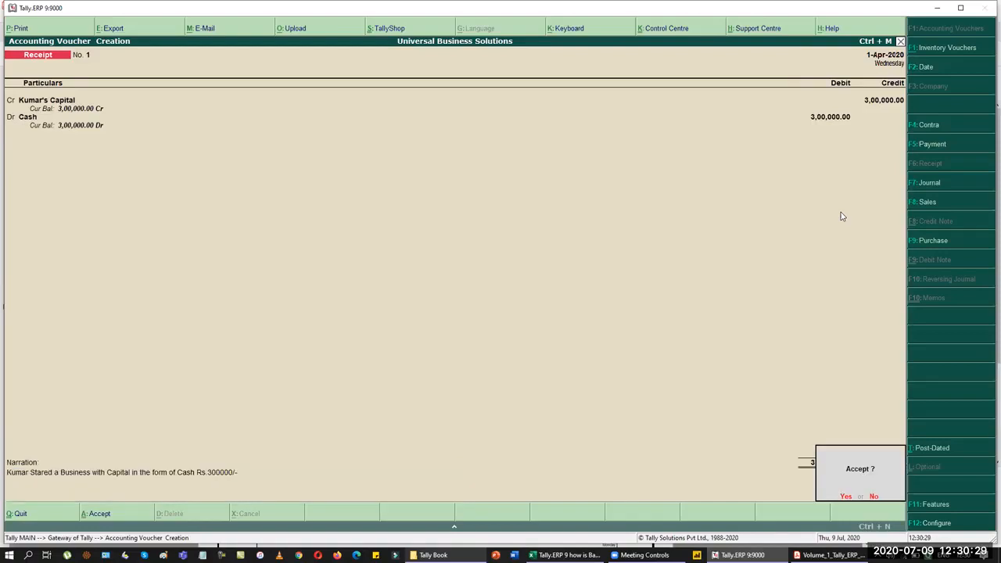
{"action": "key", "text": "BackSpace"}
{"action": "key", "text": "BackSpace"}
{"action": "key", "text": "BackSpace"}
{"action": "key", "text": "BackSpace"}
{"action": "key", "text": "BackSpace"}
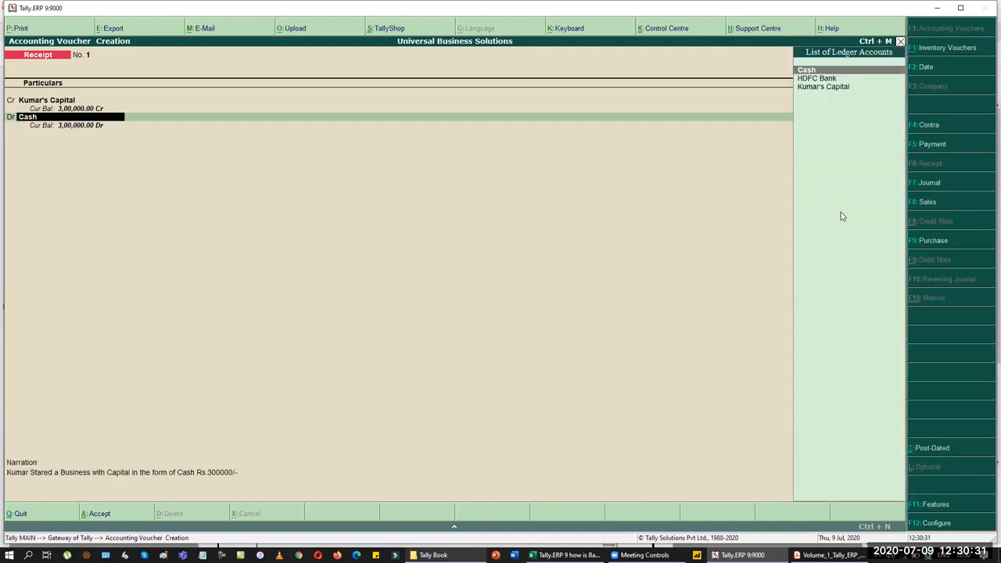
Step: Review the date, Kumar's Capital and Cash lines, then save Receipt No. 1
{"action": "key", "text": "F2"}
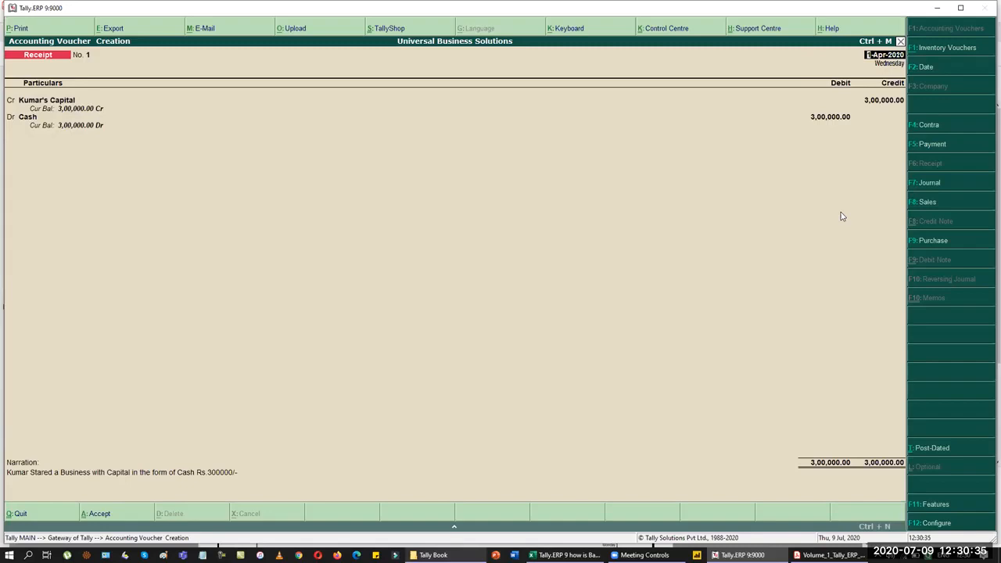
{"action": "key", "text": "Return"}
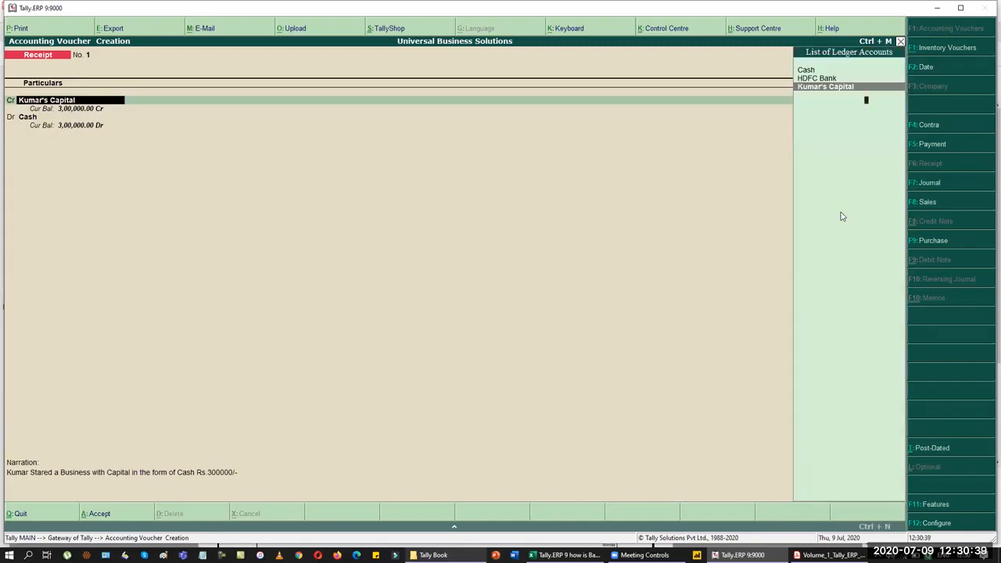
{"action": "key", "text": "Return"}
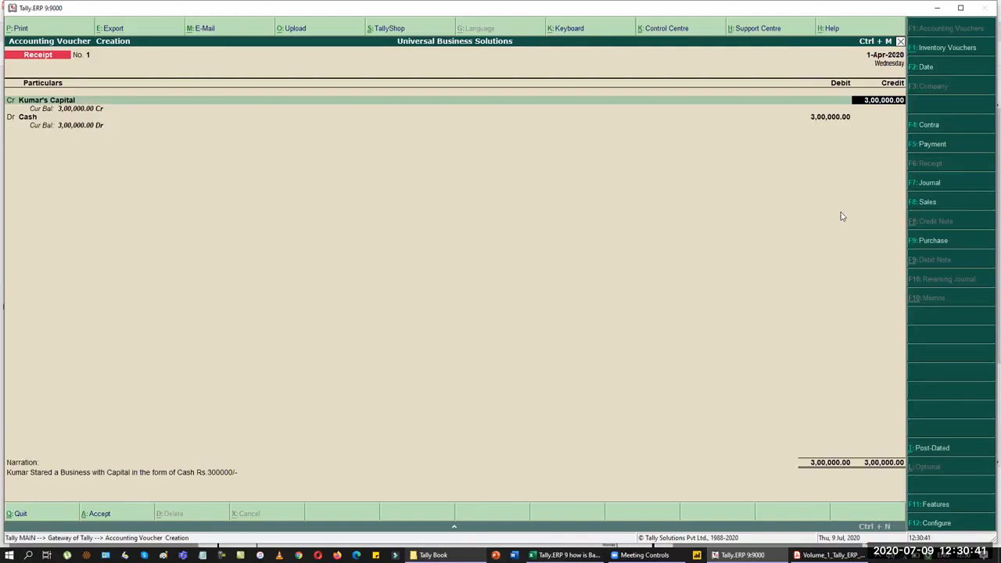
{"action": "key", "text": "Return"}
{"action": "key", "text": "Return"}
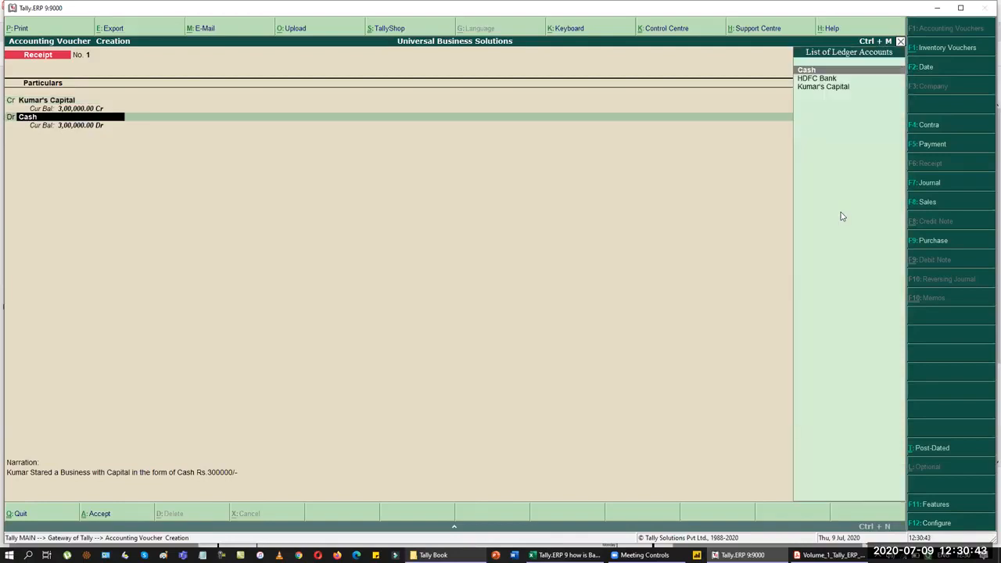
{"action": "key", "text": "Return"}
{"action": "key", "text": "Return"}
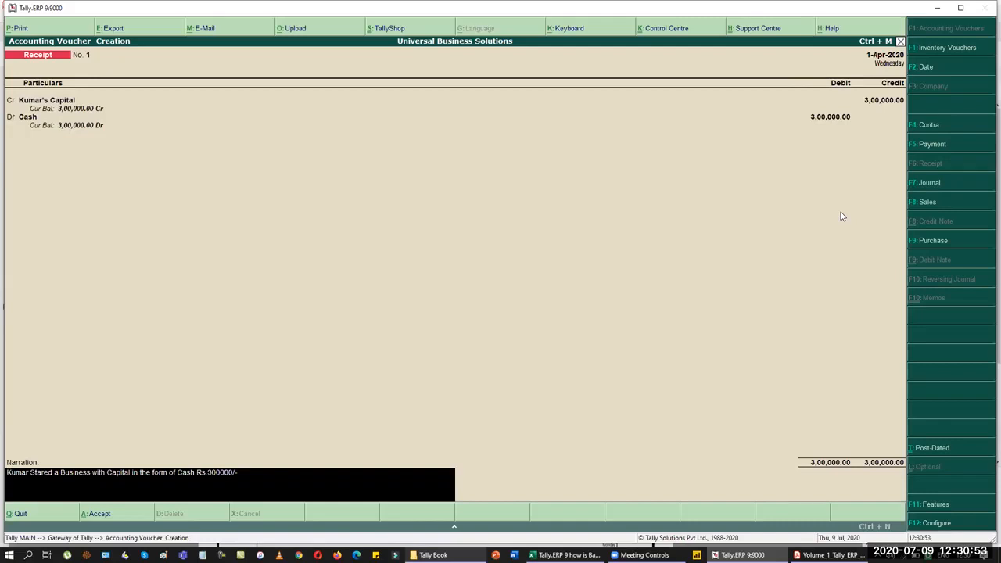
{"action": "key", "text": "Return"}
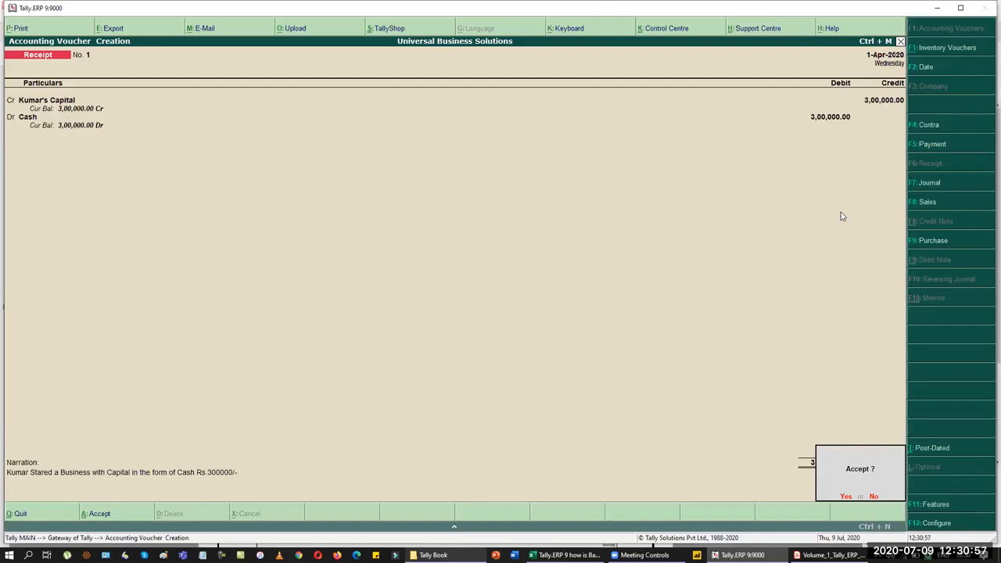
{"action": "key", "text": "Return"}
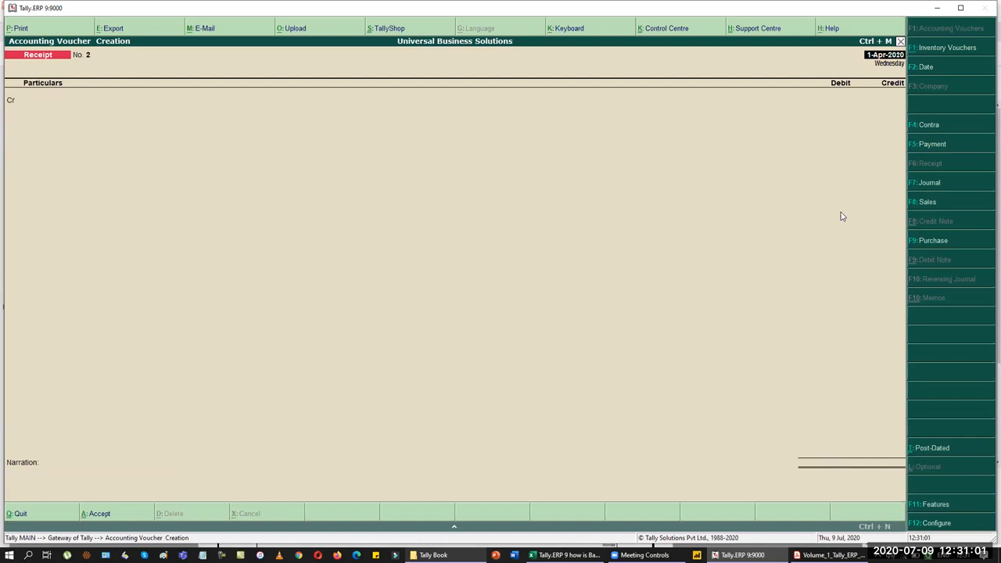
Step: Switch to Acrobat Reader to view page 104's April 2020 transaction table
{"action": "key", "text": "alt+Tab"}
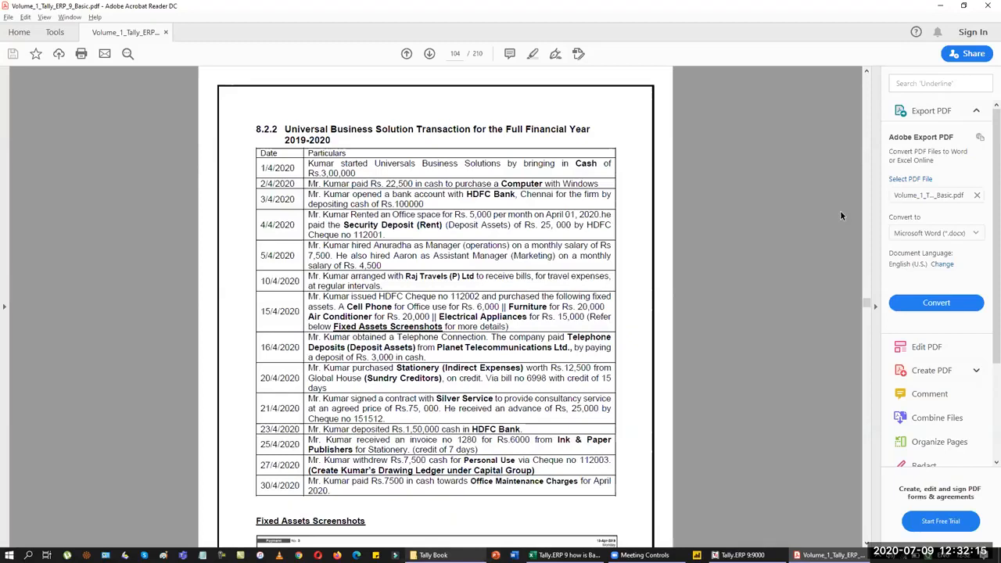
Step: Return to Tally and change the new voucher to Journal No. 1
{"action": "key", "text": "alt+Tab"}
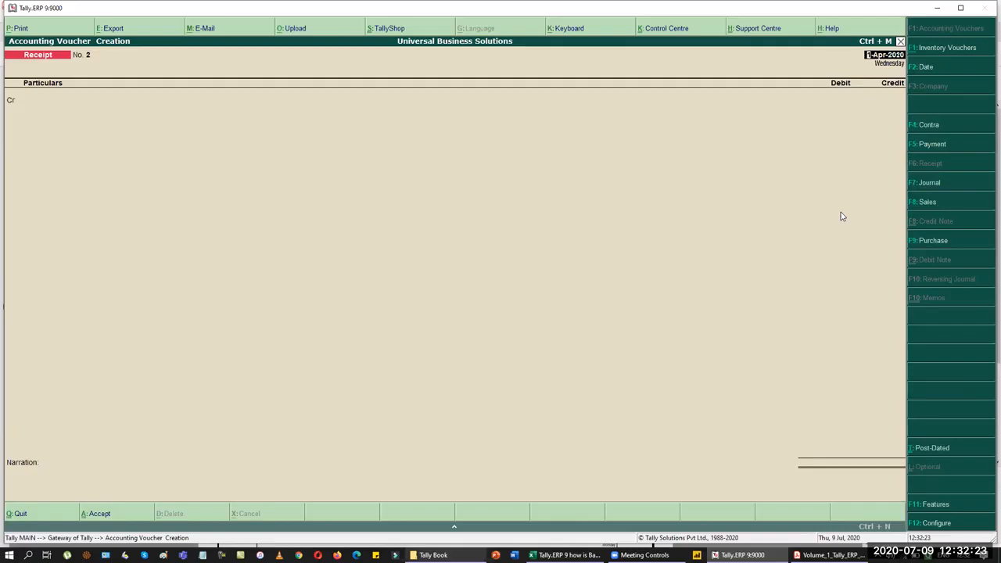
{"action": "key", "text": "F7"}
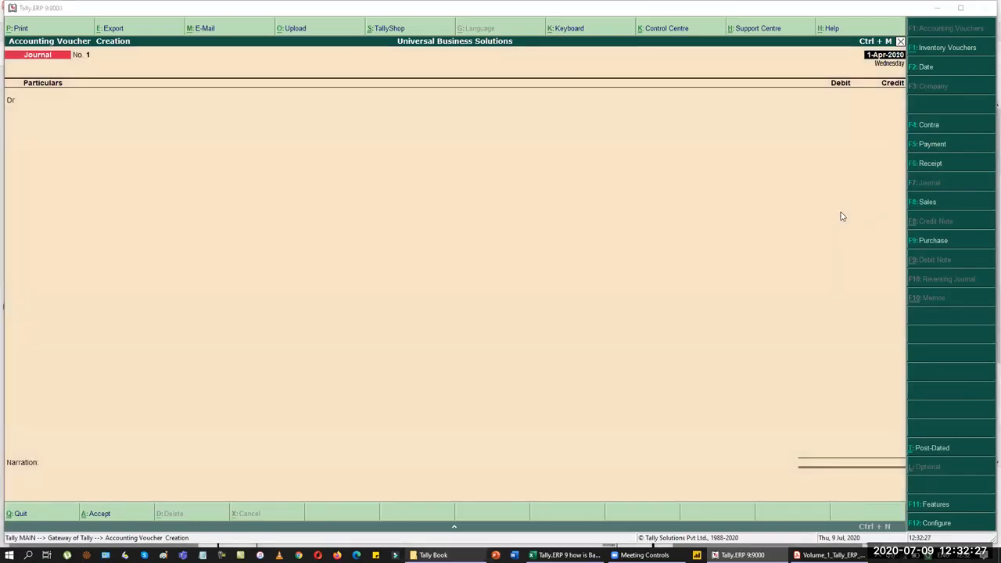
Step: Check the PDF, then change the Journal voucher's date to 2-4-2020
{"action": "key", "text": "alt+Tab"}
{"action": "key", "text": "alt+Tab"}
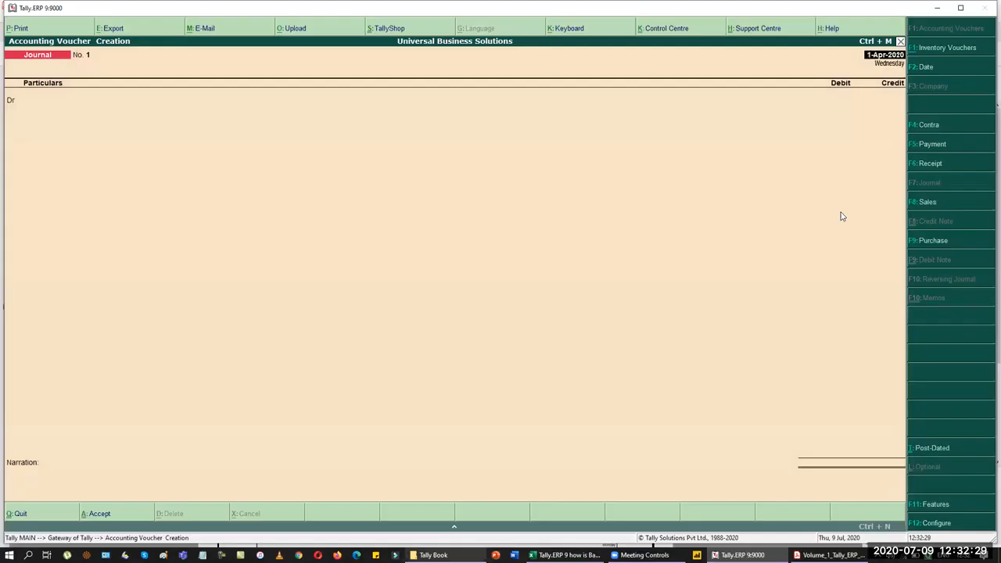
{"action": "key", "text": "F2"}
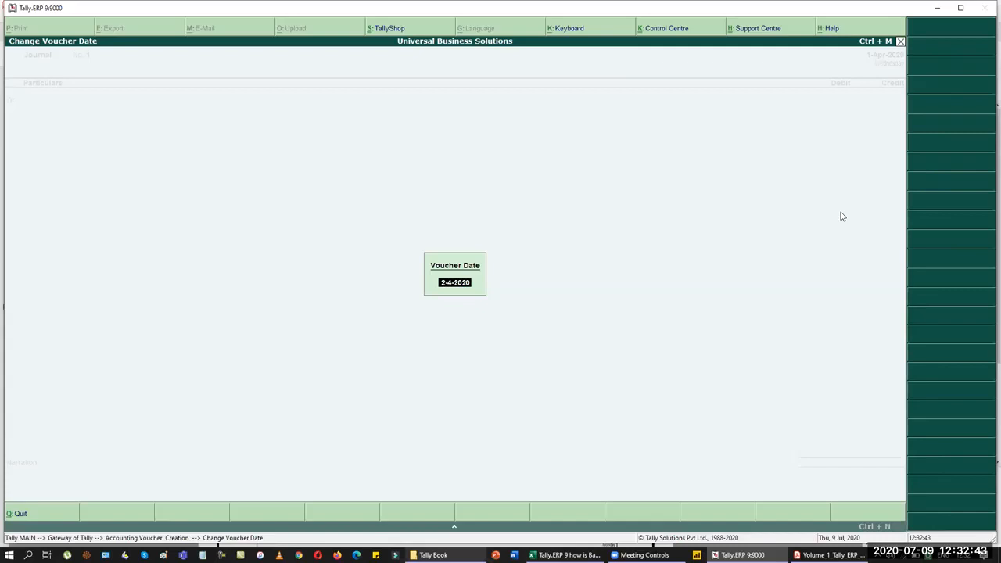
Step: Create a Computer ledger under Fixed Assets and debit it 22,500
{"action": "key", "text": "Return"}
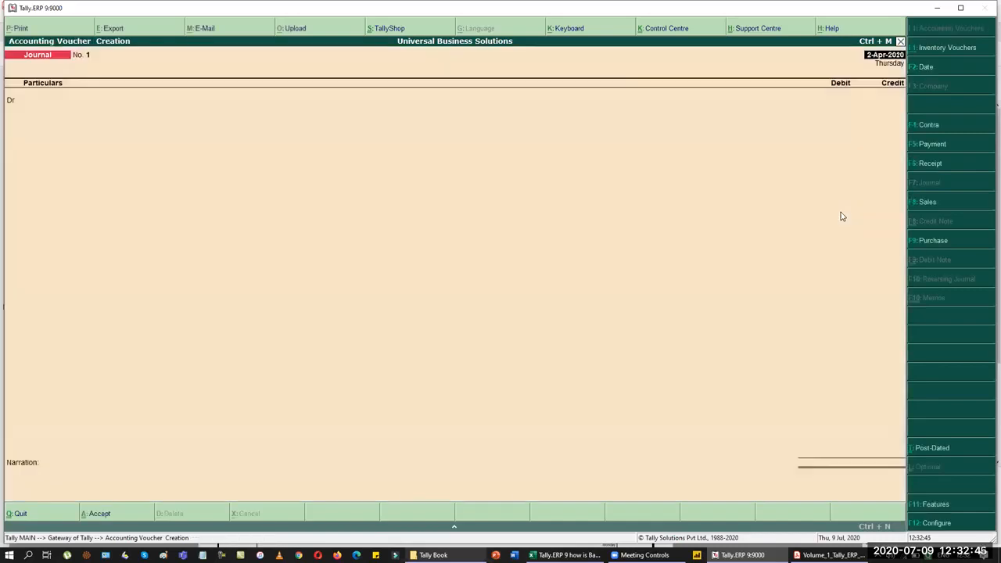
{"action": "key", "text": "alt+c"}
{"action": "type", "text": "Computer"}
{"action": "key", "text": "Return"}
{"action": "key", "text": "Return"}
{"action": "type", "text": "fix"}
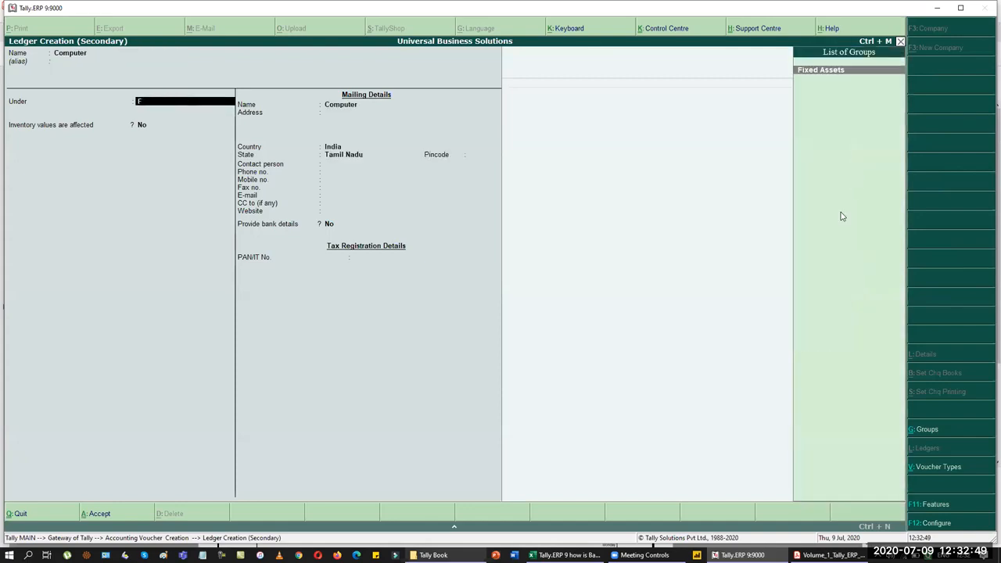
{"action": "key", "text": "Return"}
{"action": "key", "text": "Return"}
{"action": "key", "text": "Return"}
{"action": "key", "text": "Return"}
{"action": "key", "text": "Return"}
{"action": "key", "text": "Return"}
{"action": "key", "text": "Return"}
{"action": "key", "text": "Return"}
{"action": "key", "text": "Return"}
{"action": "key", "text": "Return"}
{"action": "key", "text": "Return"}
{"action": "key", "text": "Return"}
{"action": "key", "text": "Return"}
{"action": "key", "text": "Return"}
{"action": "key", "text": "Return"}
{"action": "key", "text": "Return"}
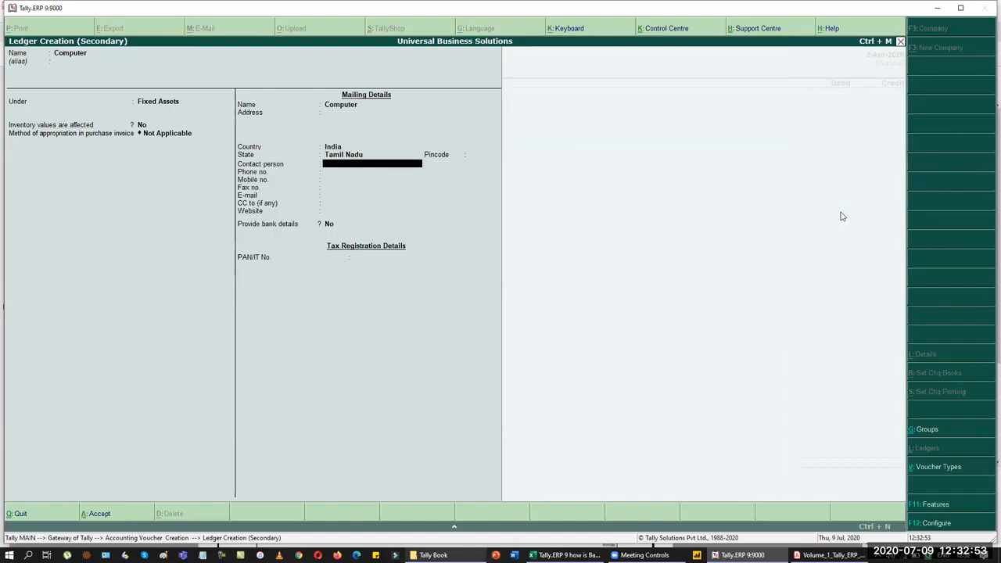
{"action": "key", "text": "Return"}
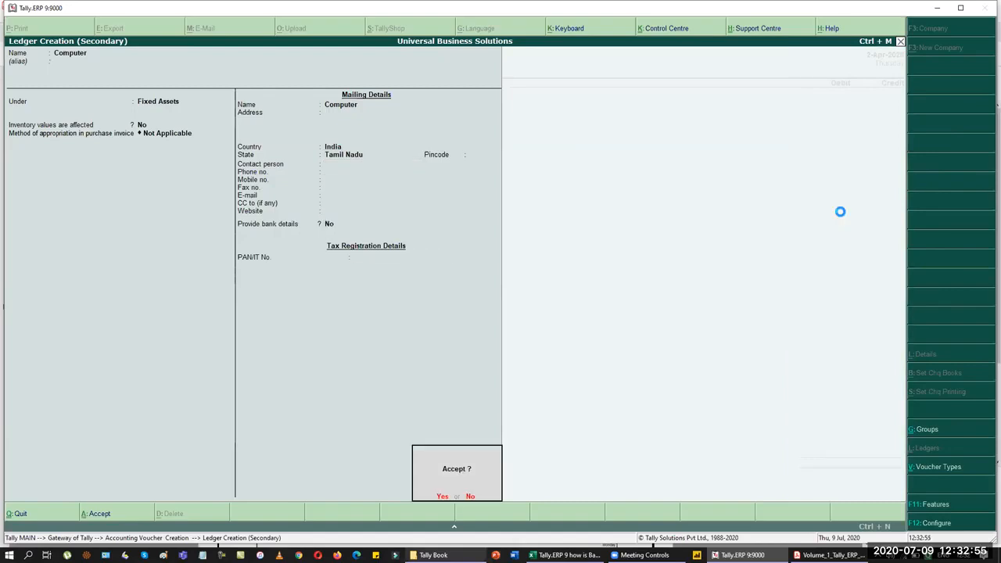
{"action": "type", "text": "22500"}
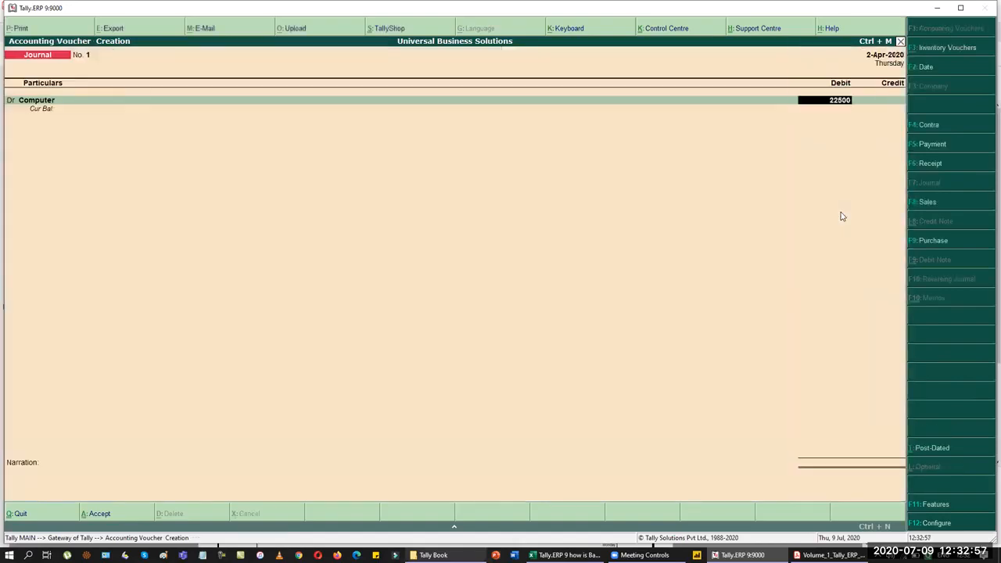
{"action": "key", "text": "Return"}
Step: Create a Computer World ledger under Sundry Creditors for the credit line
{"action": "key", "text": "alt+c"}
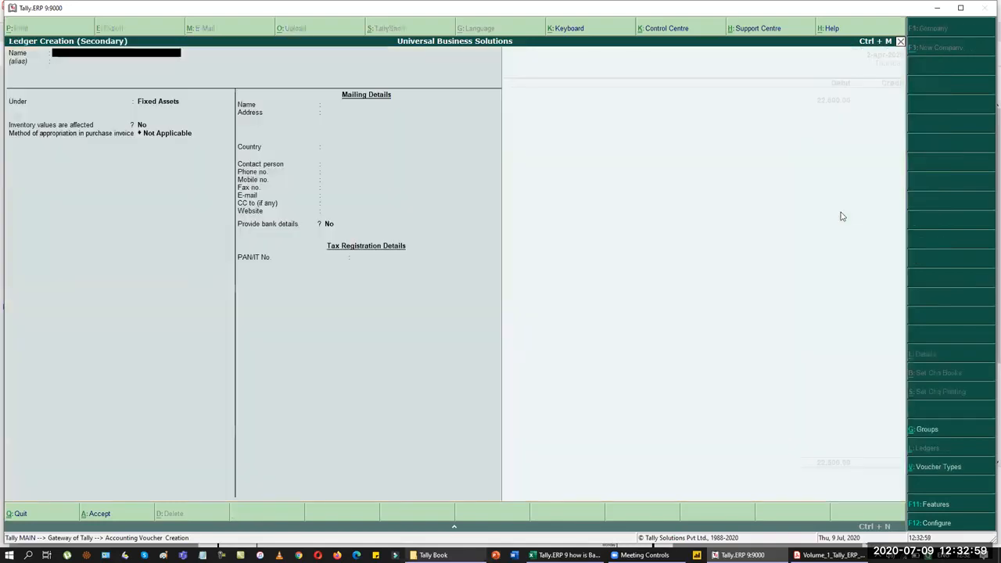
{"action": "type", "text": "Computer World"}
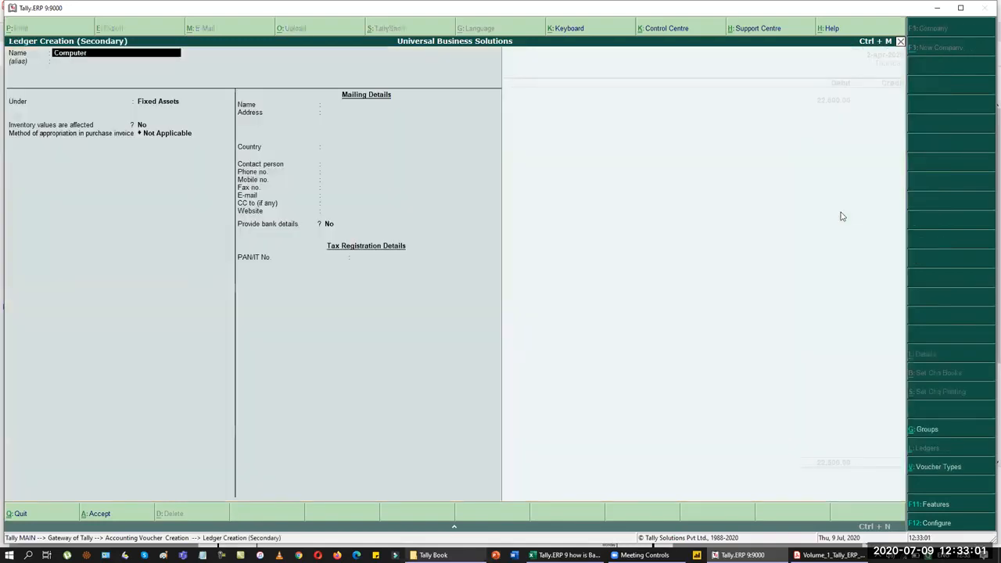
{"action": "key", "text": "Return"}
{"action": "key", "text": "Return"}
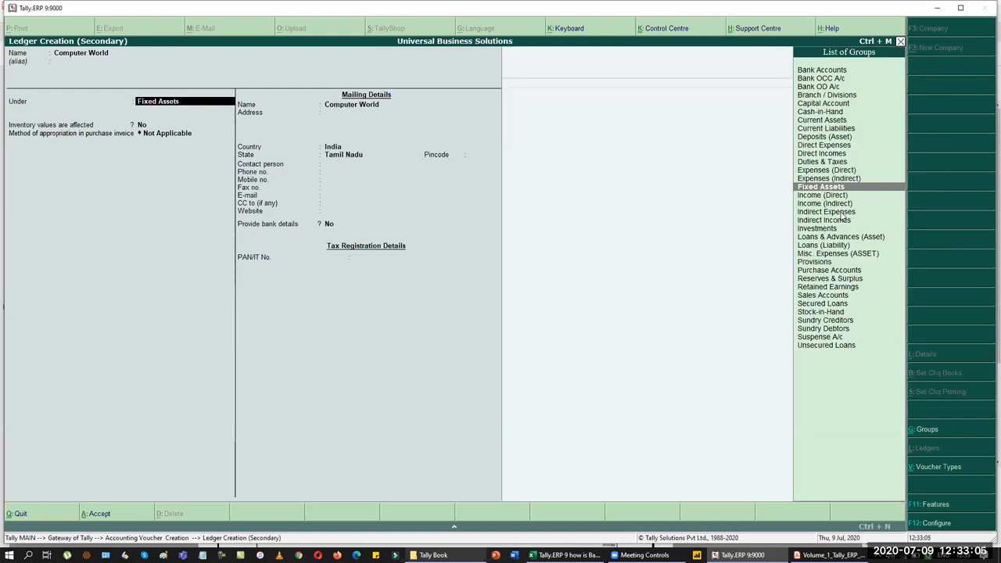
{"action": "type", "text": "sun"}
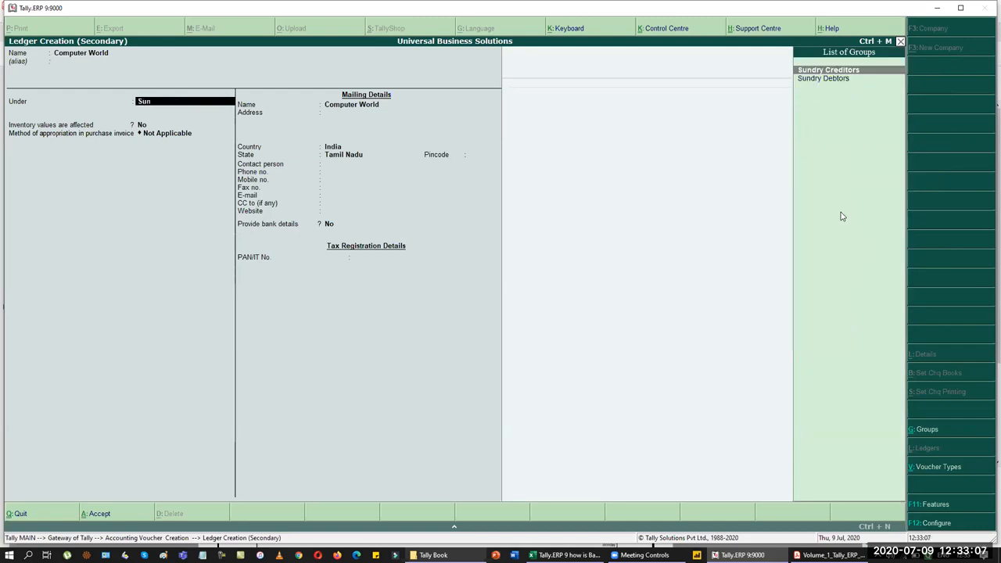
{"action": "key", "text": "Return"}
{"action": "key", "text": "Return"}
{"action": "key", "text": "Return"}
{"action": "key", "text": "Return"}
{"action": "key", "text": "Return"}
{"action": "key", "text": "Return"}
{"action": "key", "text": "Return"}
{"action": "key", "text": "Return"}
{"action": "key", "text": "Return"}
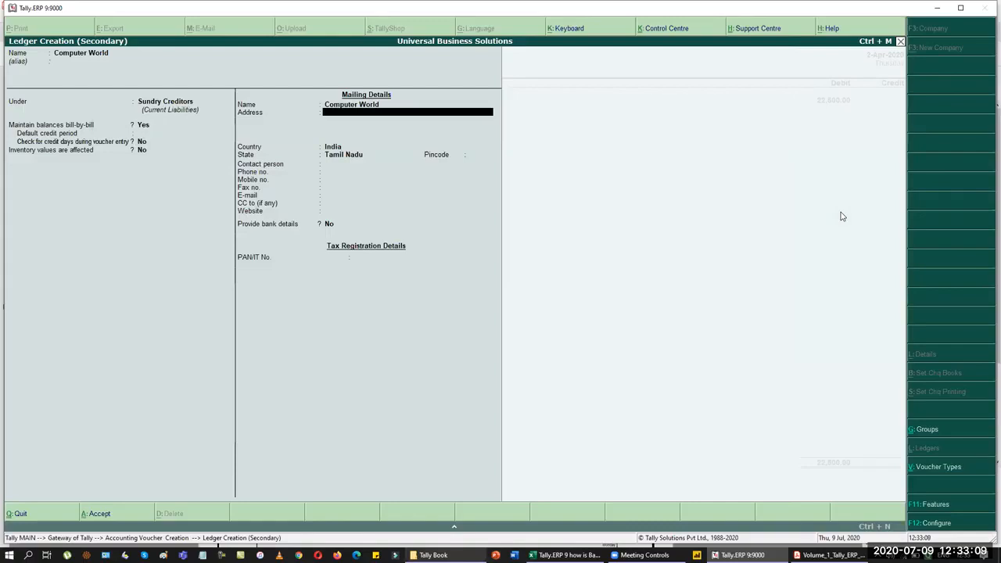
{"action": "key", "text": "Return"}
{"action": "key", "text": "Return"}
{"action": "key", "text": "ctrl+a"}
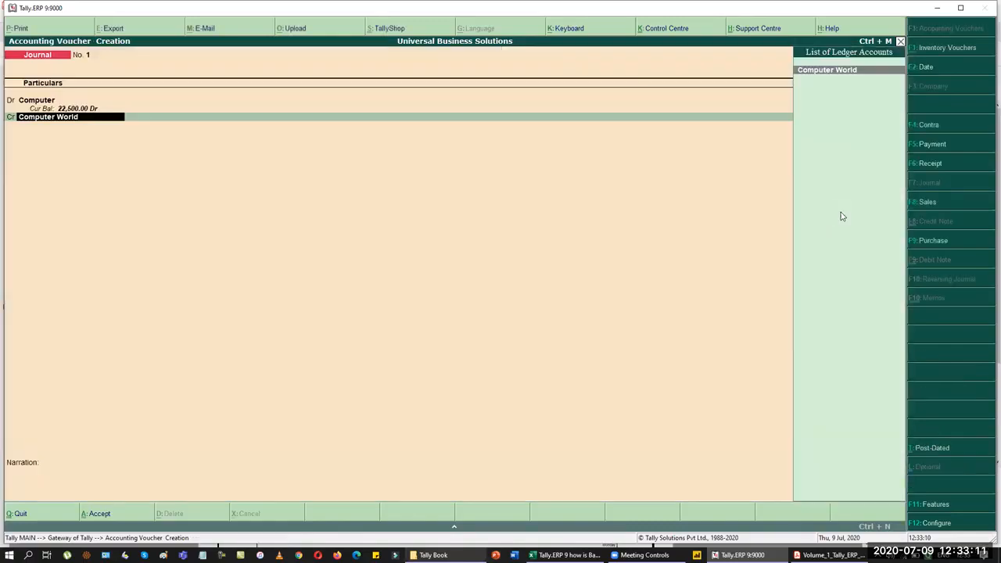
Step: Add a New Ref bill 10002 for Computer World, correcting its amount to 22,500 Cr
{"action": "key", "text": "Return"}
{"action": "key", "text": "Return"}
{"action": "key", "text": "Up"}
{"action": "key", "text": "Return"}
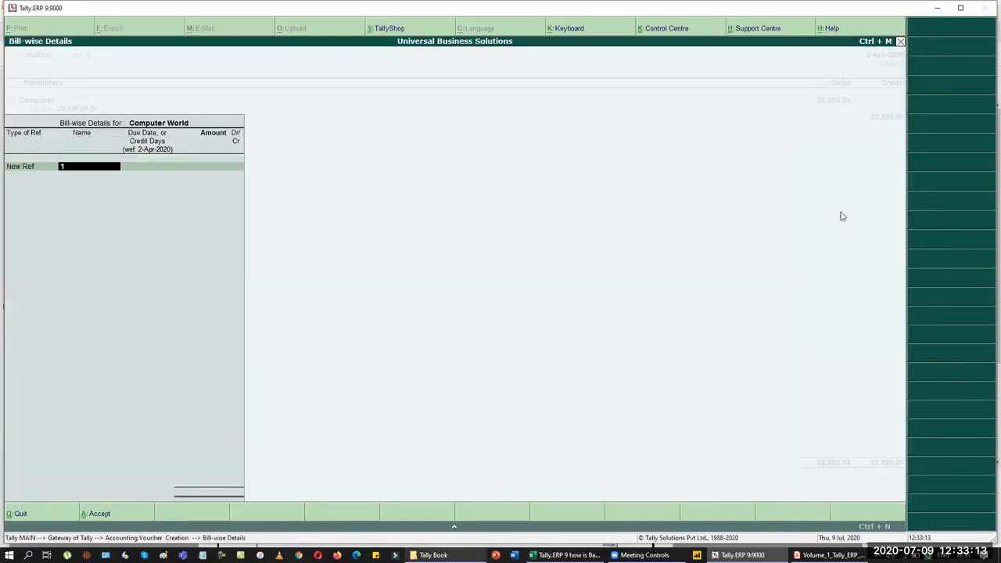
{"action": "type", "text": "10002"}
{"action": "key", "text": "Return"}
{"action": "key", "text": "Return"}
{"action": "type", "text": "25000"}
{"action": "key", "text": "Return"}
{"action": "key", "text": "Return"}
{"action": "key", "text": "Return"}
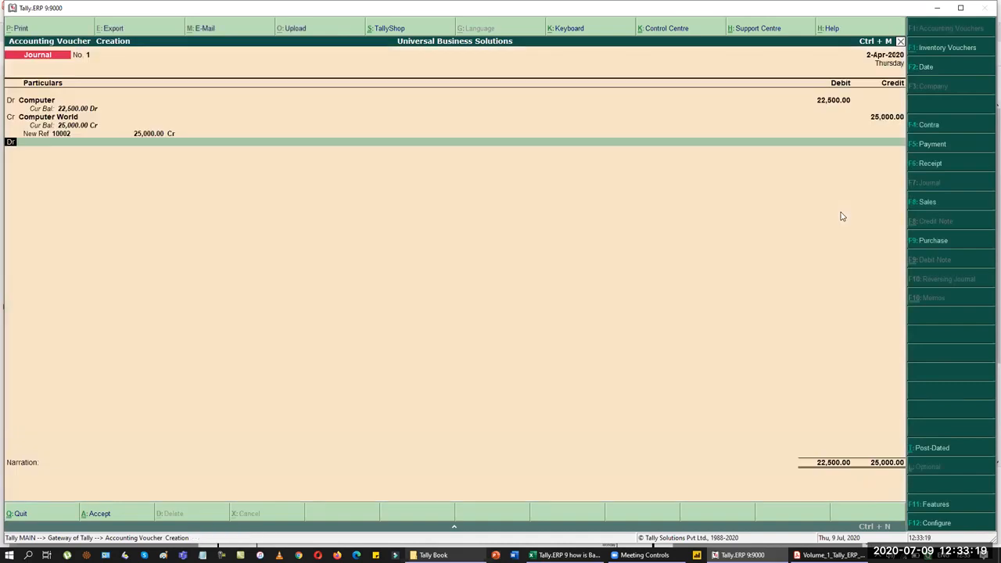
{"action": "key", "text": "BackSpace"}
{"action": "key", "text": "BackSpace"}
{"action": "type", "text": "22"}
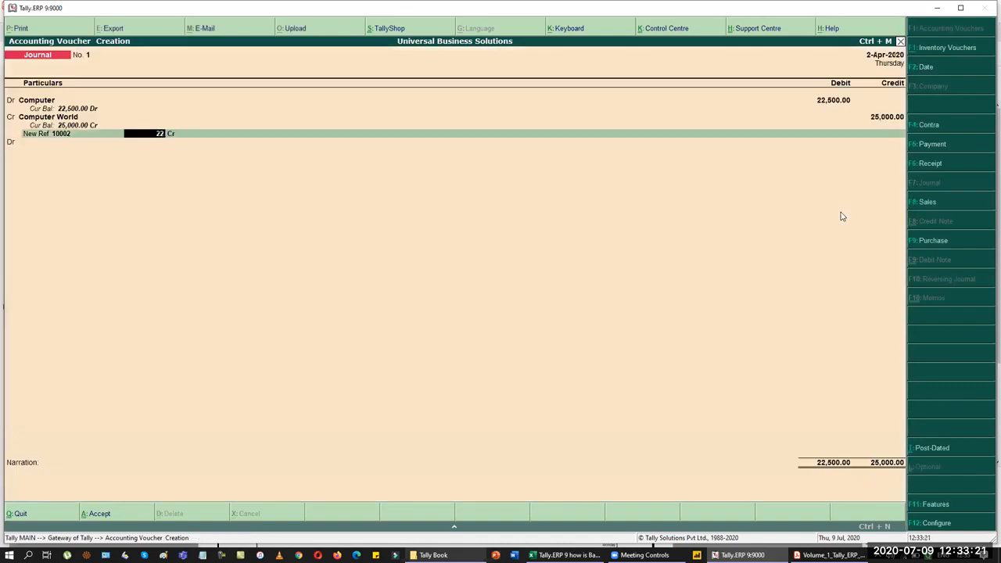
{"action": "type", "text": ",500"}
{"action": "key", "text": "Return"}
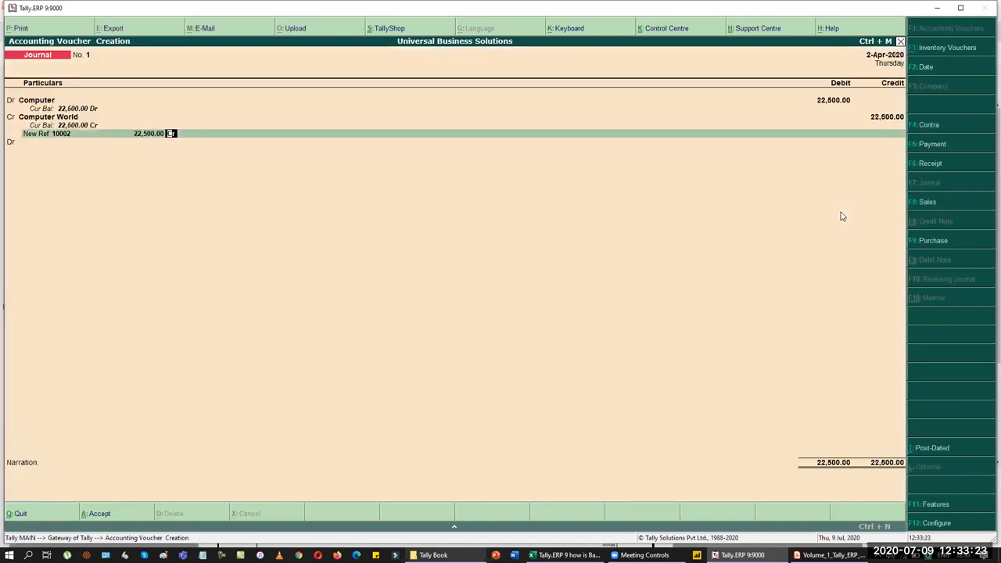
Step: Finish the bill details, save the journal and bring up the transaction list PDF
{"action": "key", "text": "Return"}
{"action": "key", "text": "Return"}
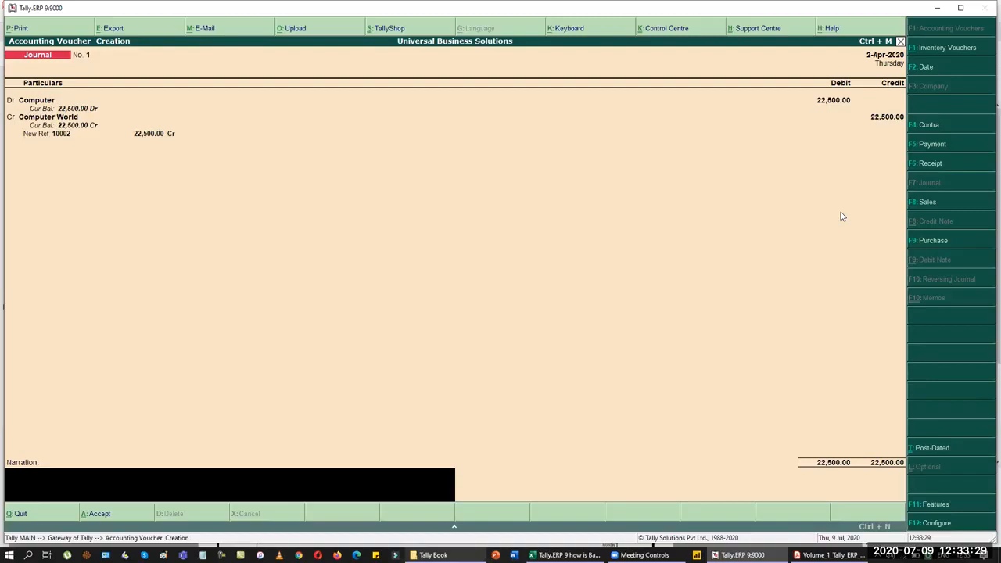
{"action": "key", "text": "Return"}
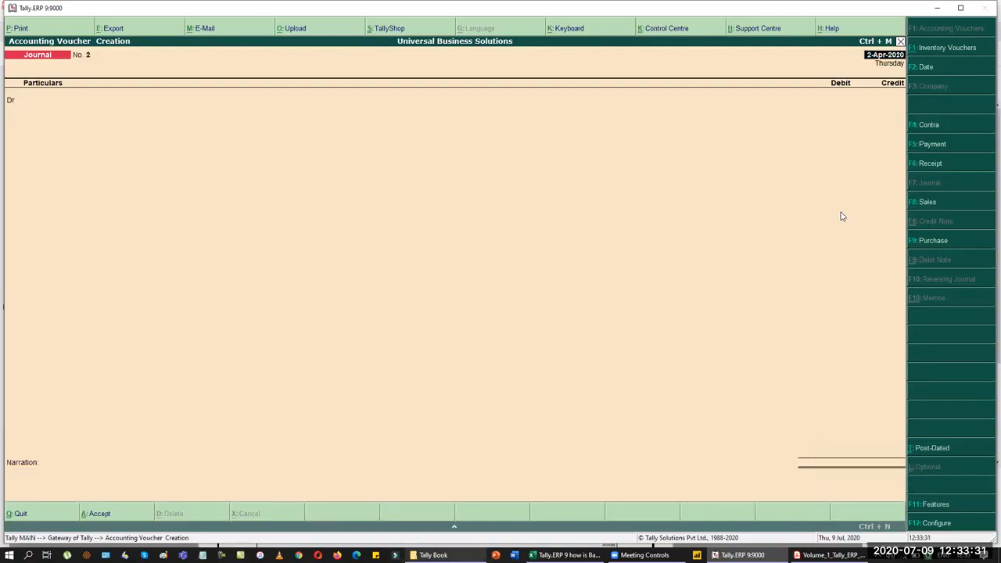
{"action": "key", "text": "alt+Tab"}
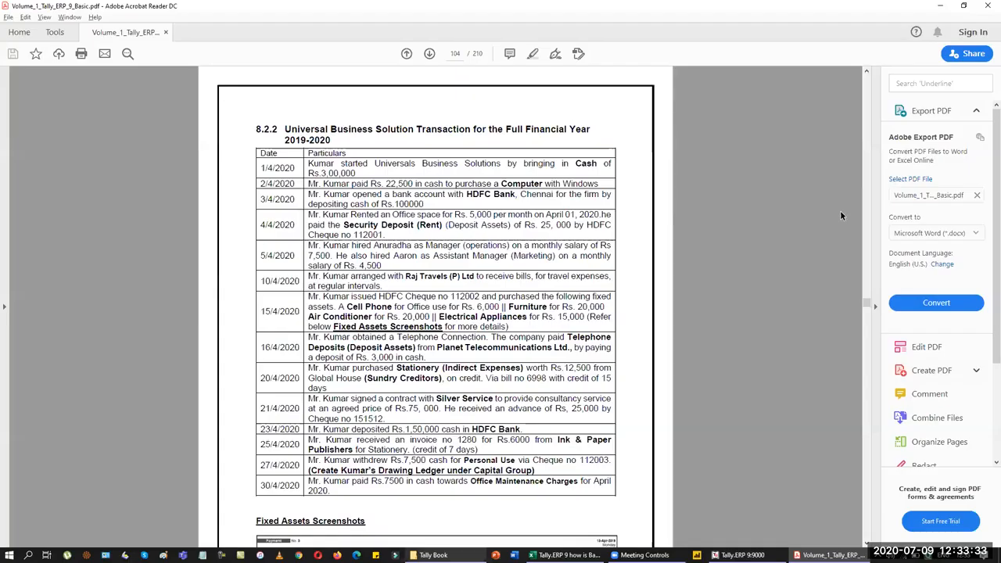
Step: Start a payment voucher debiting Computer World against pending bill 10002
{"action": "key", "text": "alt+Tab"}
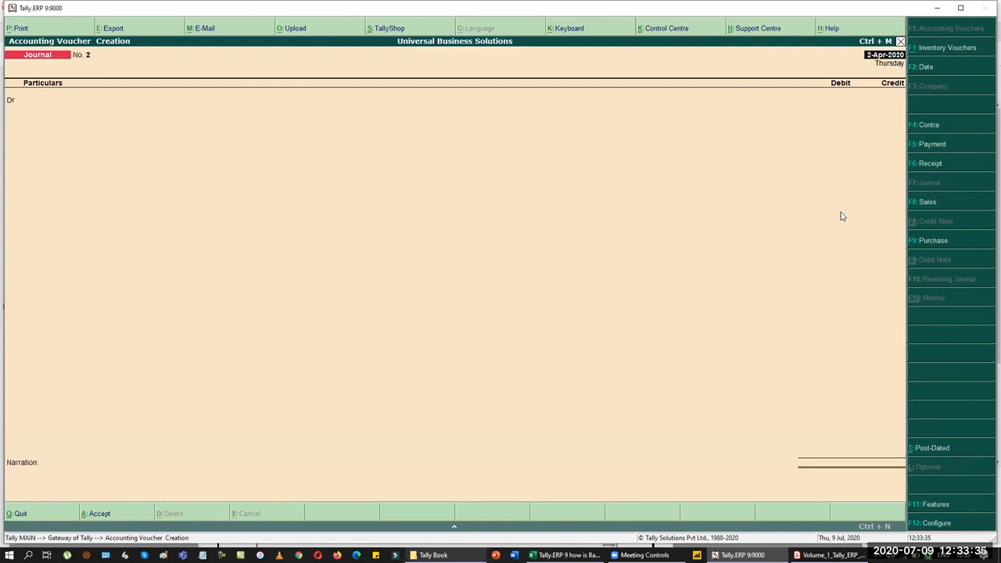
{"action": "key", "text": "F5"}
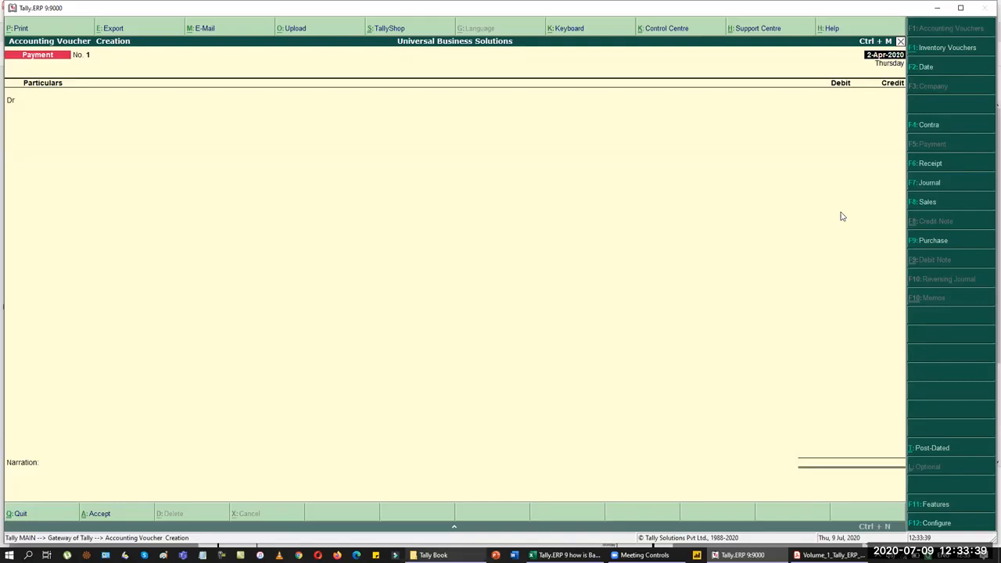
{"action": "key", "text": "Return"}
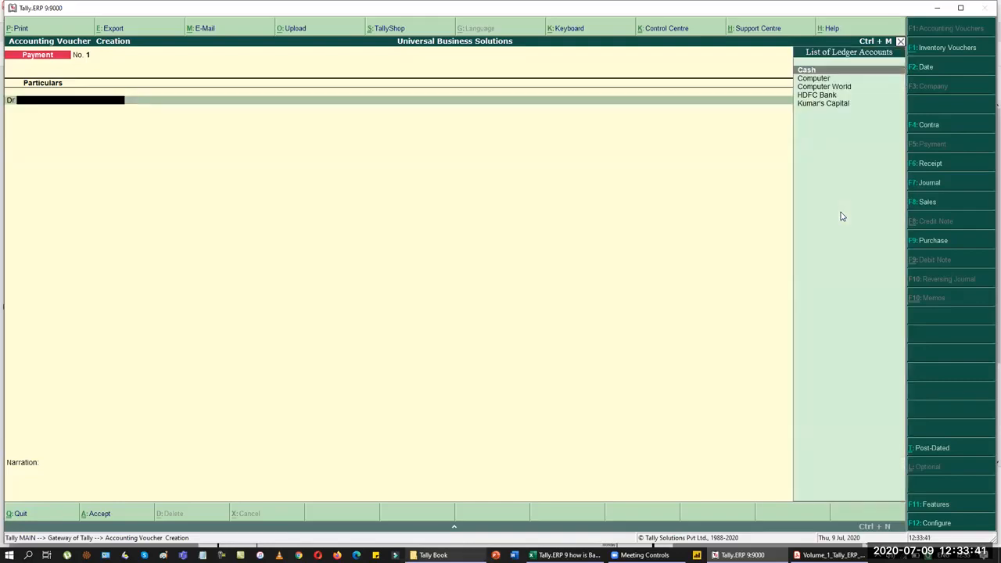
{"action": "type", "text": "Com"}
{"action": "key", "text": "Down"}
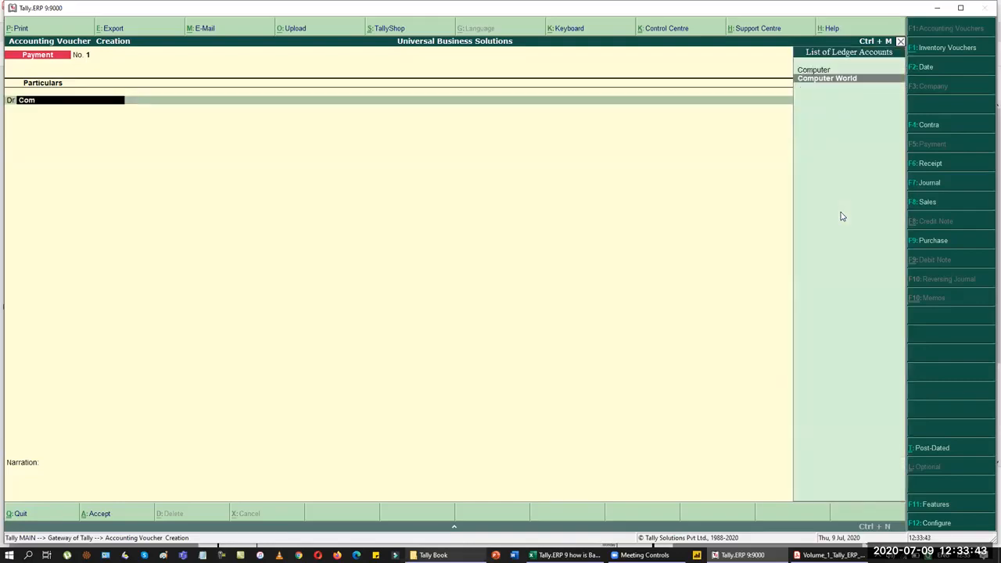
{"action": "key", "text": "Return"}
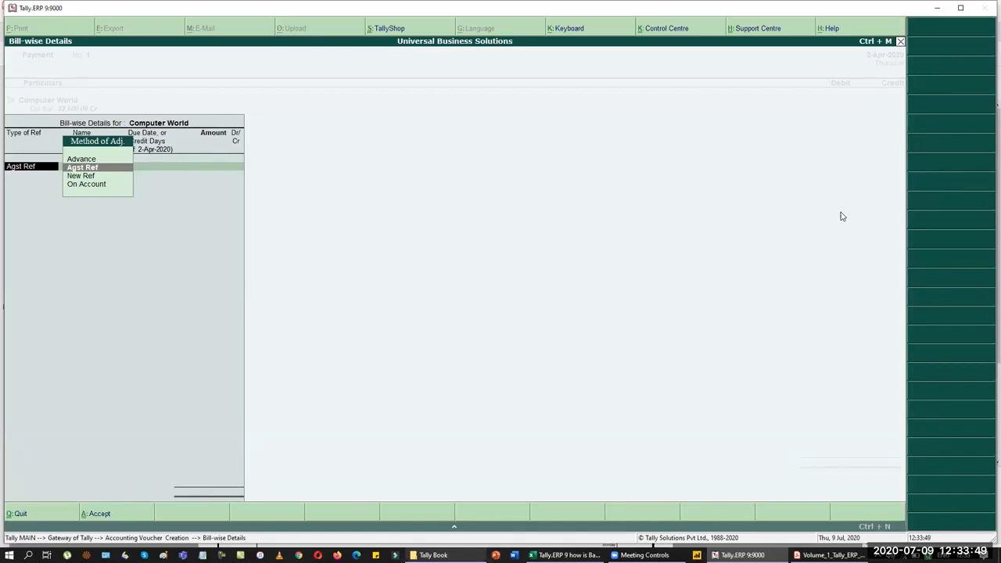
{"action": "key", "text": "Return"}
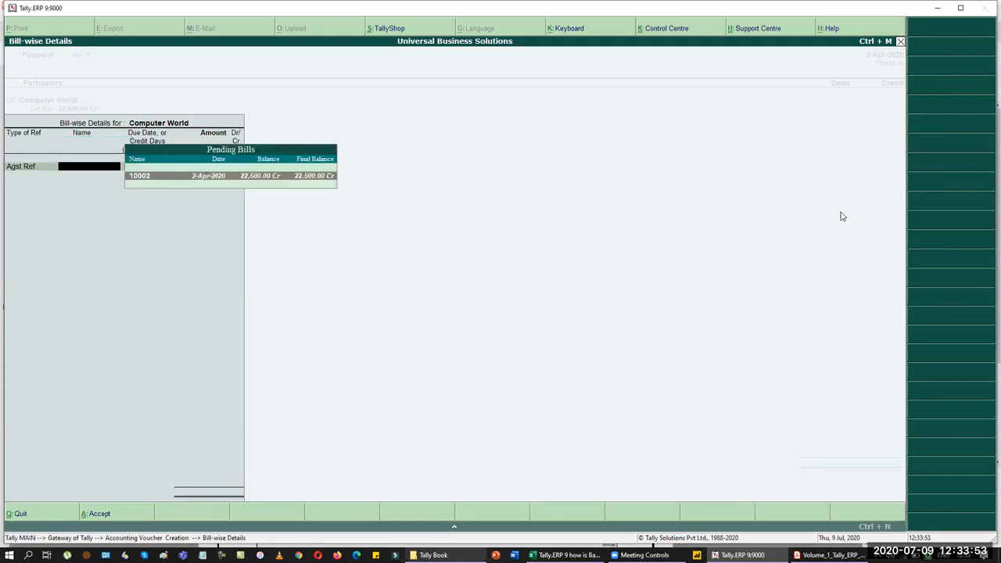
{"action": "key", "text": "Return"}
{"action": "key", "text": "Return"}
{"action": "key", "text": "Return"}
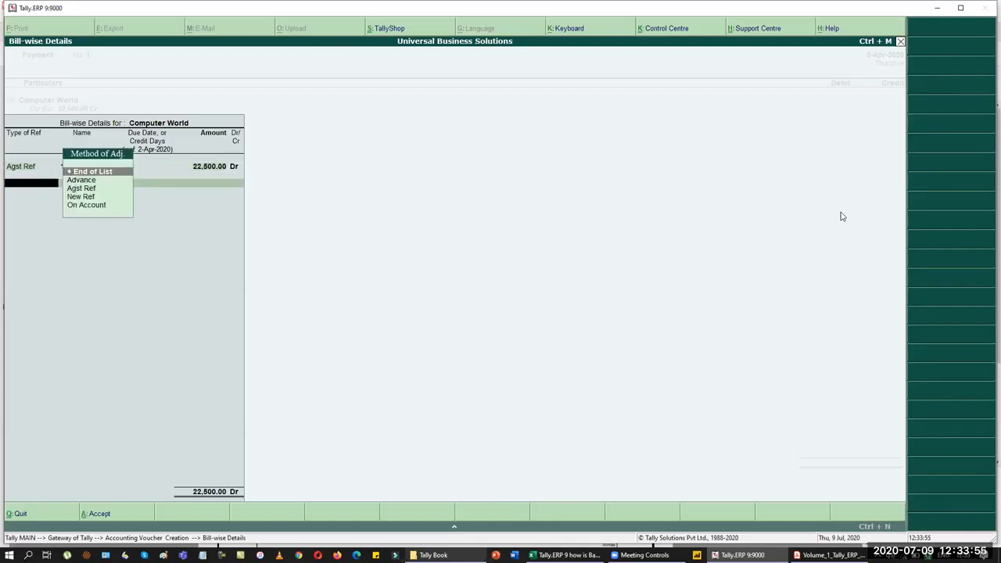
{"action": "key", "text": "Return"}
Step: Credit Cash, add narration 'Computer purchased for Office use', and save the payment
{"action": "type", "text": "ca"}
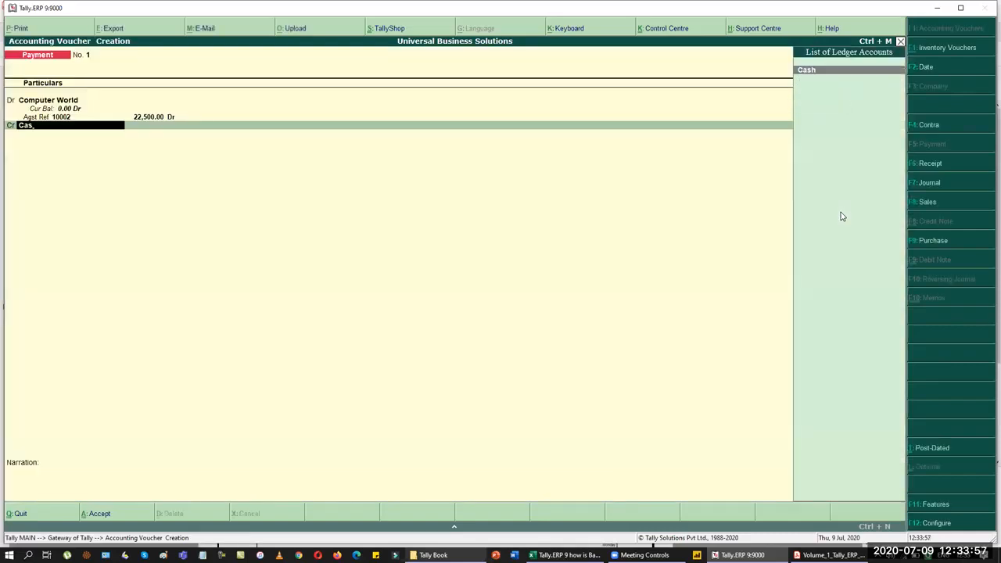
{"action": "key", "text": "Return"}
{"action": "key", "text": "Return"}
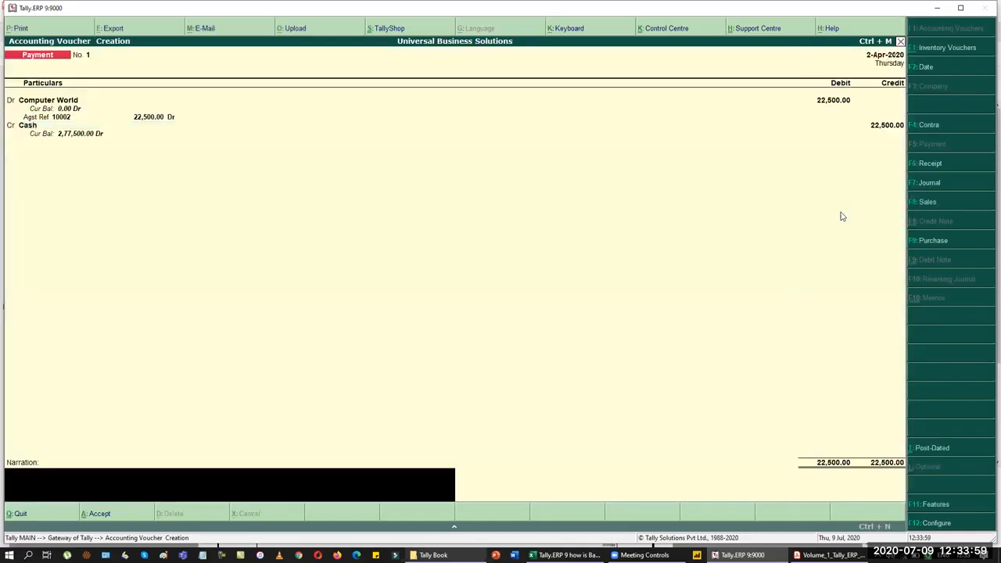
{"action": "type", "text": "Computer puyrc"}
{"action": "key", "text": "BackSpace"}
{"action": "type", "text": "rchased for Of"}
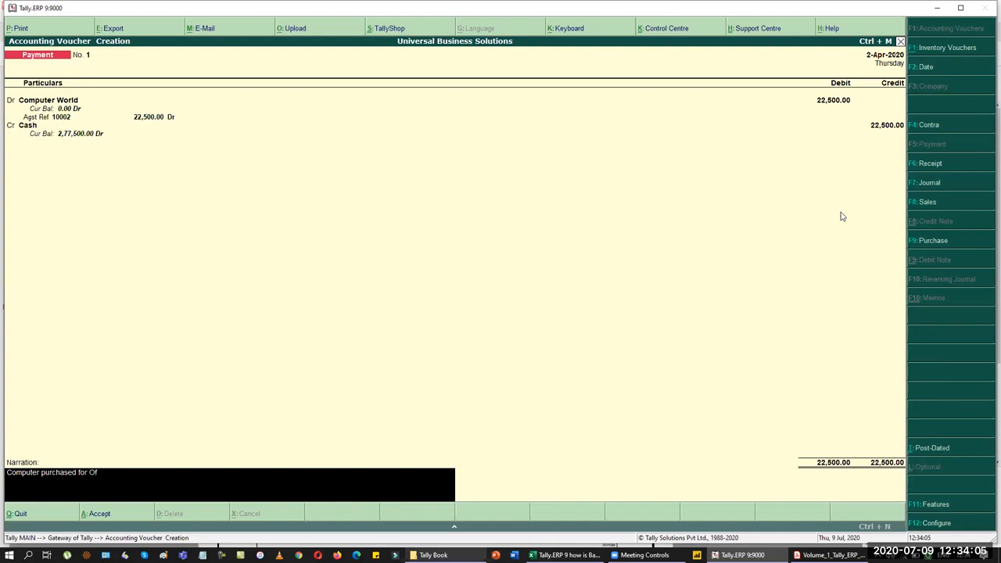
{"action": "type", "text": "fceice use"}
{"action": "key", "text": "Return"}
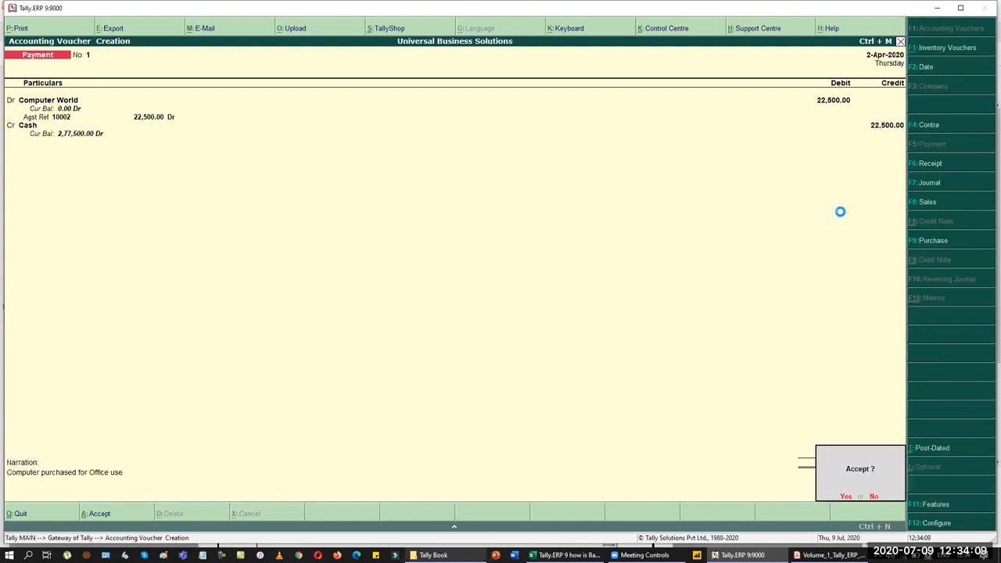
{"action": "key", "text": "Return"}
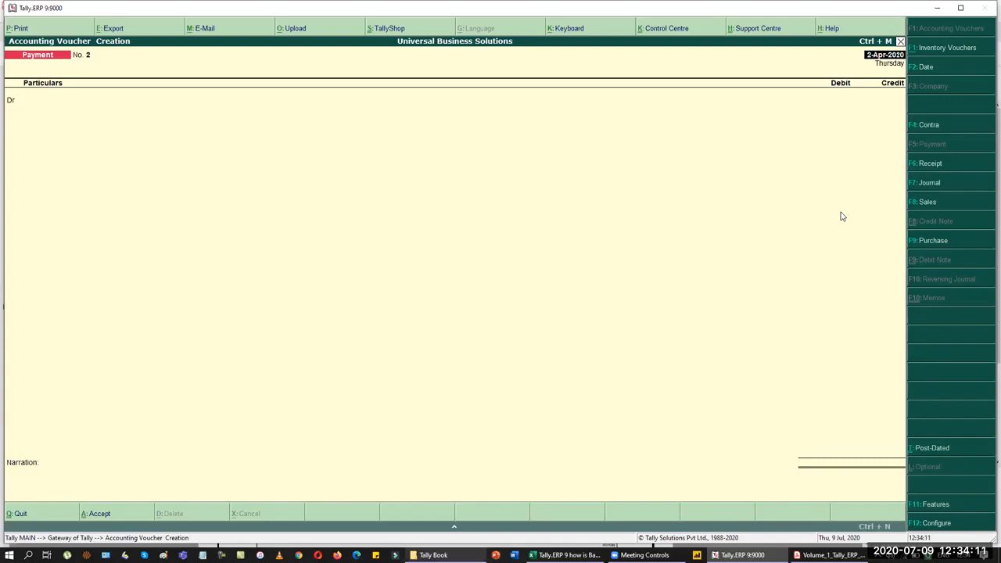
{"action": "key", "text": "alt+Tab"}
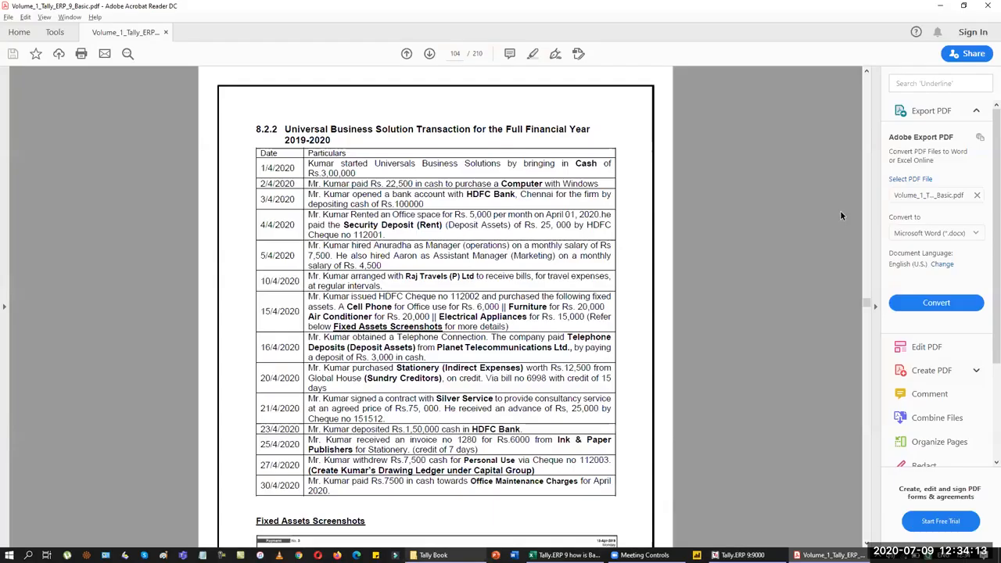
Step: Switch from the transaction list PDF back to Tally's voucher screen
{"action": "key", "text": "alt+Tab"}
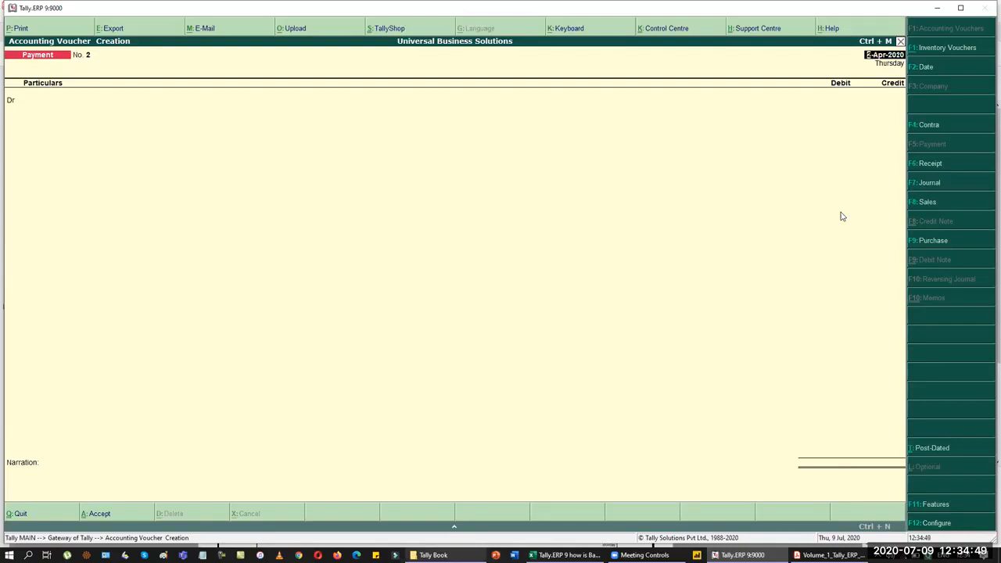
Step: Date the new voucher 3-Apr-2020 and change it to a Contra voucher
{"action": "key", "text": "alt+Tab"}
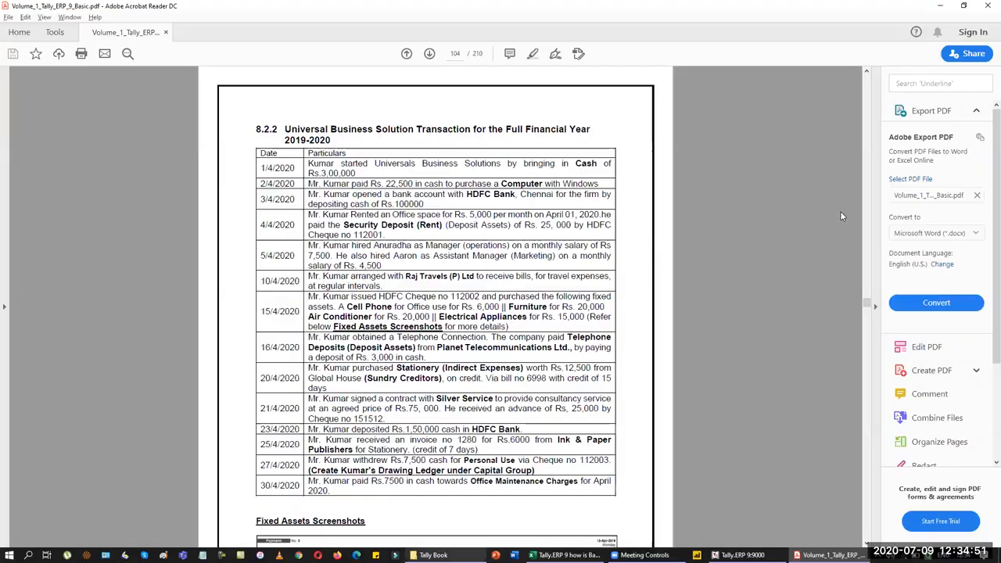
{"action": "key", "text": "alt+Tab"}
{"action": "key", "text": "F2"}
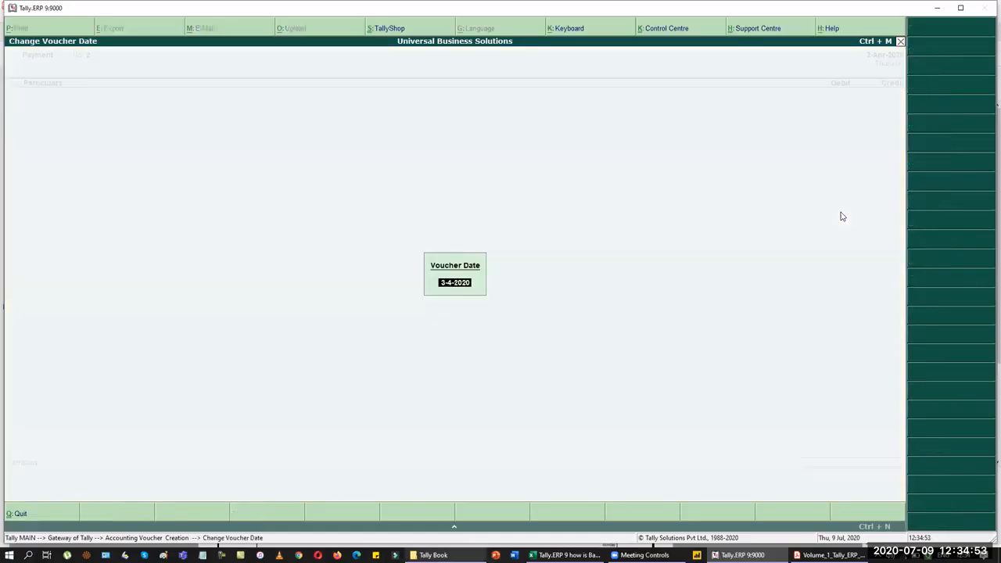
{"action": "type", "text": "3"}
{"action": "key", "text": "Return"}
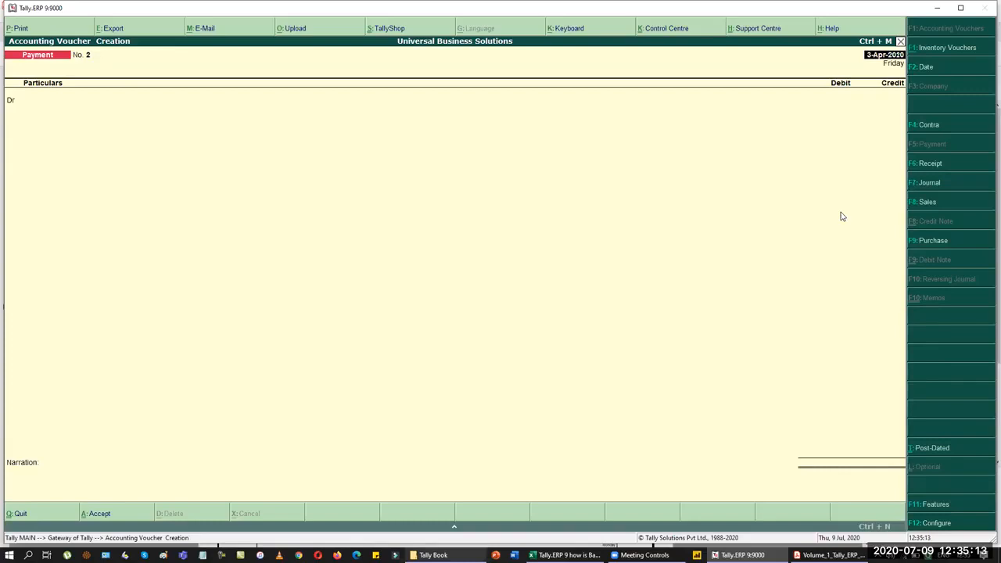
{"action": "key", "text": "F4"}
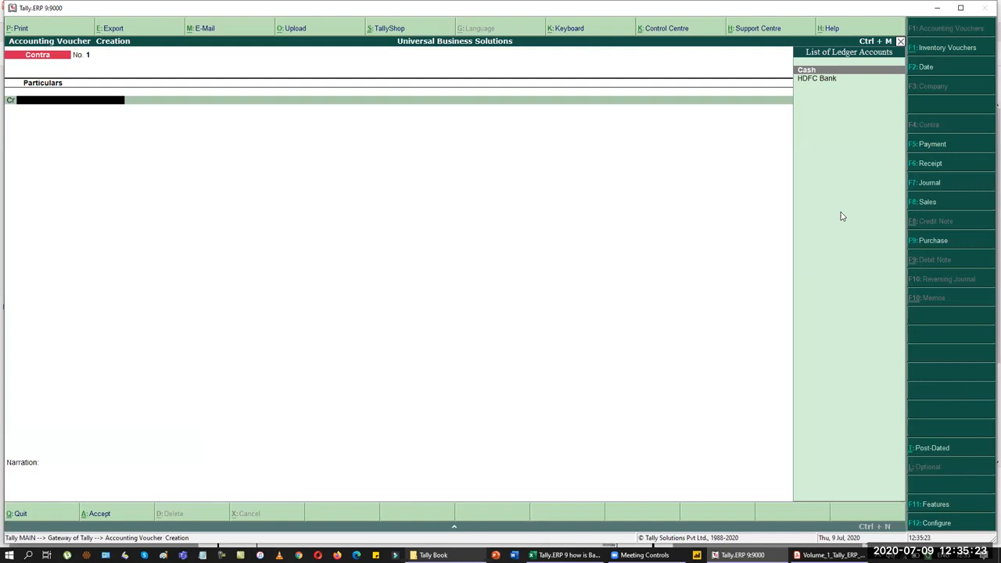
Step: Credit Cash 1,00,000 and debit HDFC Bank in the Contra voucher
{"action": "key", "text": "Return"}
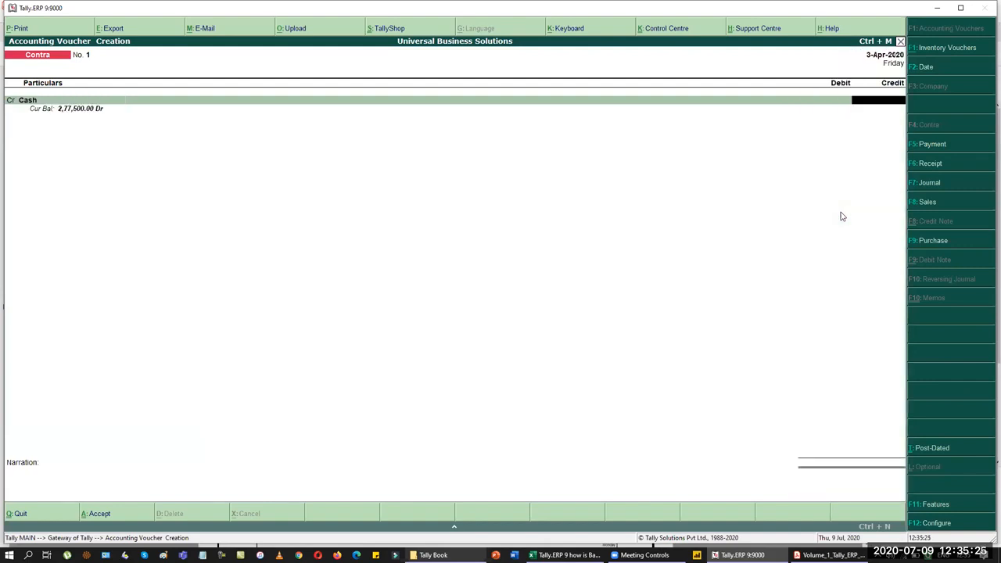
{"action": "key", "text": "alt+Tab"}
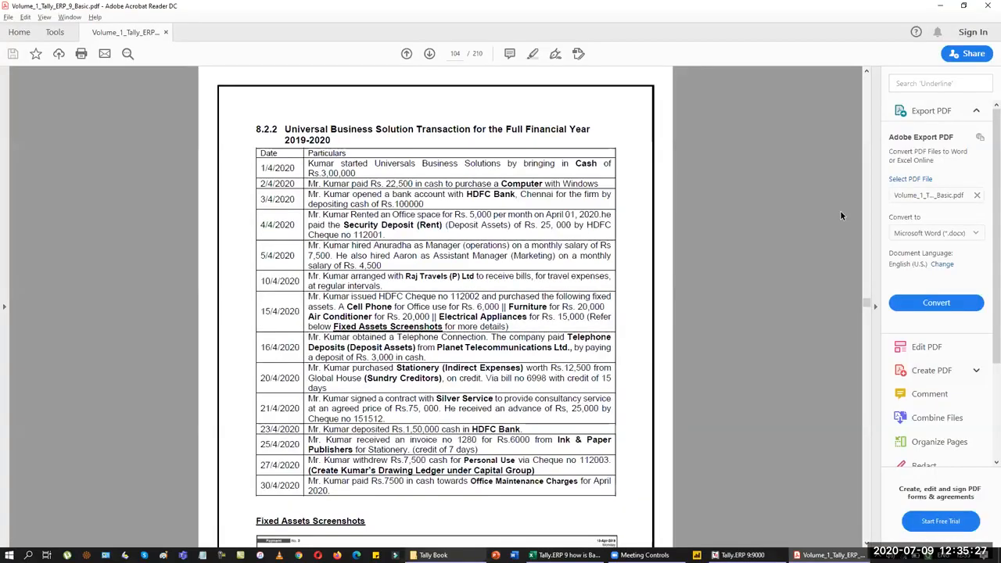
{"action": "key", "text": "alt+Tab"}
{"action": "type", "text": "100000"}
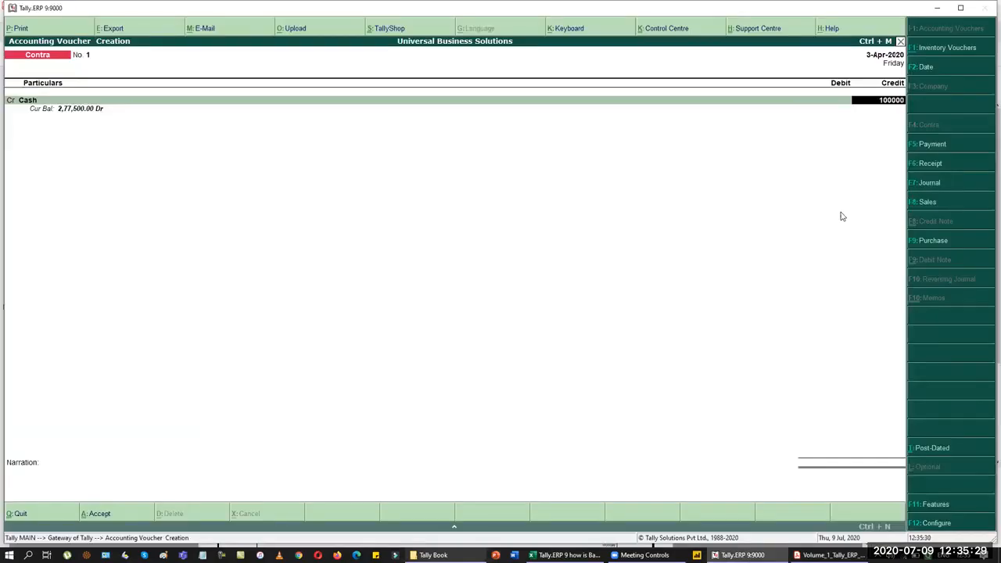
{"action": "key", "text": "Return"}
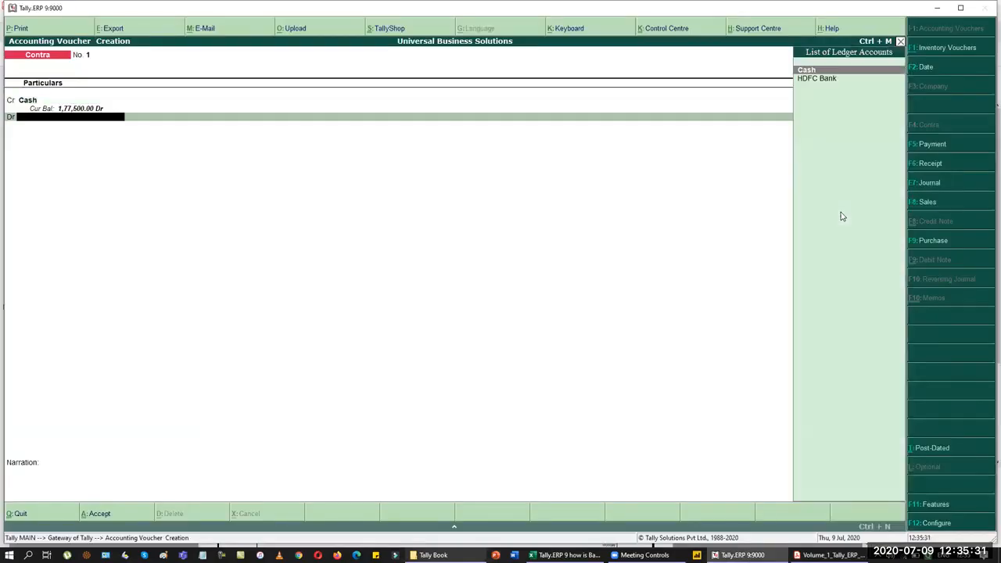
{"action": "key", "text": "Down"}
{"action": "key", "text": "Return"}
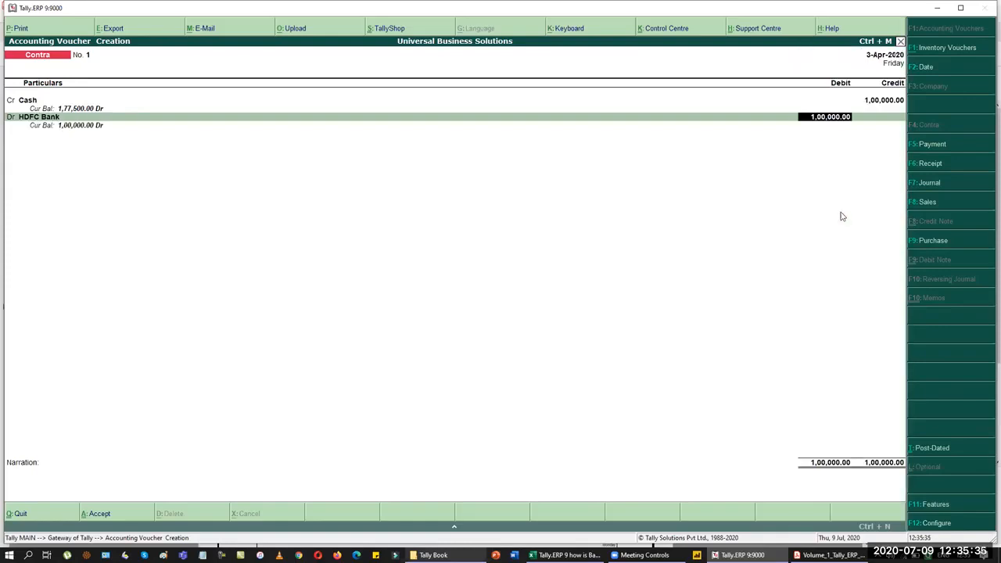
Step: Accept the bank allocation and record denominations of 50 notes of 2000
{"action": "key", "text": "Return"}
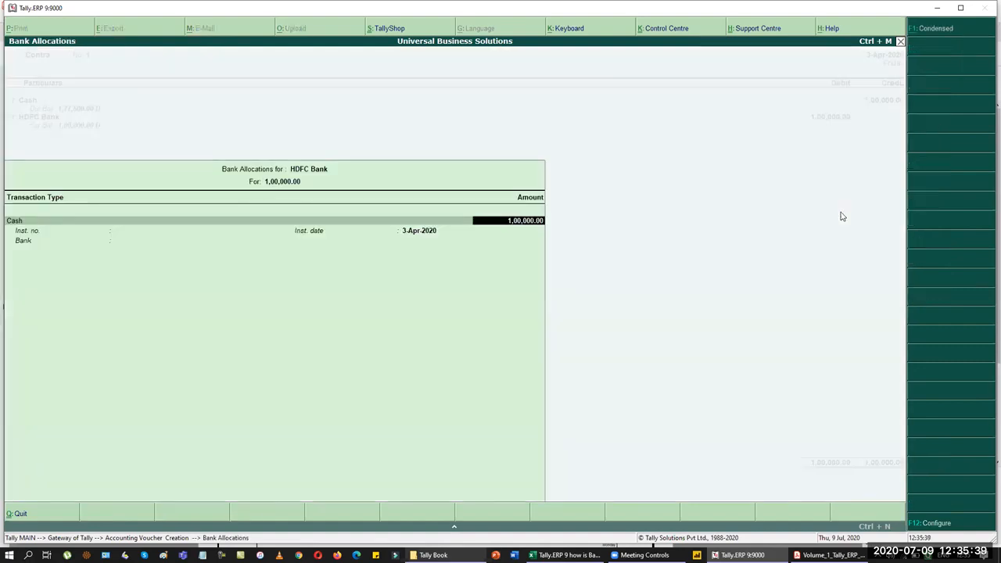
{"action": "key", "text": "Return"}
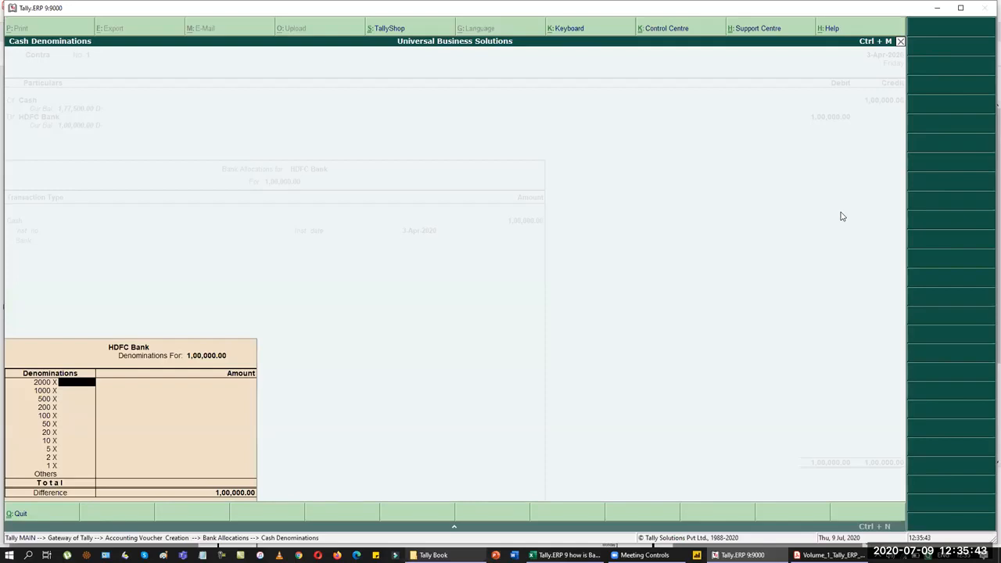
{"action": "type", "text": "50"}
{"action": "key", "text": "Return"}
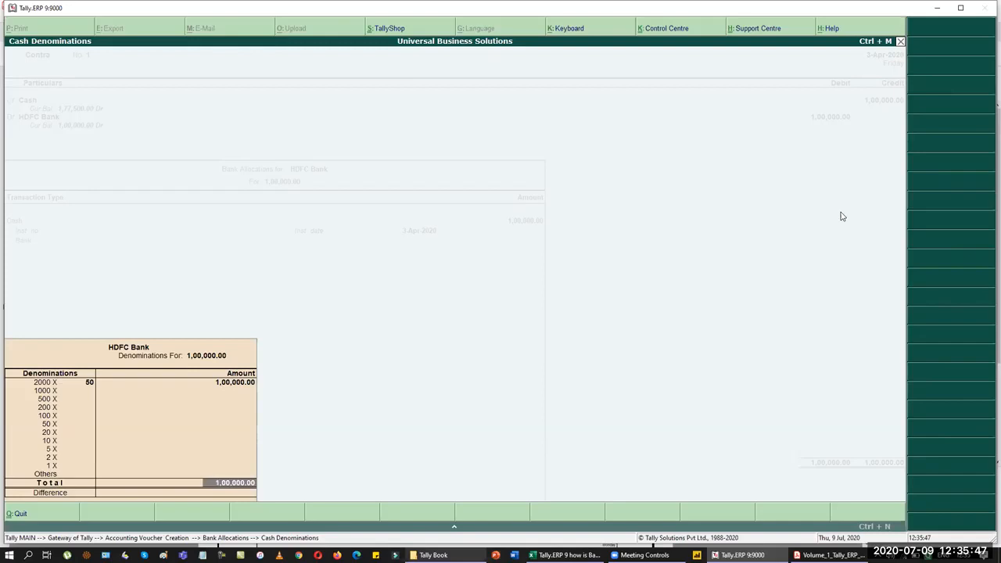
{"action": "key", "text": "Return"}
{"action": "key", "text": "Return"}
{"action": "key", "text": "Return"}
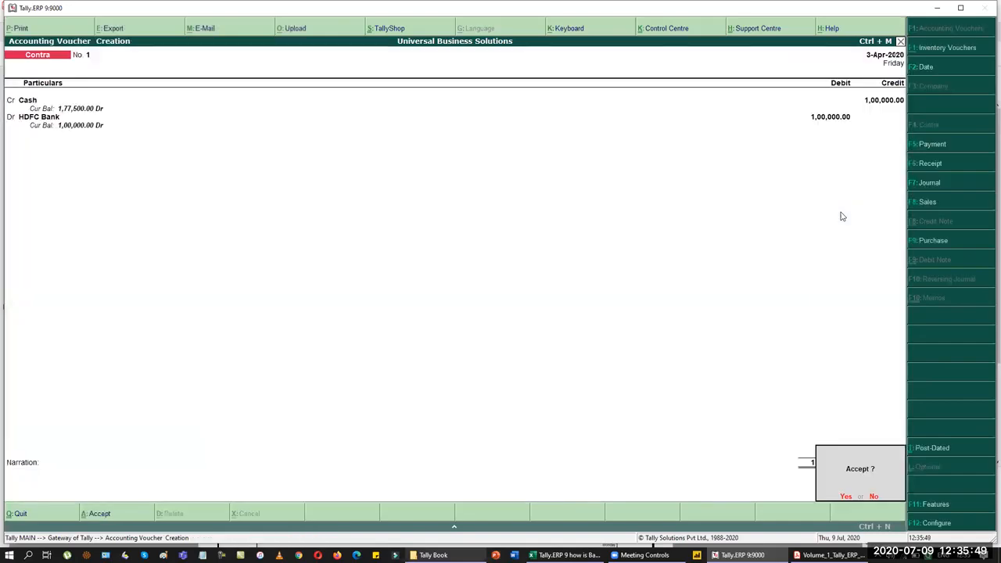
{"action": "key", "text": "Return"}
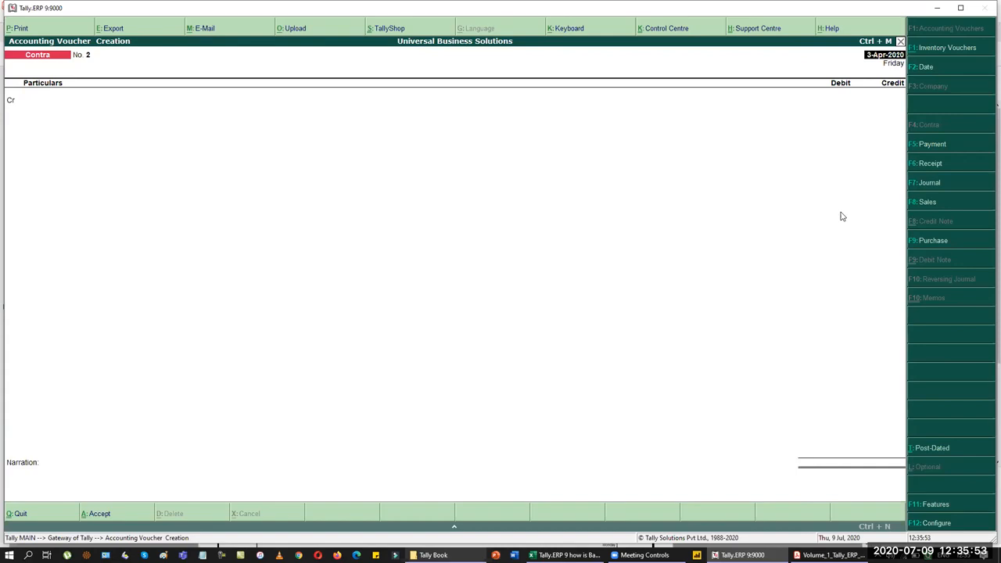
Step: Date the next voucher 4-Apr-2020 and make it a Journal voucher after checking the PDF
{"action": "key", "text": "alt+Tab"}
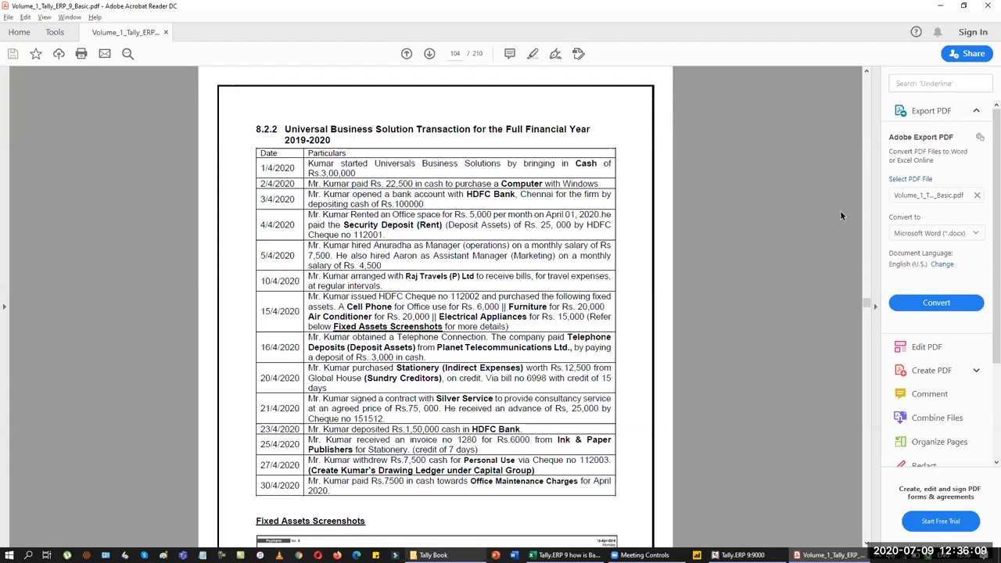
{"action": "key", "text": "alt+Tab"}
{"action": "key", "text": "F2"}
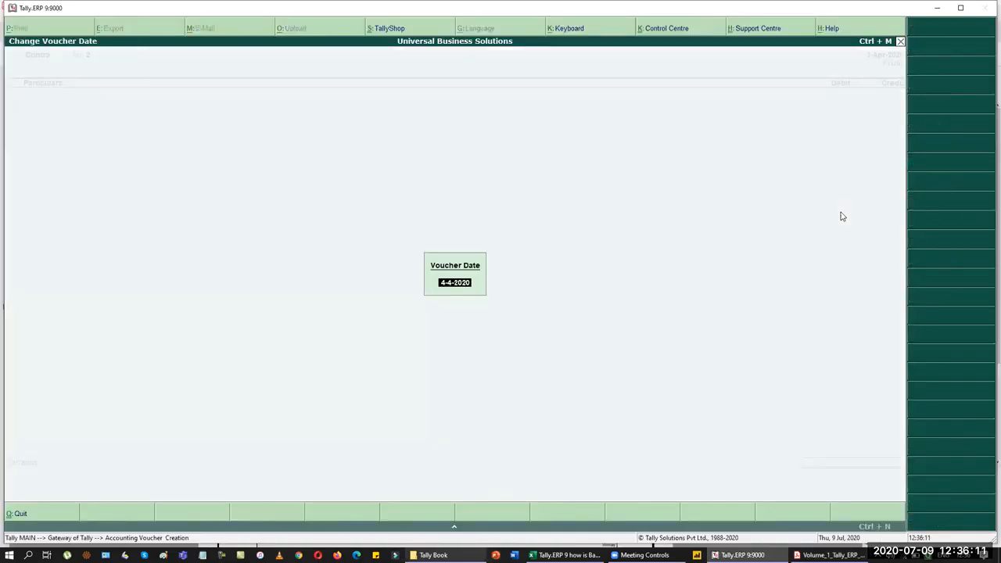
{"action": "key", "text": "Return"}
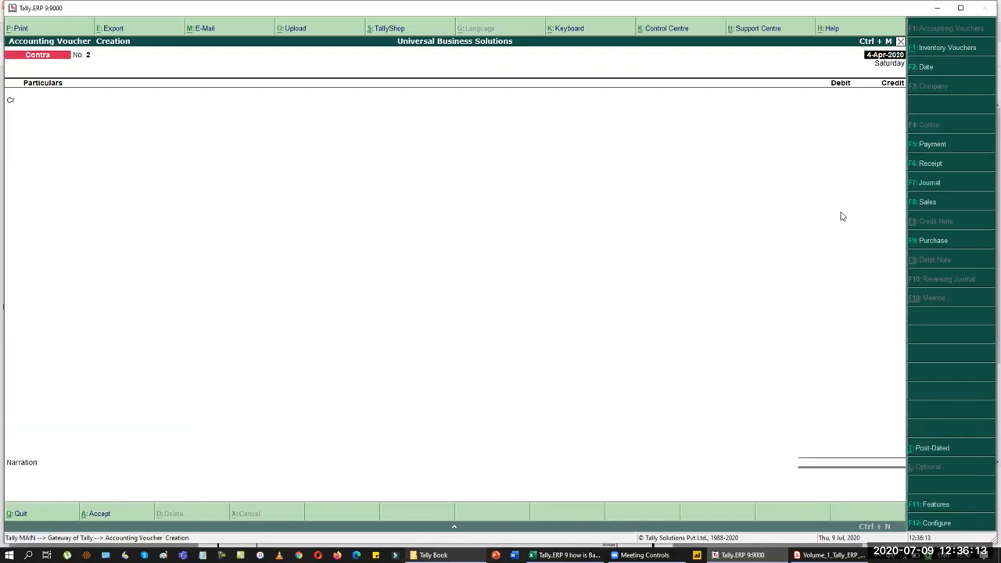
{"action": "key", "text": "F5"}
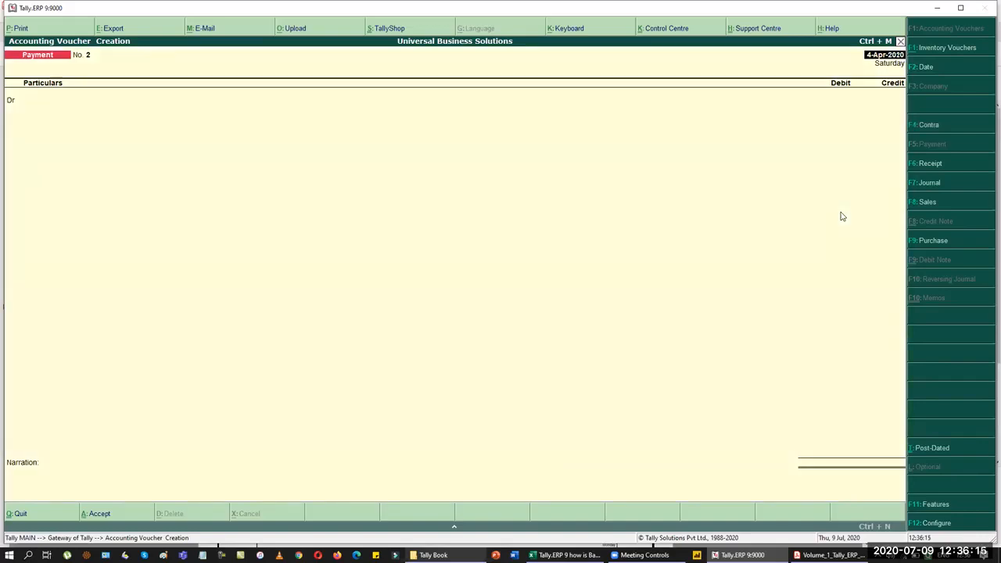
{"action": "key", "text": "alt+Tab"}
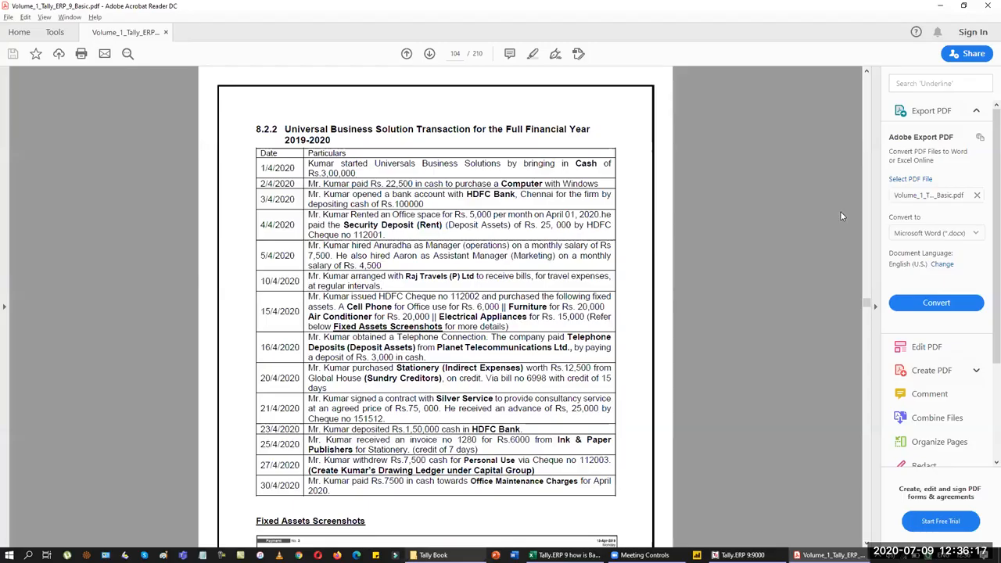
{"action": "key", "text": "alt+Tab"}
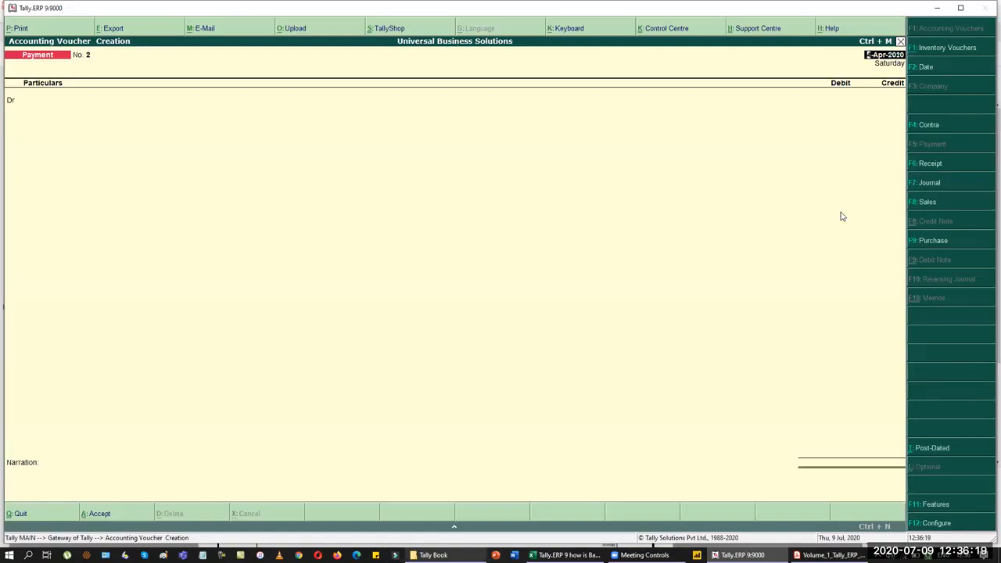
{"action": "key", "text": "F7"}
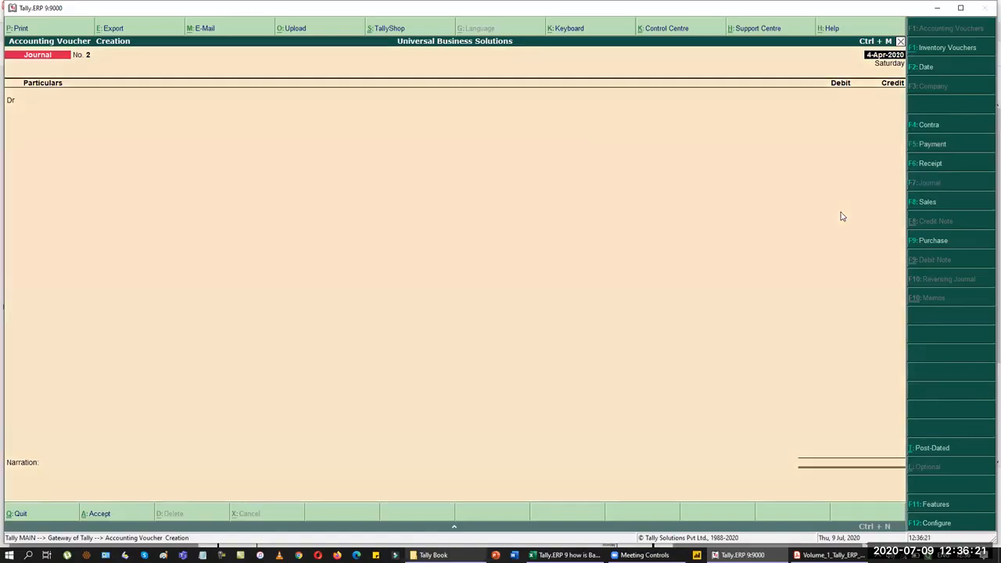
{"action": "key", "text": "Return"}
Step: Create the ledger 'Security Deposit' under Deposits (Asset) on the journal's debit line
{"action": "key", "text": "alt+c"}
{"action": "type", "text": "Sec"}
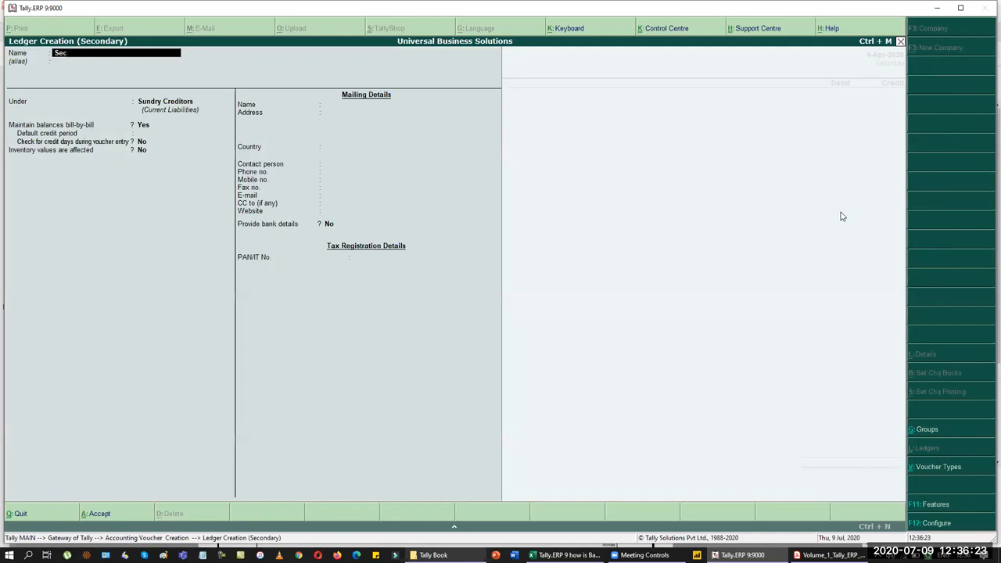
{"action": "type", "text": "urity Deposit"}
{"action": "key", "text": "Return"}
{"action": "key", "text": "Return"}
{"action": "type", "text": "dep"}
{"action": "key", "text": "Return"}
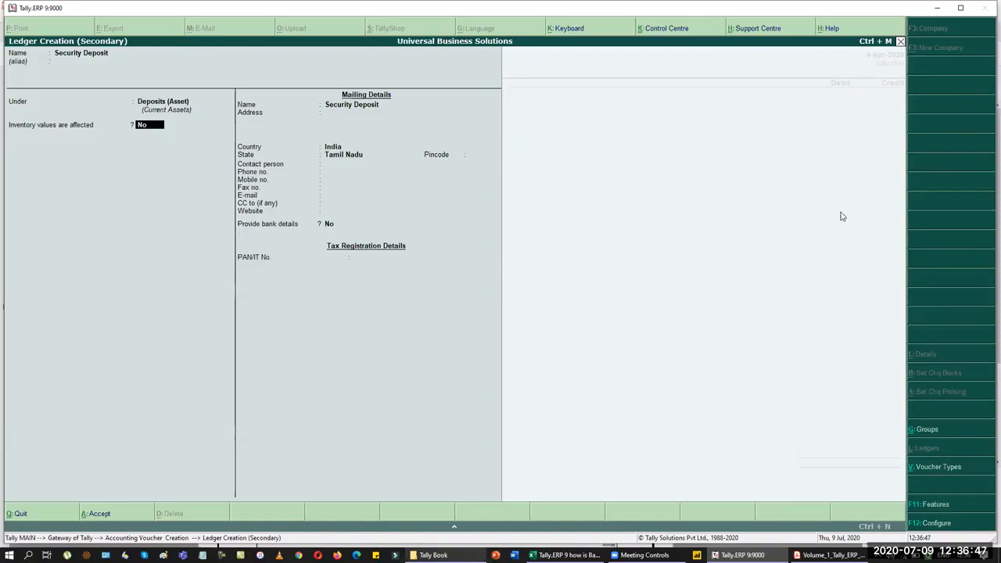
{"action": "key", "text": "Return"}
{"action": "key", "text": "Return"}
{"action": "key", "text": "Return"}
{"action": "key", "text": "Return"}
{"action": "key", "text": "Return"}
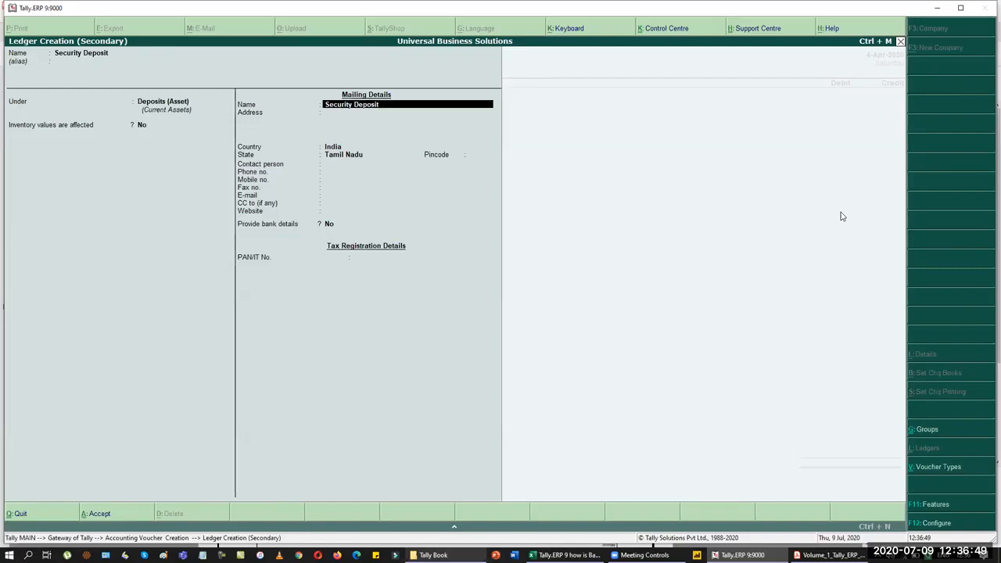
{"action": "key", "text": "Return"}
{"action": "key", "text": "Return"}
{"action": "key", "text": "Return"}
{"action": "key", "text": "Return"}
{"action": "key", "text": "Return"}
{"action": "key", "text": "Return"}
{"action": "key", "text": "Return"}
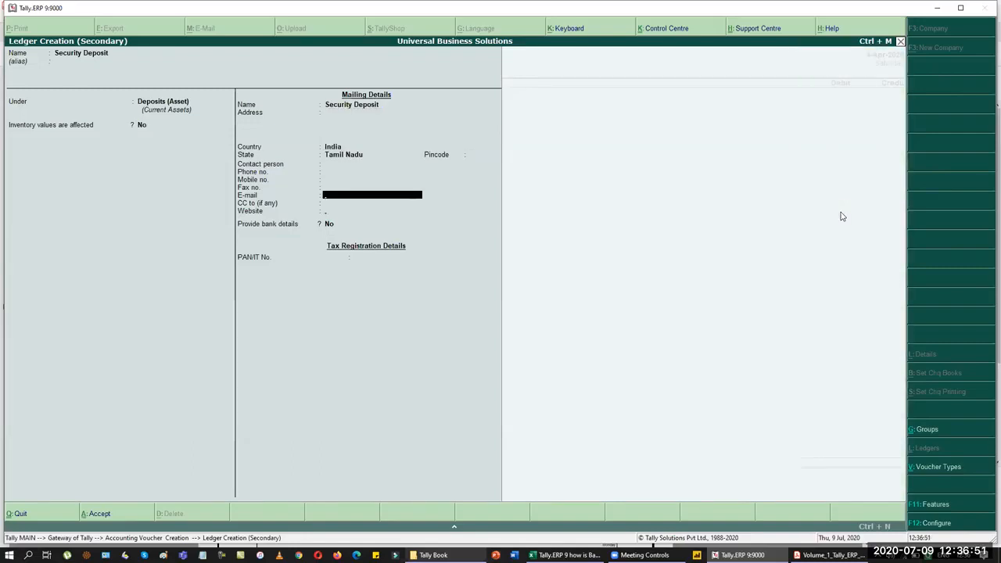
{"action": "key", "text": "Return"}
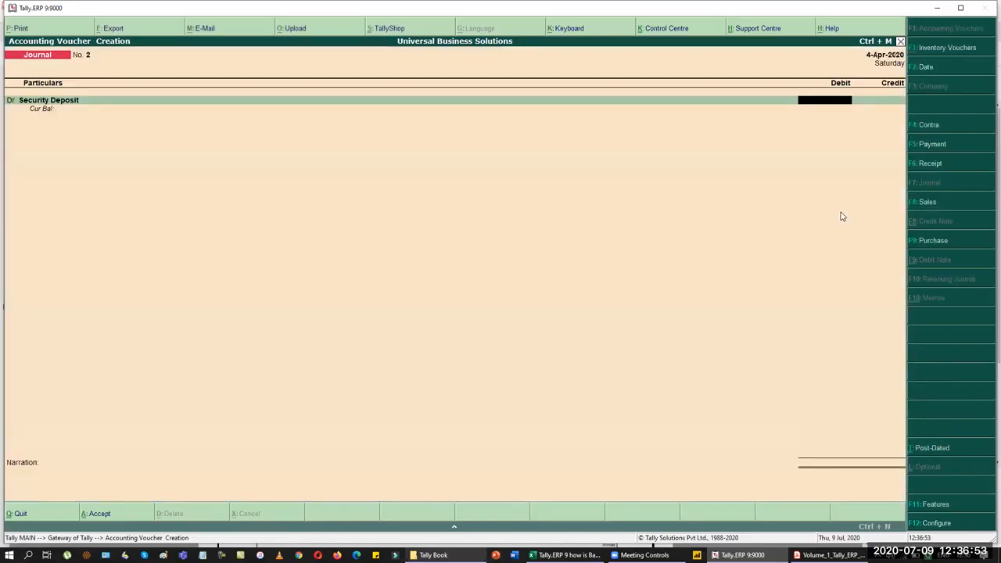
Step: Debit Security Deposit 25,000 after checking the amount in the PDF
{"action": "key", "text": "alt+Tab"}
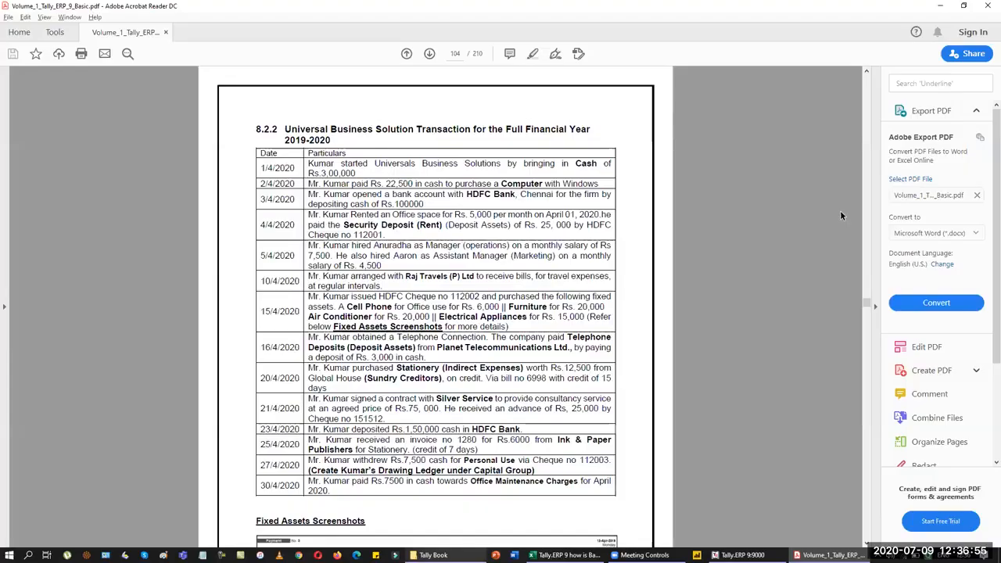
{"action": "key", "text": "alt+Tab"}
{"action": "type", "text": "25000"}
{"action": "key", "text": "Return"}
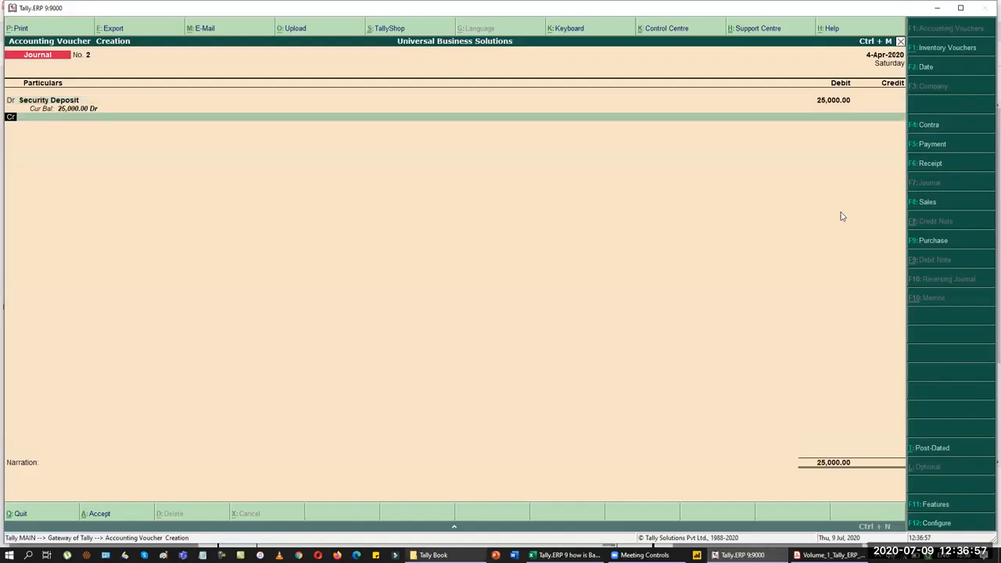
{"action": "key", "text": "Return"}
Step: Create a Landlord ledger under Sundry Creditors for the credit line
{"action": "key", "text": "alt+c"}
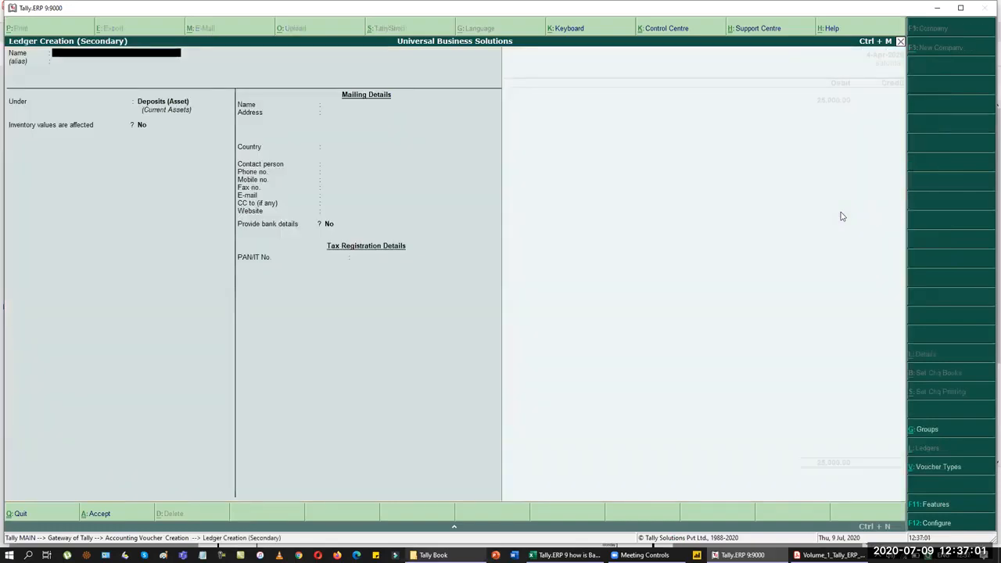
{"action": "type", "text": "Landlord"}
{"action": "key", "text": "Return"}
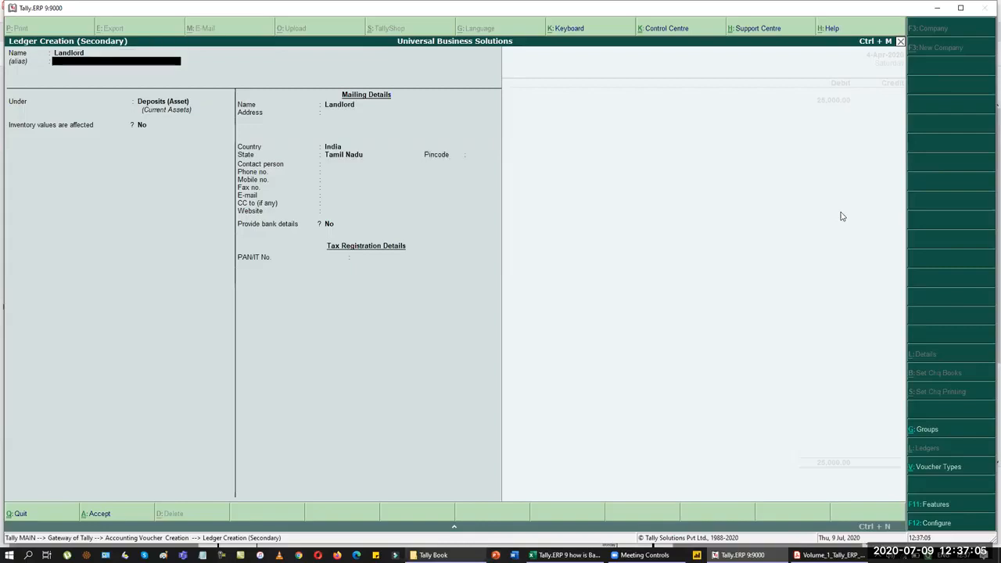
{"action": "key", "text": "Return"}
{"action": "type", "text": "Cre"}
{"action": "key", "text": "Return"}
{"action": "key", "text": "Return"}
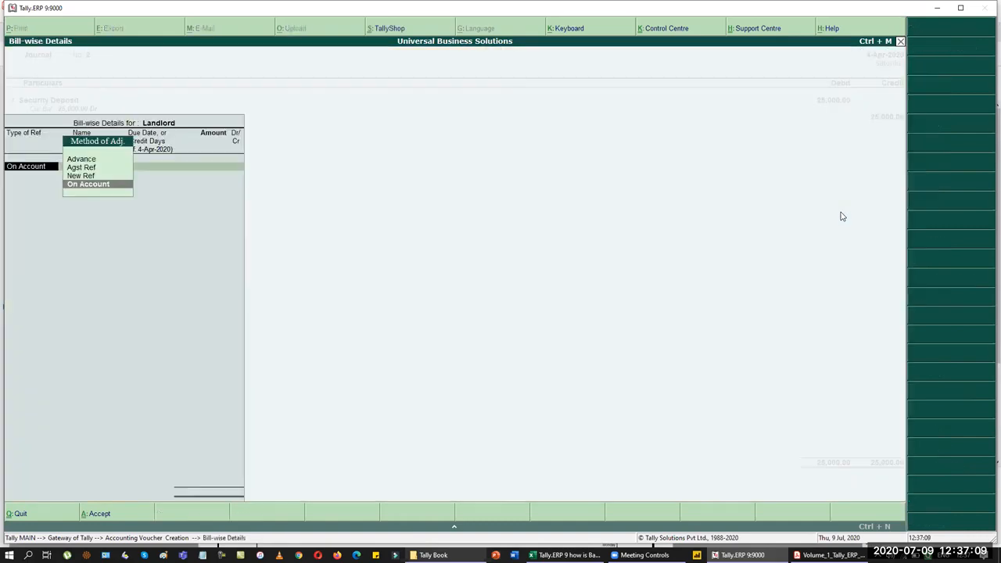
Step: Give Landlord a New Ref bill 'Security Deposit' of 25,000 Cr and finish the entry
{"action": "key", "text": "Up"}
{"action": "key", "text": "Return"}
{"action": "type", "text": "Security Deposit"}
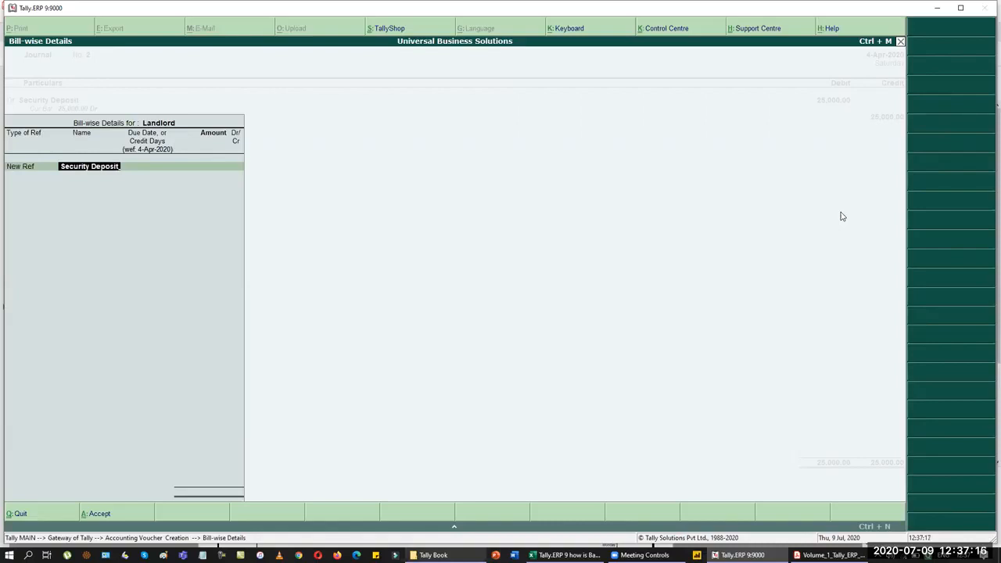
{"action": "key", "text": "Return"}
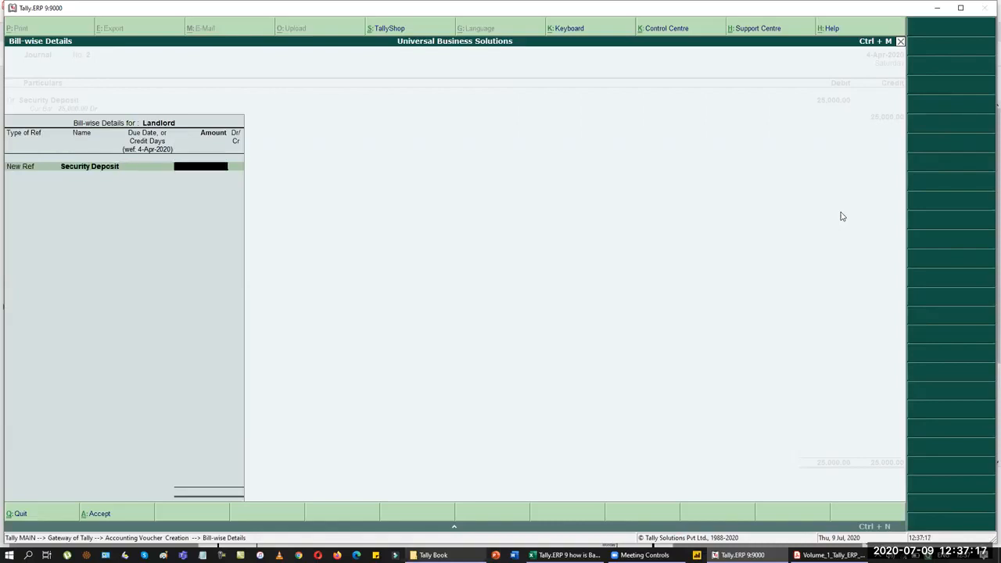
{"action": "type", "text": "25000"}
{"action": "key", "text": "Return"}
{"action": "key", "text": "Return"}
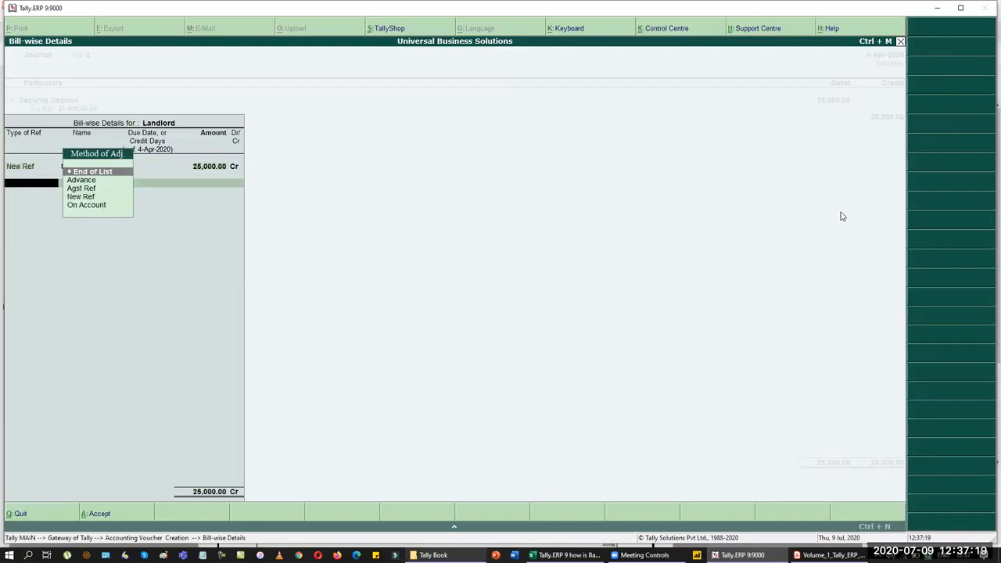
{"action": "key", "text": "Return"}
{"action": "key", "text": "Return"}
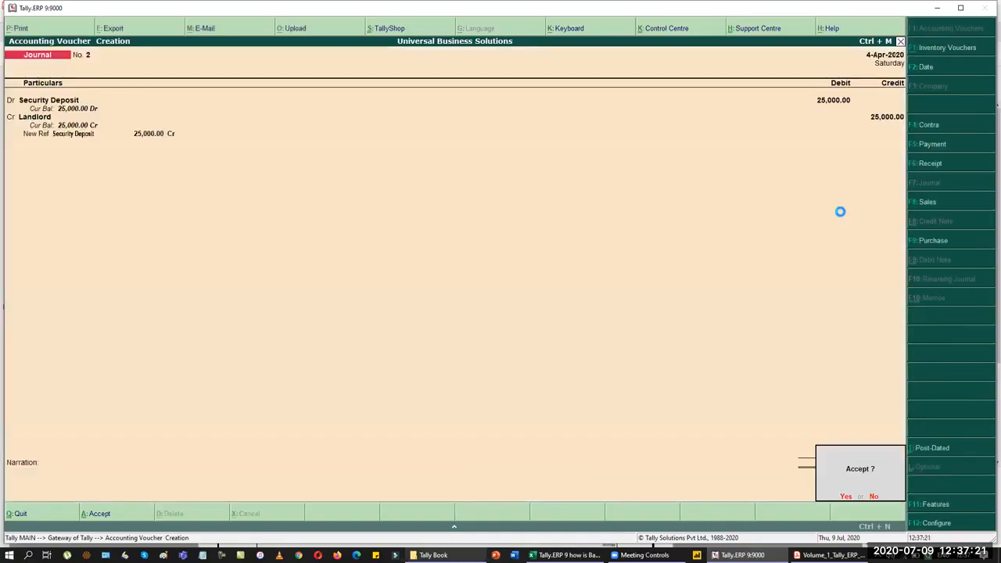
{"action": "key", "text": "Return"}
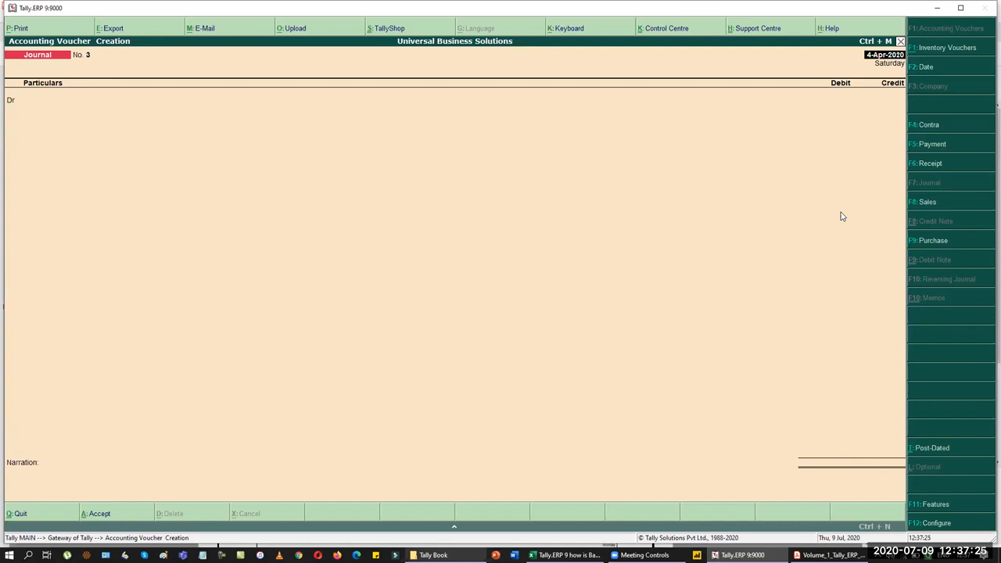
Step: Start a payment debiting Landlord against the Security Deposit bill, paid from HDFC Bank
{"action": "key", "text": "F5"}
{"action": "key", "text": "Return"}
{"action": "type", "text": "La"}
{"action": "key", "text": "Return"}
{"action": "key", "text": "Return"}
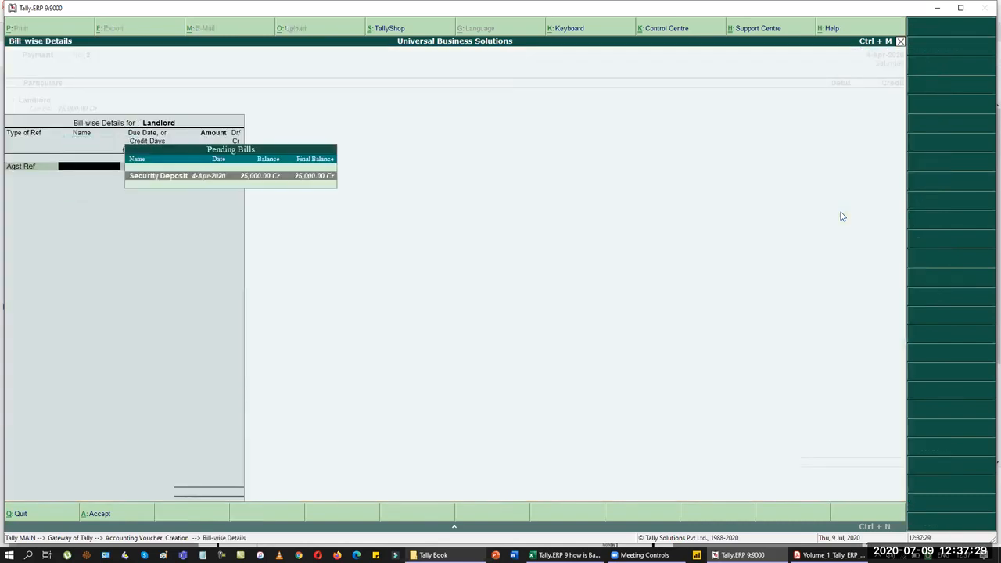
{"action": "key", "text": "Return"}
{"action": "key", "text": "Return"}
{"action": "key", "text": "Return"}
{"action": "key", "text": "Return"}
{"action": "type", "text": "Hd"}
{"action": "key", "text": "Return"}
{"action": "key", "text": "Return"}
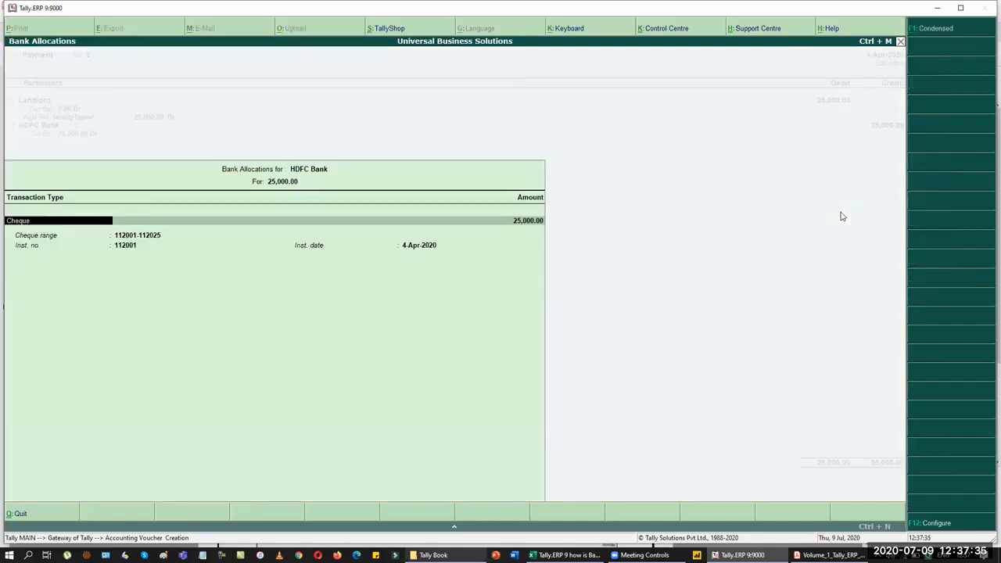
Step: Enter cheque 112001 dated 4-Apr-2020 in the bank allocation and finish the payment
{"action": "key", "text": "alt+Tab"}
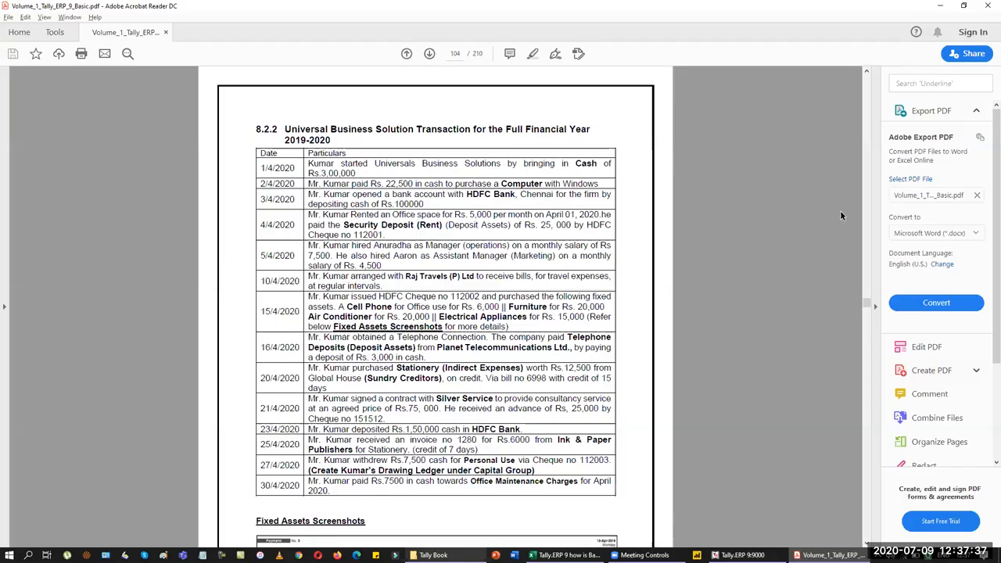
{"action": "key", "text": "alt+Tab"}
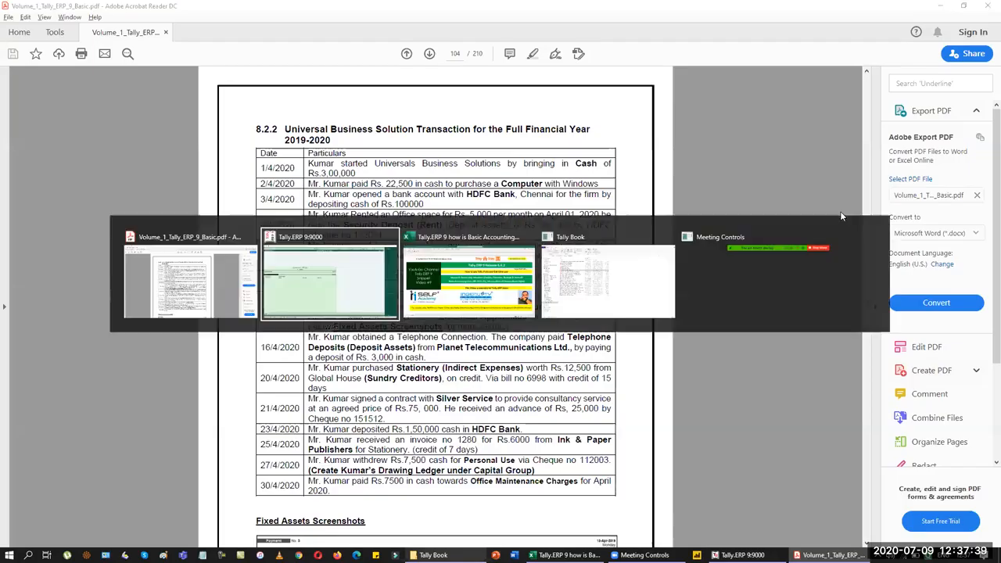
{"action": "key", "text": "Return"}
{"action": "key", "text": "Return"}
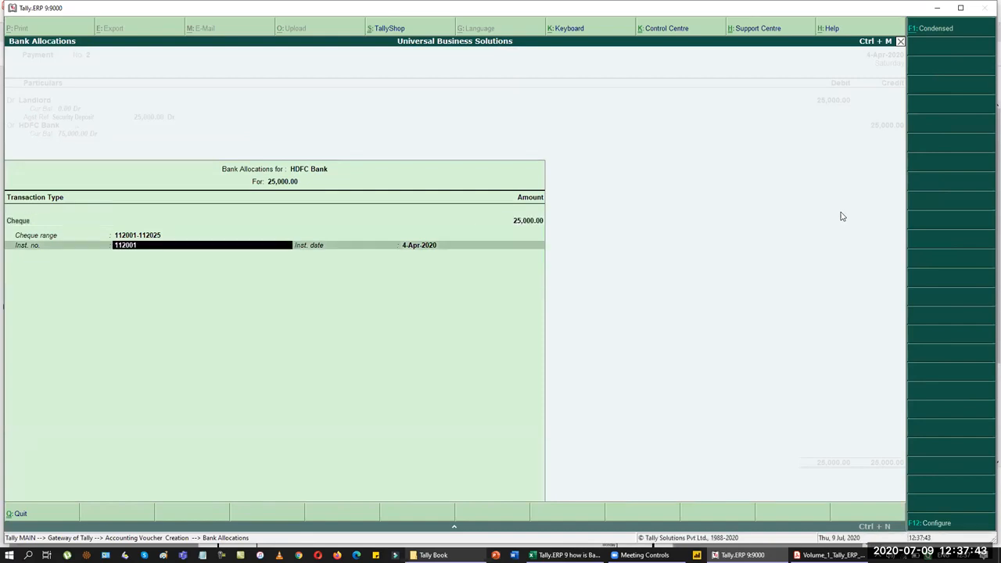
{"action": "key", "text": "alt+Tab"}
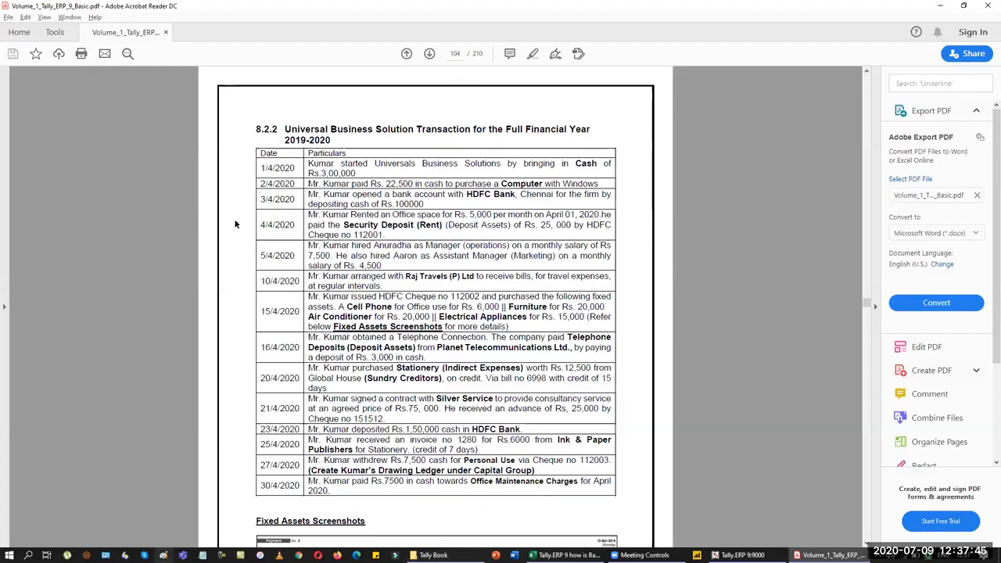
{"action": "mouse_move", "coordinate": [381, 228]}
{"action": "left_mouse_down"}
{"action": "mouse_move", "coordinate": [341, 235]}
{"action": "mouse_move", "coordinate": [383, 234]}
{"action": "left_mouse_up"}
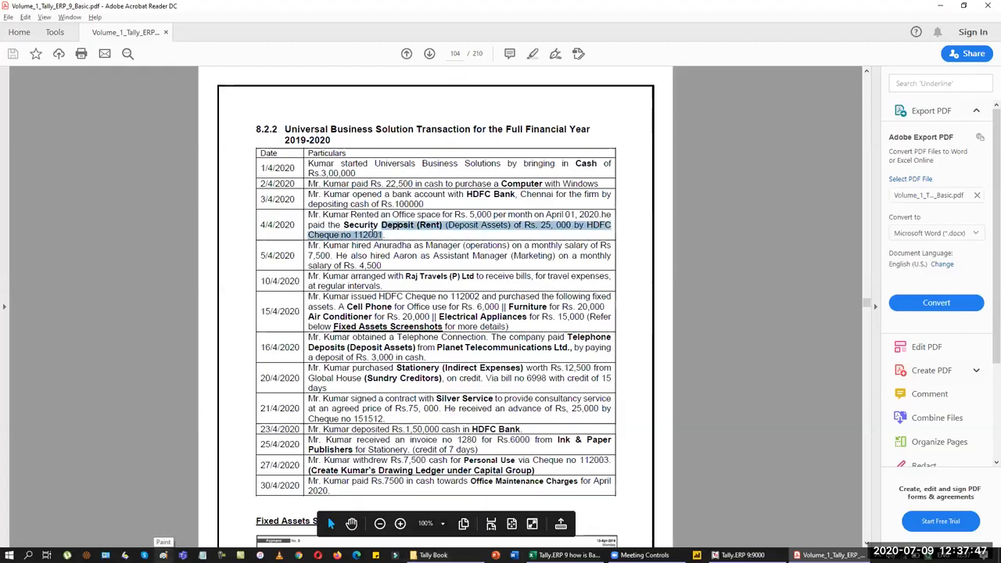
{"action": "key", "text": "alt+Tab"}
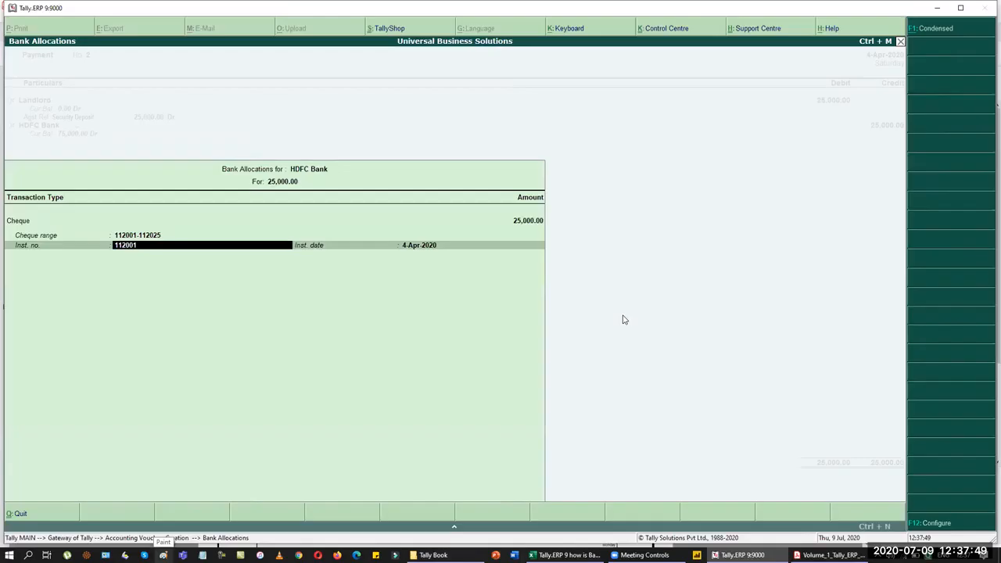
{"action": "key", "text": "Return"}
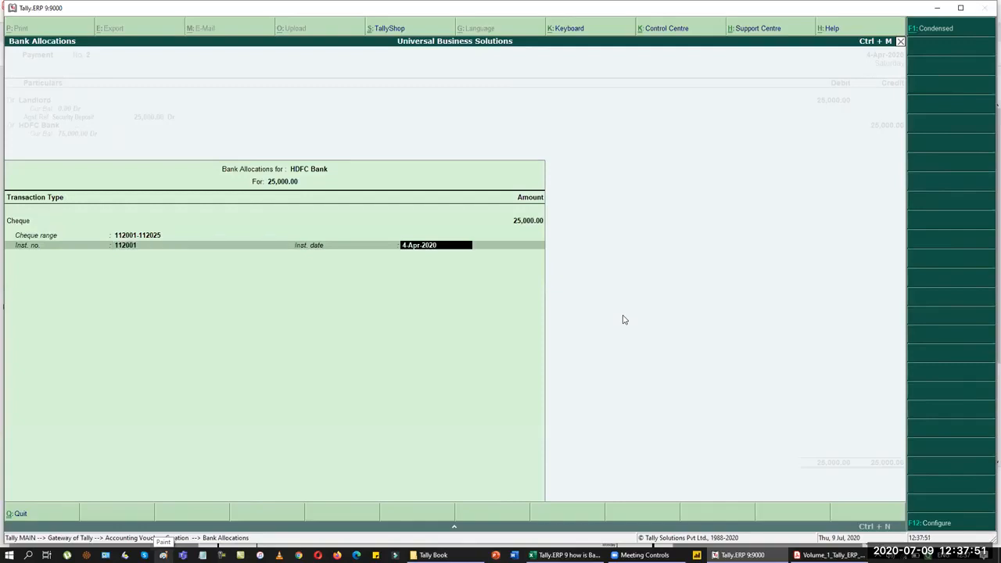
{"action": "key", "text": "Return"}
{"action": "key", "text": "Return"}
{"action": "key", "text": "Return"}
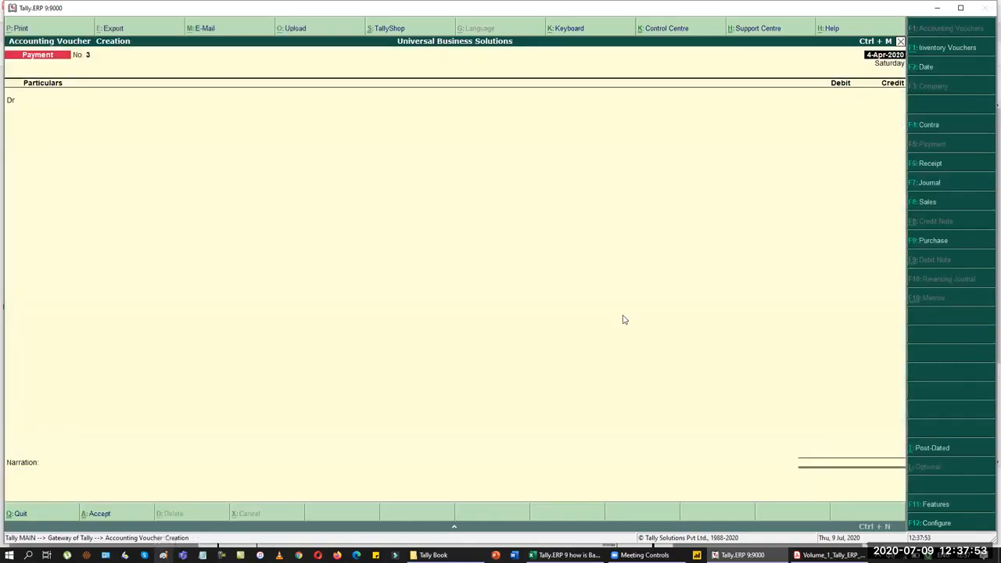
Step: Date the payment voucher 15-Apr-2020 and check the 15/4/2020 asset purchase in the PDF
{"action": "key", "text": "alt+Tab"}
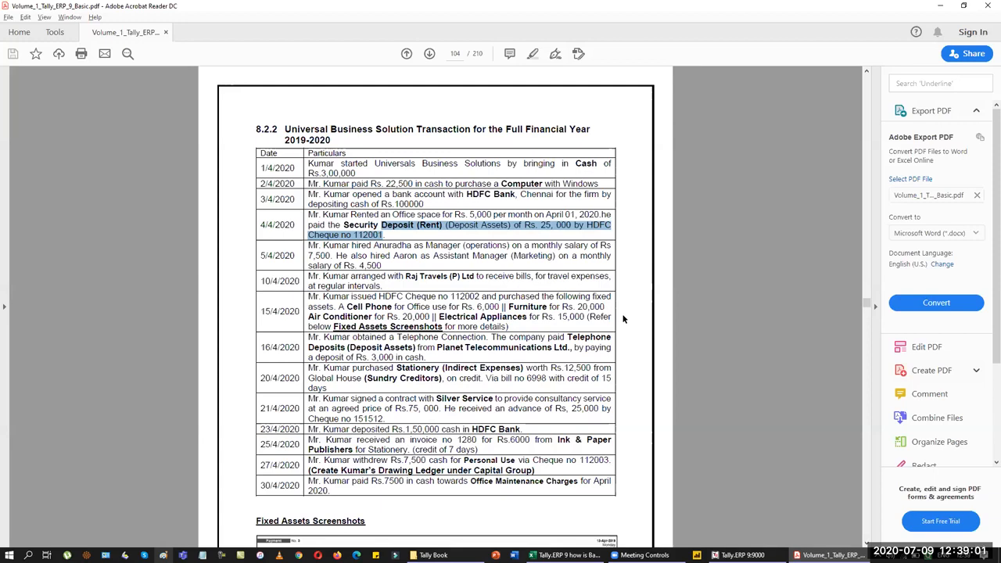
{"action": "key", "text": "alt+Tab"}
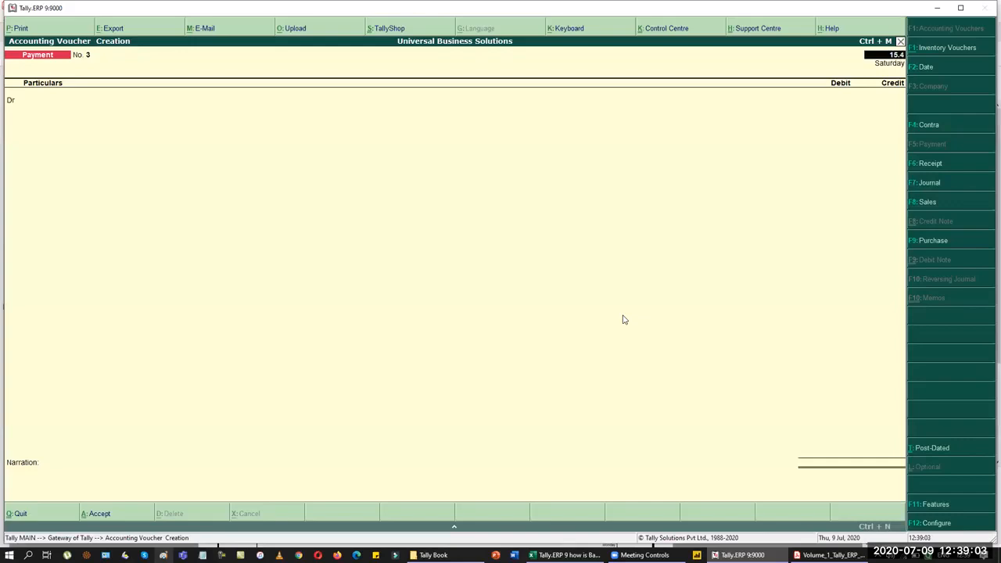
{"action": "key", "text": "Return"}
{"action": "key", "text": "alt+Tab"}
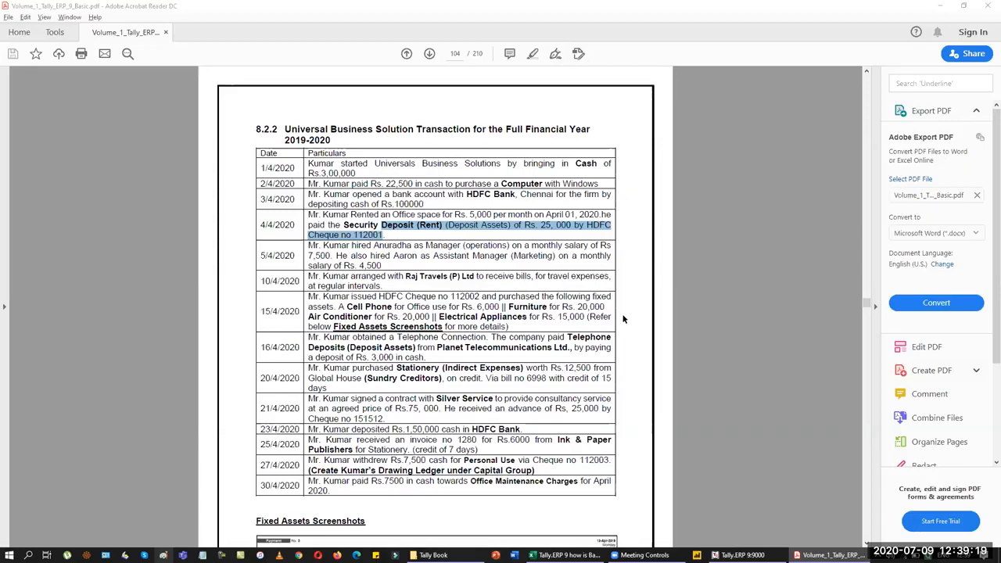
{"action": "key", "text": "alt+Tab"}
Step: Create a Cell Phone ledger under Fixed Assets and debit it 6,000
{"action": "key", "text": "alt+c"}
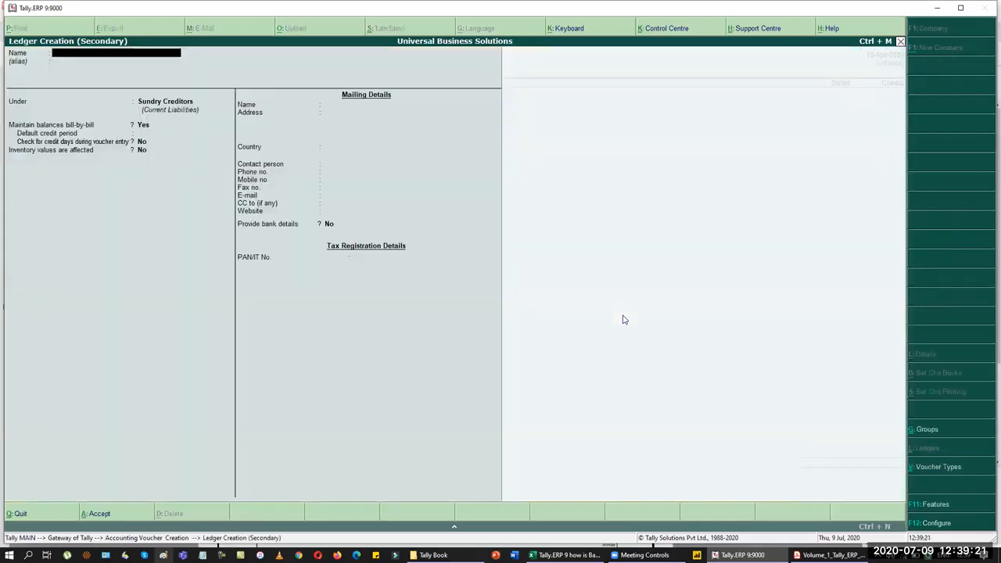
{"action": "key", "text": "alt+Tab"}
{"action": "key", "text": "alt+Tab"}
{"action": "type", "text": "Cell Phone"}
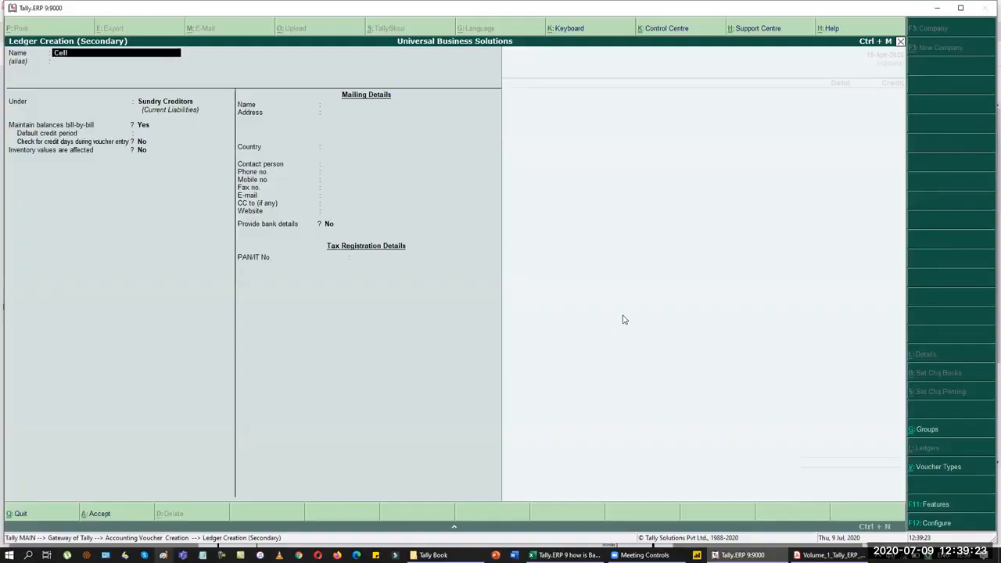
{"action": "key", "text": "Return"}
{"action": "type", "text": "Fi"}
{"action": "key", "text": "Return"}
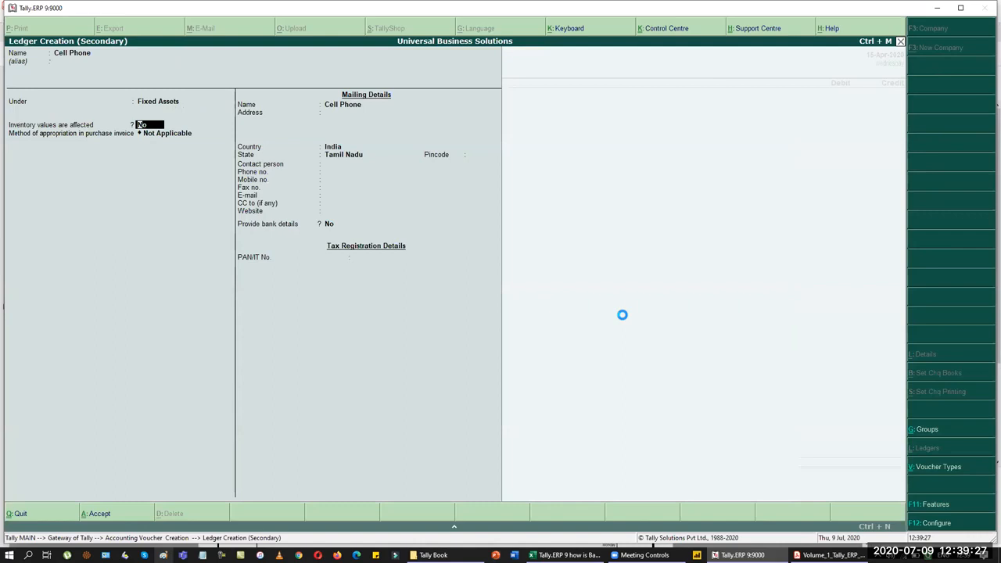
{"action": "key", "text": "ctrl+a"}
{"action": "type", "text": "6,000"}
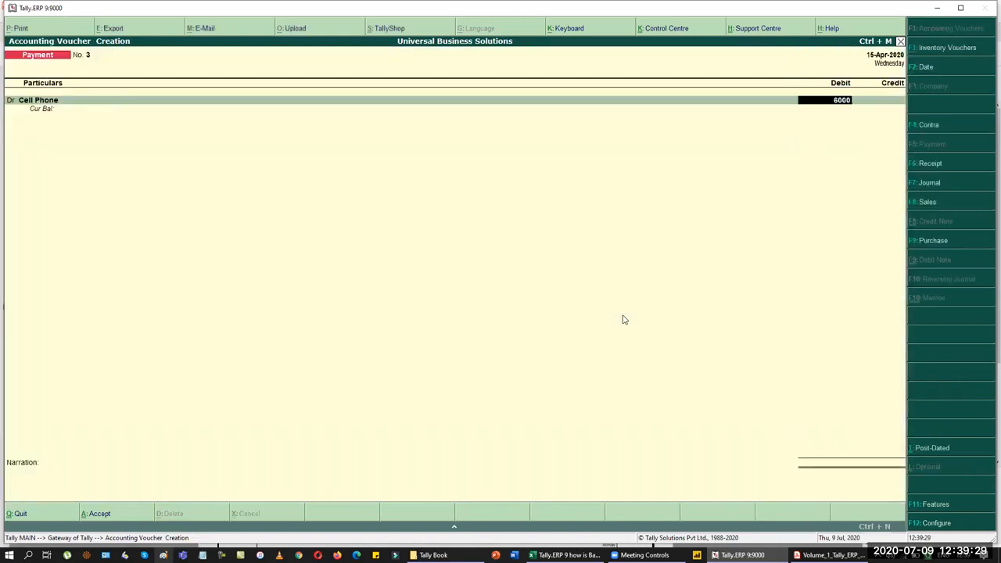
{"action": "key", "text": "Return"}
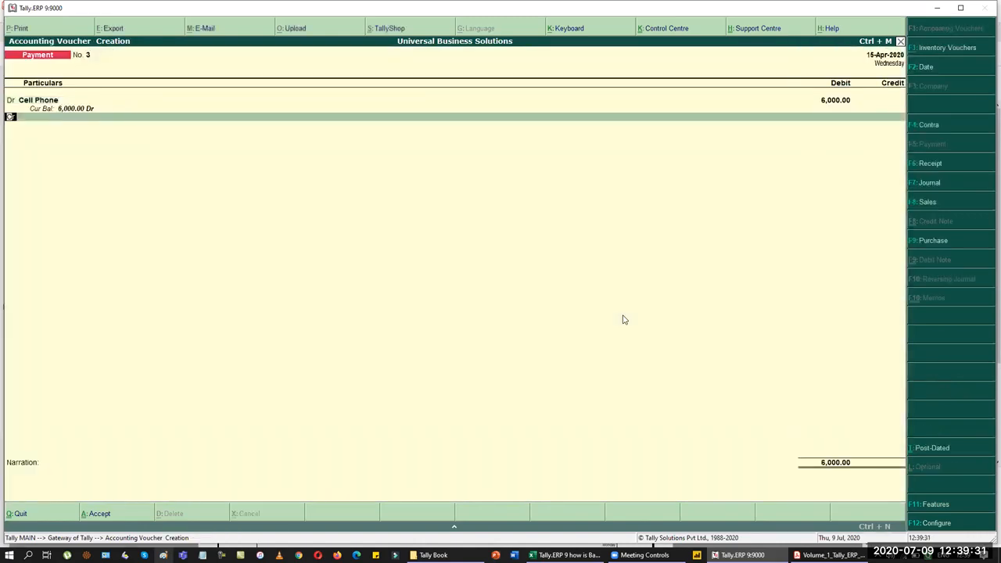
Step: Add a debit row with a new Furniture fixed-asset ledger for 20,000
{"action": "type", "text": "d"}
{"action": "key", "text": "Return"}
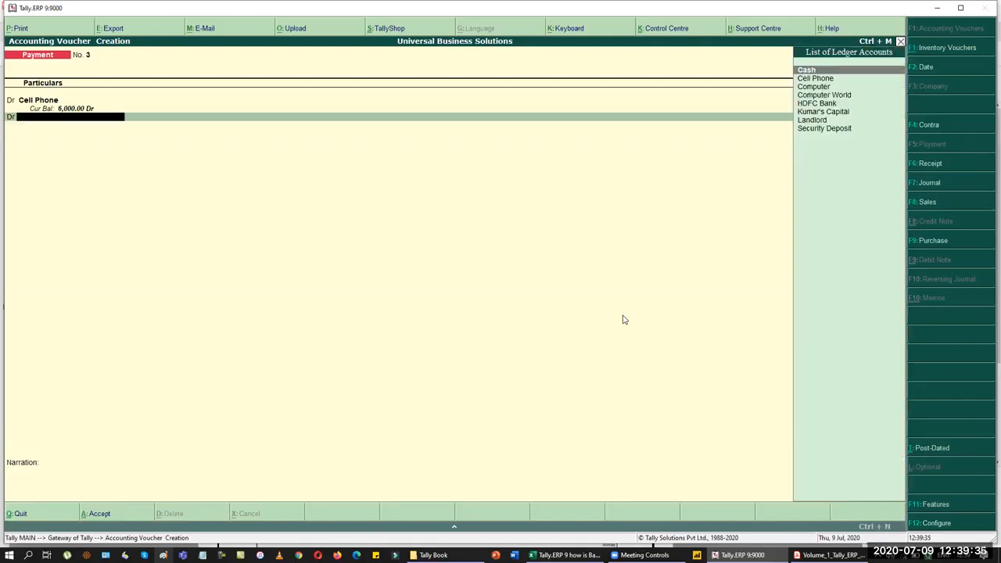
{"action": "key", "text": "alt+Tab"}
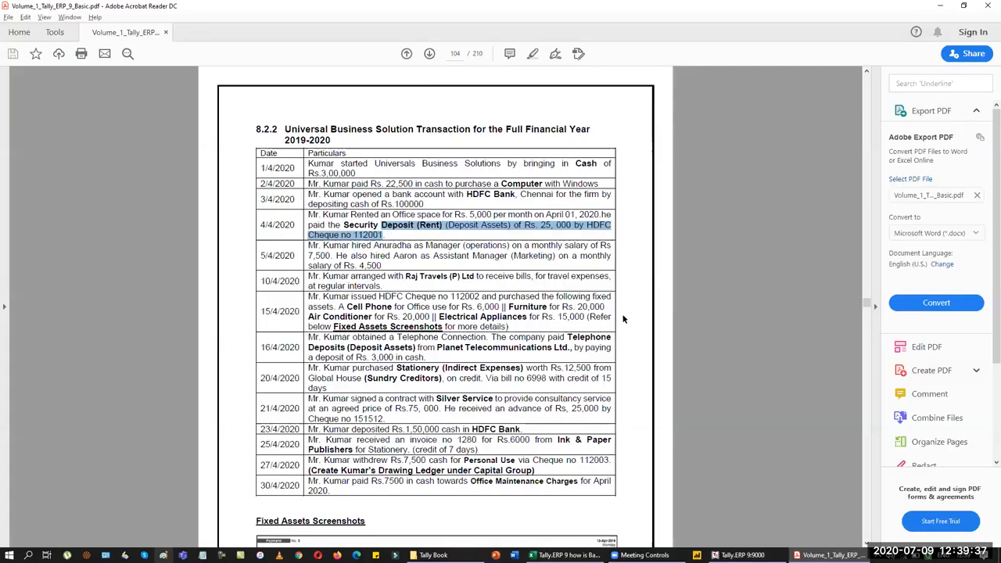
{"action": "key", "text": "alt+Tab"}
{"action": "key", "text": "alt+c"}
{"action": "type", "text": "Furniture"}
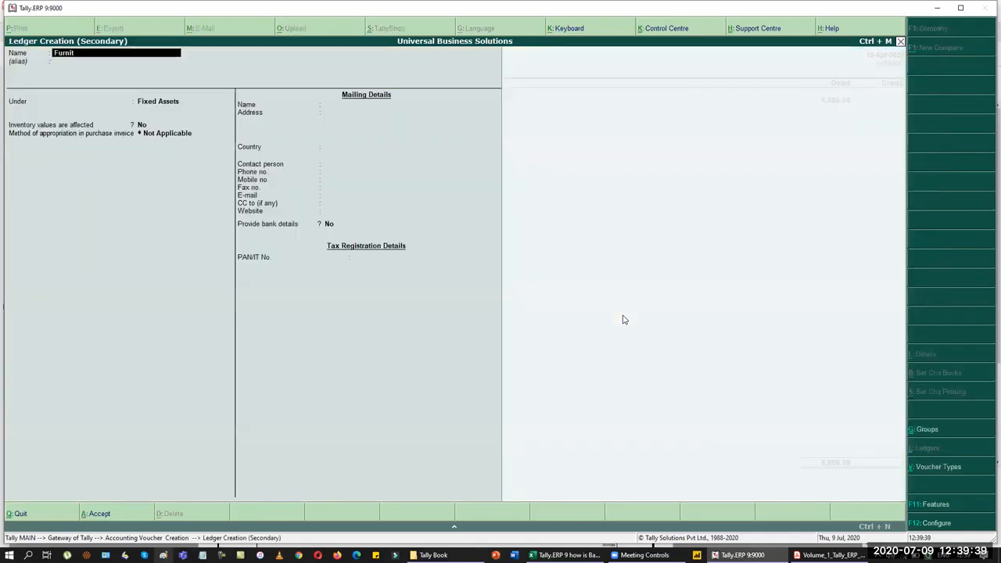
{"action": "key", "text": "Return"}
{"action": "key", "text": "Return"}
{"action": "key", "text": "Return"}
{"action": "key", "text": "ctrl+a"}
{"action": "key", "text": "Return"}
{"action": "key", "text": "alt+Tab"}
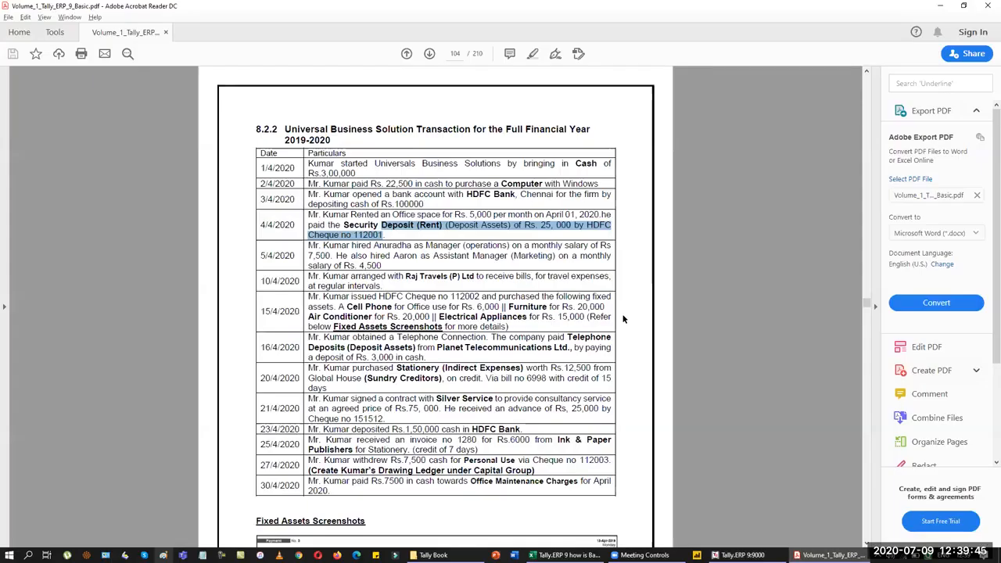
{"action": "key", "text": "alt+Tab"}
{"action": "type", "text": "0000"}
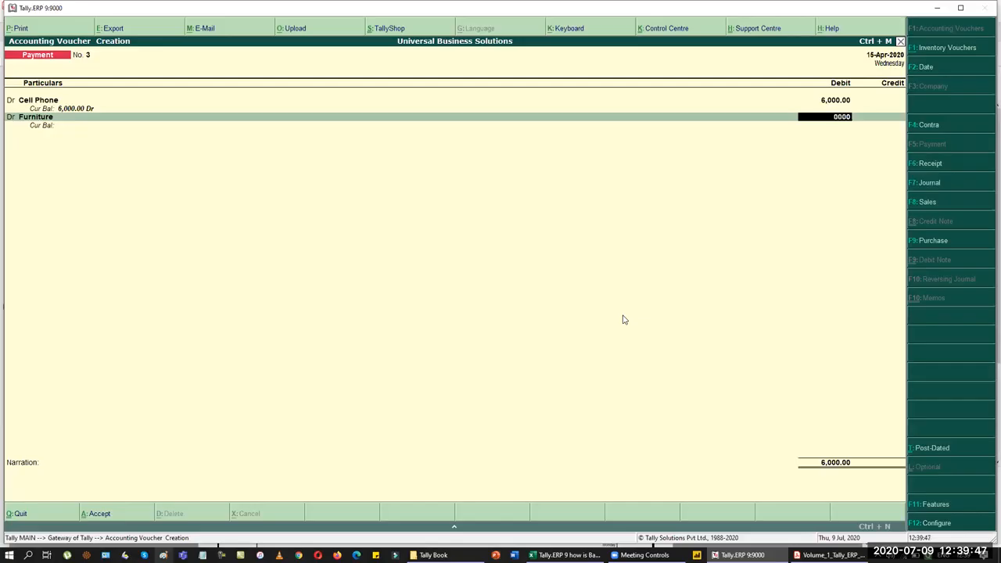
{"action": "key", "text": "Return"}
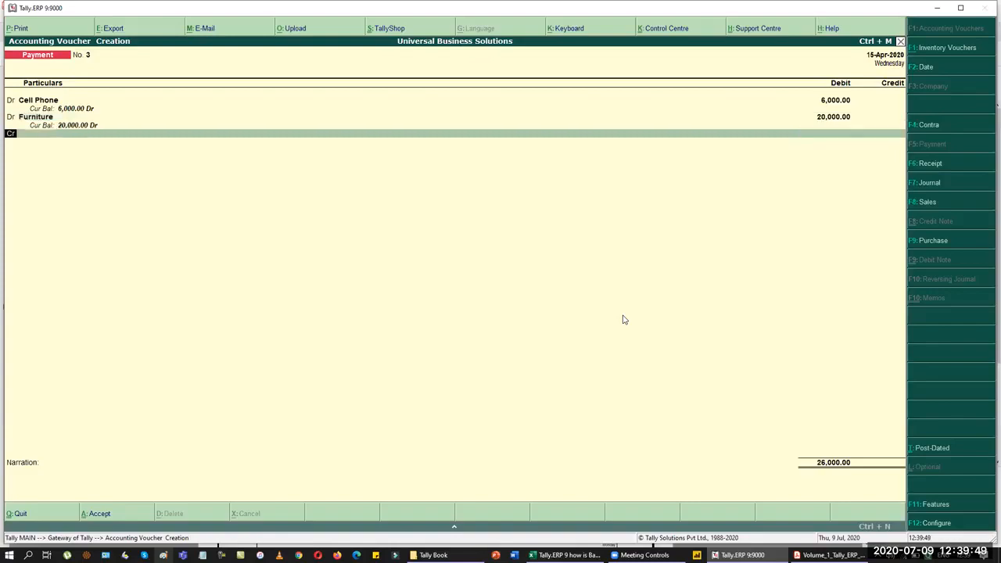
Step: Create an Air Conditioner ledger and debit it 20,000
{"action": "key", "text": "alt+Tab"}
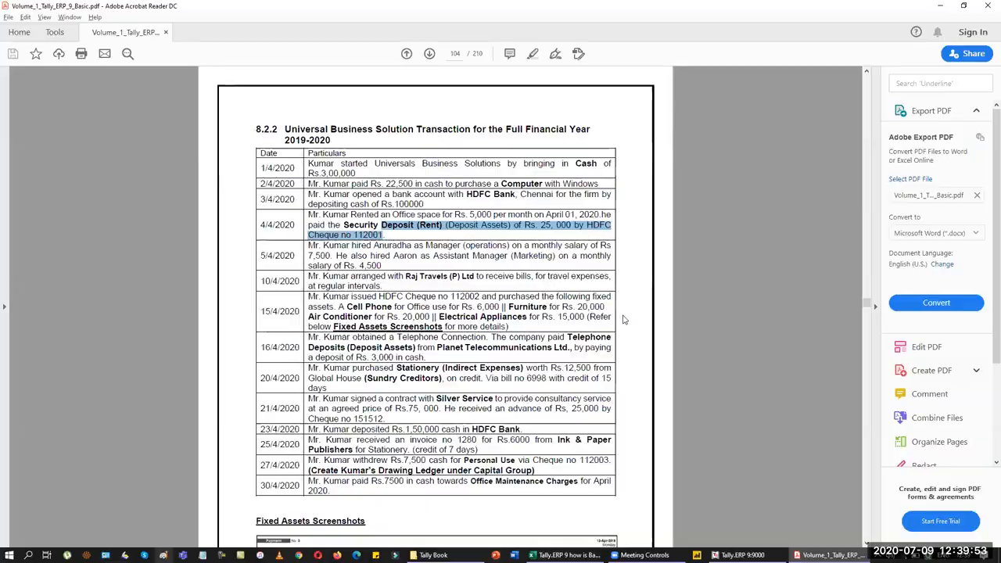
{"action": "key", "text": "alt+Tab"}
{"action": "key", "text": "alt+c"}
{"action": "type", "text": "Air COnd"}
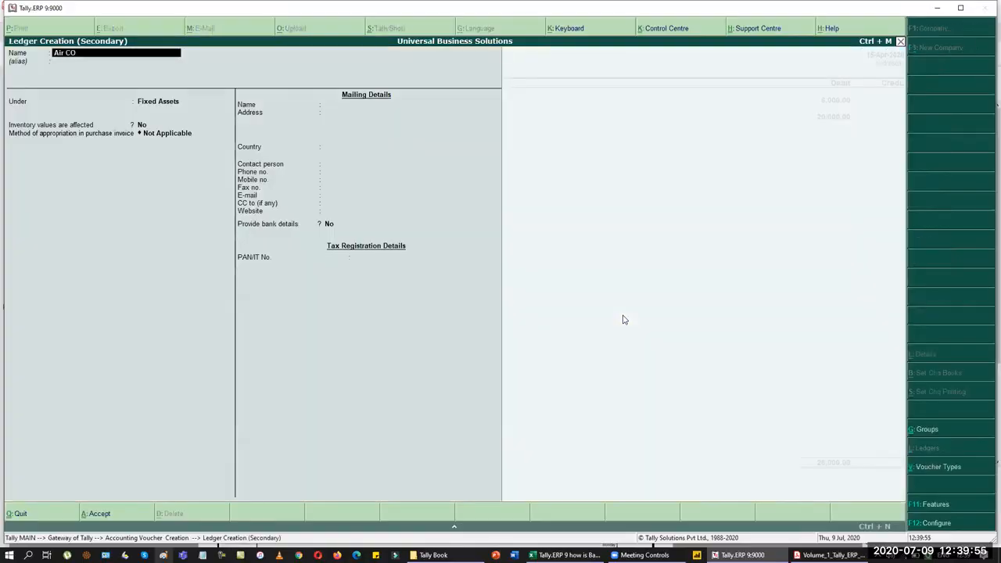
{"action": "key", "text": "BackSpace"}
{"action": "key", "text": "BackSpace"}
{"action": "key", "text": "BackSpace"}
{"action": "type", "text": "ondition"}
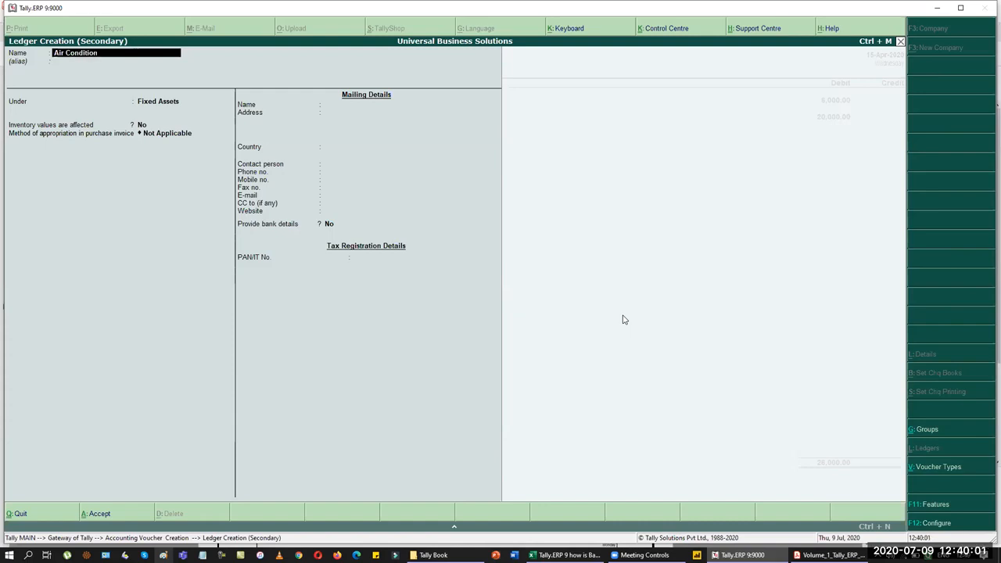
{"action": "type", "text": "er"}
{"action": "key", "text": "Return"}
{"action": "key", "text": "ctrl+a"}
{"action": "type", "text": "20000"}
{"action": "key", "text": "Return"}
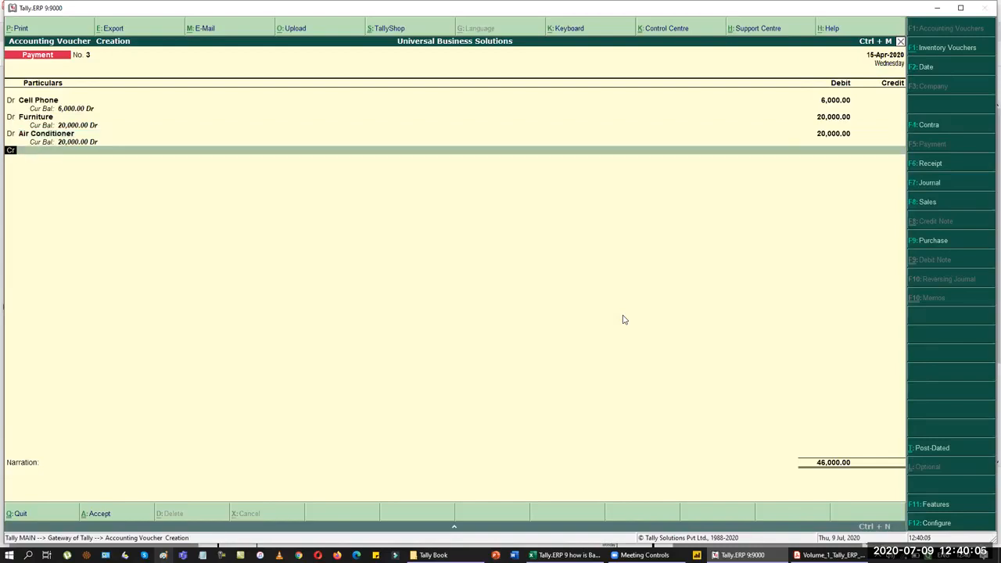
Step: Create an Electrical Appliances ledger and debit it 15,000
{"action": "key", "text": "alt+c"}
{"action": "type", "text": "Electrical"}
{"action": "key", "text": "alt+Tab"}
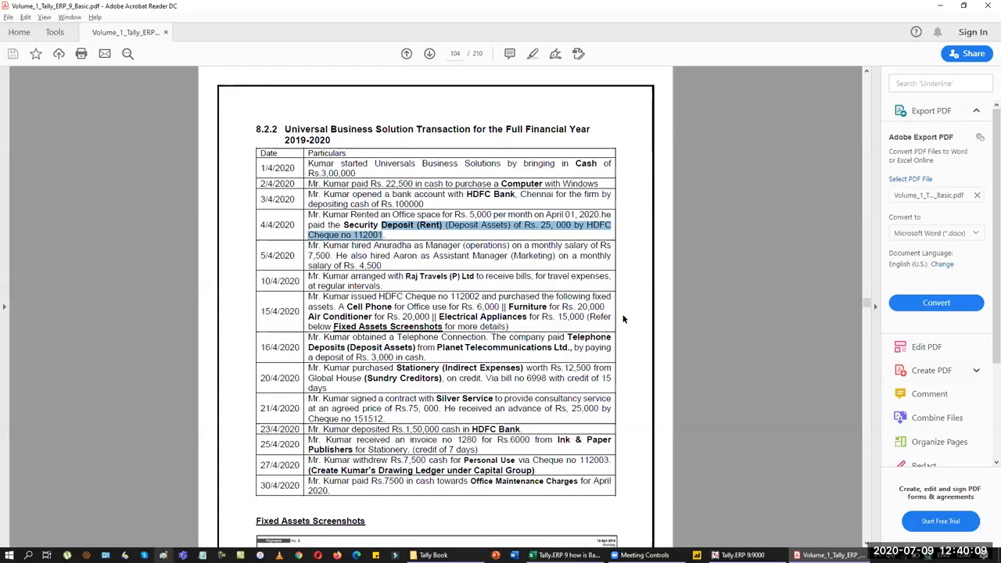
{"action": "key", "text": "alt+Tab"}
{"action": "type", "text": "ppliances"}
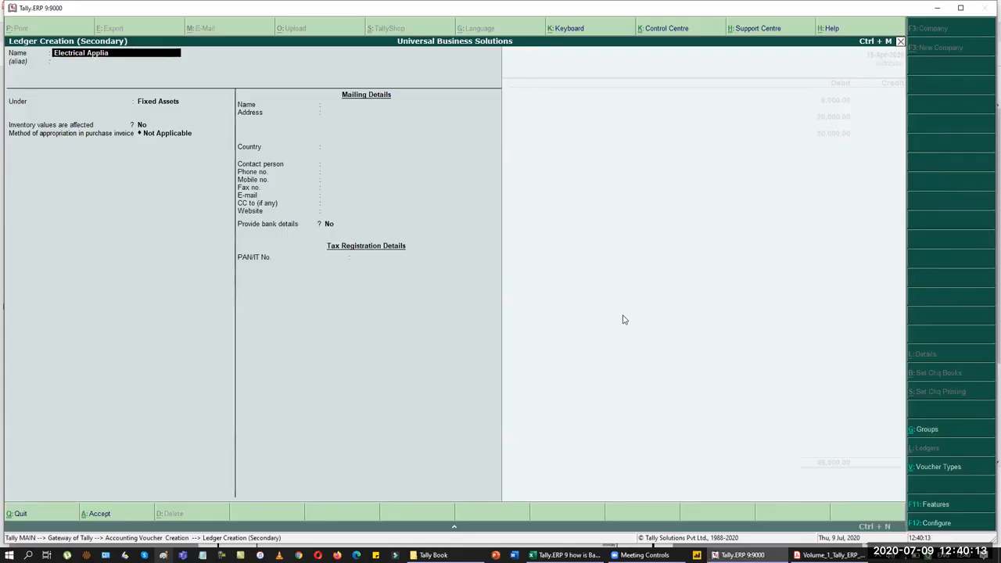
{"action": "key", "text": "Return"}
{"action": "key", "text": "Return"}
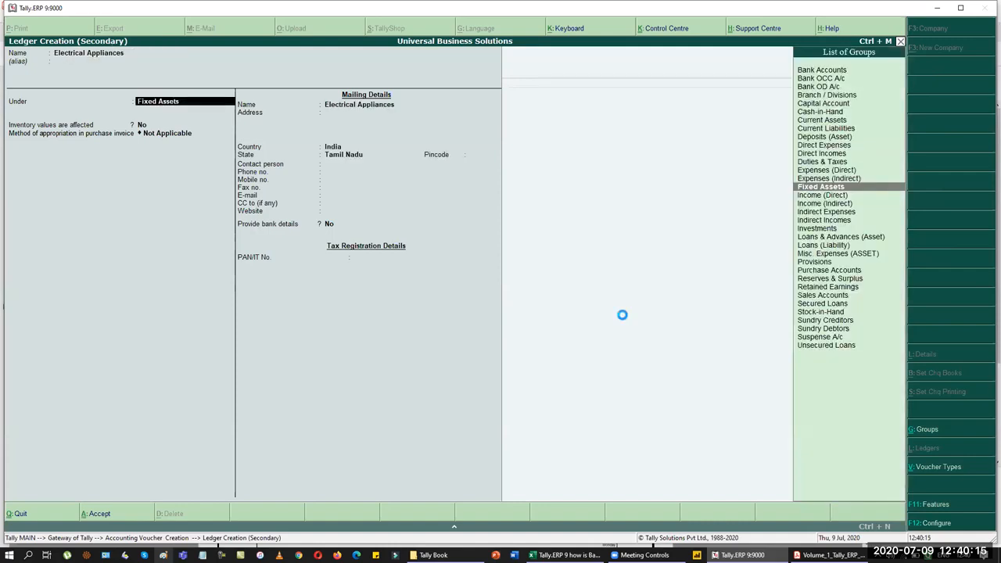
{"action": "key", "text": "ctrl+a"}
{"action": "type", "text": "15000"}
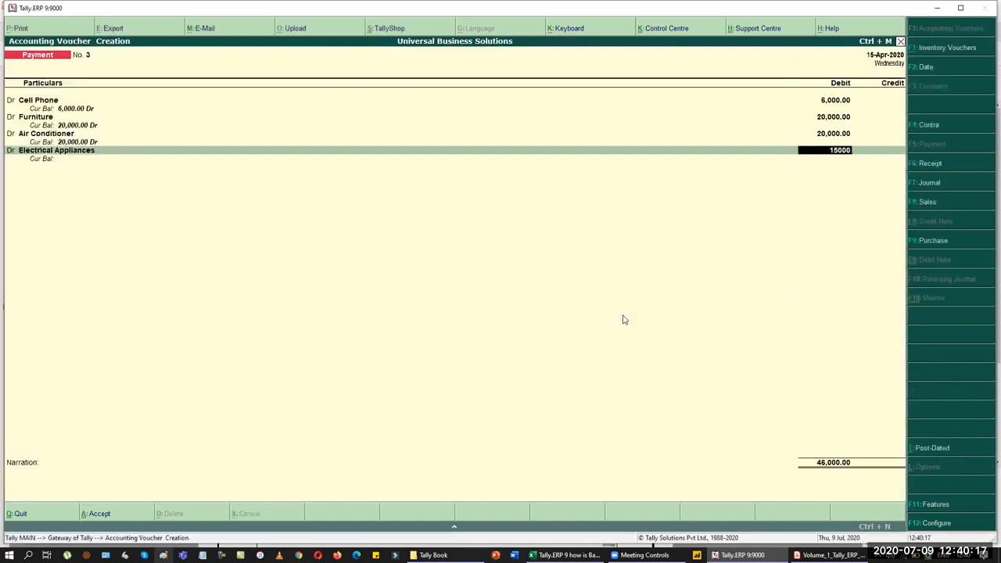
{"action": "key", "text": "Return"}
Step: Credit HDFC Bank with the 61,000 total
{"action": "key", "text": "Return"}
{"action": "type", "text": "H"}
{"action": "key", "text": "Return"}
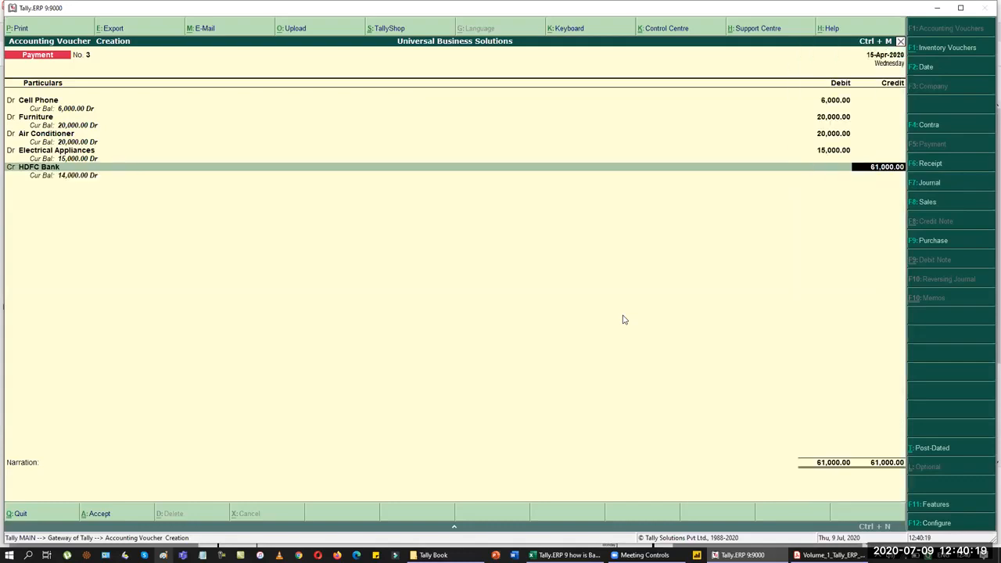
{"action": "key", "text": "Return"}
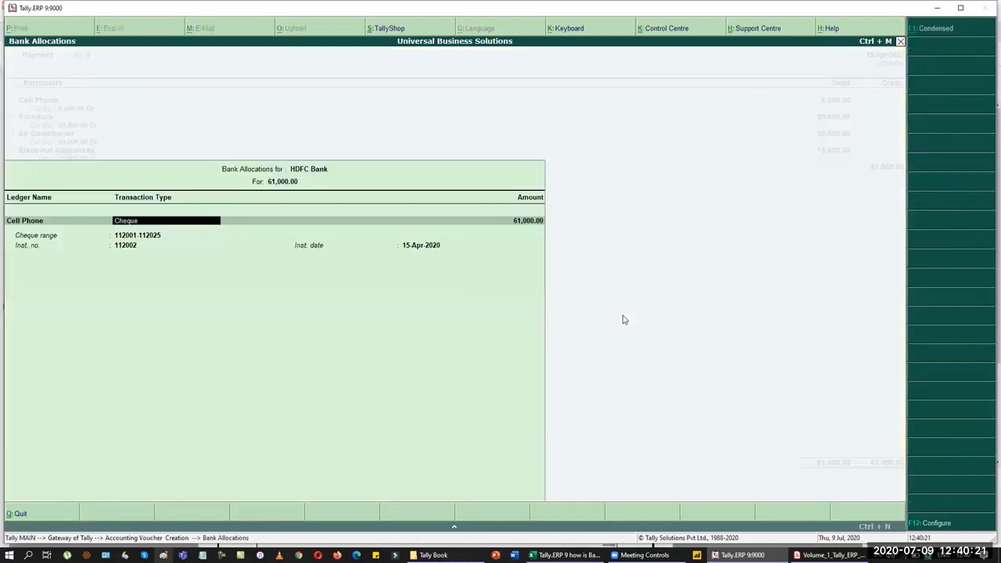
Step: Allocate the HDFC Bank credit to cheque 112002 dated 15-Apr-2020, then go back to the transactions PDF
{"action": "key", "text": "alt+Tab"}
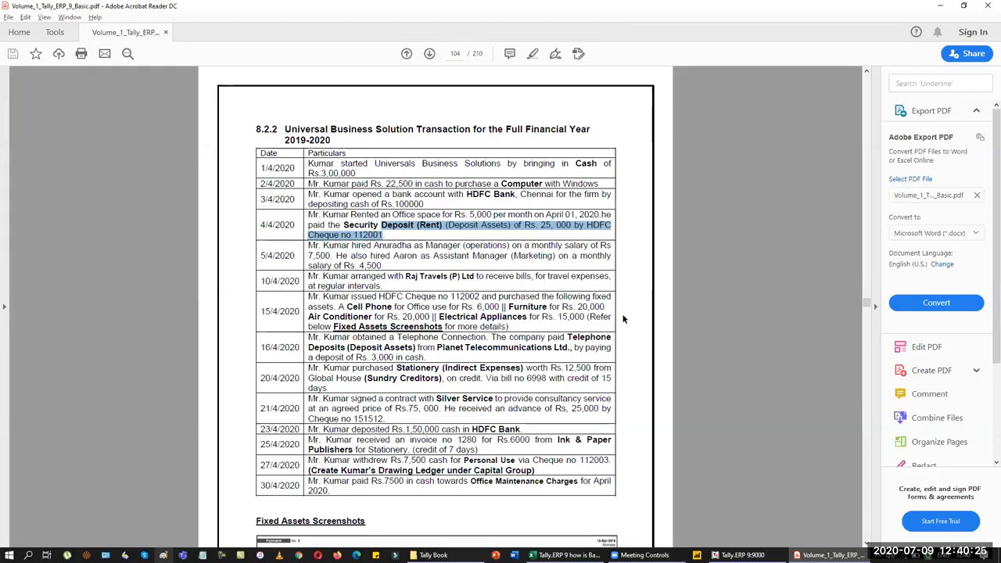
{"action": "key", "text": "alt+Tab"}
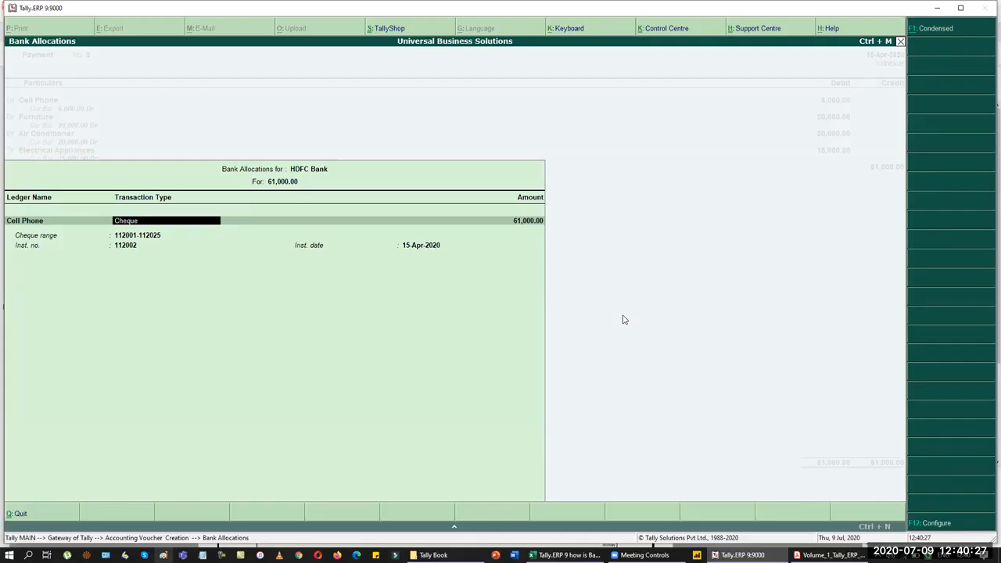
{"action": "key", "text": "Return"}
{"action": "key", "text": "Return"}
{"action": "key", "text": "Return"}
{"action": "key", "text": "Return"}
{"action": "key", "text": "Return"}
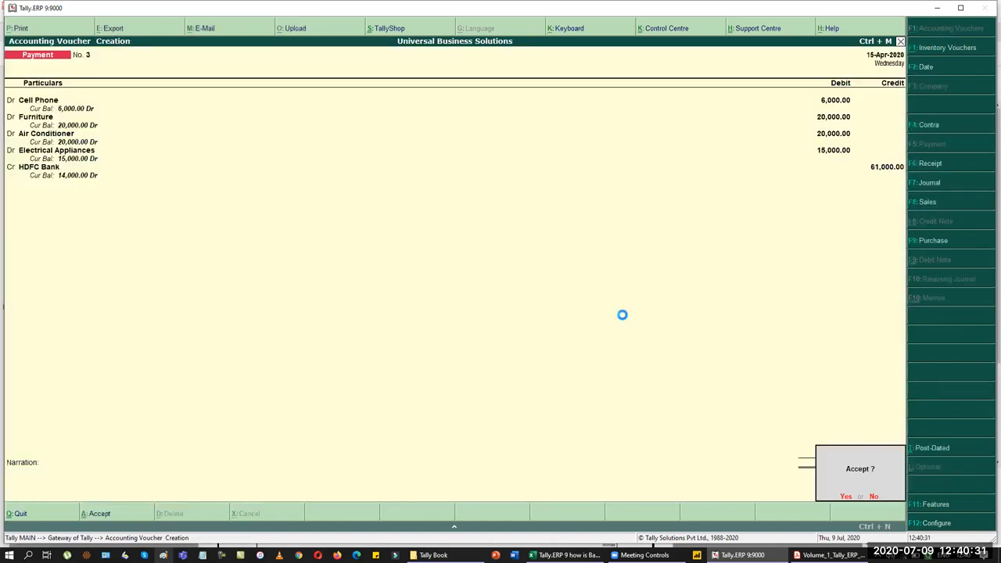
{"action": "key", "text": "Return"}
{"action": "key", "text": "alt+Tab"}
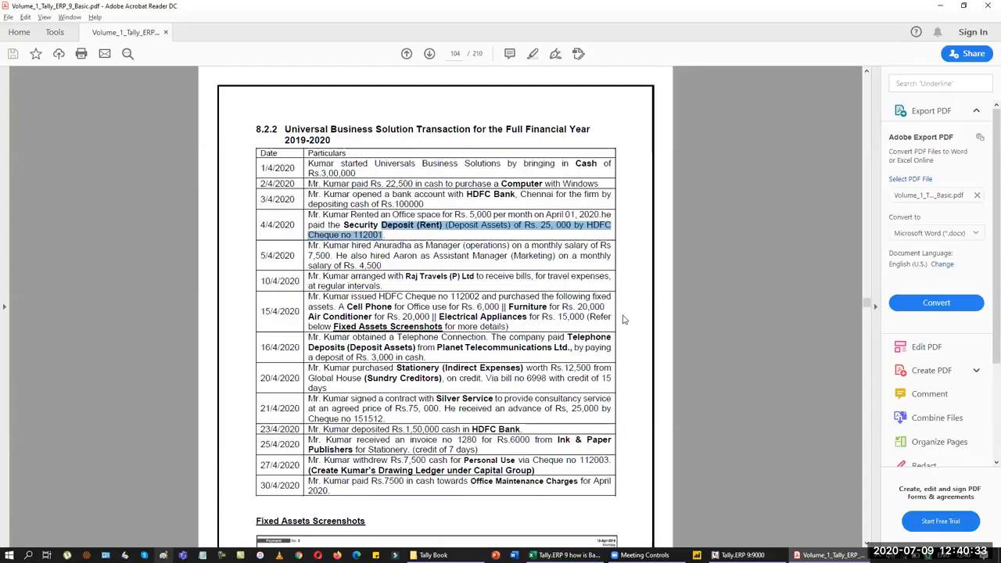
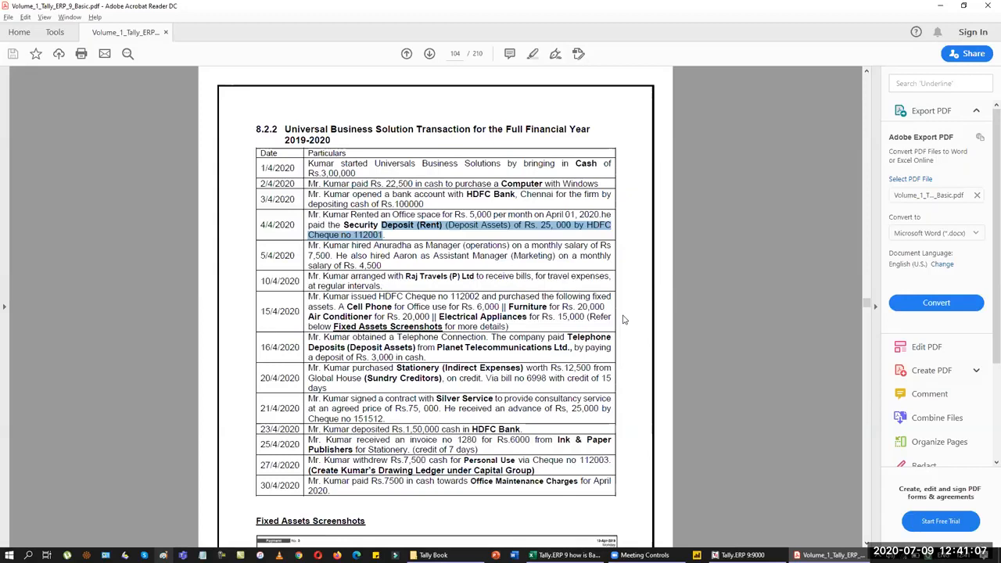
Step: Create the Planet Tele Communication ledger under Sundry Creditors, then switch the entry to a Journal voucher
{"action": "key", "text": "alt+Tab"}
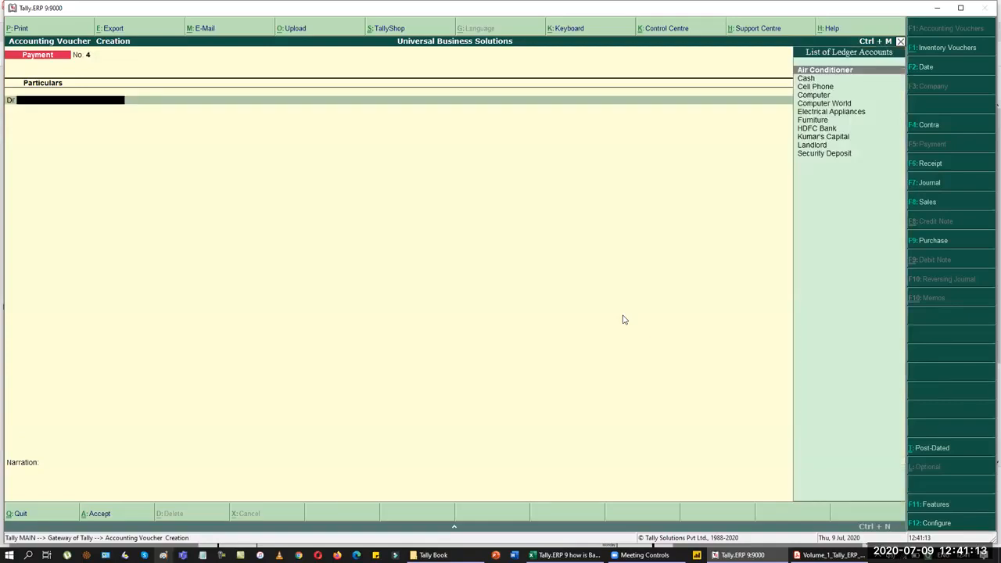
{"action": "key", "text": "alt+c"}
{"action": "type", "text": "Planet TEI"}
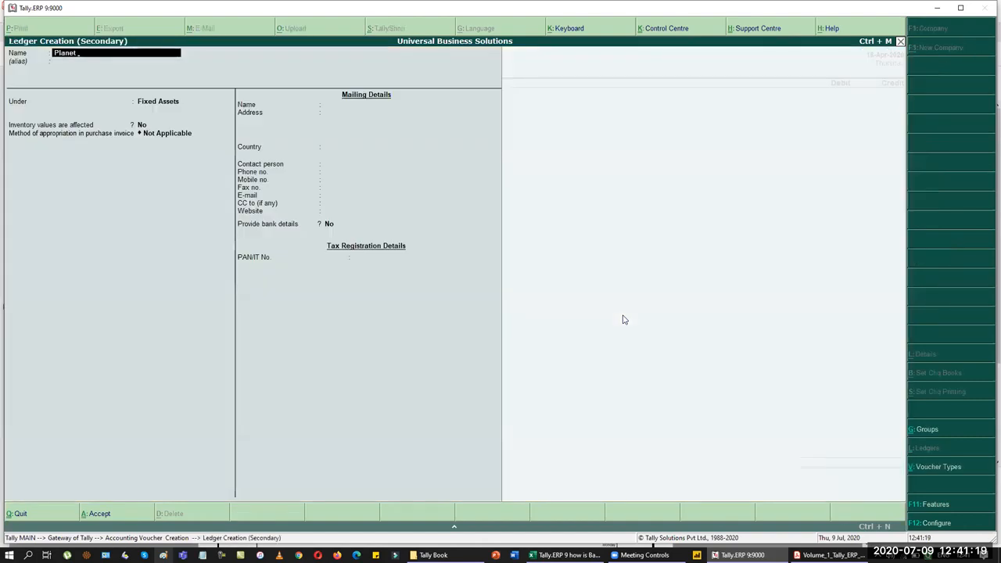
{"action": "key", "text": "BackSpace"}
{"action": "type", "text": "ele Communication"}
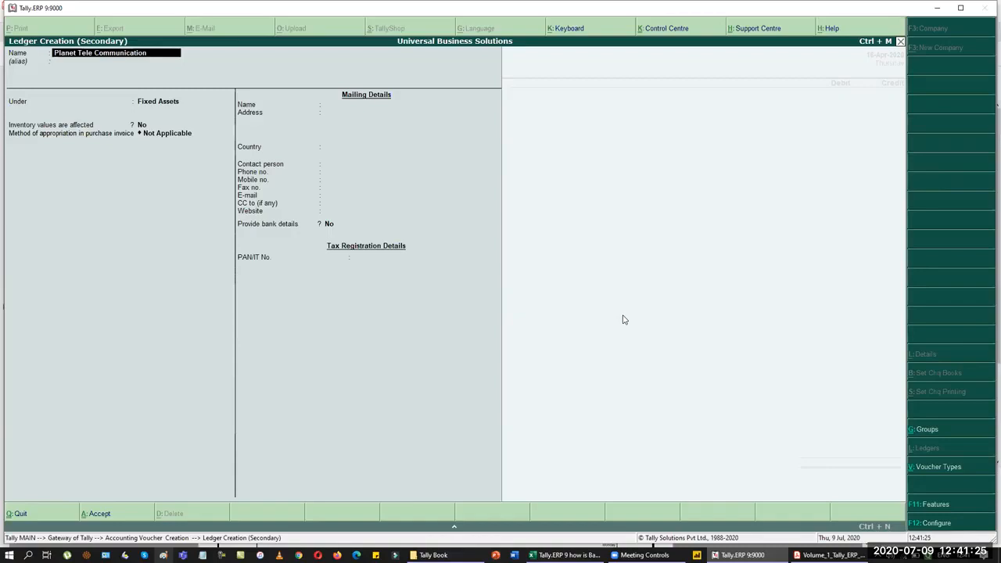
{"action": "key", "text": "Return"}
{"action": "type", "text": "Cre"}
{"action": "key", "text": "Return"}
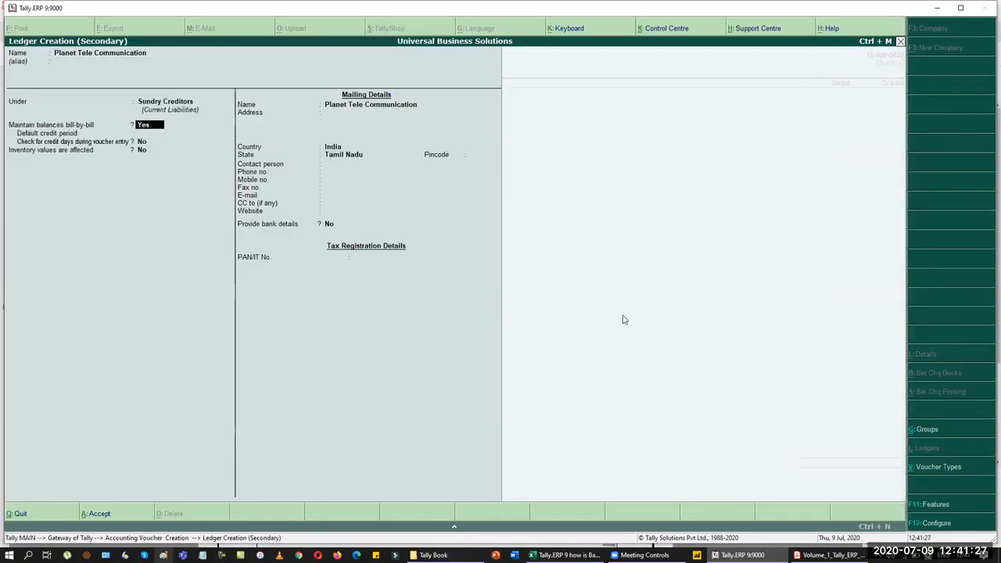
{"action": "key", "text": "ctrl+a"}
{"action": "key", "text": "Escape"}
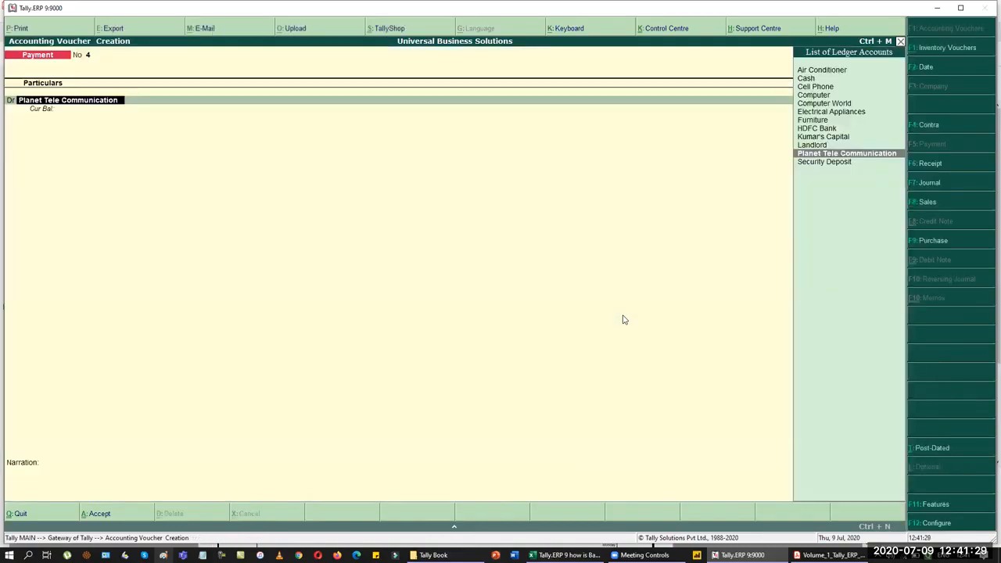
{"action": "key", "text": "F7"}
Step: Create a Telephone Deposit ledger under Deposits (Asset) as the journal's debit account
{"action": "key", "text": "Return"}
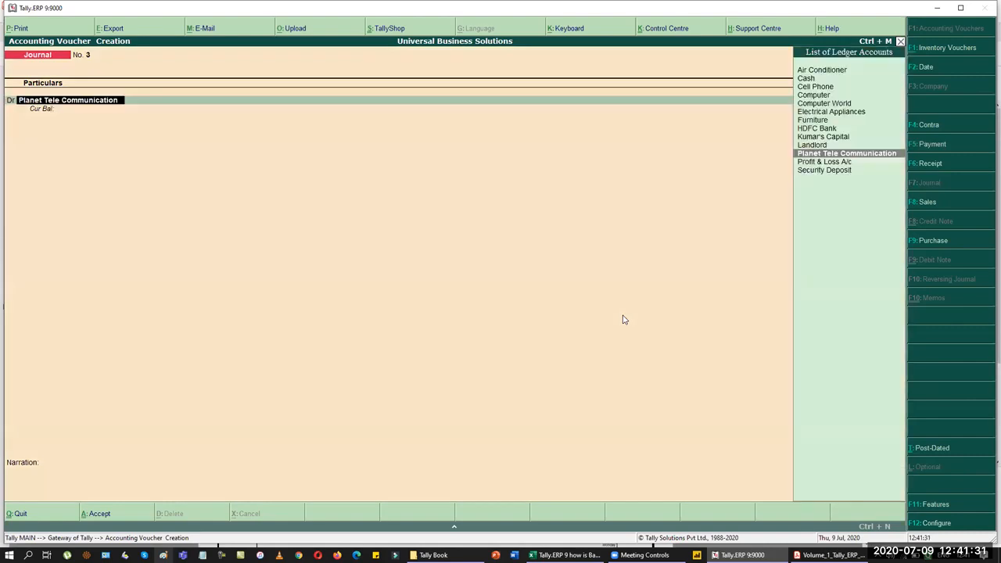
{"action": "key", "text": "alt+c"}
{"action": "type", "text": "Telep"}
{"action": "key", "text": "BackSpace"}
{"action": "key", "text": "BackSpace"}
{"action": "key", "text": "BackSpace"}
{"action": "key", "text": "BackSpace"}
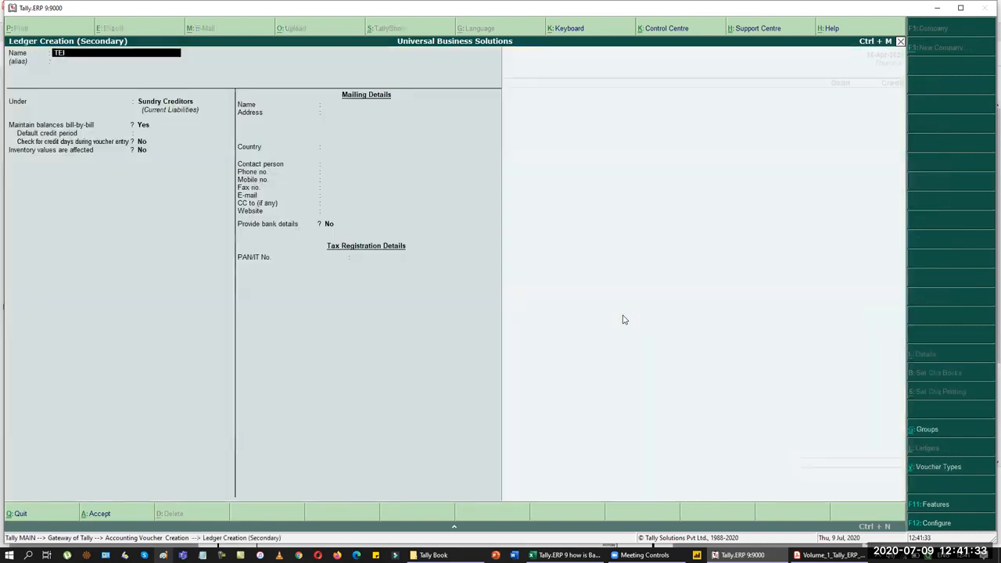
{"action": "type", "text": "elephone"}
{"action": "type", "text": " Deposi"}
{"action": "type", "text": "t"}
{"action": "key", "text": "Return"}
{"action": "key", "text": "Return"}
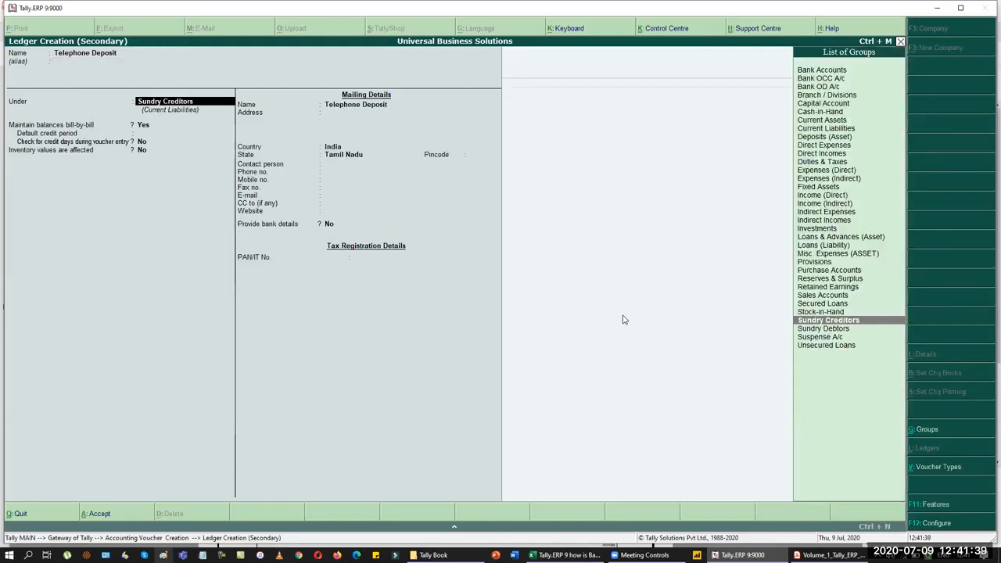
{"action": "type", "text": "dep"}
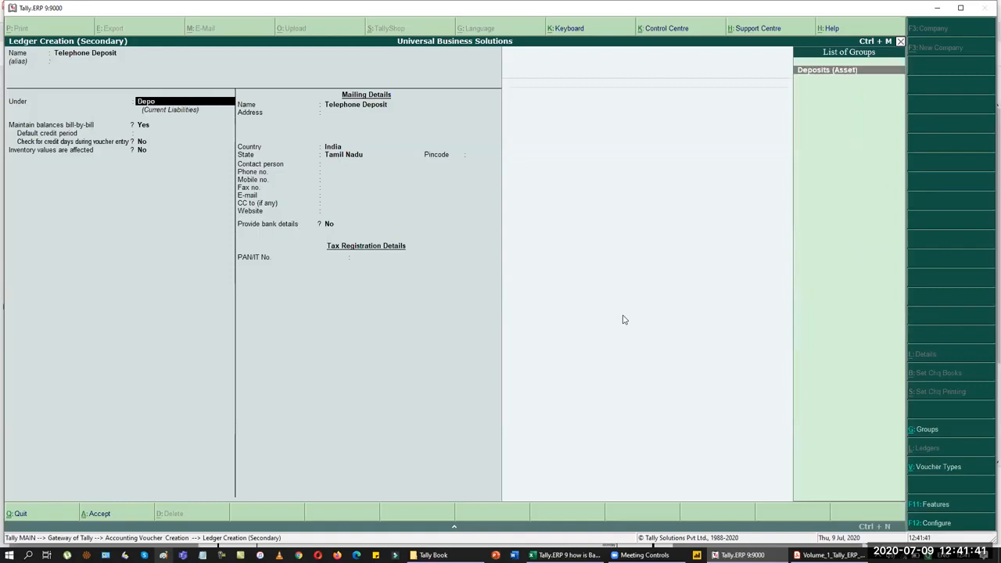
{"action": "key", "text": "Return"}
{"action": "key", "text": "Return"}
{"action": "key", "text": "ctrl+a"}
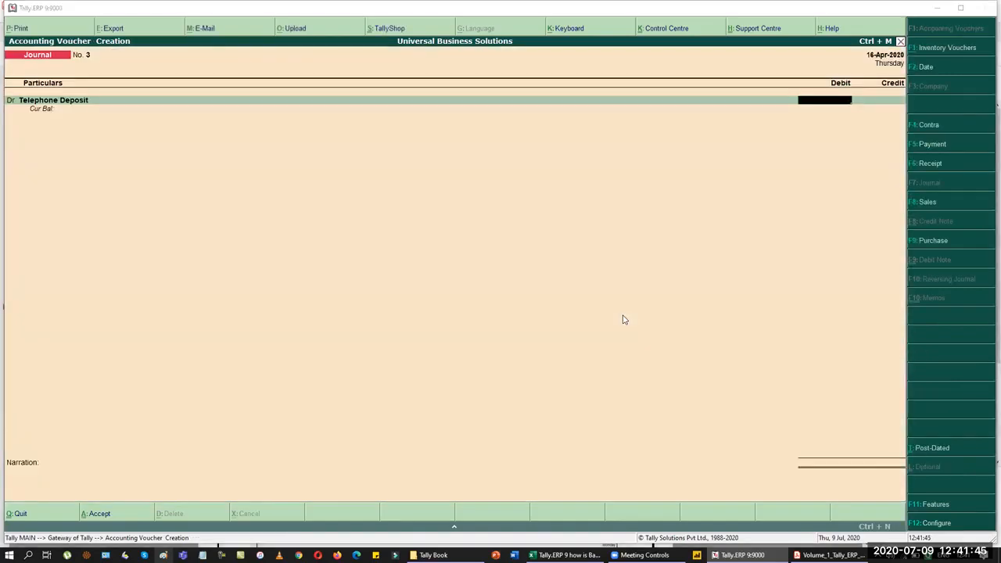
Step: Debit Telephone Deposit 3,000, credit Planet Tele Communication with New Ref 'New Connection', and save
{"action": "key", "text": "alt+Tab"}
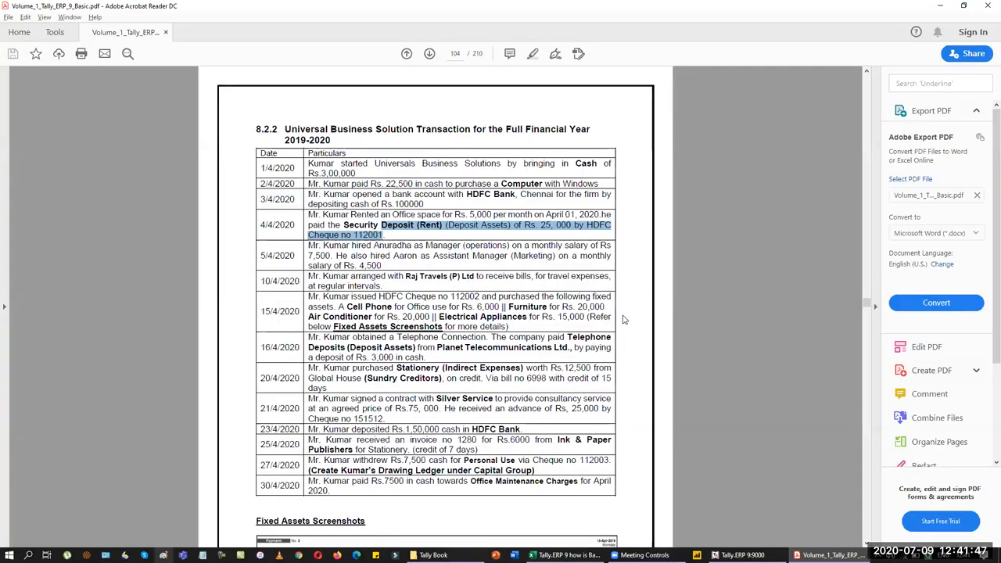
{"action": "key", "text": "alt+Tab"}
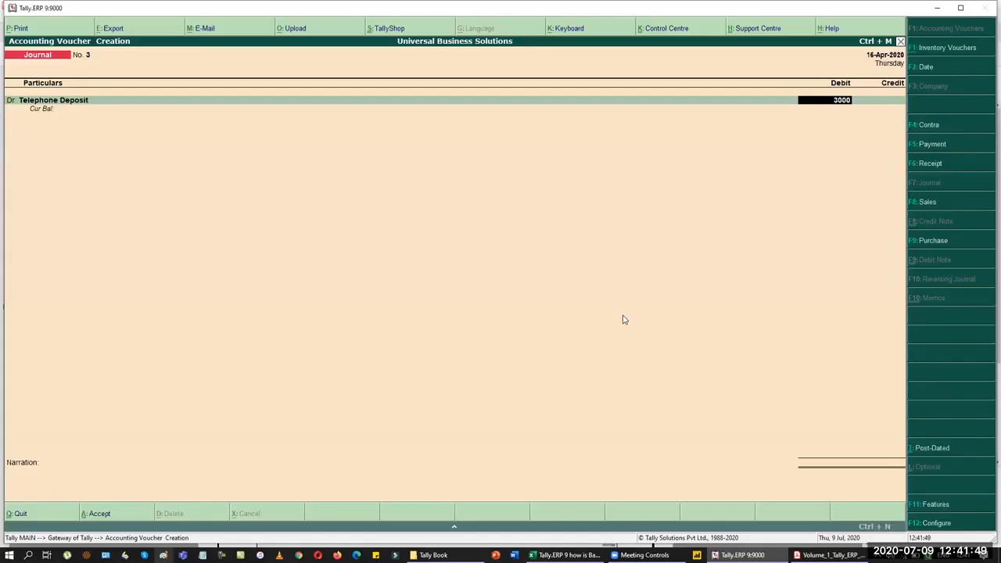
{"action": "key", "text": "Return"}
{"action": "key", "text": "Return"}
{"action": "type", "text": "Pla"}
{"action": "key", "text": "Return"}
{"action": "key", "text": "Up"}
{"action": "key", "text": "Return"}
{"action": "type", "text": "N"}
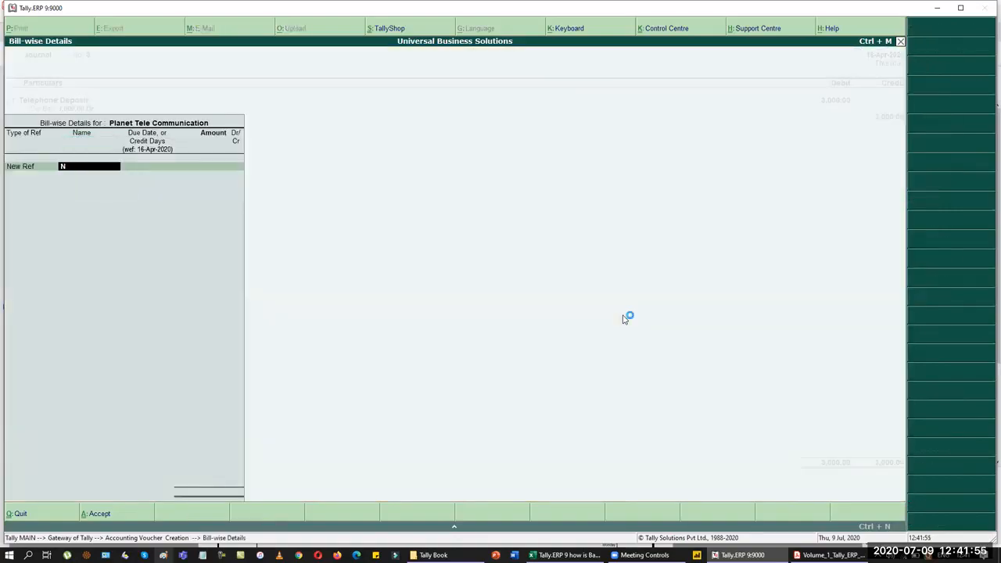
{"action": "type", "text": "ew Connection"}
{"action": "key", "text": "Return"}
{"action": "key", "text": "Return"}
{"action": "type", "text": "3,000"}
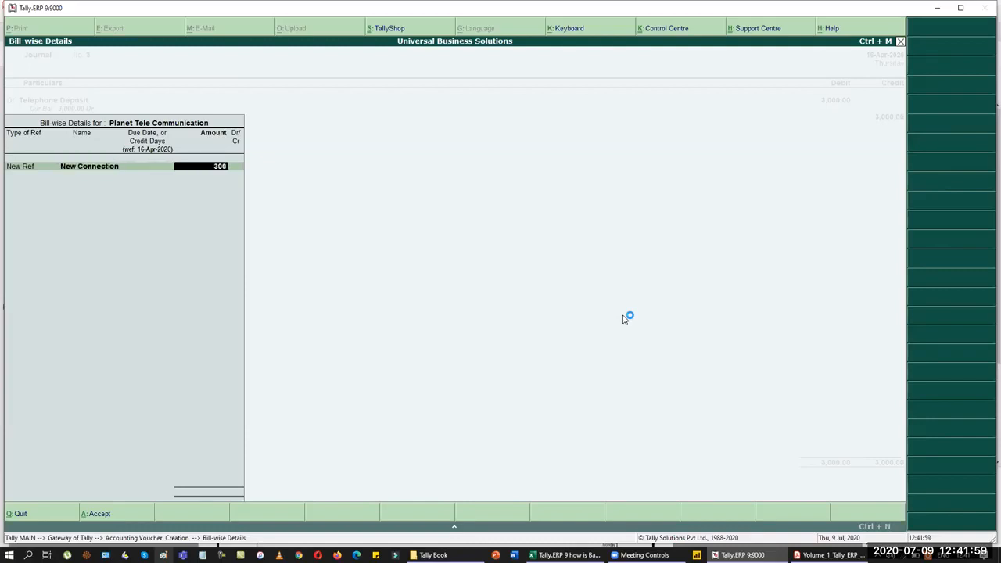
{"action": "key", "text": "Return"}
{"action": "key", "text": "Return"}
{"action": "key", "text": "Return"}
{"action": "key", "text": "Return"}
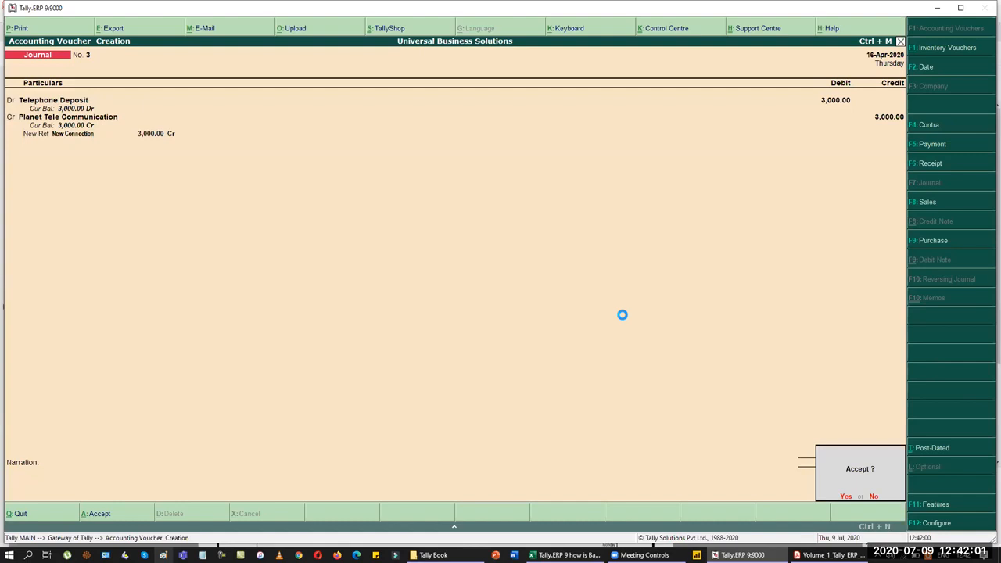
{"action": "key", "text": "Return"}
{"action": "key", "text": "F5"}
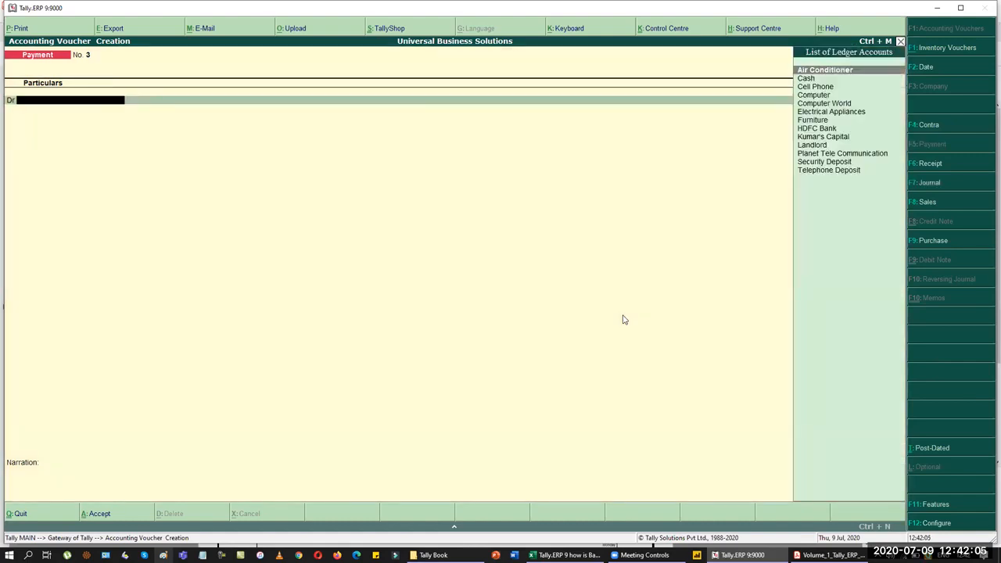
Step: Pay Planet Tele Communication 3,000 cash against New Connection, dated 16-Apr-2020
{"action": "type", "text": "pla"}
{"action": "key", "text": "Return"}
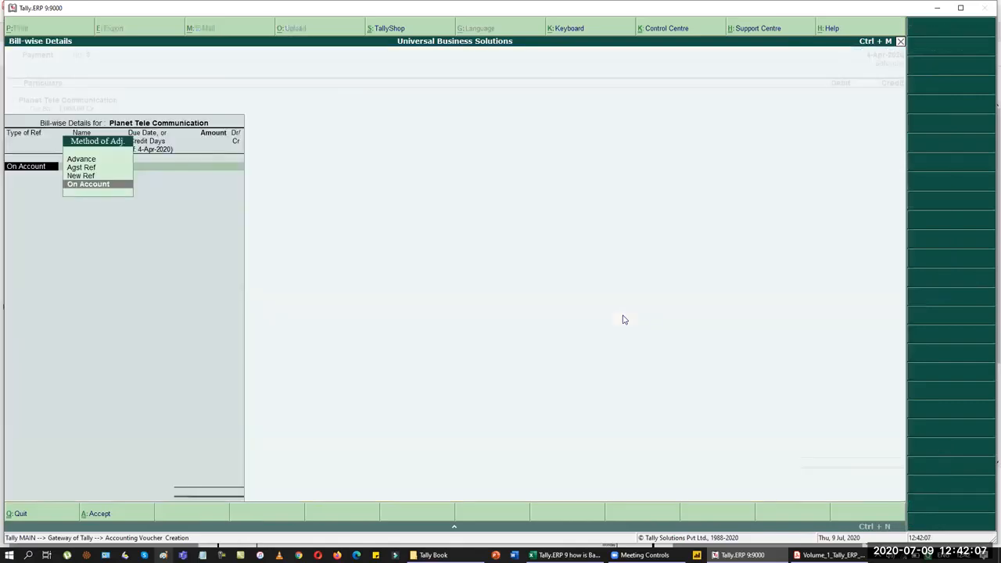
{"action": "key", "text": "Up"}
{"action": "key", "text": "Up"}
{"action": "key", "text": "Return"}
{"action": "key", "text": "Escape"}
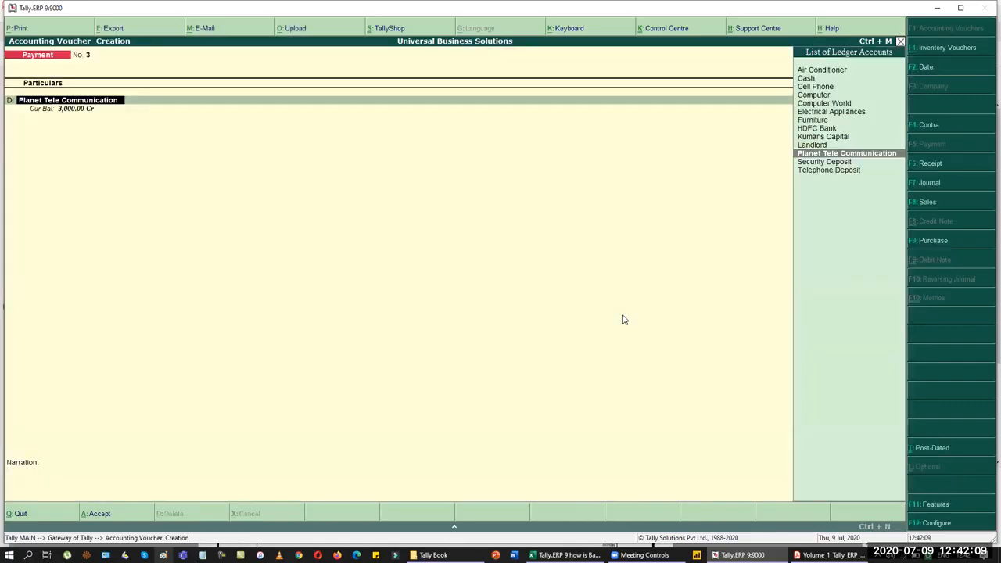
{"action": "key", "text": "F2"}
{"action": "type", "text": "16-4"}
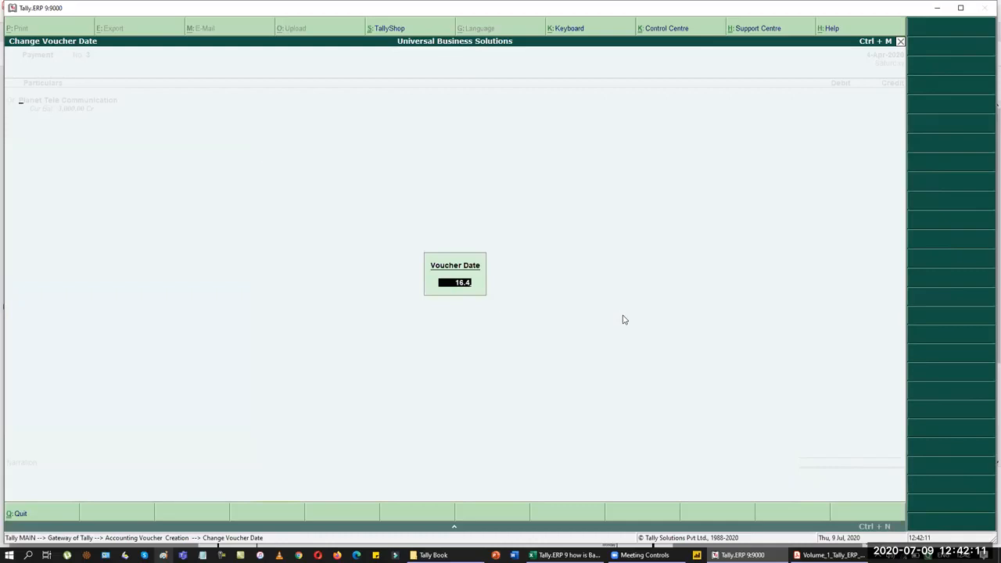
{"action": "key", "text": "Return"}
{"action": "key", "text": "Return"}
{"action": "key", "text": "Return"}
{"action": "key", "text": "Return"}
{"action": "key", "text": "Return"}
{"action": "key", "text": "Return"}
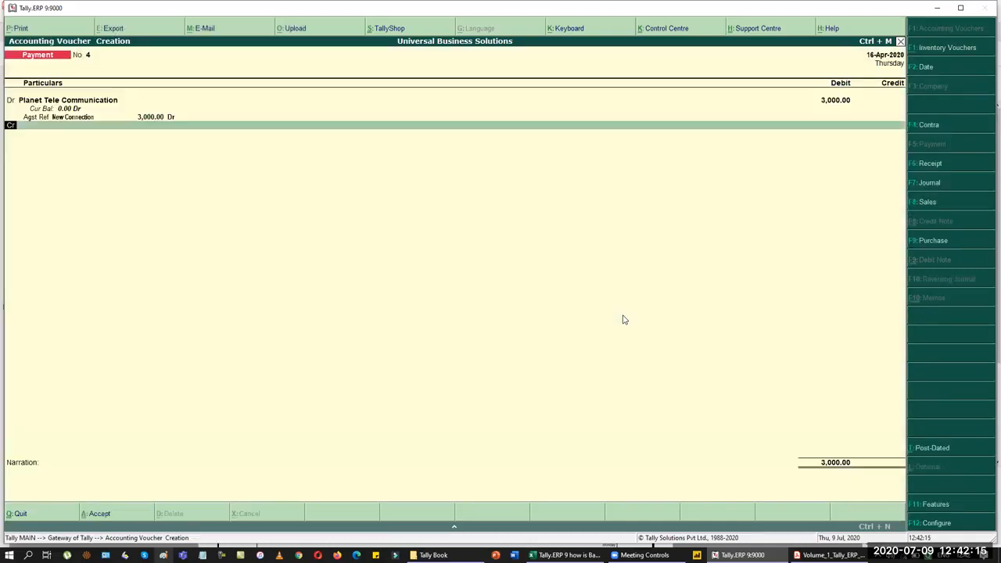
{"action": "type", "text": "ca"}
{"action": "key", "text": "Return"}
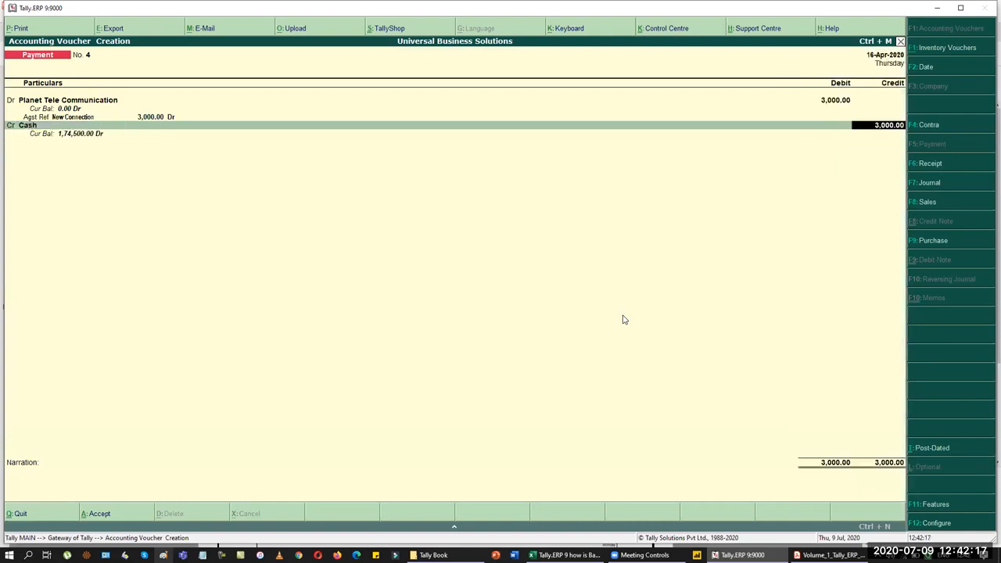
{"action": "key", "text": "Return"}
{"action": "key", "text": "Return"}
{"action": "key", "text": "Return"}
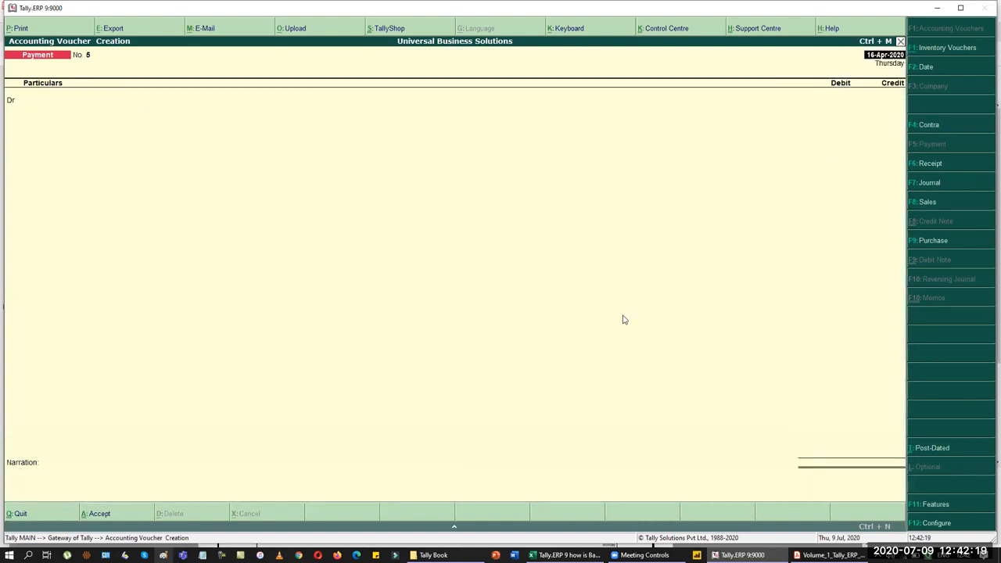
Step: Save the payment and date the next voucher 20-Apr-2020
{"action": "key", "text": "alt+Tab"}
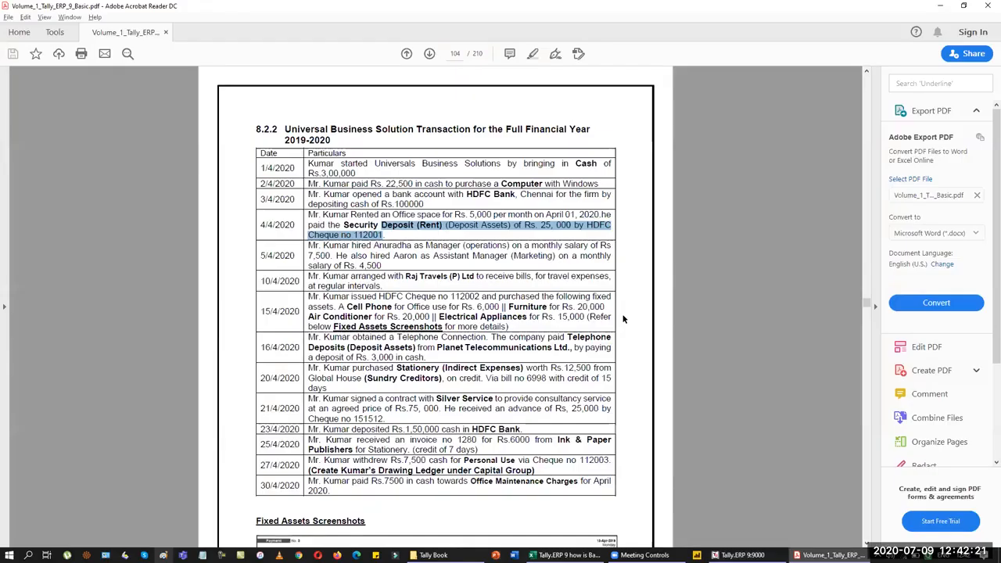
{"action": "key", "text": "alt+Tab"}
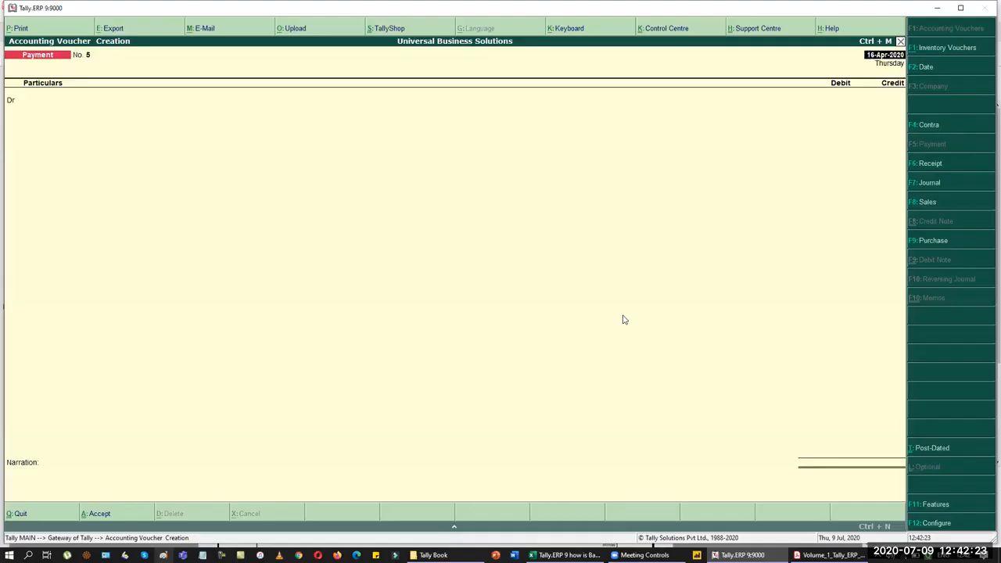
{"action": "key", "text": "F2"}
{"action": "type", "text": "20.4"}
{"action": "key", "text": "Return"}
Step: In a Journal voucher, create a Stationery ledger under Indirect Expenses and debit it 12,500
{"action": "key", "text": "F7"}
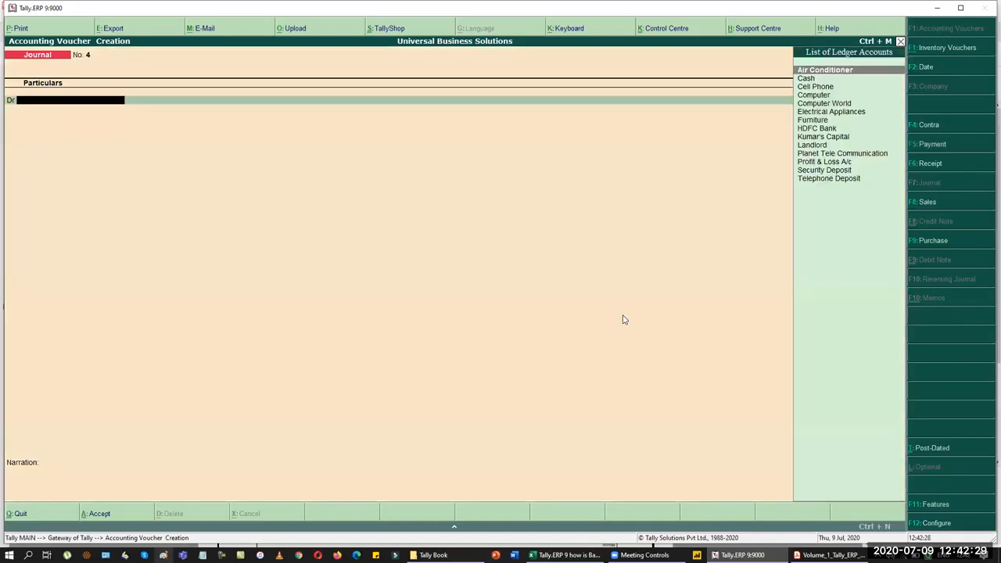
{"action": "key", "text": "alt+c"}
{"action": "type", "text": "Stationery"}
{"action": "key", "text": "Return"}
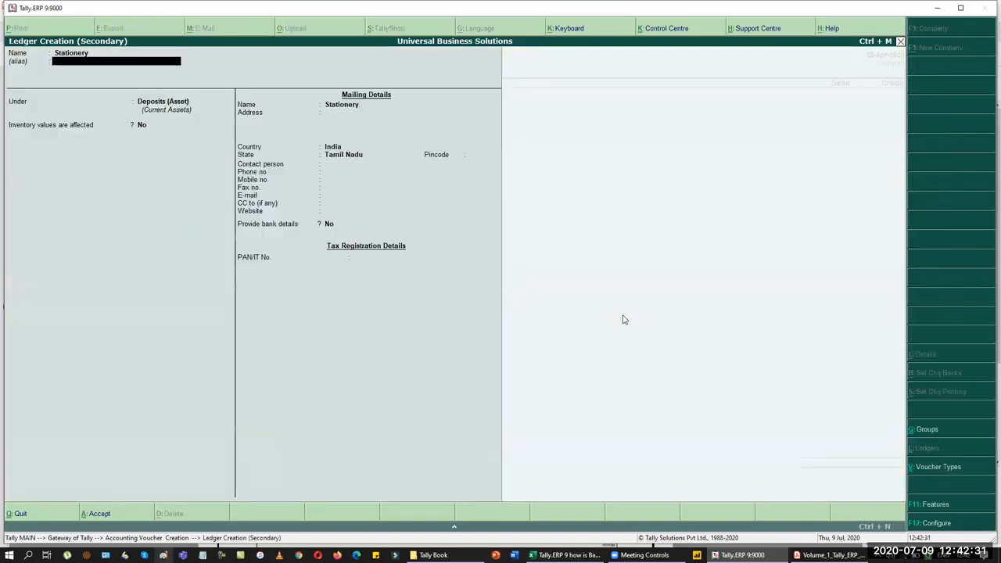
{"action": "type", "text": "Ind"}
{"action": "key", "text": "Return"}
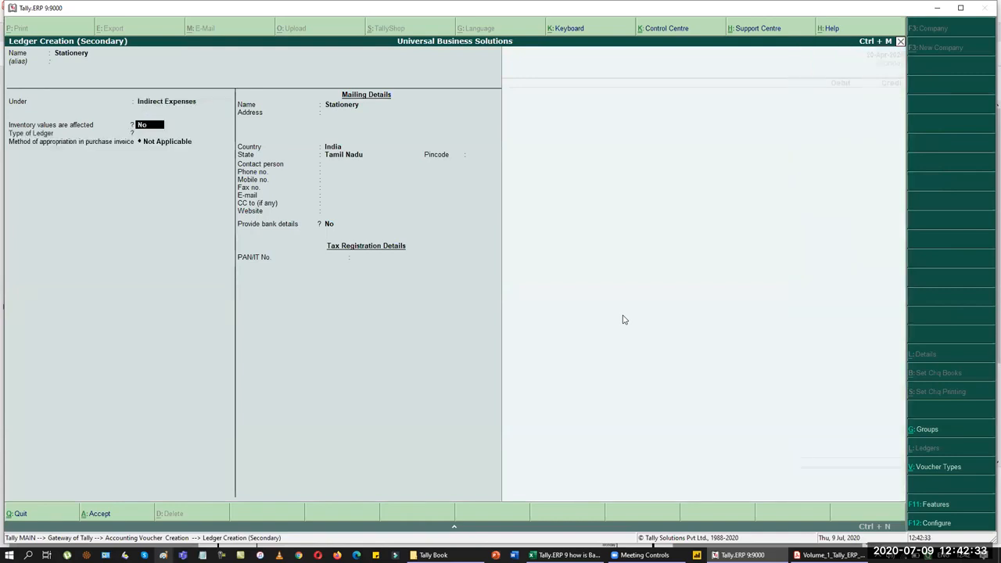
{"action": "key", "text": "ctrl+a"}
{"action": "type", "text": "12500"}
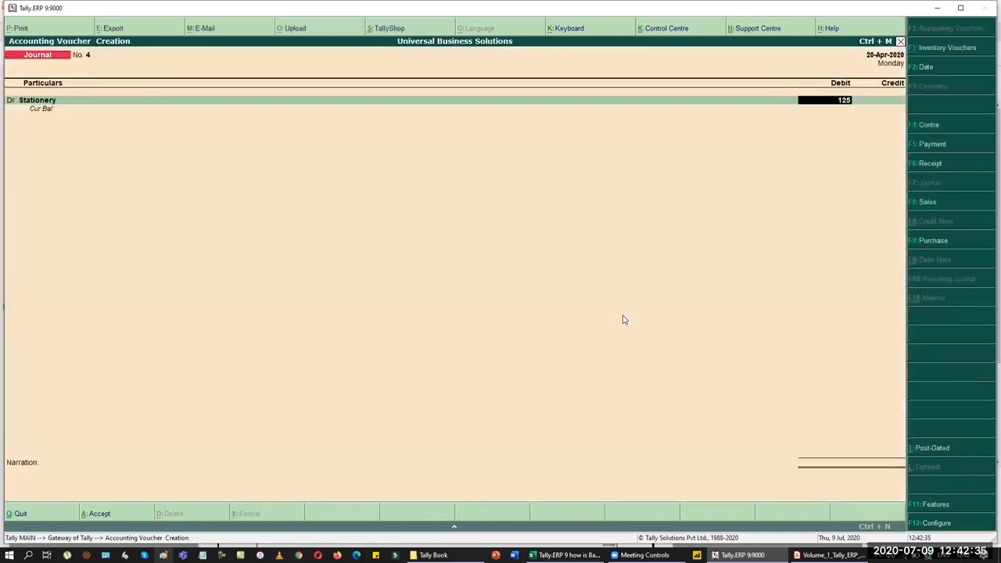
{"action": "key", "text": "Return"}
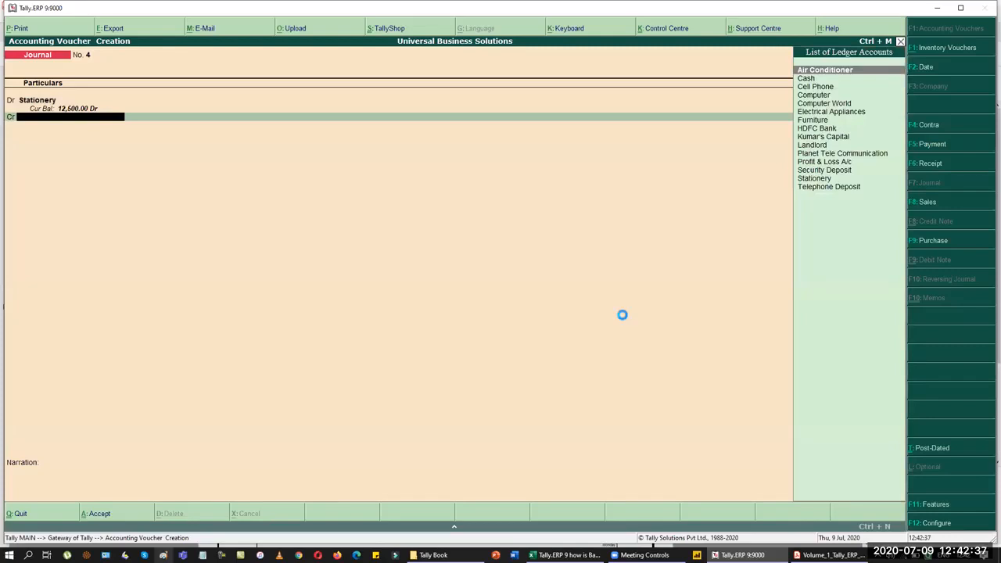
Step: Create a Global House ledger under Sundry Creditors as the credit account
{"action": "key", "text": "alt+c"}
{"action": "type", "text": "Global House"}
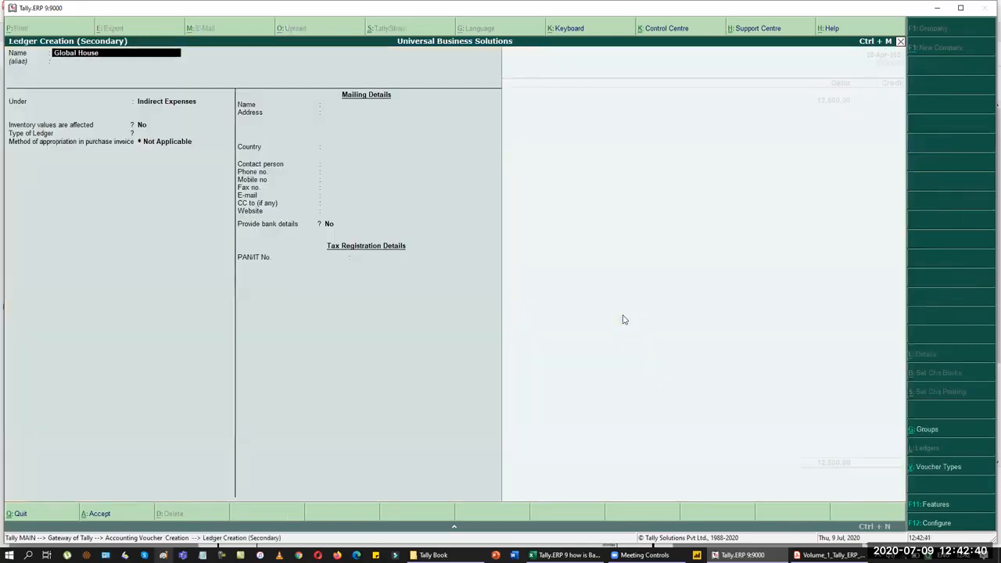
{"action": "key", "text": "Return"}
{"action": "key", "text": "Return"}
{"action": "type", "text": "Creditors"}
{"action": "key", "text": "Return"}
{"action": "key", "text": "Return"}
{"action": "key", "text": "ctrl+a"}
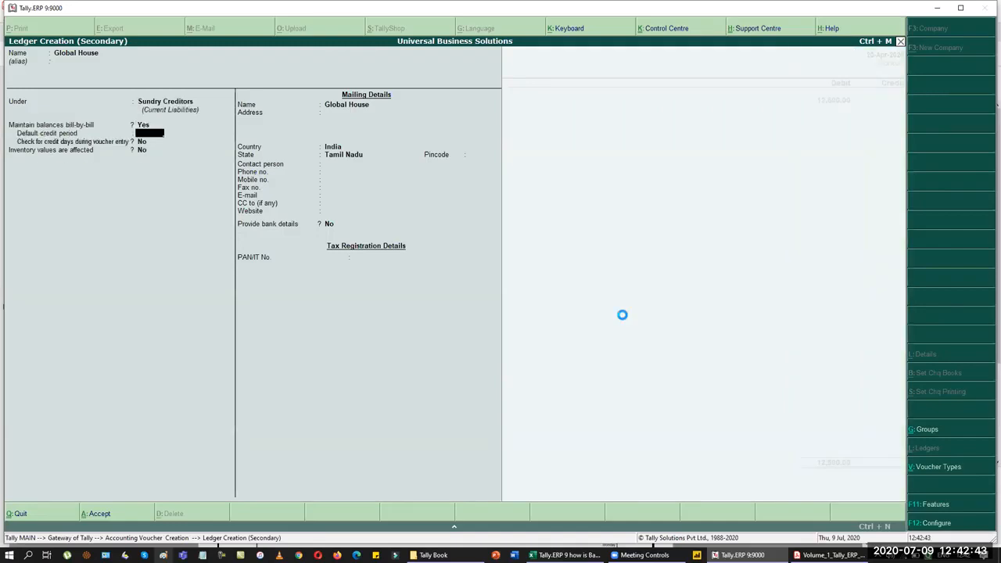
{"action": "key", "text": "Return"}
{"action": "key", "text": "Up"}
{"action": "key", "text": "Return"}
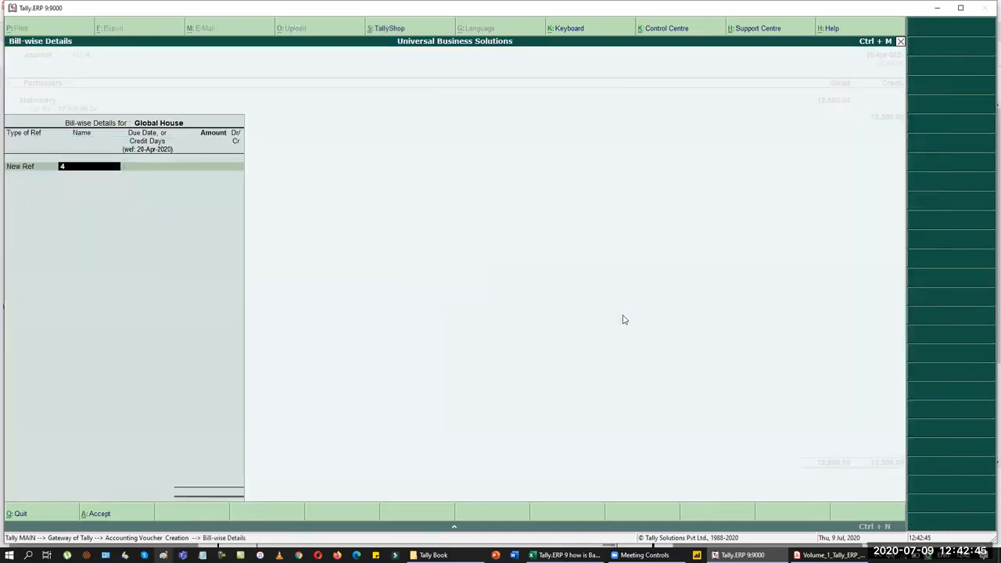
Step: Add new bill 6698 for 12,500 with 15 days' credit and save the journal
{"action": "key", "text": "alt+Tab"}
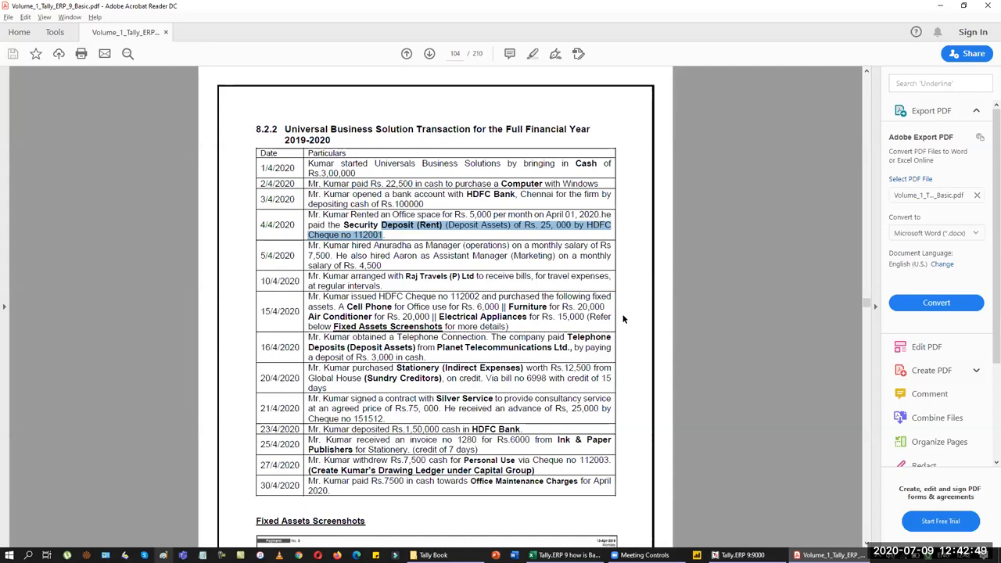
{"action": "key", "text": "alt+Tab"}
{"action": "type", "text": "6698"}
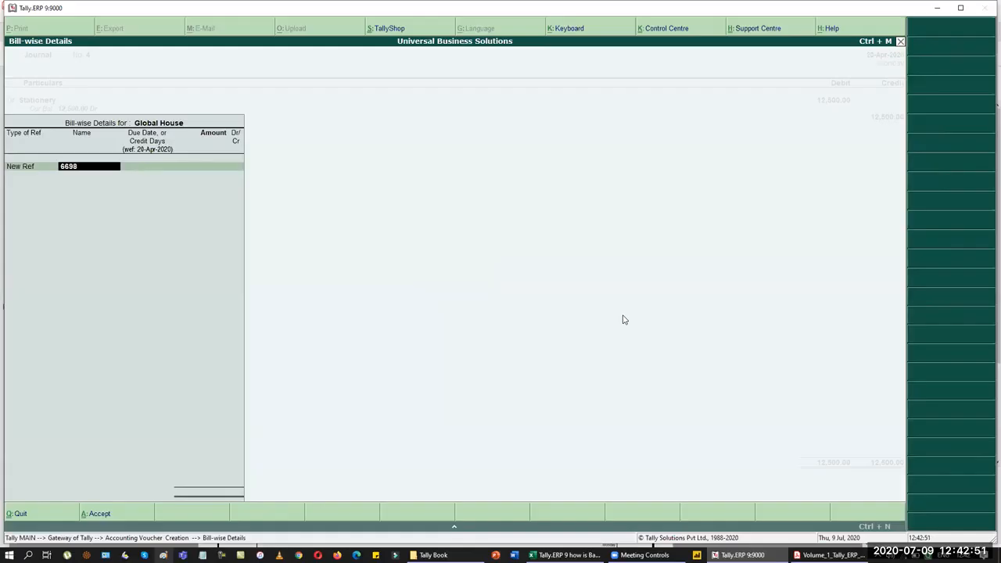
{"action": "key", "text": "Return"}
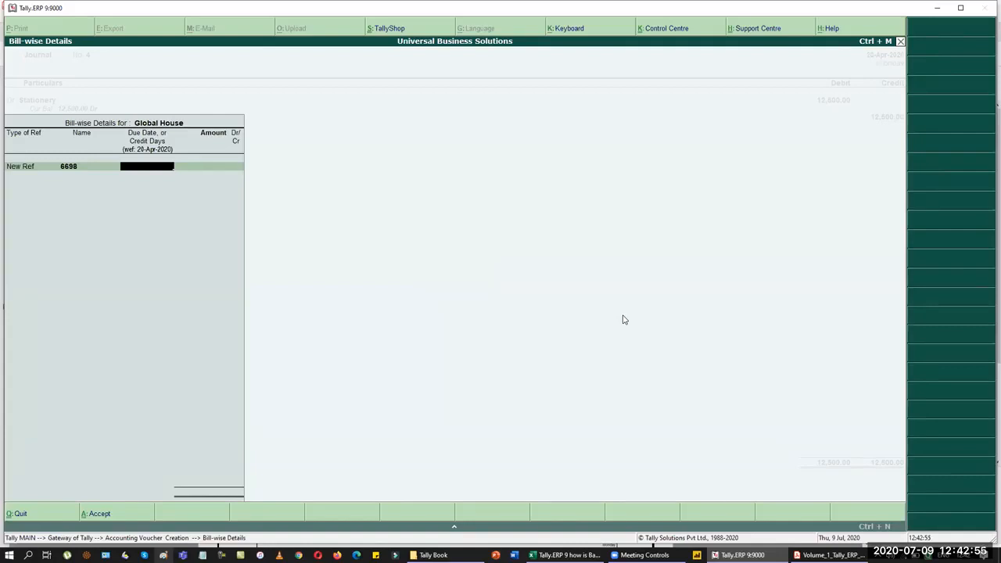
{"action": "key", "text": "alt+Tab"}
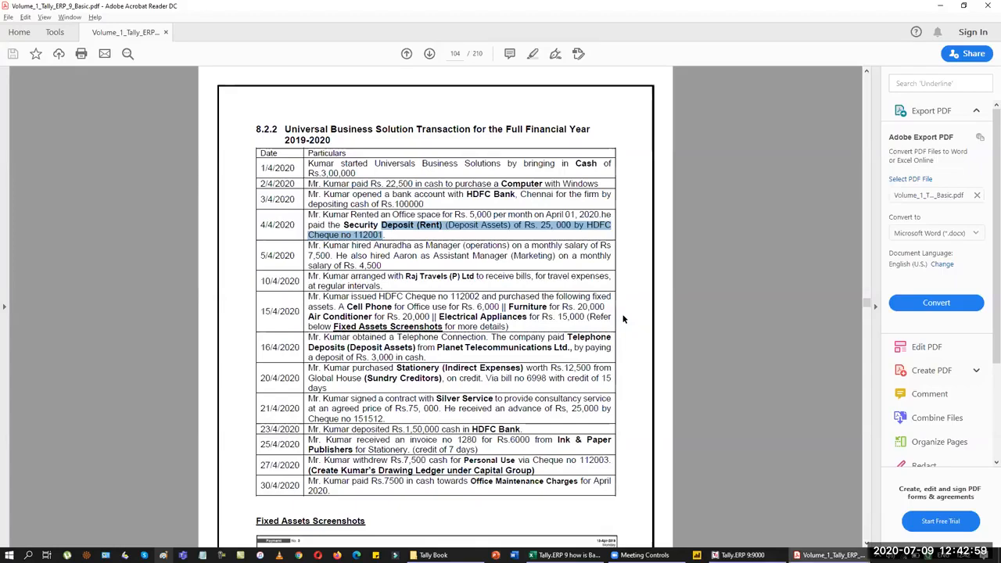
{"action": "key", "text": "alt+Tab"}
{"action": "type", "text": "15"}
{"action": "key", "text": "Return"}
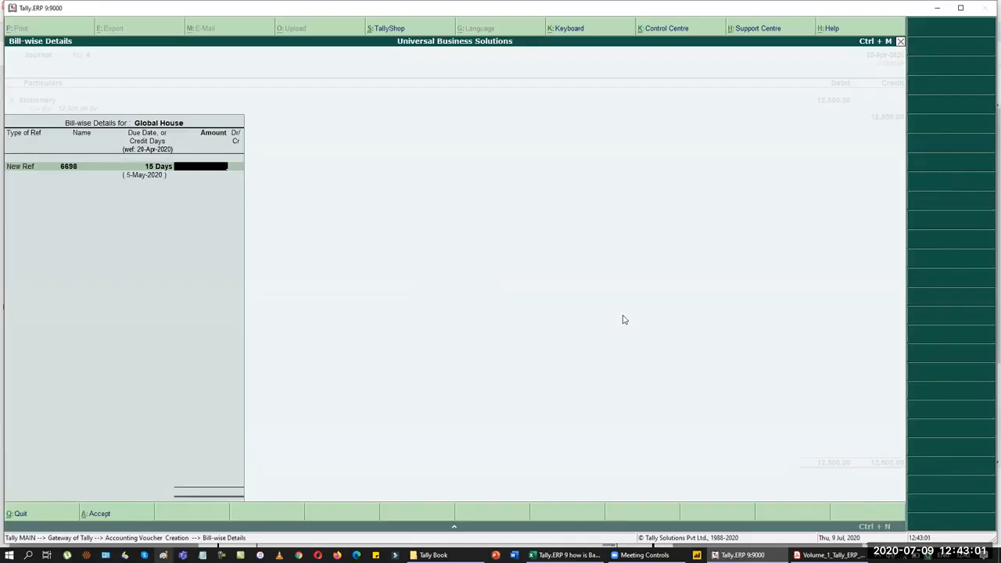
{"action": "type", "text": "12500"}
{"action": "key", "text": "Return"}
{"action": "key", "text": "Return"}
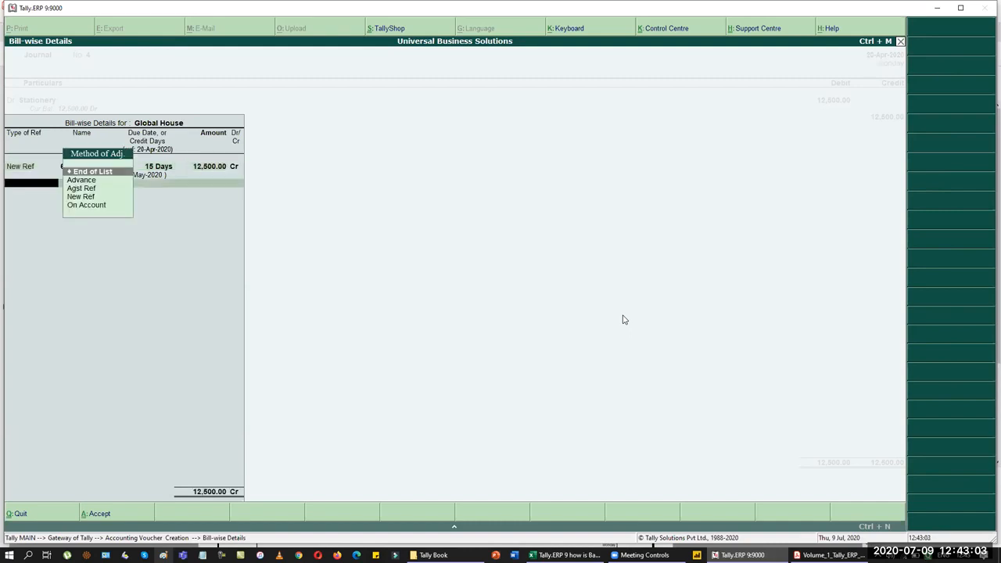
{"action": "key", "text": "Return"}
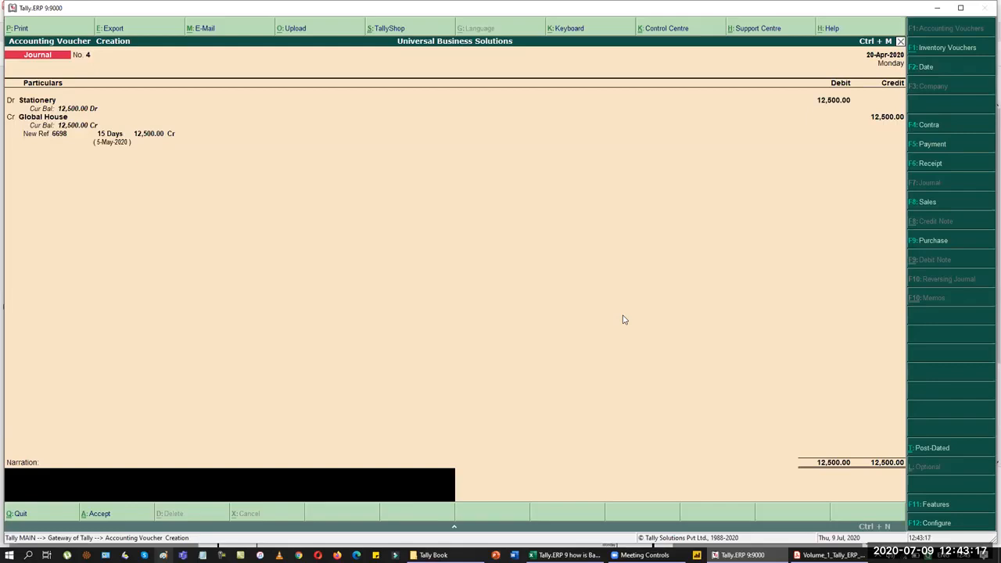
{"action": "key", "text": "Return"}
{"action": "key", "text": "Return"}
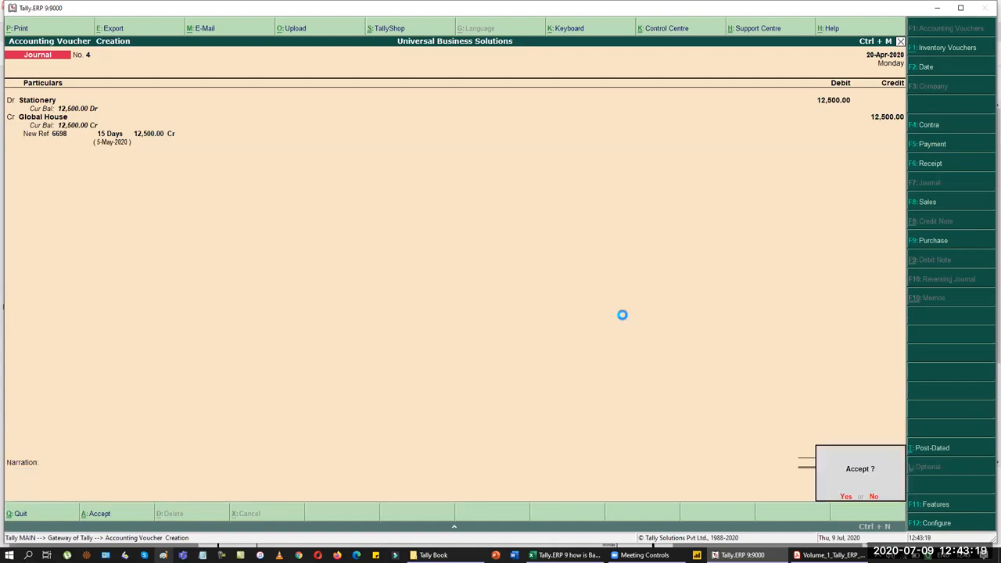
{"action": "key", "text": "alt+Tab"}
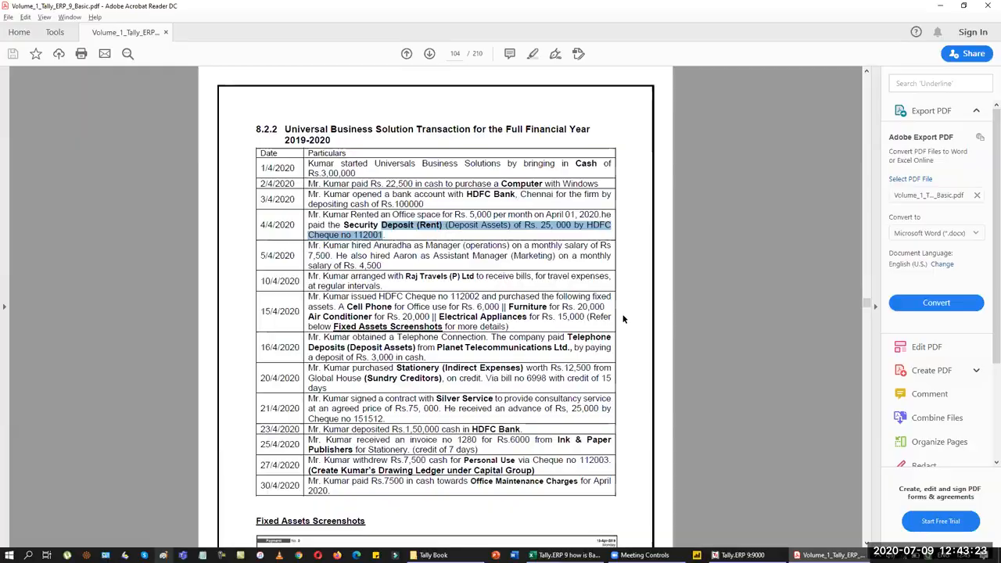
{"action": "key", "text": "alt+Tab"}
Step: Date the voucher 21-Apr-2020 and switch to a Receipt voucher
{"action": "key", "text": "F2"}
{"action": "type", "text": "21"}
{"action": "key", "text": "Return"}
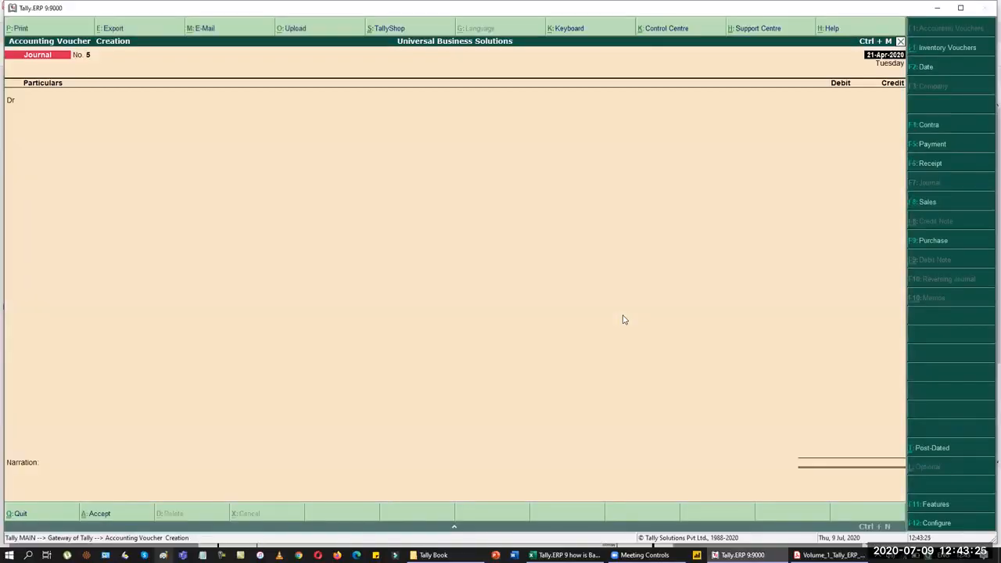
{"action": "key", "text": "F6"}
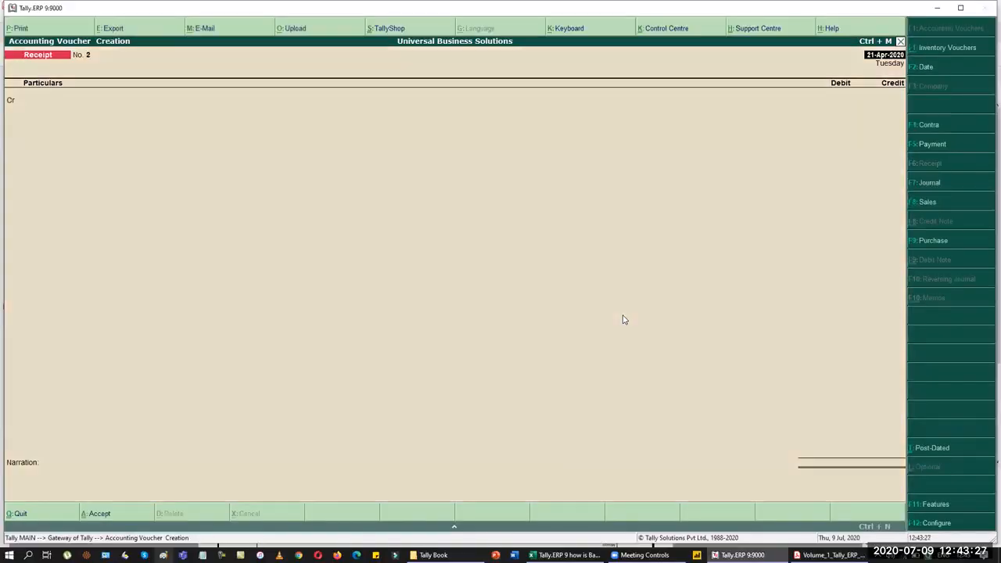
{"action": "key", "text": "alt+Tab"}
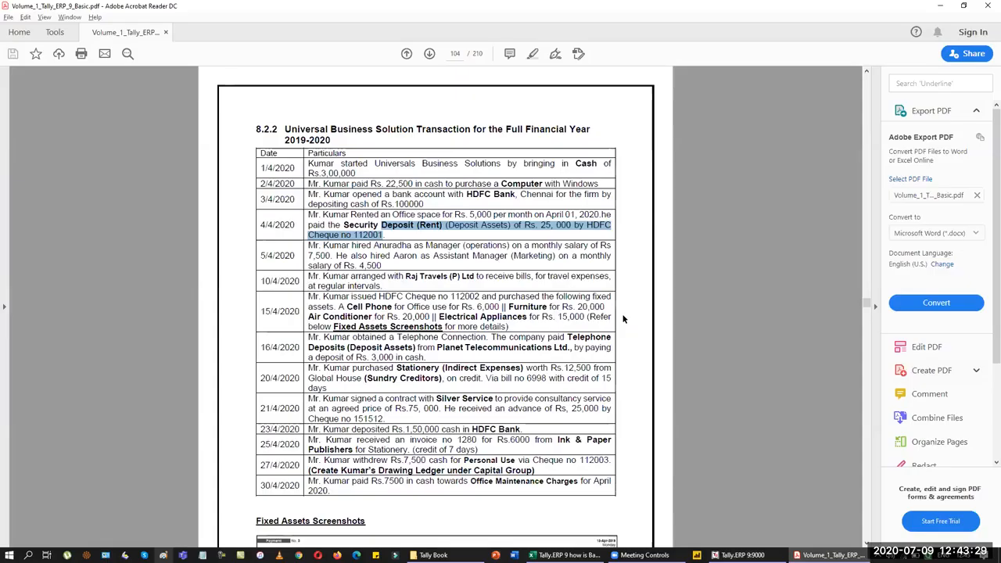
{"action": "key", "text": "alt+Tab"}
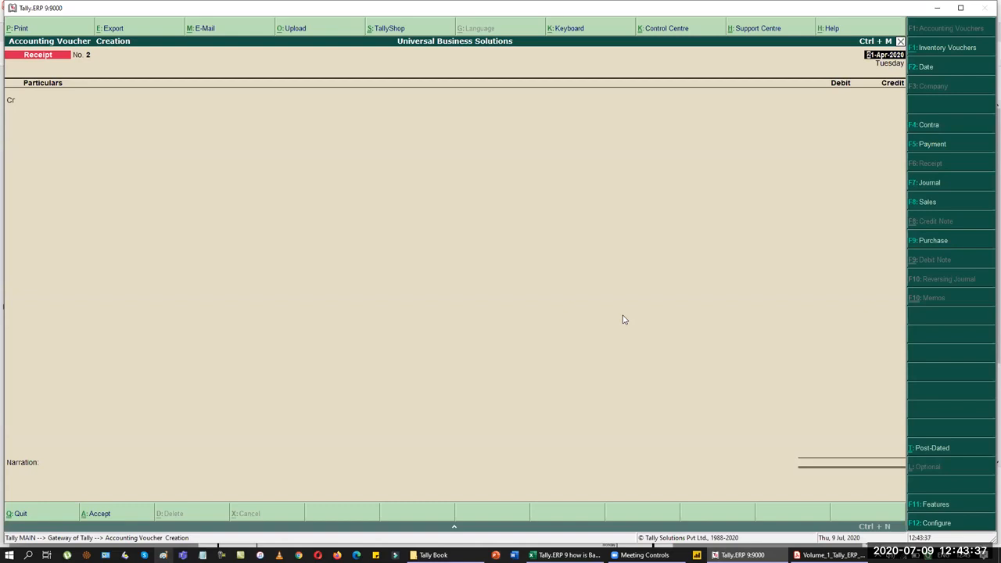
Step: Create a Silver Services ledger under Sundry Debtors as the credit account
{"action": "key", "text": "Return"}
{"action": "key", "text": "alt+c"}
{"action": "type", "text": "S"}
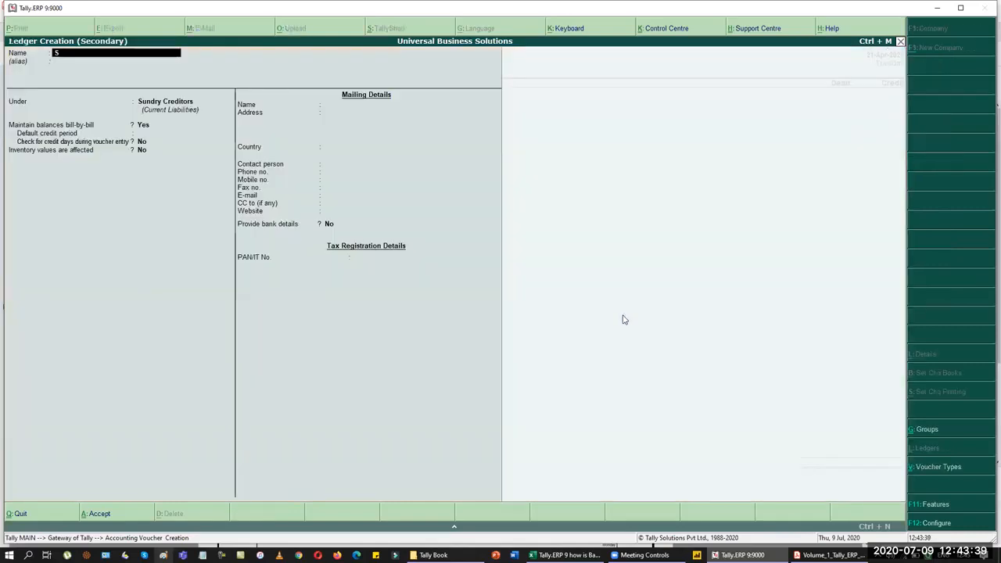
{"action": "type", "text": "ilver Services"}
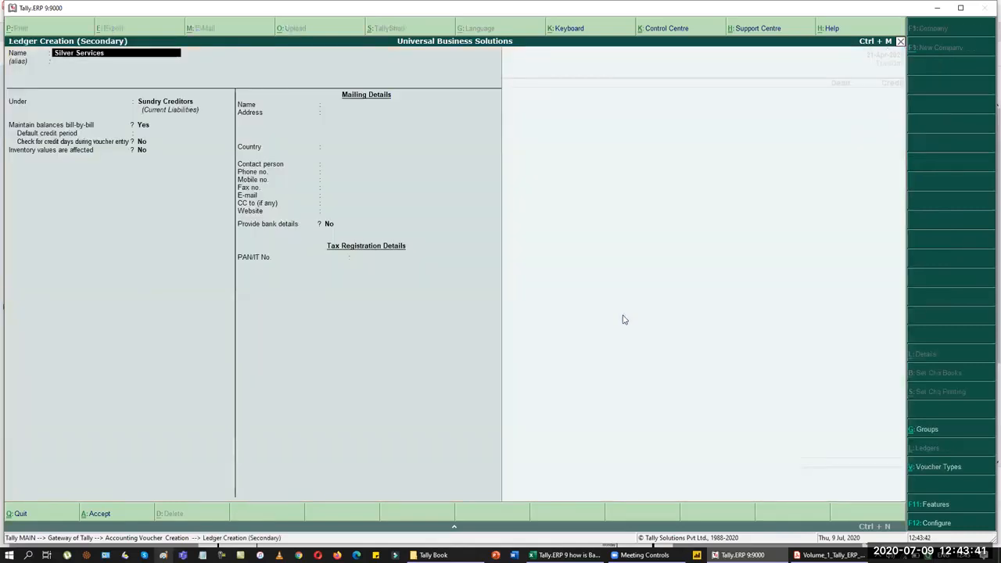
{"action": "key", "text": "Return"}
{"action": "type", "text": "dep"}
{"action": "key", "text": "Return"}
{"action": "key", "text": "BackSpace"}
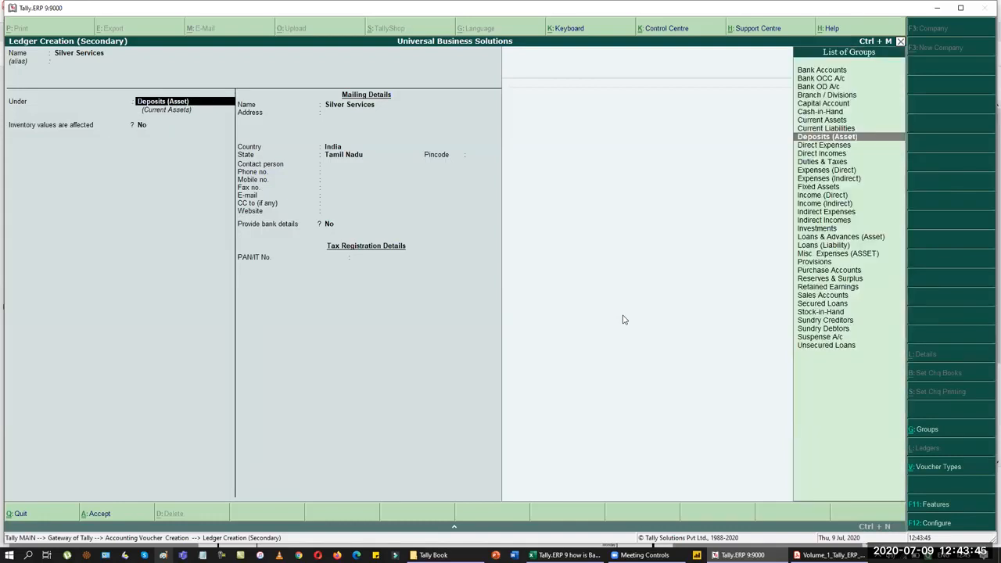
{"action": "type", "text": "deb"}
{"action": "key", "text": "Return"}
{"action": "key", "text": "Return"}
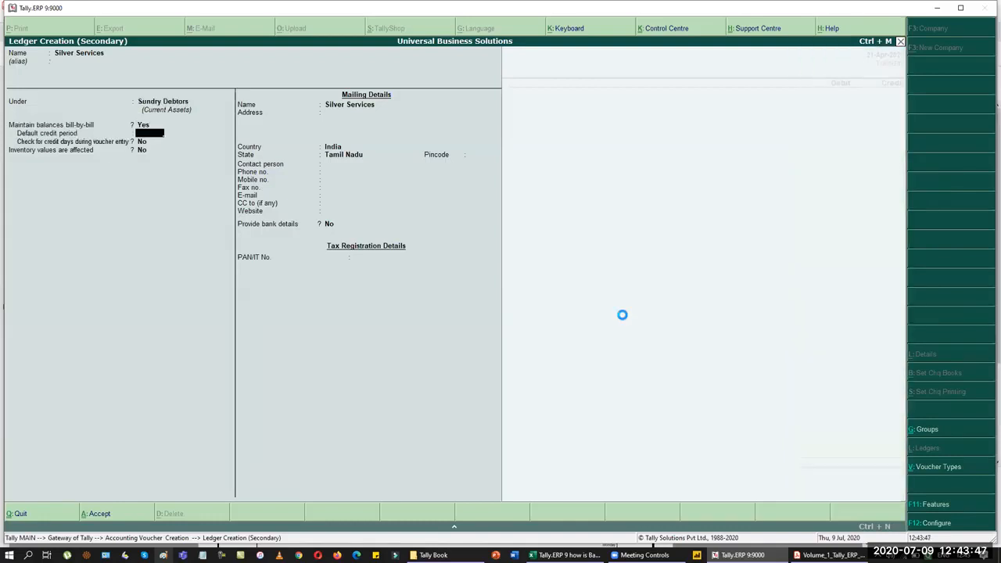
{"action": "key", "text": "ctrl+a"}
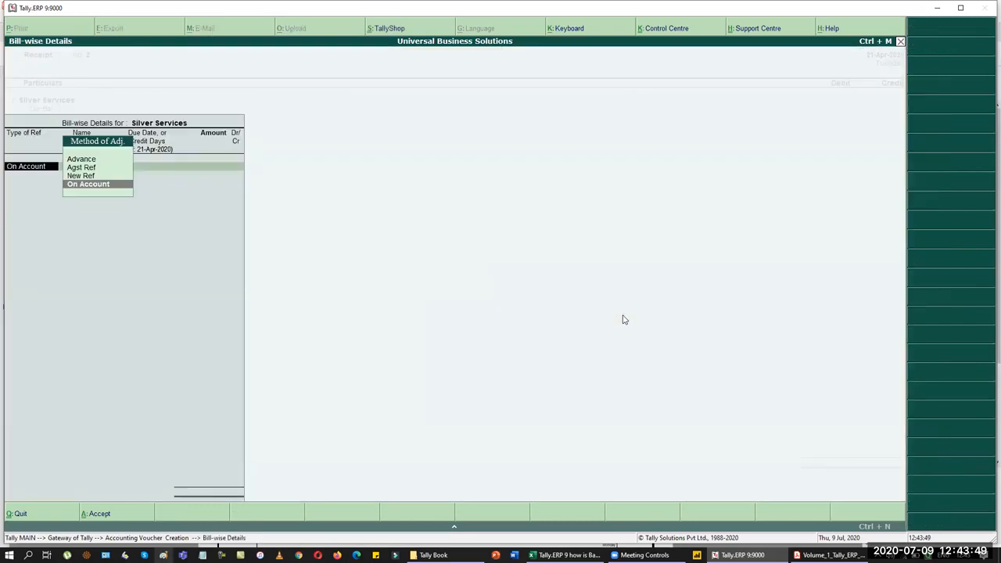
Step: Record the 25,000 as an Advance against reference PO
{"action": "key", "text": "Up"}
{"action": "key", "text": "Up"}
{"action": "key", "text": "Up"}
{"action": "key", "text": "Return"}
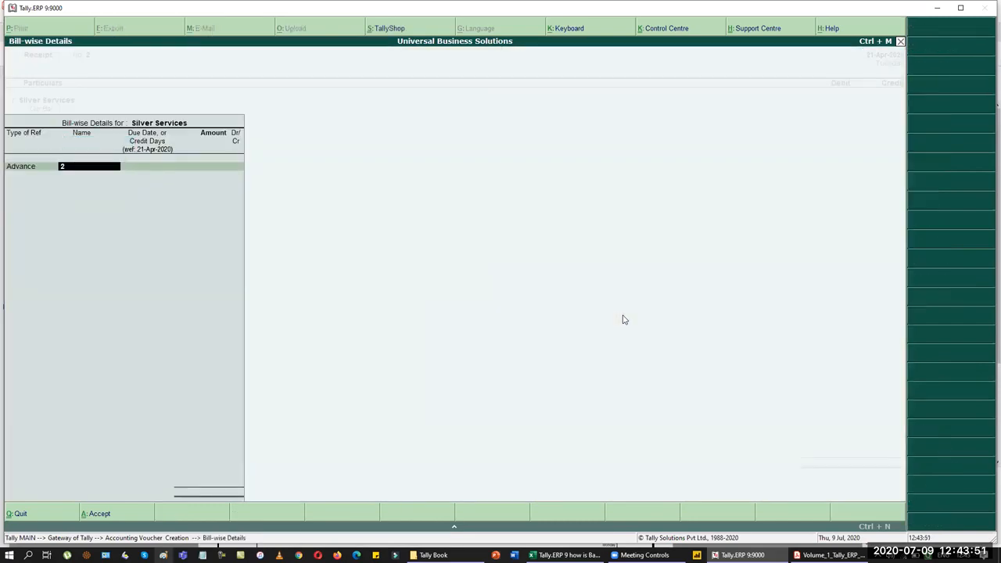
{"action": "type", "text": "PO"}
{"action": "key", "text": "Return"}
{"action": "key", "text": "Return"}
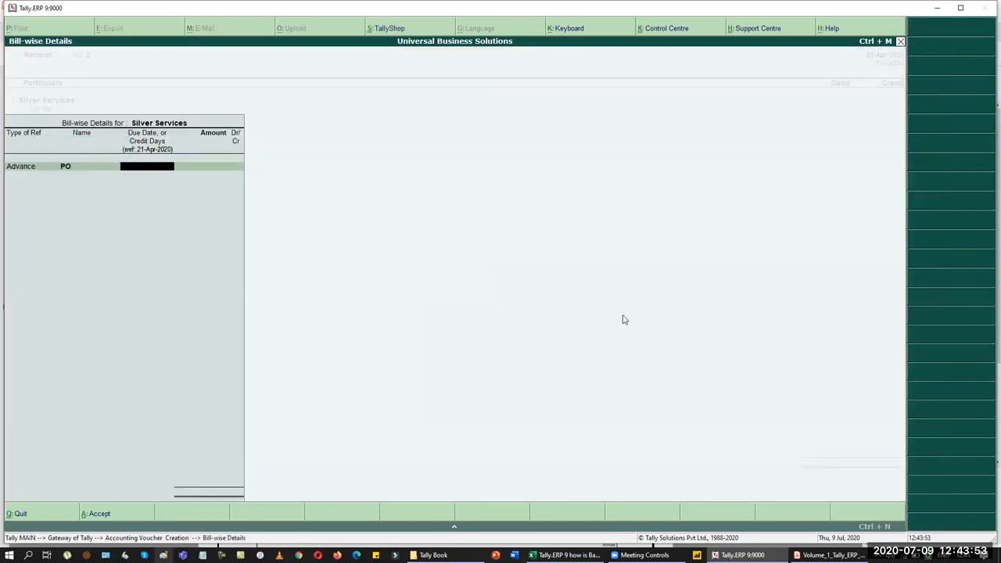
{"action": "type", "text": "25000"}
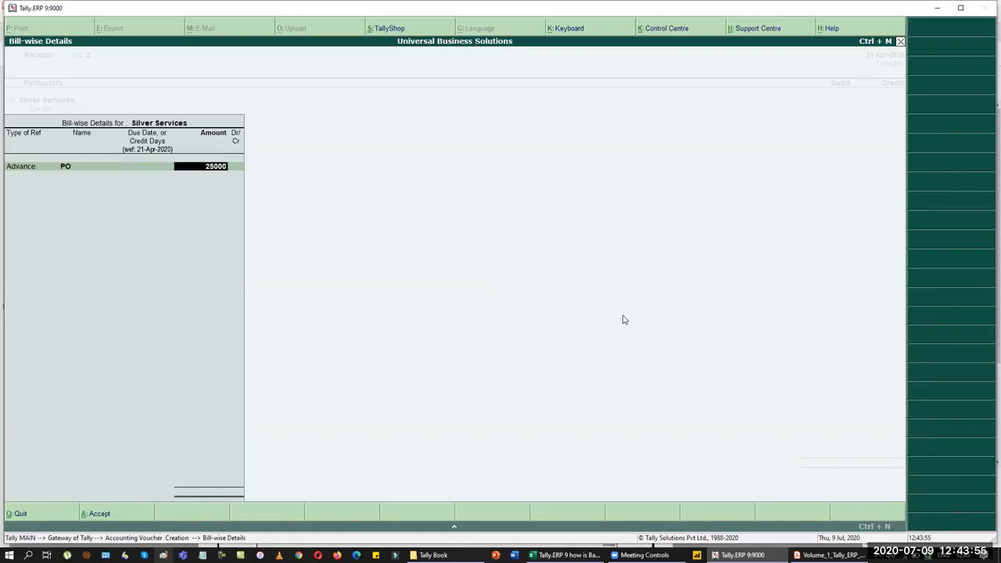
{"action": "key", "text": "Return"}
{"action": "key", "text": "Return"}
{"action": "key", "text": "Return"}
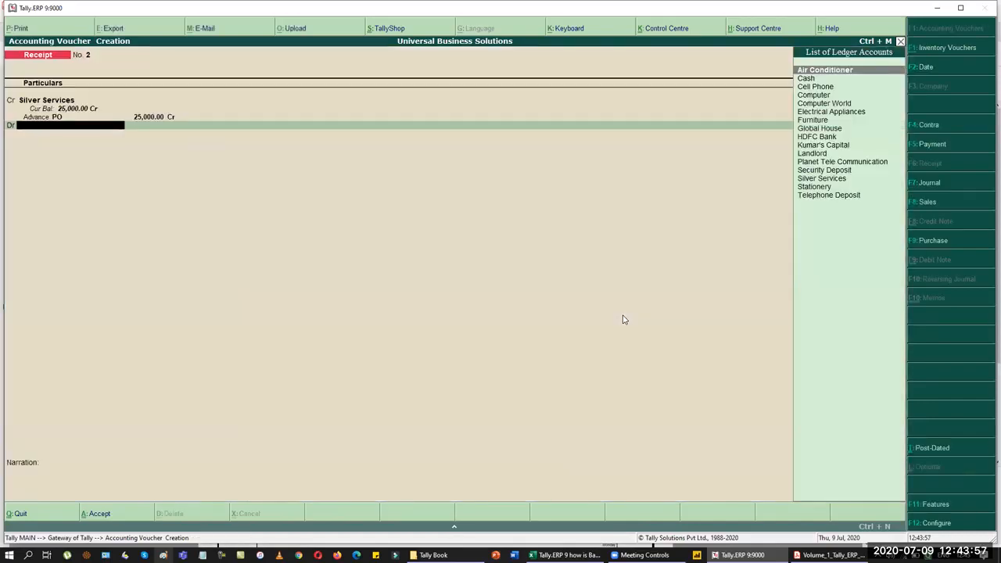
{"action": "type", "text": "hd"}
Step: Debit HDFC Bank with cheque 151512 dated 21-Apr-2020 and accept the receipt
{"action": "key", "text": "Return"}
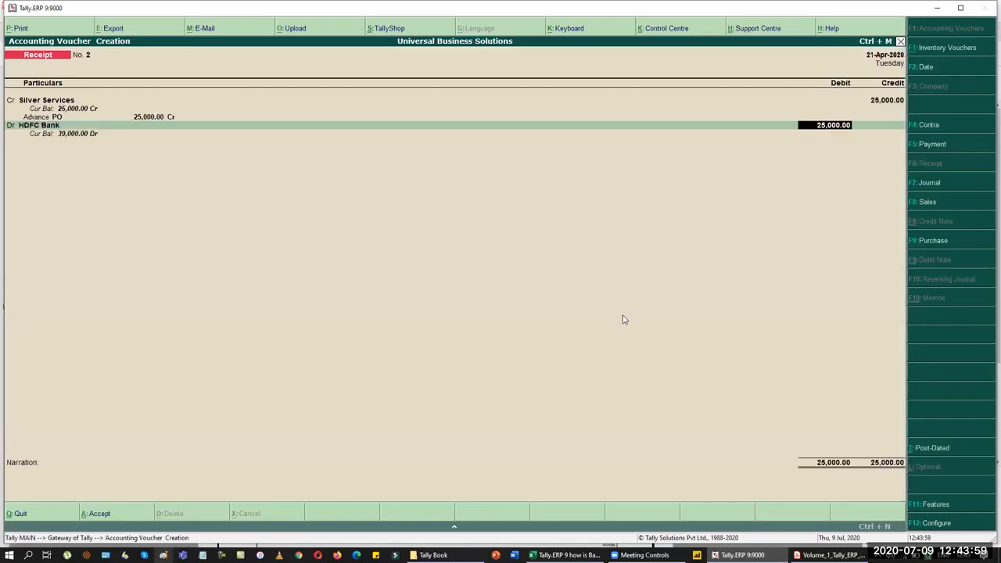
{"action": "key", "text": "Return"}
{"action": "key", "text": "Return"}
{"action": "key", "text": "Return"}
{"action": "key", "text": "alt+Tab"}
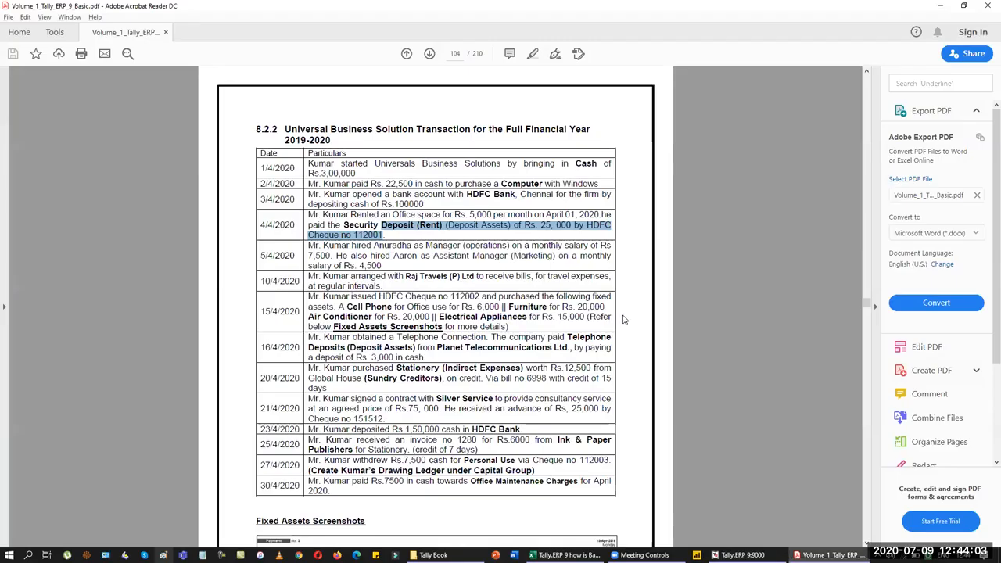
{"action": "key", "text": "alt+Tab"}
{"action": "type", "text": "151512"}
{"action": "key", "text": "Return"}
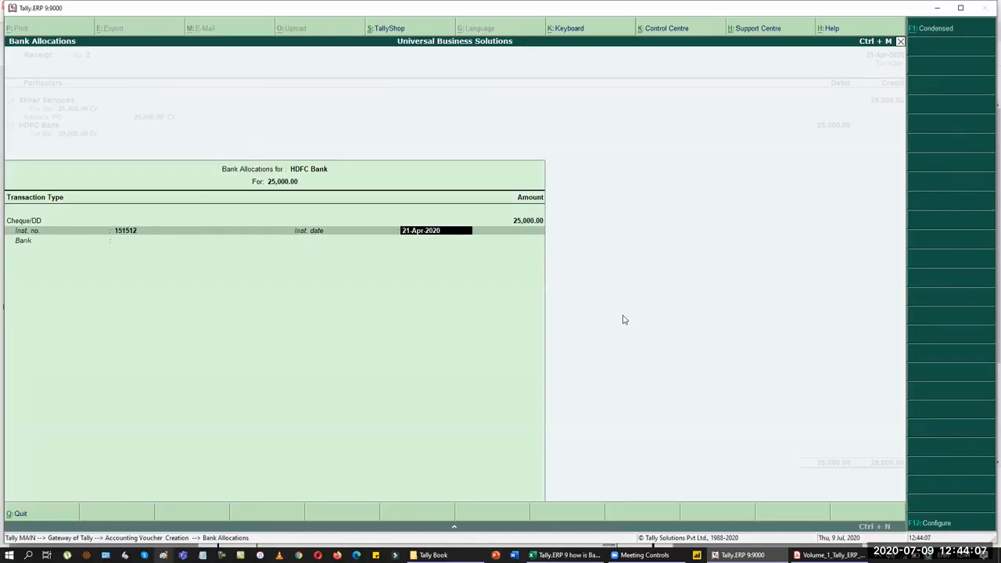
{"action": "key", "text": "Return"}
{"action": "key", "text": "Return"}
{"action": "key", "text": "Return"}
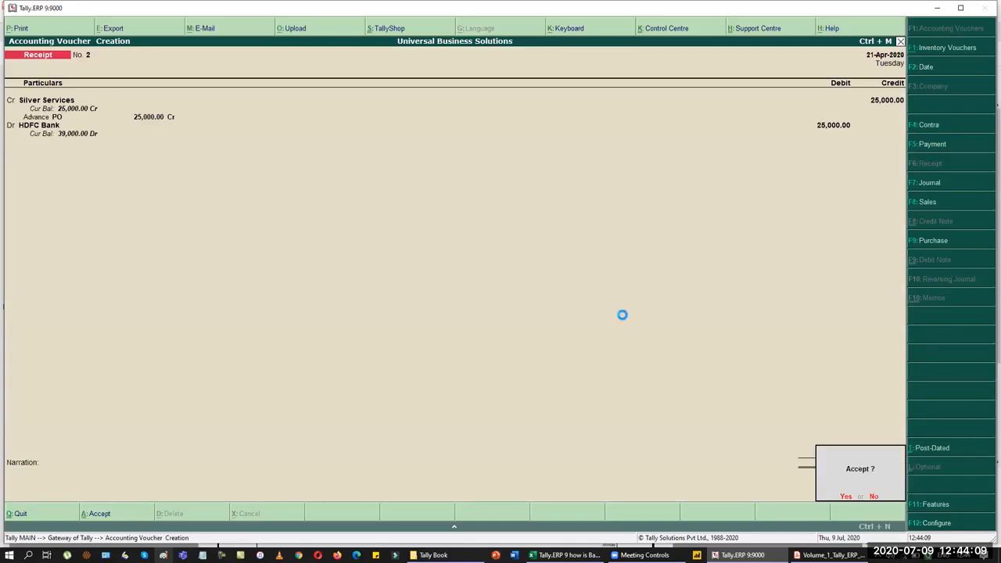
{"action": "key", "text": "Return"}
{"action": "key", "text": "alt+Tab"}
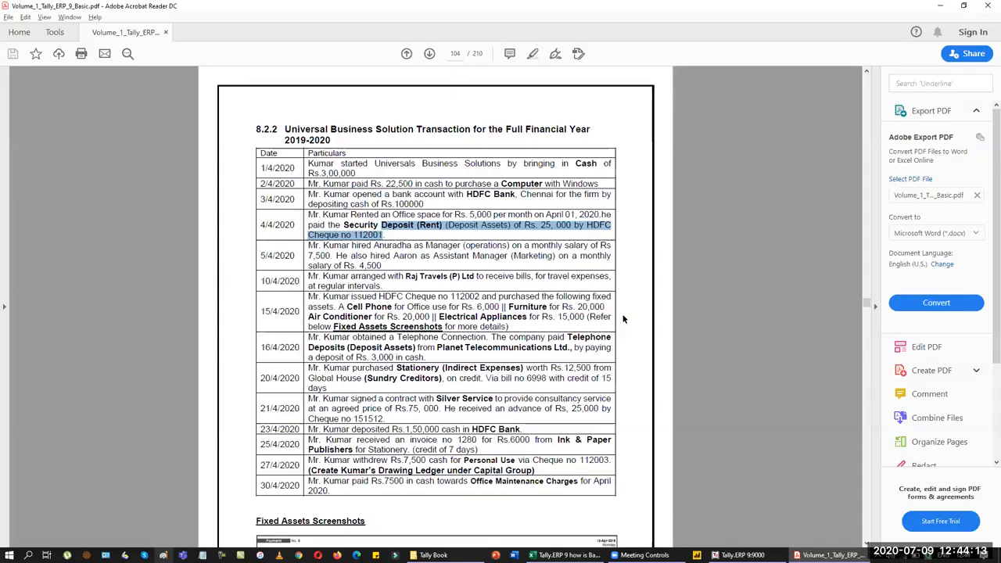
{"action": "key", "text": "alt+Tab"}
{"action": "key", "text": "F2"}
Step: In a Contra voucher dated 23-Apr-2020, credit Cash 1,50,000 and debit HDFC Bank
{"action": "type", "text": "23-4"}
{"action": "key", "text": "Return"}
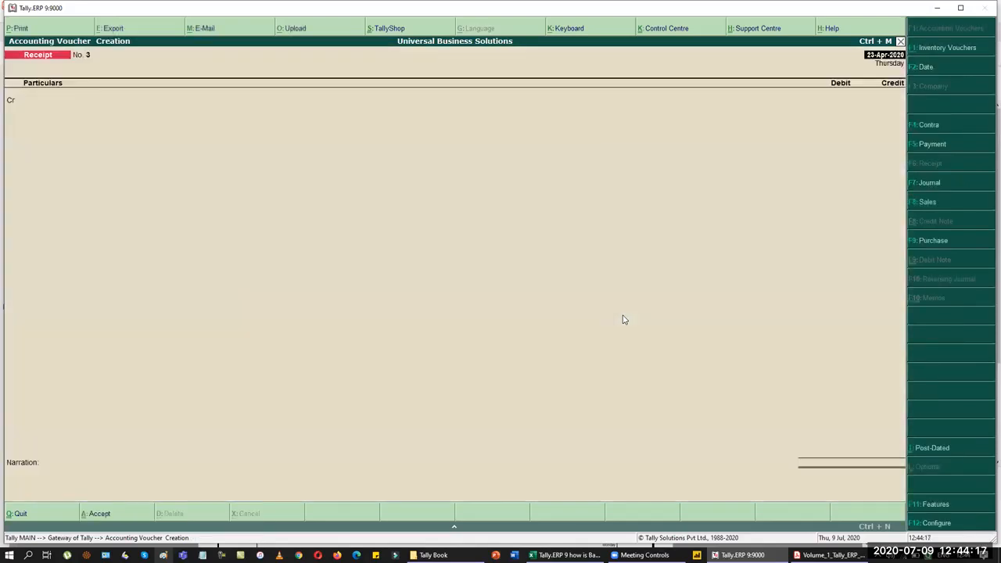
{"action": "key", "text": "F5"}
{"action": "key", "text": "F4"}
{"action": "type", "text": "Cash"}
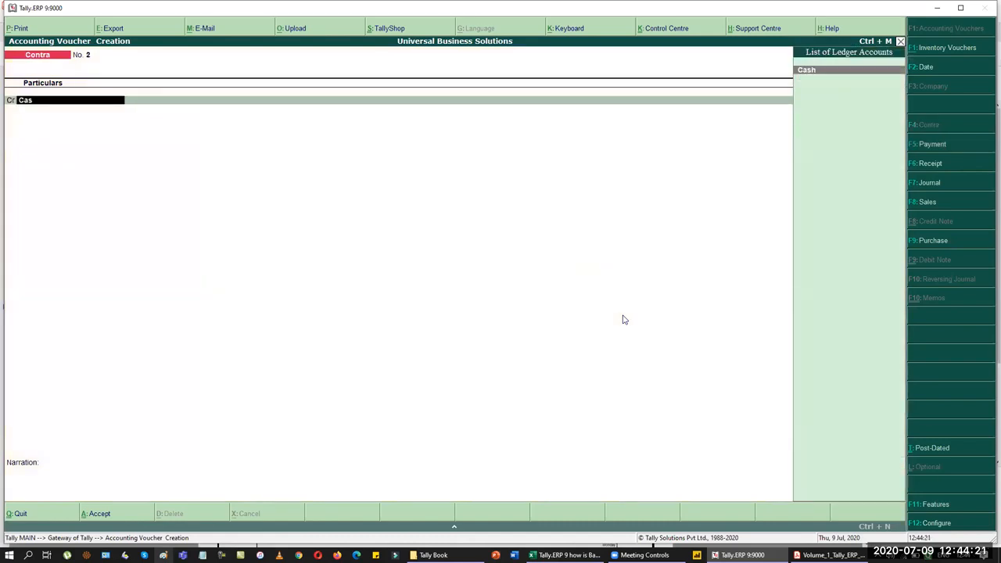
{"action": "key", "text": "Return"}
{"action": "key", "text": "alt+Tab"}
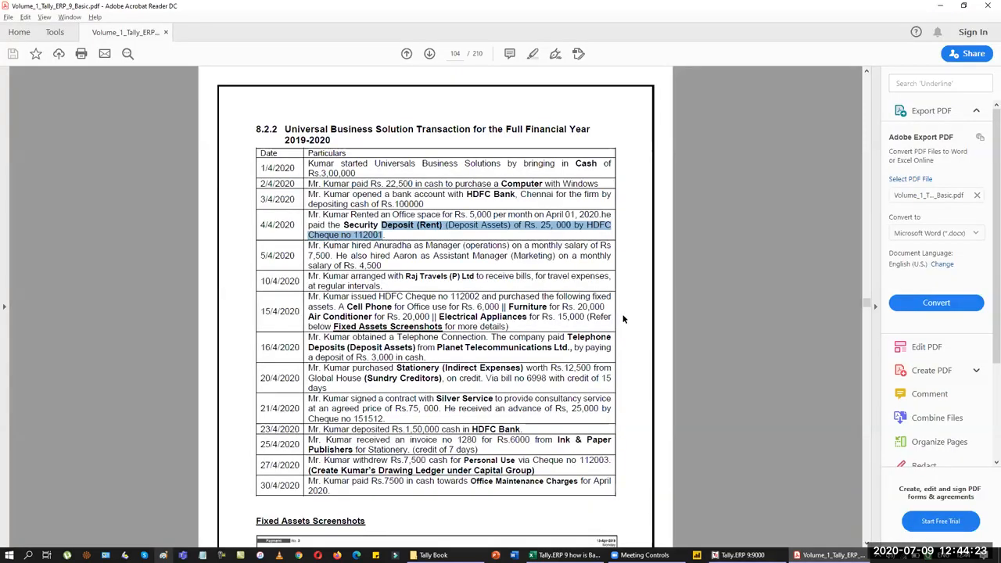
{"action": "key", "text": "alt+Tab"}
{"action": "type", "text": "150000"}
{"action": "key", "text": "Return"}
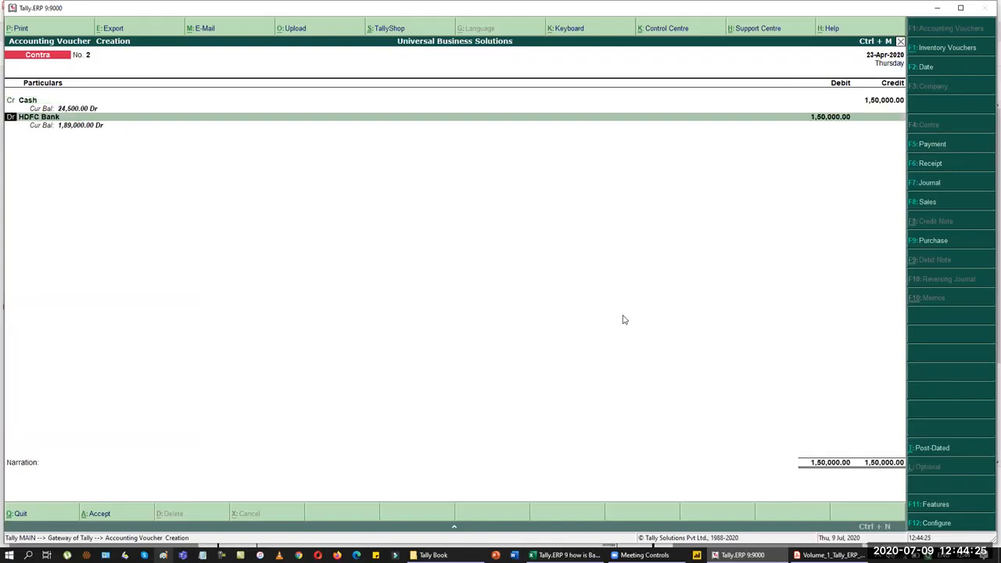
{"action": "key", "text": "Return"}
{"action": "key", "text": "Return"}
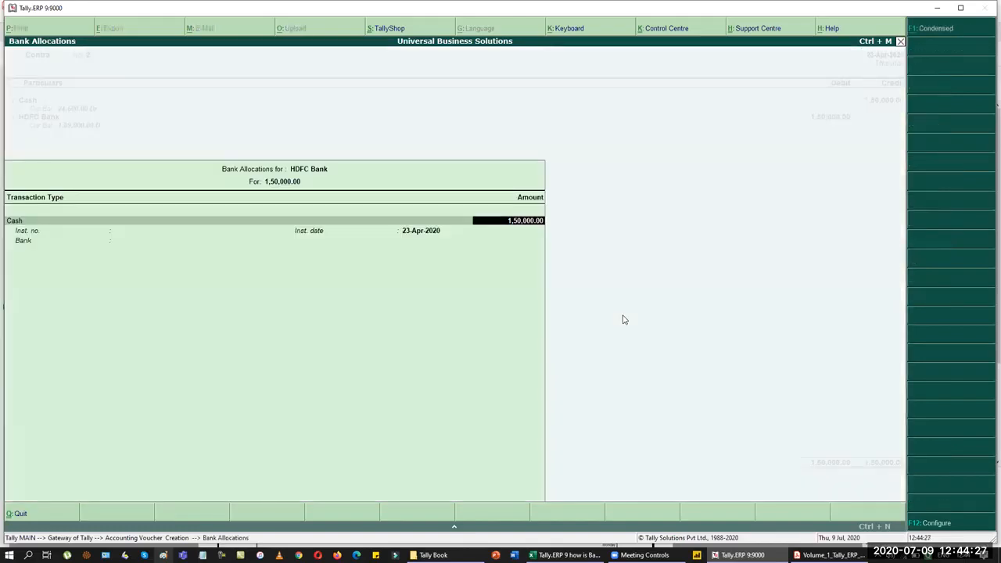
{"action": "key", "text": "Return"}
{"action": "key", "text": "Return"}
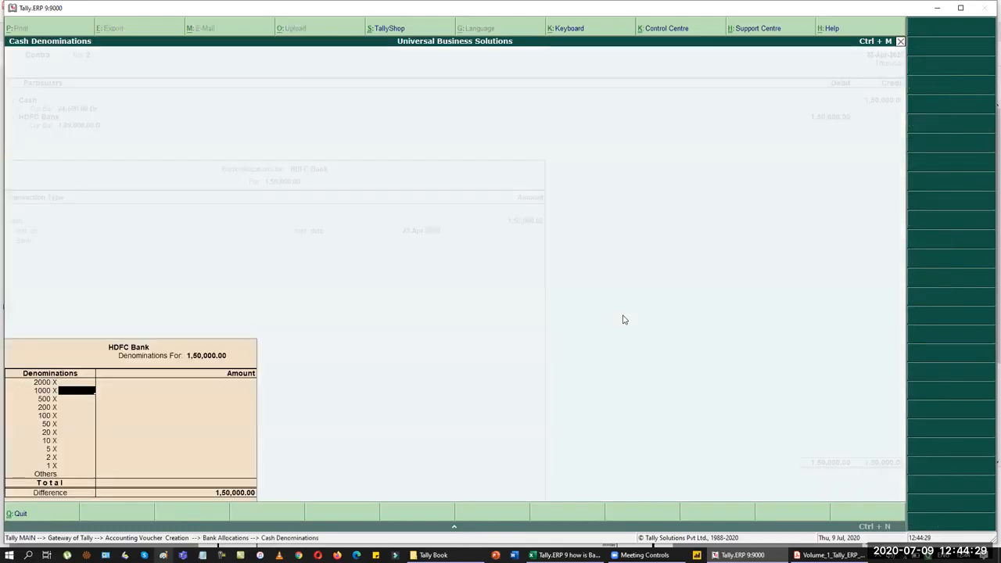
Step: Enter cash denominations of 50 × 2000 and 50 × 1000 notes and save
{"action": "key", "text": "Up"}
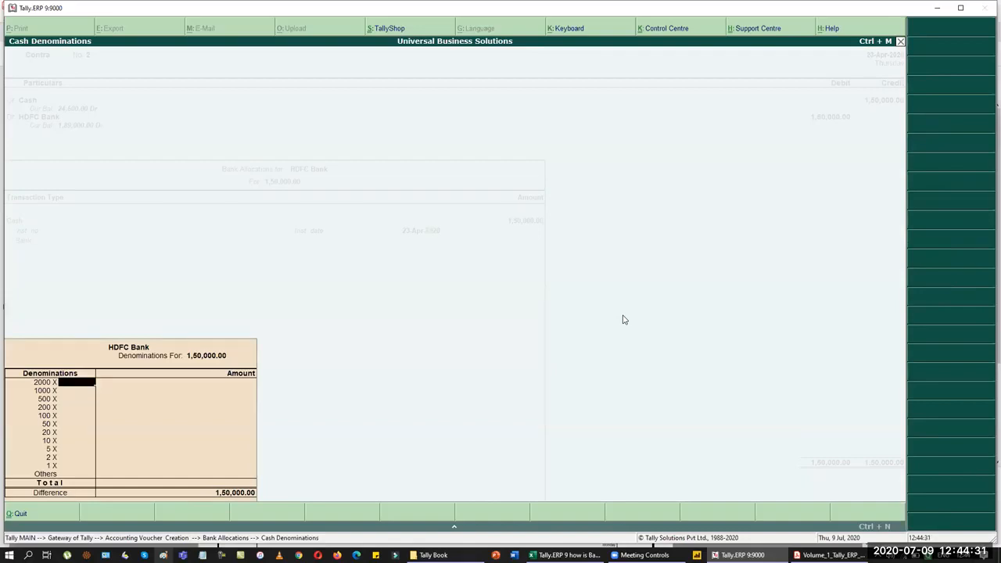
{"action": "type", "text": "50"}
{"action": "key", "text": "Return"}
{"action": "type", "text": "50"}
{"action": "key", "text": "Return"}
{"action": "key", "text": "Return"}
{"action": "key", "text": "Return"}
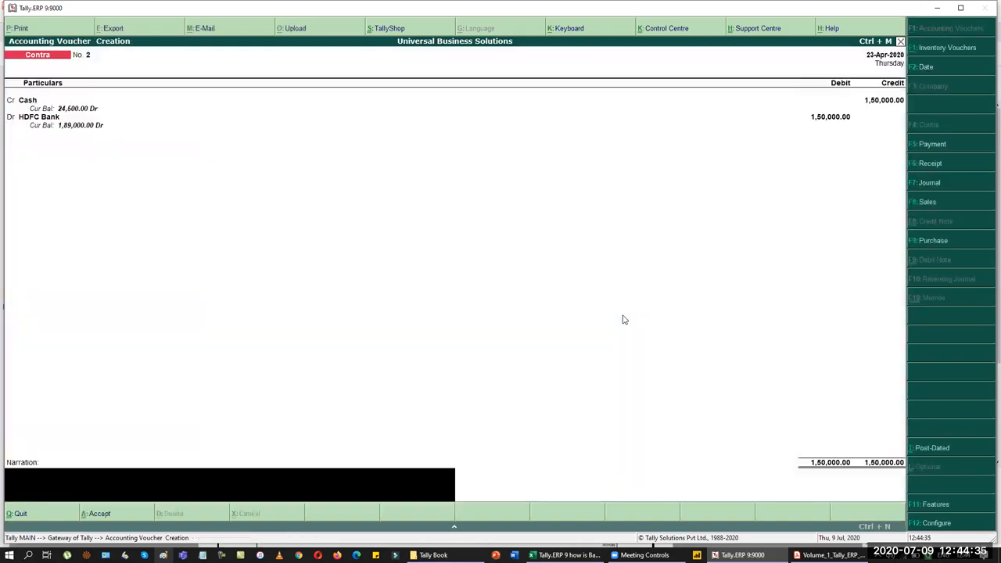
{"action": "key", "text": "Return"}
{"action": "key", "text": "Return"}
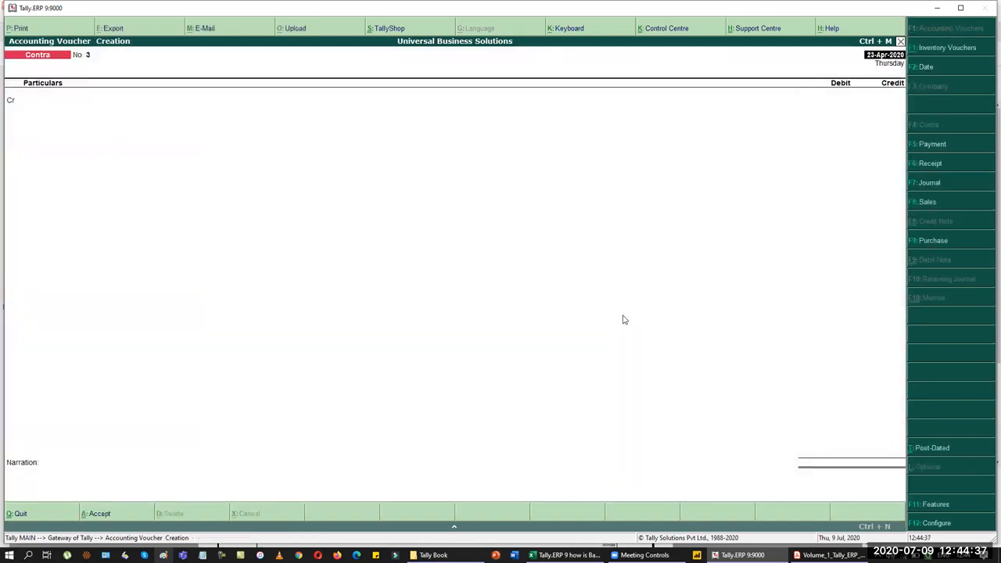
{"action": "key", "text": "alt+Tab"}
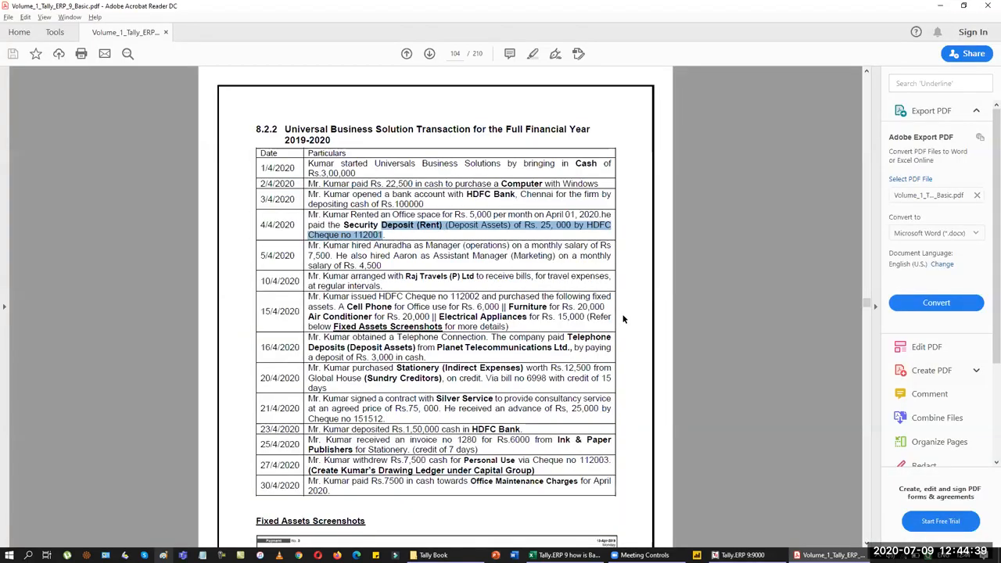
Step: Date the journal 25-Apr-2020 and debit Stationery 6,000
{"action": "key", "text": "alt+Tab"}
{"action": "key", "text": "F2"}
{"action": "type", "text": "25.4"}
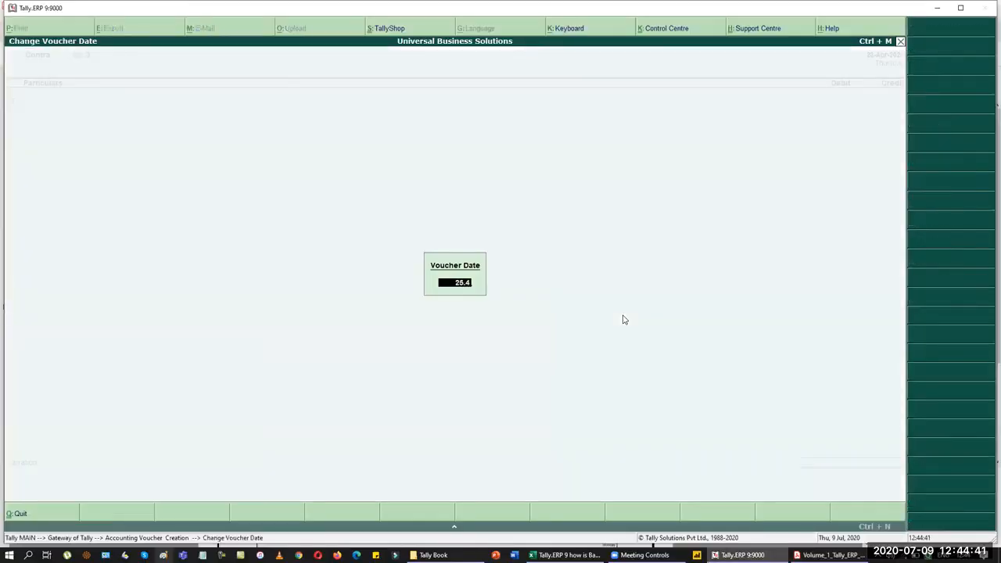
{"action": "key", "text": "Return"}
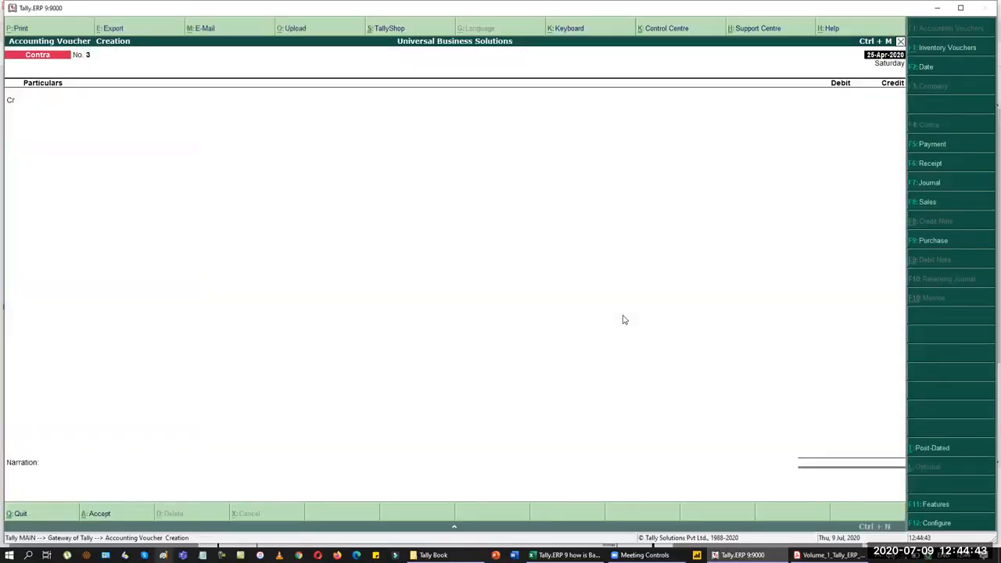
{"action": "key", "text": "Return"}
{"action": "key", "text": "alt+Tab"}
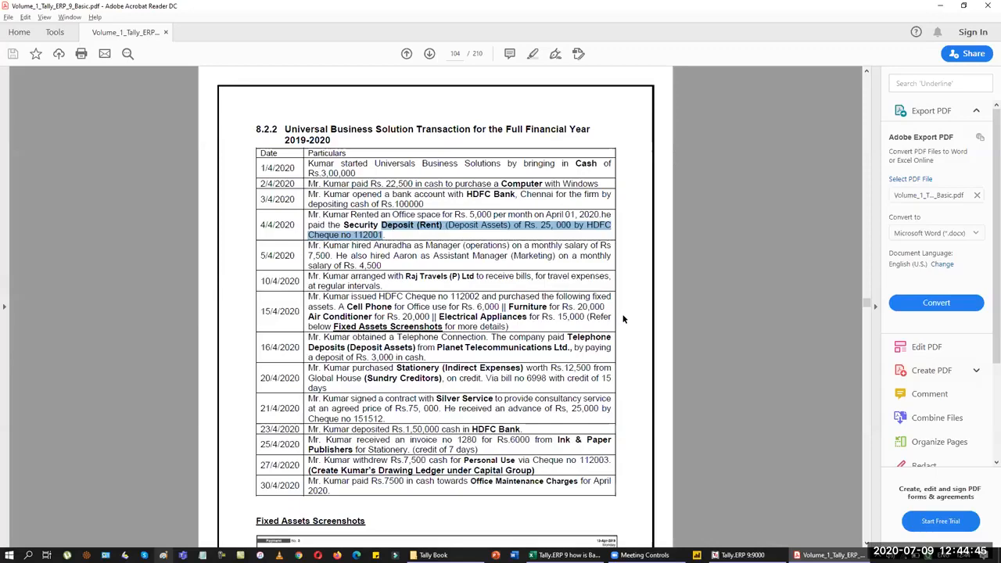
{"action": "key", "text": "alt+Tab"}
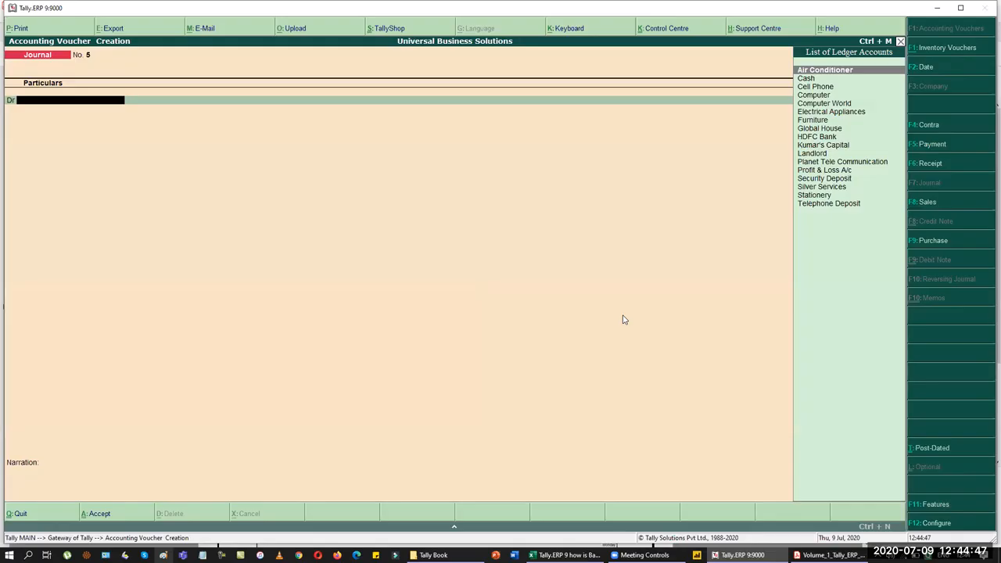
{"action": "type", "text": "St"}
{"action": "key", "text": "Return"}
{"action": "key", "text": "alt+Tab"}
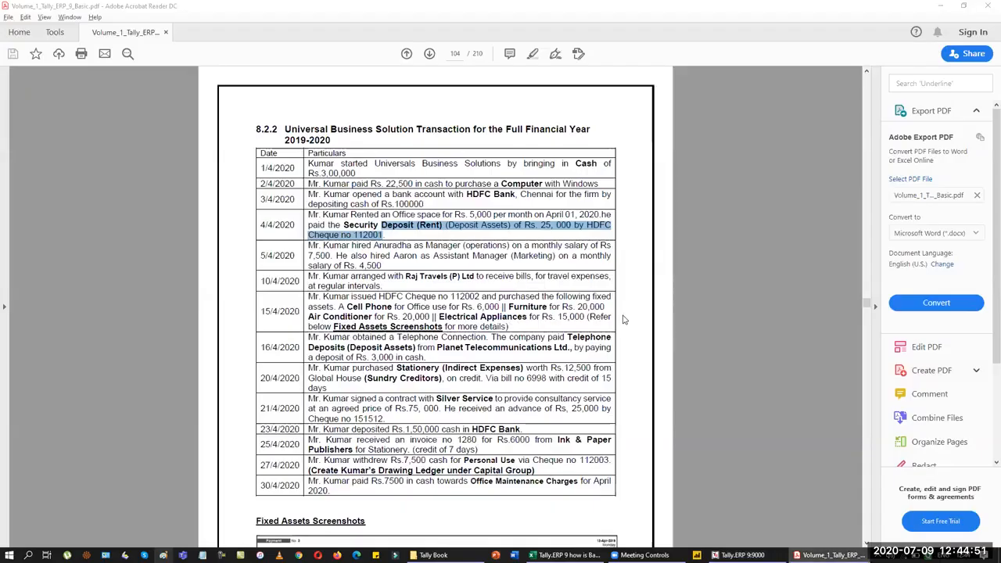
{"action": "key", "text": "alt+Tab"}
{"action": "key", "text": "Return"}
{"action": "key", "text": "Return"}
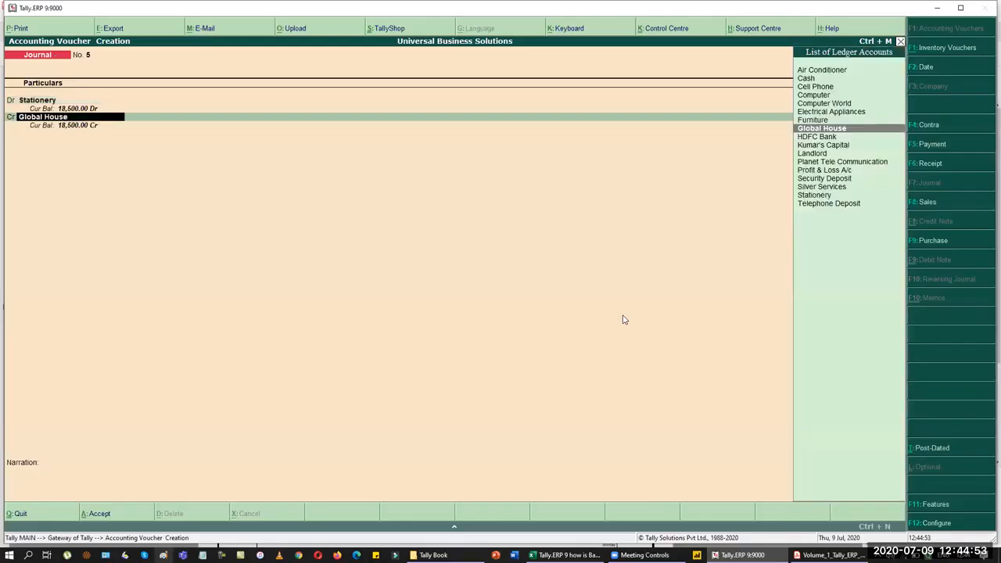
Step: Create the credit ledger Ink and Paper Publishers under Sundry Creditors
{"action": "key", "text": "alt+c"}
{"action": "type", "text": "Ink and Paper Publisher"}
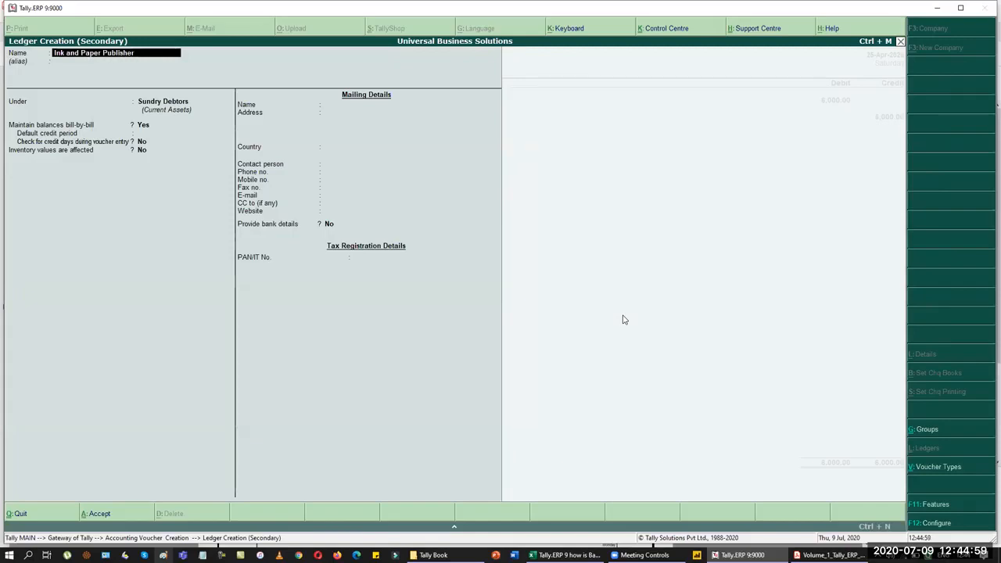
{"action": "type", "text": "s"}
{"action": "key", "text": "Return"}
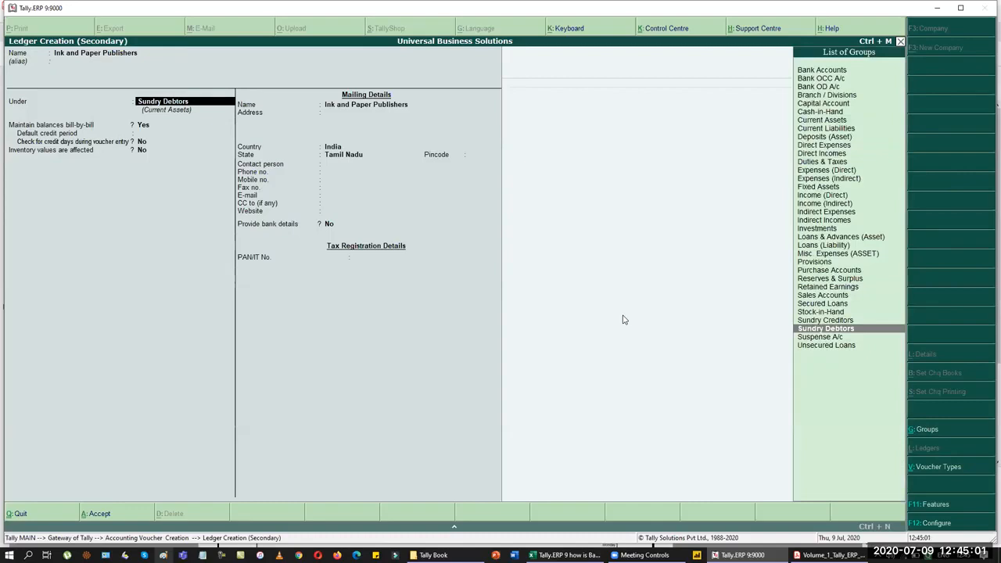
{"action": "type", "text": "Cre"}
{"action": "key", "text": "Return"}
{"action": "key", "text": "Return"}
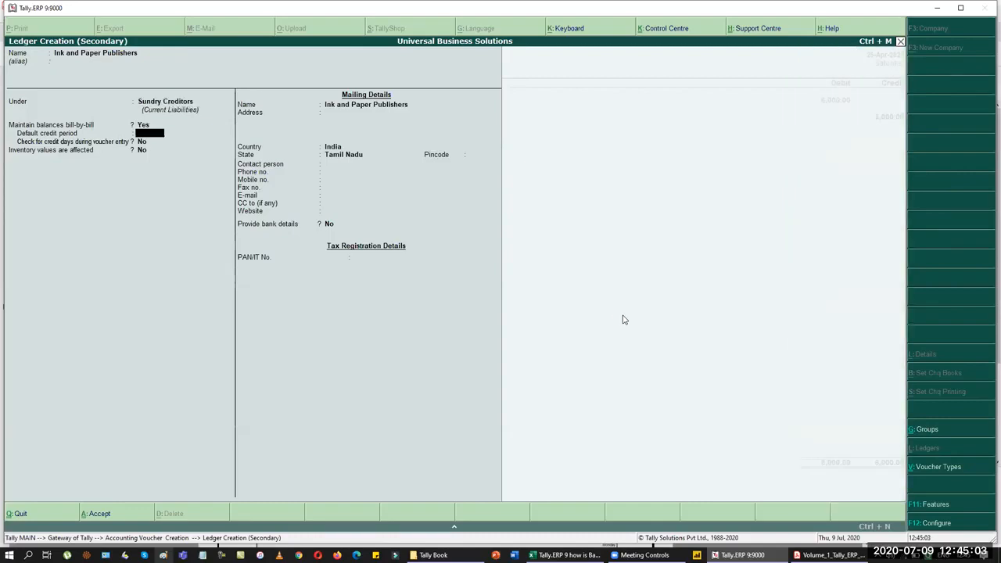
{"action": "key", "text": "ctrl+a"}
Step: Add new bill reference 1280 for 6,000 with 7 days' credit and save journal 5
{"action": "key", "text": "Return"}
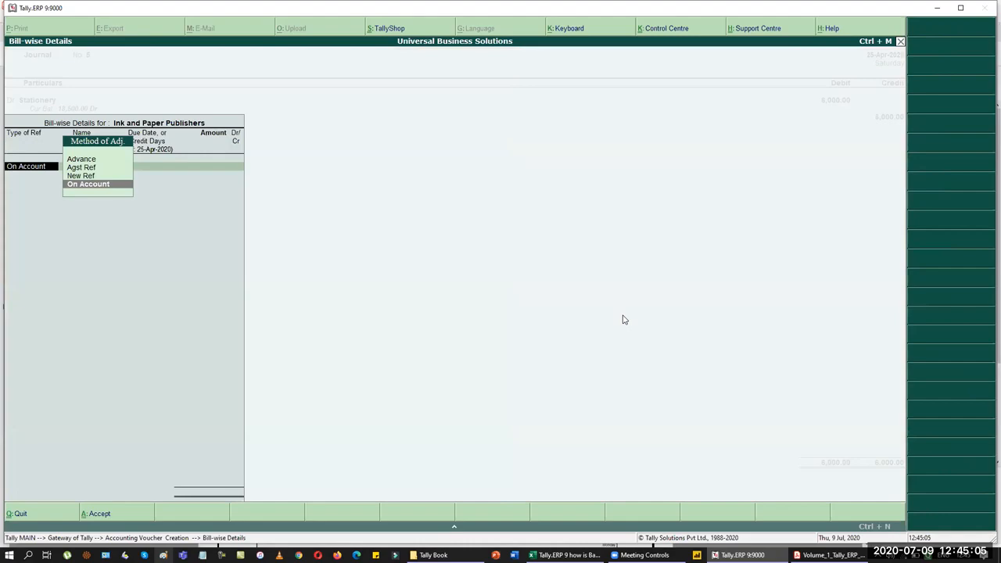
{"action": "key", "text": "Up"}
{"action": "key", "text": "Return"}
{"action": "key", "text": "alt+Tab"}
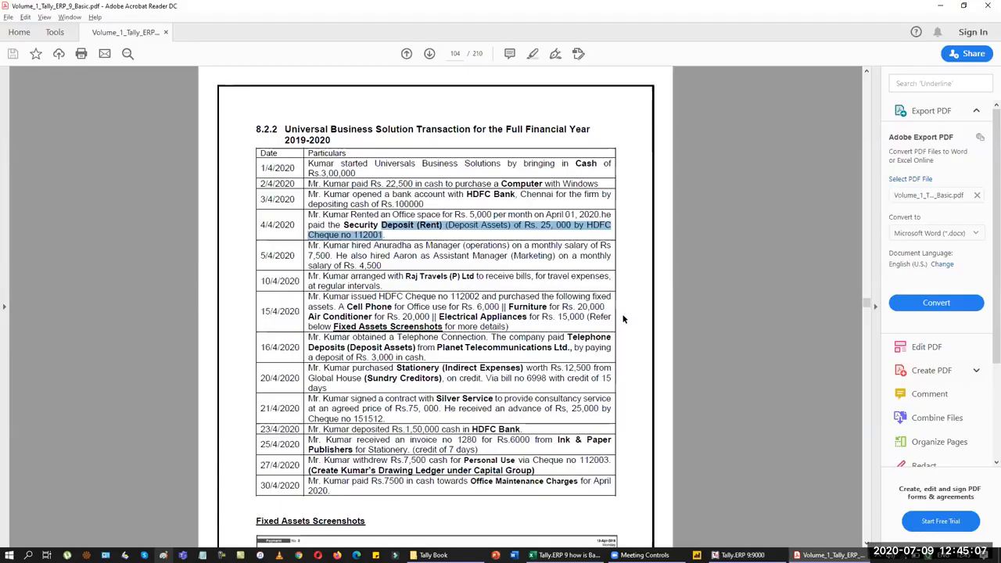
{"action": "key", "text": "alt+Tab"}
{"action": "type", "text": "128"}
{"action": "key", "text": "alt+Tab"}
{"action": "key", "text": "alt+Tab"}
{"action": "type", "text": "7"}
{"action": "key", "text": "Return"}
{"action": "type", "text": "6,000"}
{"action": "key", "text": "Return"}
{"action": "key", "text": "Return"}
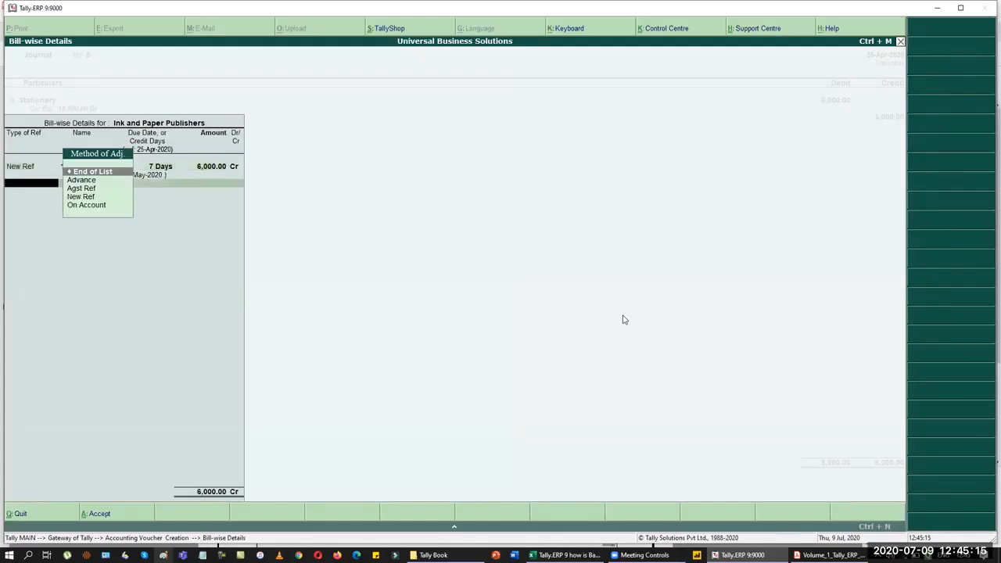
{"action": "key", "text": "Return"}
{"action": "key", "text": "Return"}
{"action": "key", "text": "Return"}
{"action": "key", "text": "alt+Tab"}
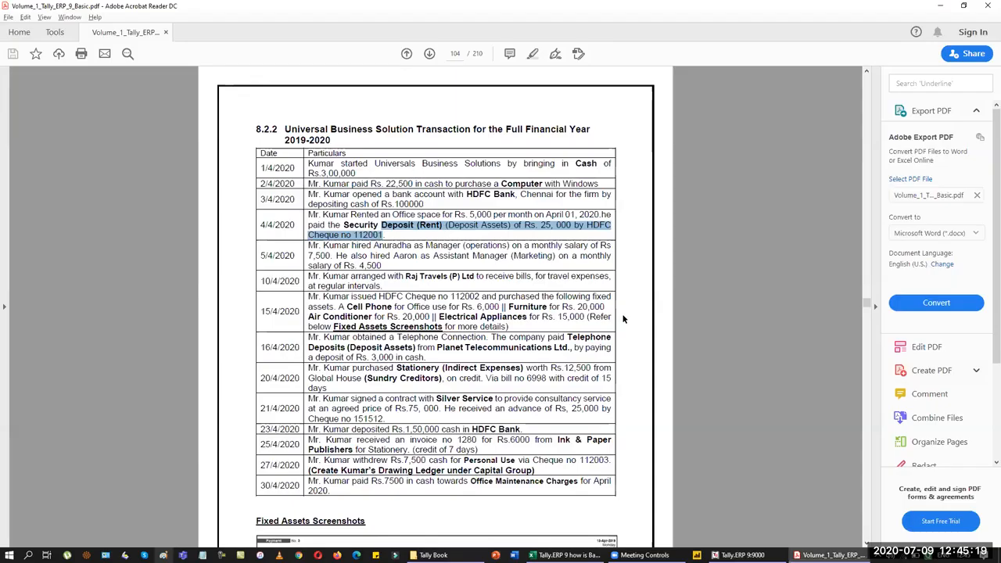
{"action": "key", "text": "alt+Tab"}
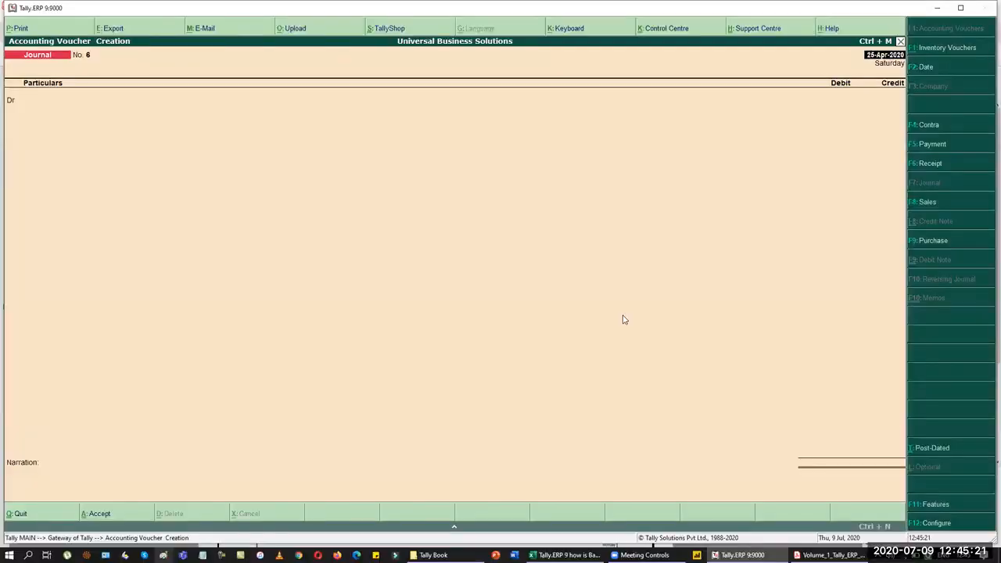
Step: Date the journal 27-Apr and create ledger Kumar's Drawing under Capital Account
{"action": "key", "text": "F2"}
{"action": "type", "text": "27-4"}
{"action": "key", "text": "Return"}
{"action": "key", "text": "alt+c"}
{"action": "type", "text": "Kumar's Drawing"}
{"action": "key", "text": "Return"}
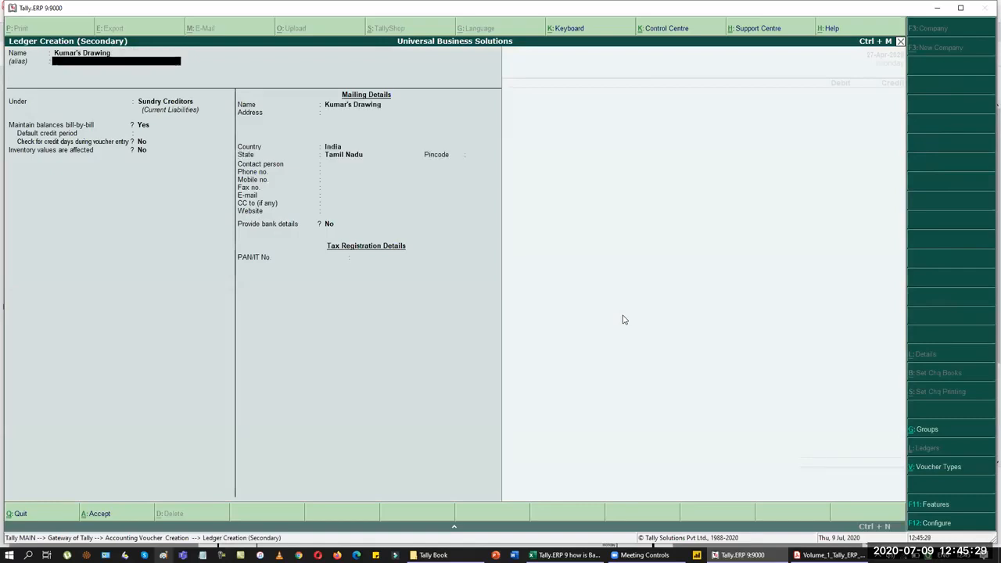
{"action": "key", "text": "Return"}
{"action": "type", "text": "Cap"}
{"action": "key", "text": "Return"}
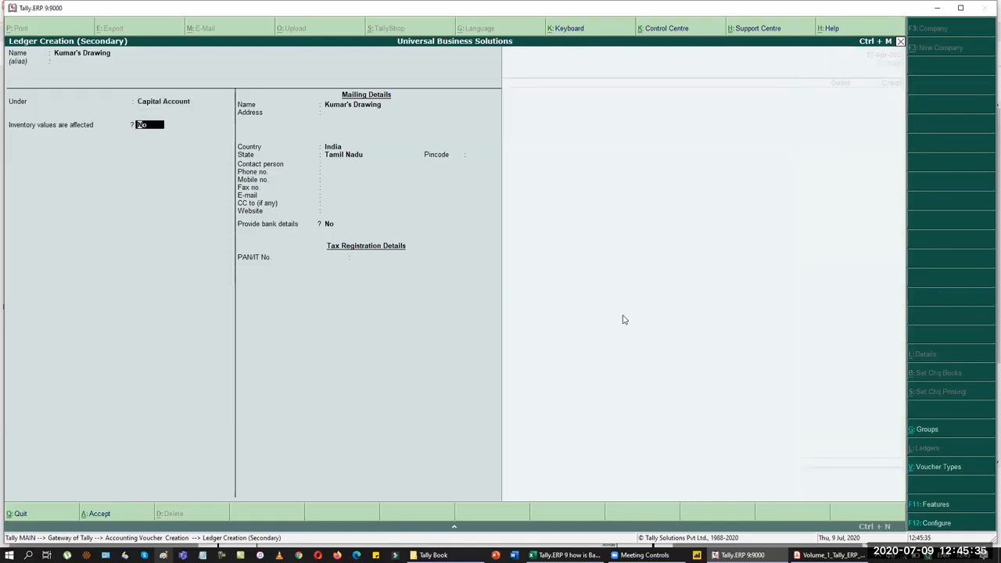
{"action": "key", "text": "Return"}
{"action": "key", "text": "ctrl+a"}
Step: Debit Kumar's Drawing 7,500 against HDFC Bank, recording cheque 112003 in bank allocations
{"action": "type", "text": "750"}
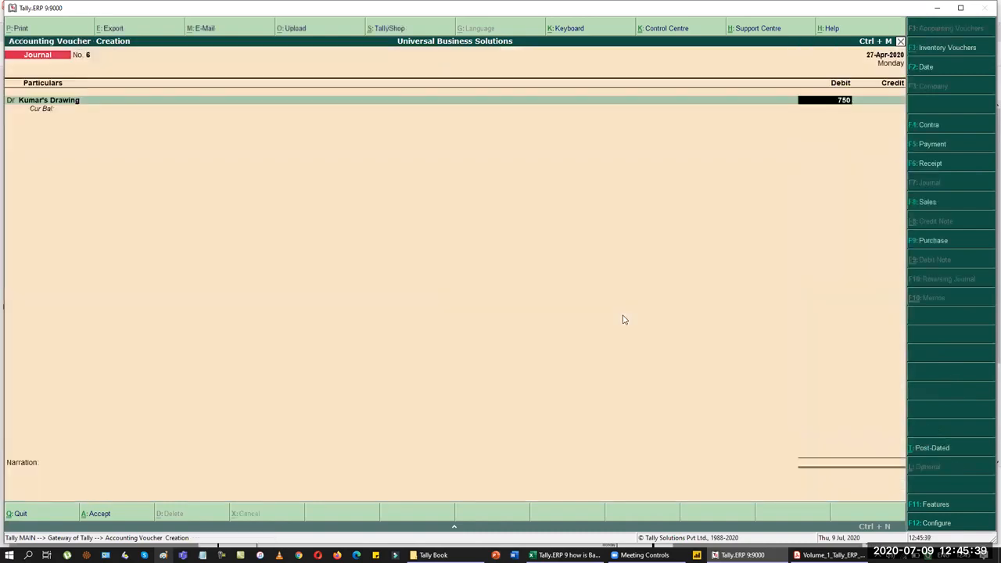
{"action": "type", "text": "0"}
{"action": "key", "text": "Return"}
{"action": "type", "text": "Hd"}
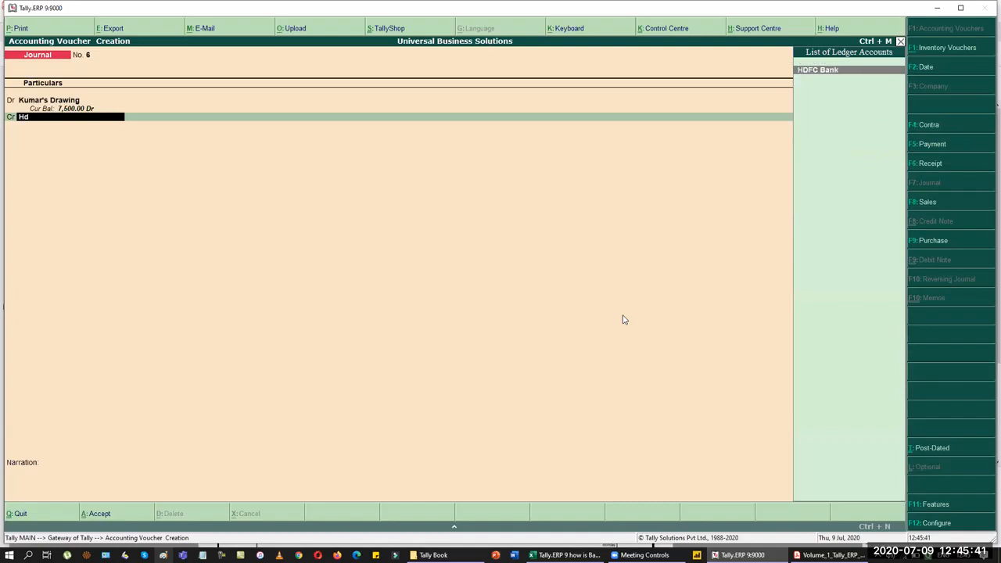
{"action": "key", "text": "Return"}
{"action": "key", "text": "Return"}
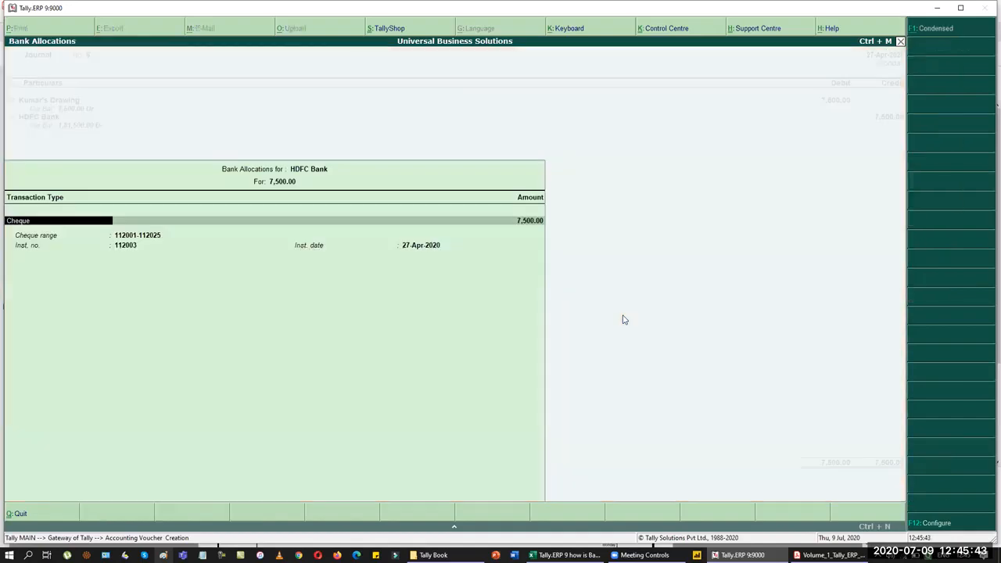
{"action": "key", "text": "alt+Tab"}
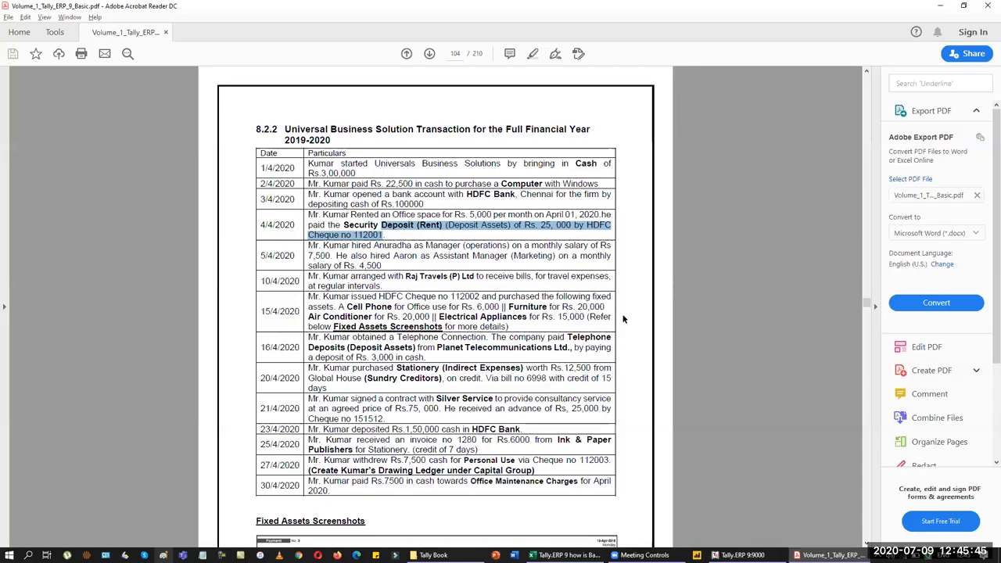
{"action": "key", "text": "alt+Tab"}
{"action": "key", "text": "Return"}
{"action": "key", "text": "Return"}
{"action": "key", "text": "Return"}
{"action": "key", "text": "Return"}
{"action": "key", "text": "Return"}
{"action": "key", "text": "Return"}
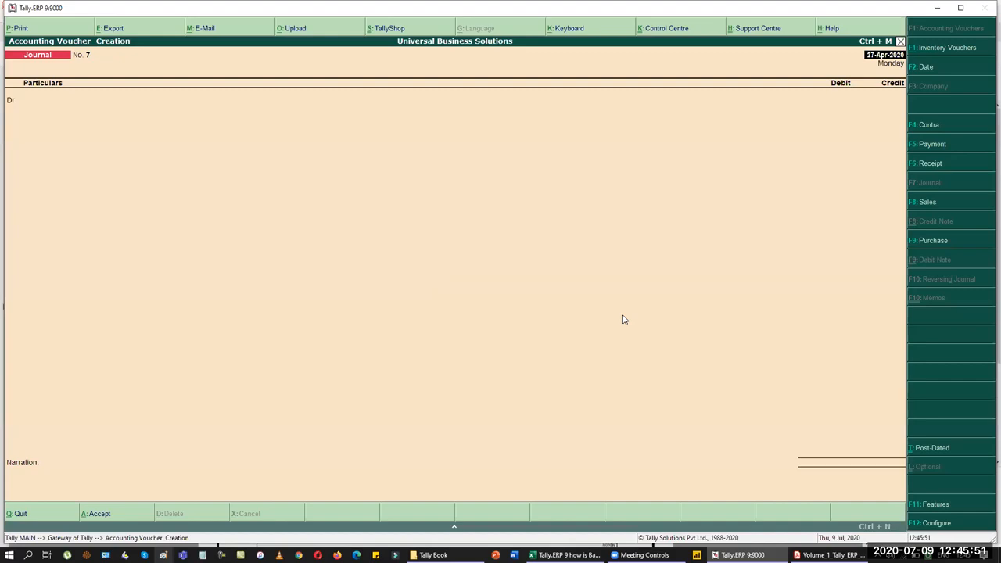
Step: Date the next journal 30-Apr and create ledger Office Maintenance under Indirect Expenses
{"action": "key", "text": "alt+Tab"}
{"action": "key", "text": "alt+Tab"}
{"action": "key", "text": "F2"}
{"action": "type", "text": "30"}
{"action": "key", "text": "Return"}
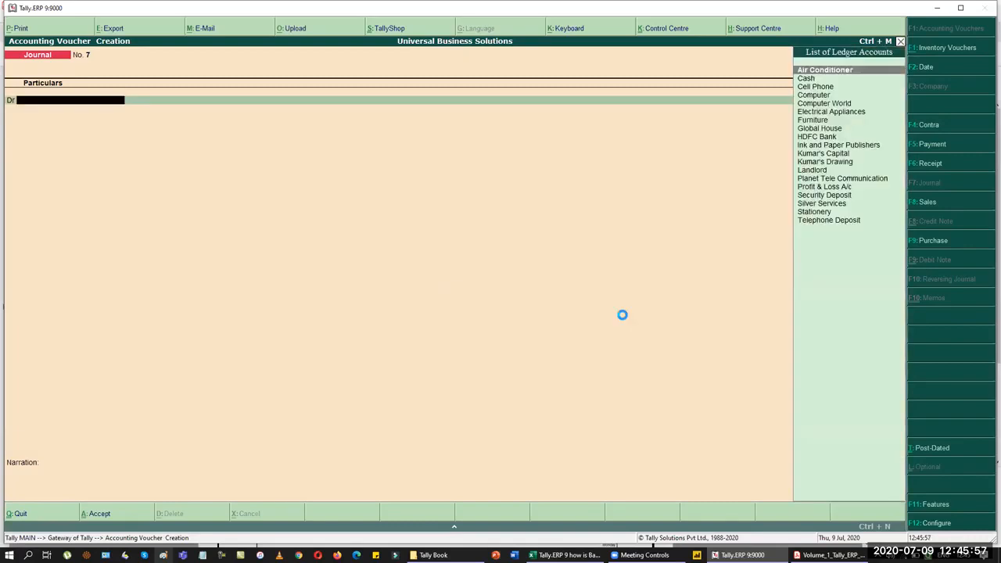
{"action": "key", "text": "alt+c"}
{"action": "type", "text": "Office Ma"}
{"action": "key", "text": "BackSpace"}
{"action": "type", "text": "intenane"}
{"action": "type", "text": "e"}
{"action": "key", "text": "Return"}
{"action": "key", "text": "Return"}
{"action": "type", "text": "Ind"}
{"action": "key", "text": "Return"}
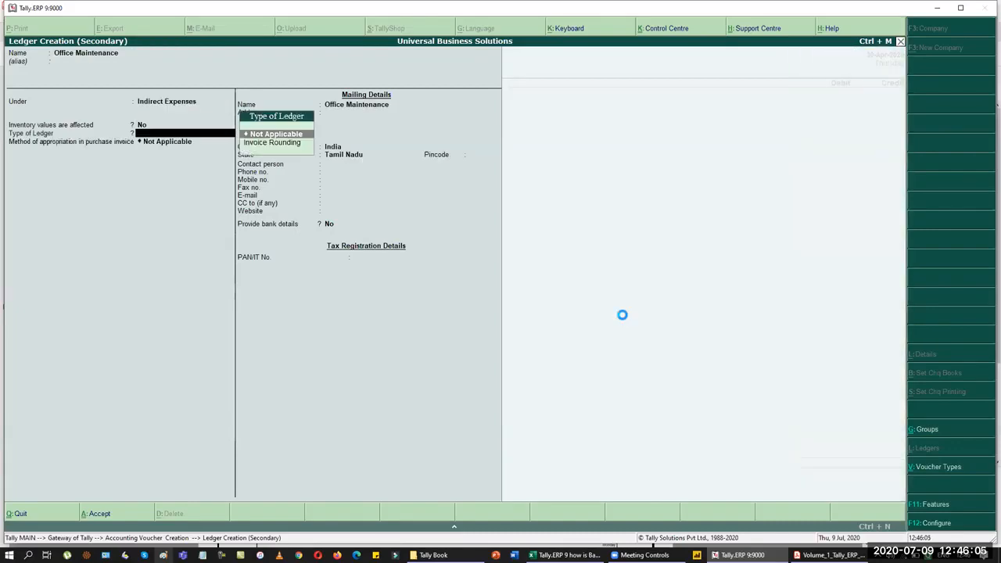
{"action": "key", "text": "ctrl+a"}
Step: Debit Office Maintenance 7,500 against Cash and save journal 7
{"action": "key", "text": "Return"}
{"action": "type", "text": "7500"}
{"action": "key", "text": "Return"}
{"action": "key", "text": "Return"}
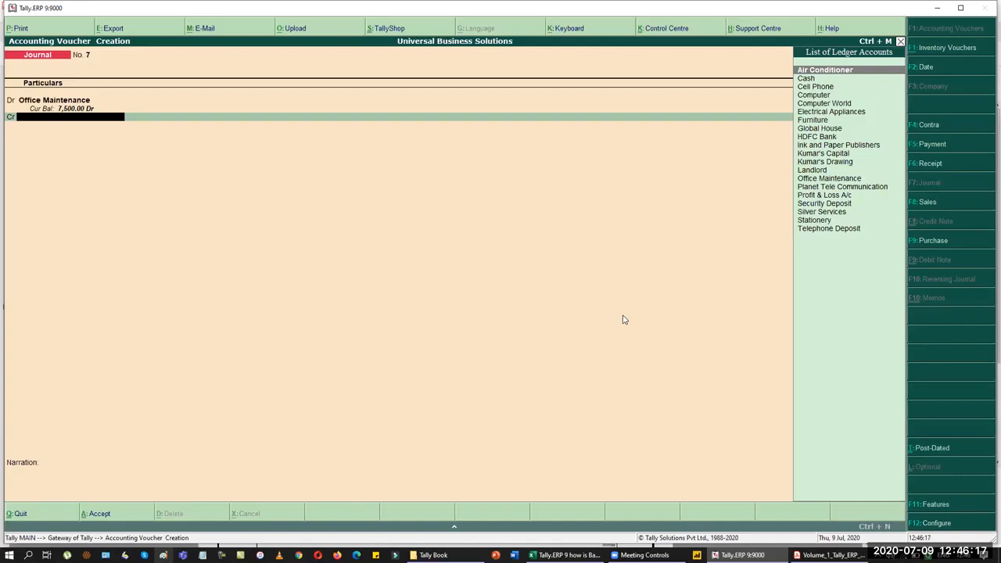
{"action": "type", "text": "Cash"}
{"action": "key", "text": "Return"}
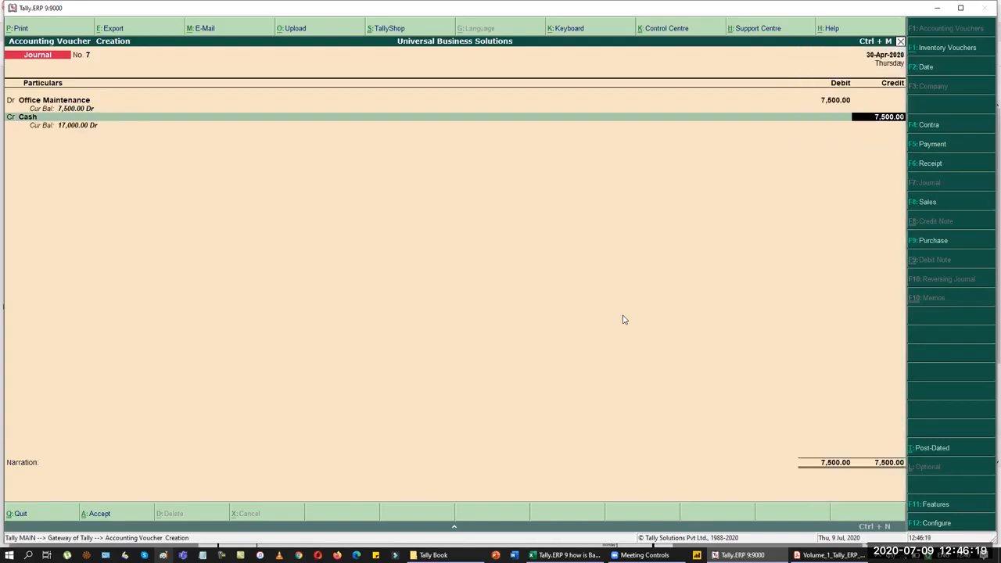
{"action": "key", "text": "Return"}
{"action": "key", "text": "Return"}
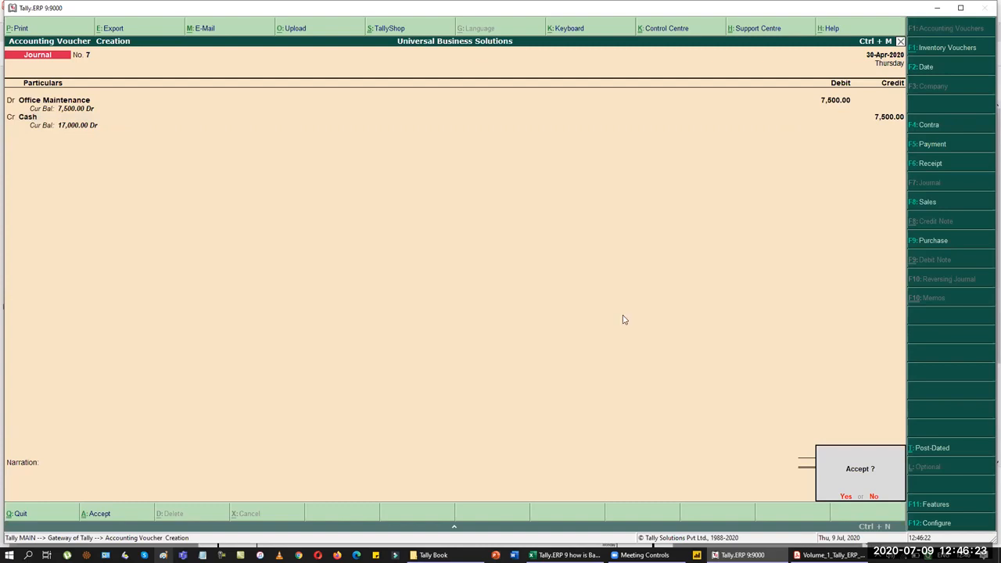
{"action": "key", "text": "Return"}
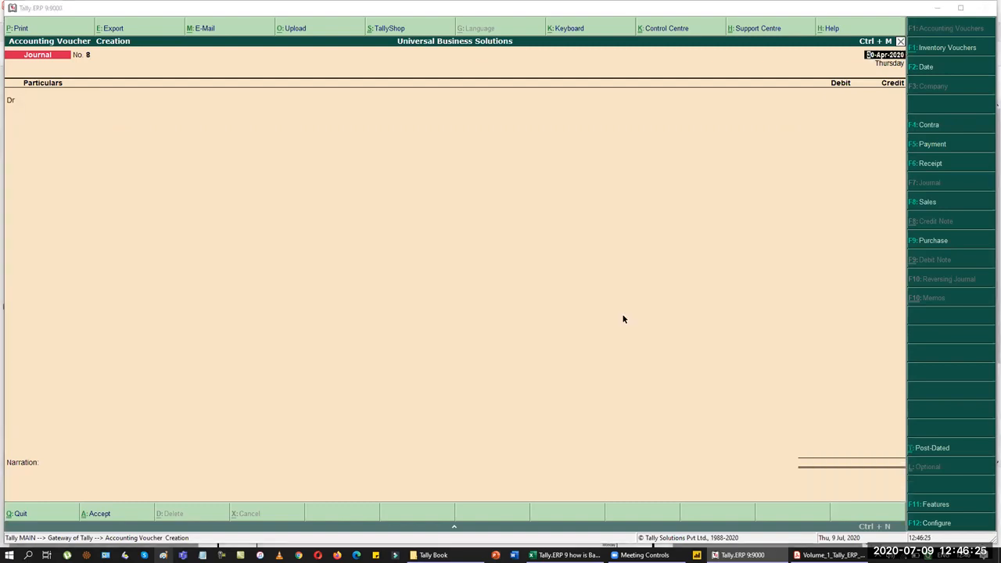
{"action": "key", "text": "alt+Tab"}
Step: Scroll the PDF to the section 8.2.3 Daybook reporting table on page 105
{"action": "scroll", "coordinate": [659, 380], "scroll_direction": "down", "scroll_amount": 2}
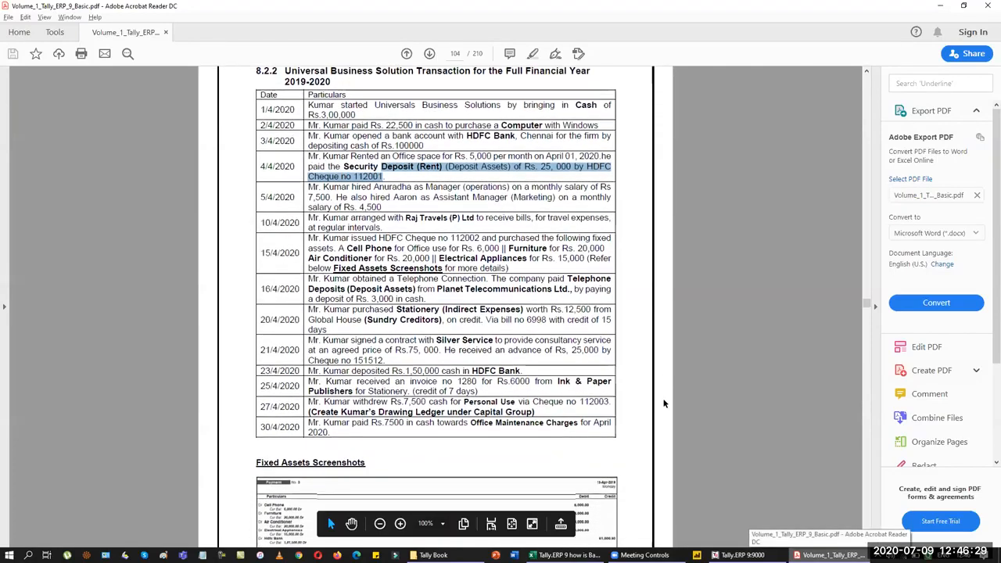
{"action": "scroll", "coordinate": [664, 403], "scroll_direction": "down", "scroll_amount": 5}
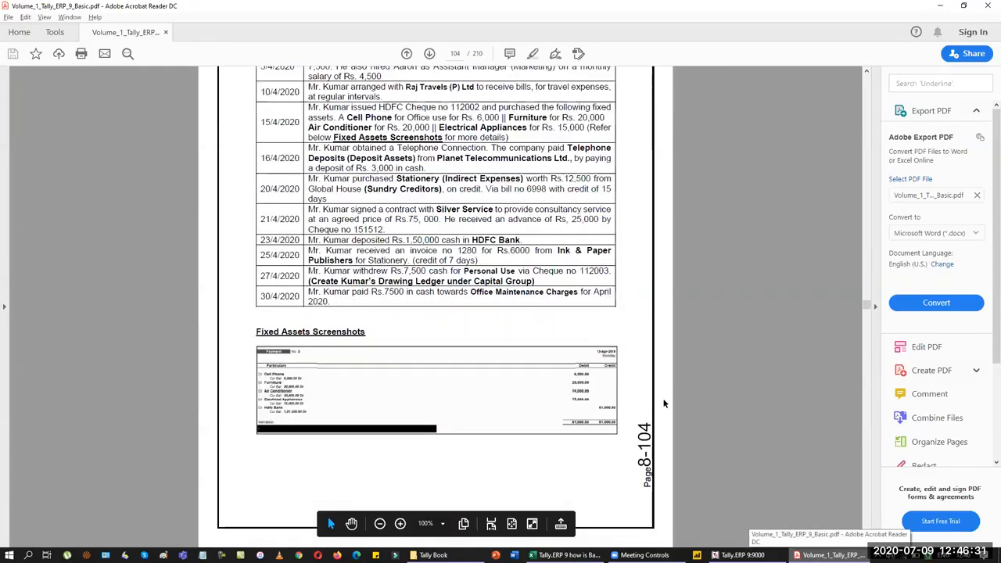
{"action": "scroll", "coordinate": [664, 403], "scroll_direction": "down", "scroll_amount": 6}
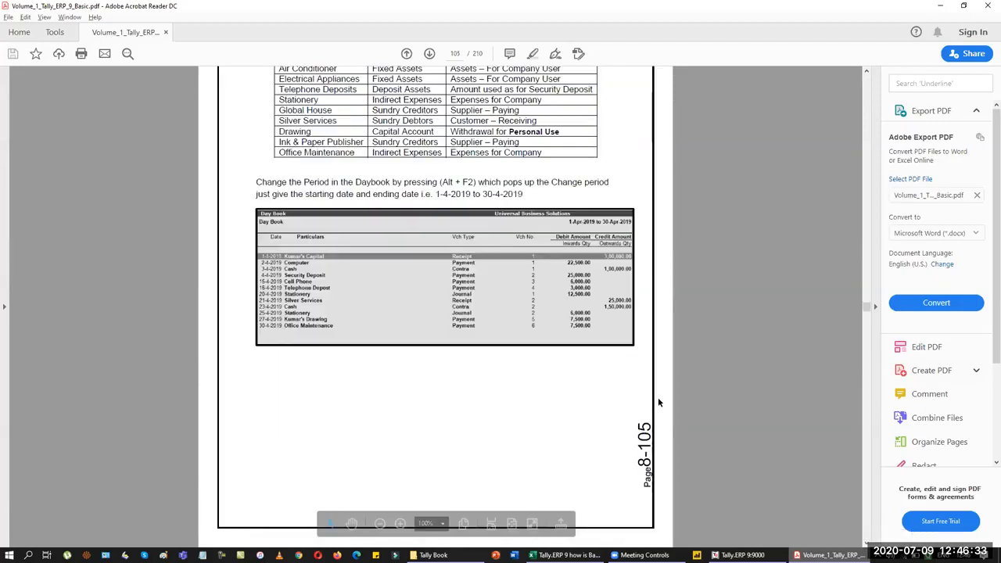
{"action": "scroll", "coordinate": [606, 383], "scroll_direction": "up", "scroll_amount": 3}
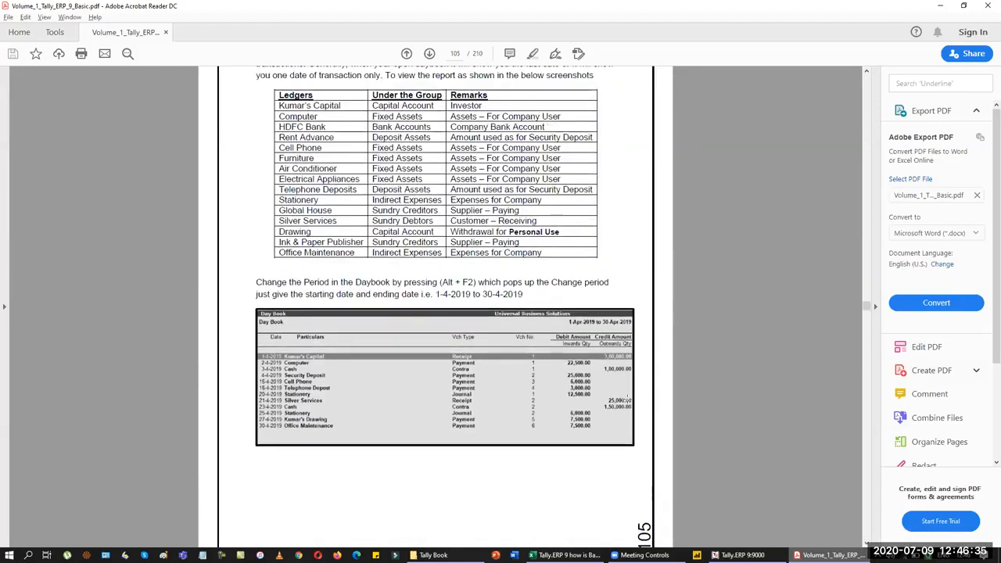
{"action": "scroll", "coordinate": [626, 400], "scroll_direction": "up", "scroll_amount": 2}
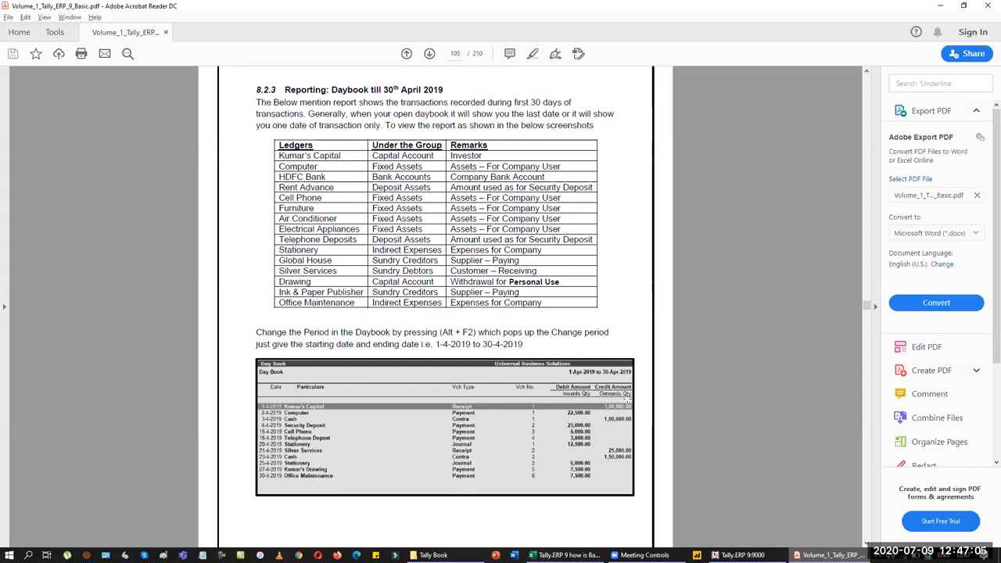
{"action": "key", "text": "alt+Tab"}
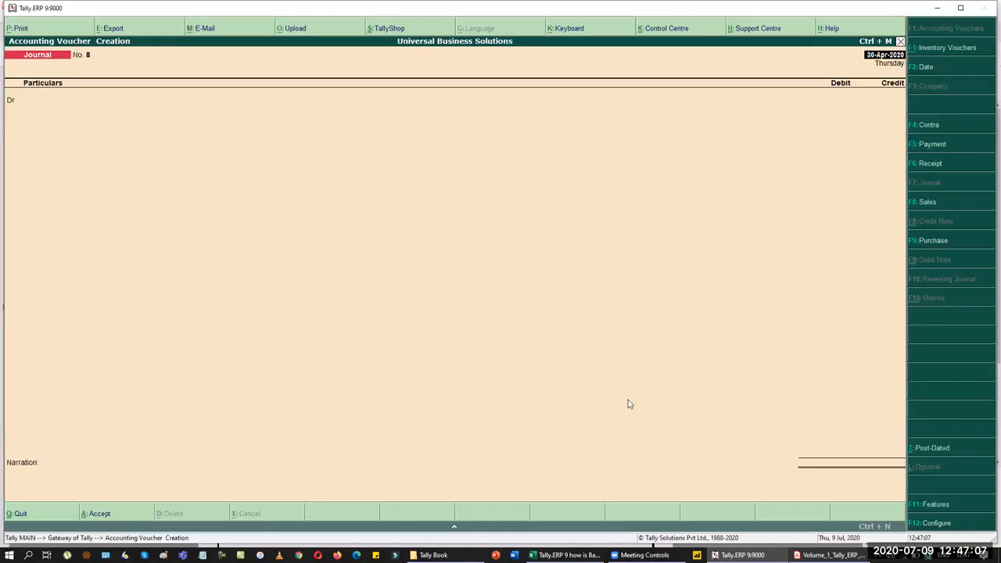
Step: Quit voucher entry, show the Day Book for 1-4-2020 to 30-4-2020, then close it
{"action": "key", "text": "Escape"}
{"action": "key", "text": "Return"}
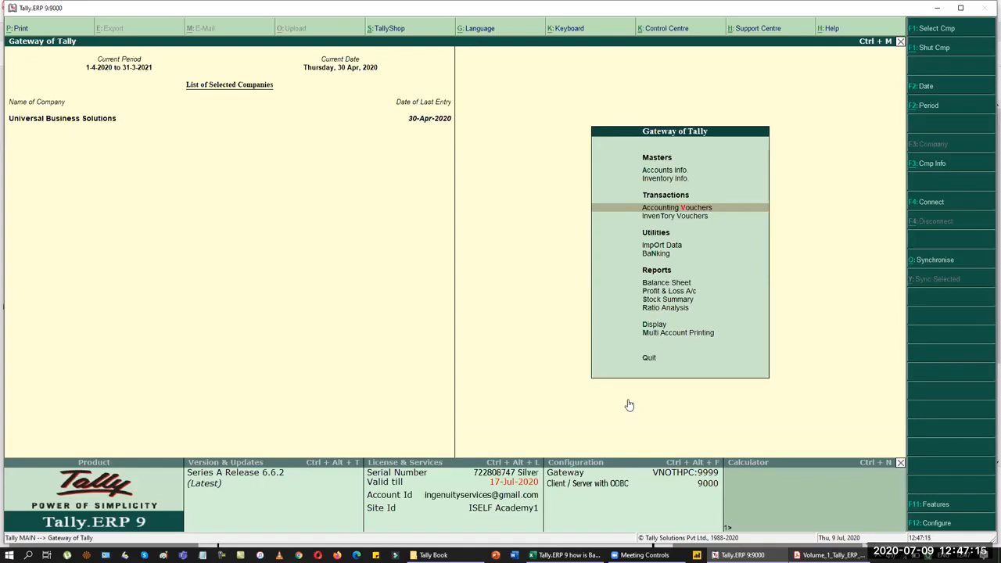
{"action": "key", "text": "d"}
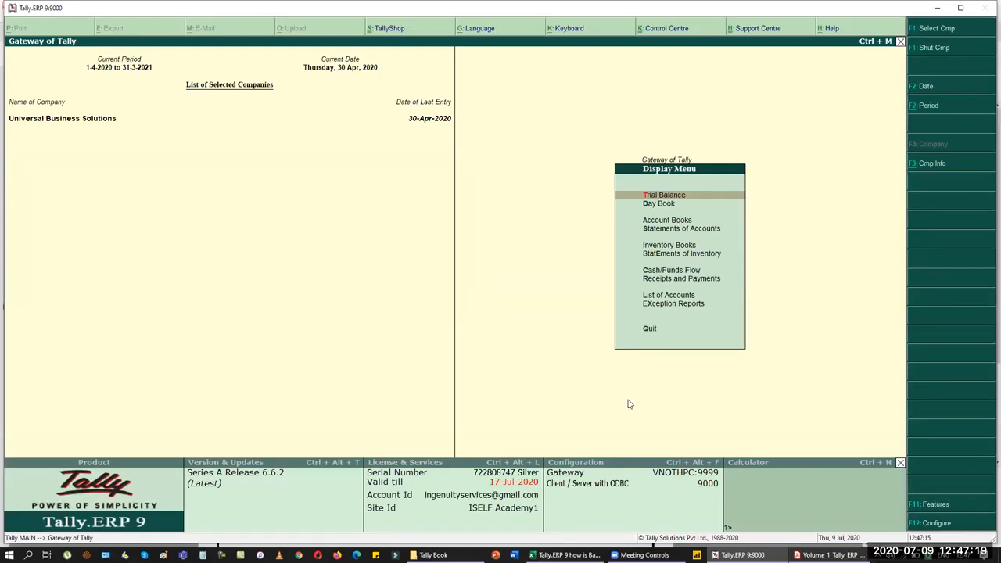
{"action": "key", "text": "d"}
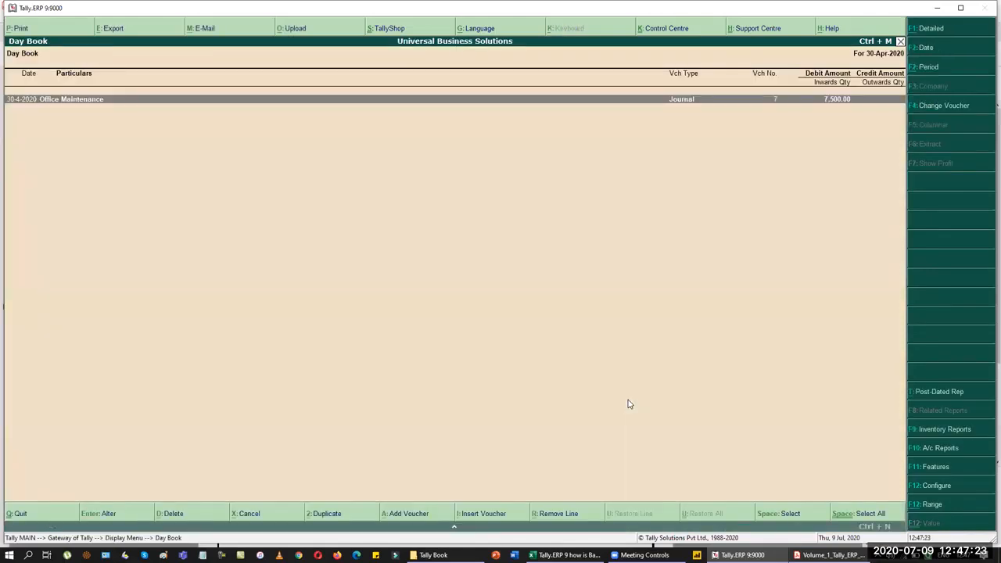
{"action": "key", "text": "alt+F2"}
{"action": "type", "text": "1-4"}
{"action": "key", "text": "Return"}
{"action": "key", "text": "Return"}
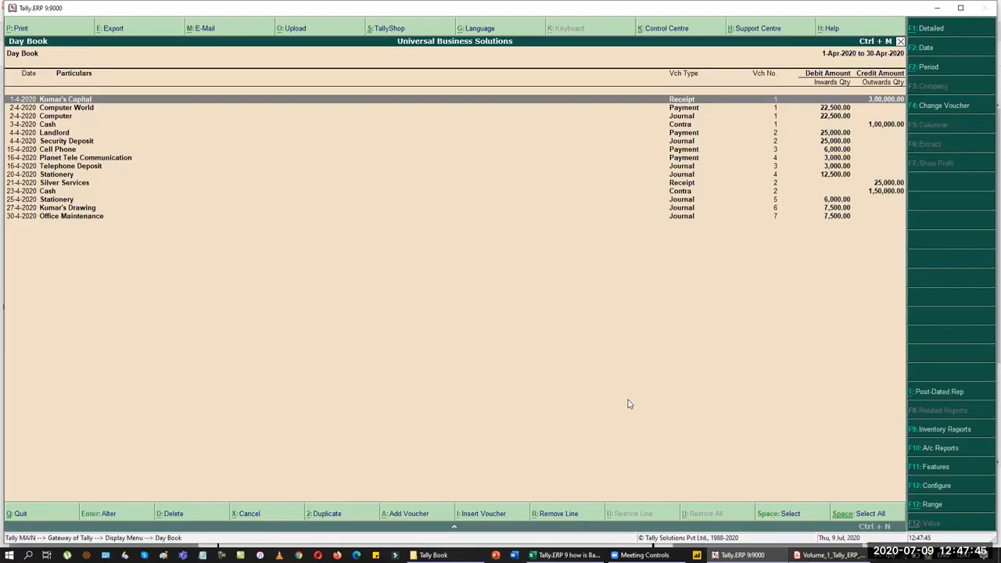
{"action": "key", "text": "Escape"}
{"action": "key", "text": "Escape"}
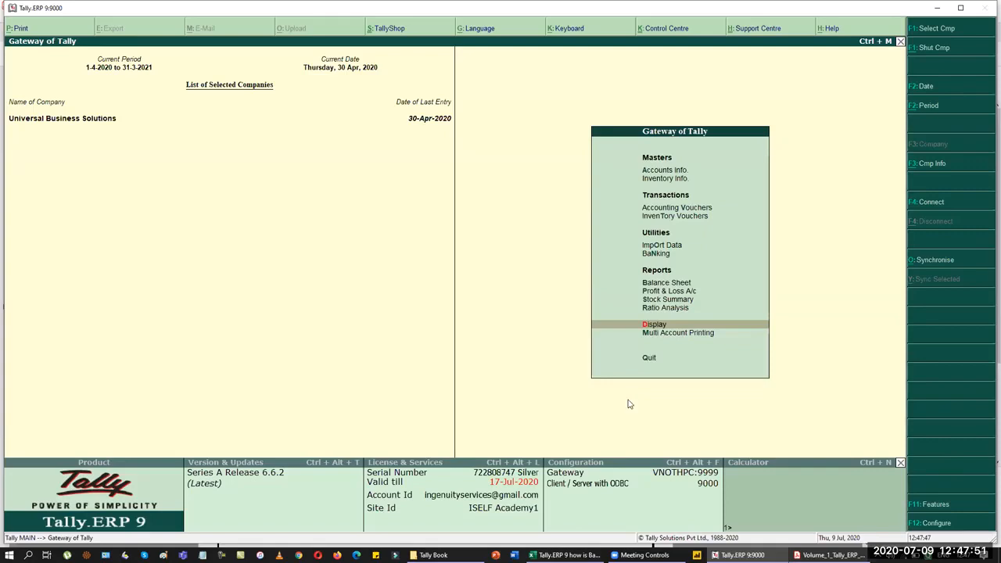
Step: Close the Balance Sheet and view the Trial Balance in detailed ledger form
{"action": "key", "text": "b"}
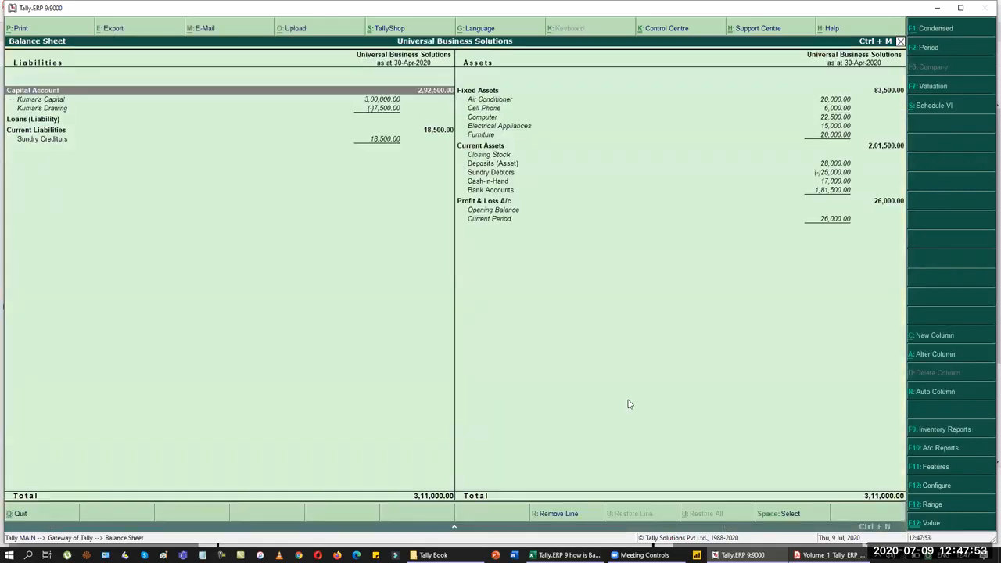
{"action": "key", "text": "Escape"}
{"action": "key", "text": "Down"}
{"action": "key", "text": "Down"}
{"action": "key", "text": "Down"}
{"action": "key", "text": "Down"}
{"action": "key", "text": "Return"}
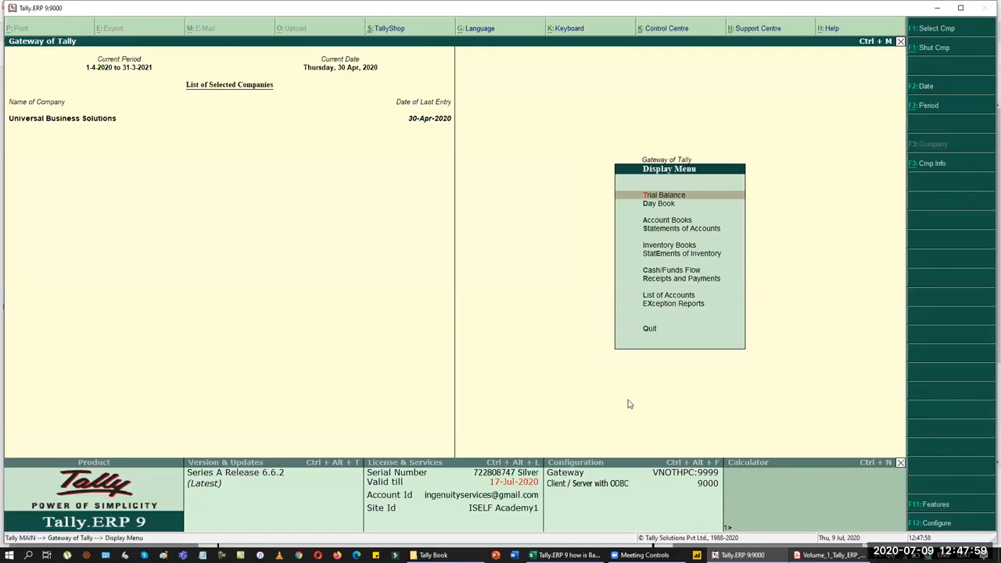
{"action": "key", "text": "Return"}
{"action": "key", "text": "alt+F1"}
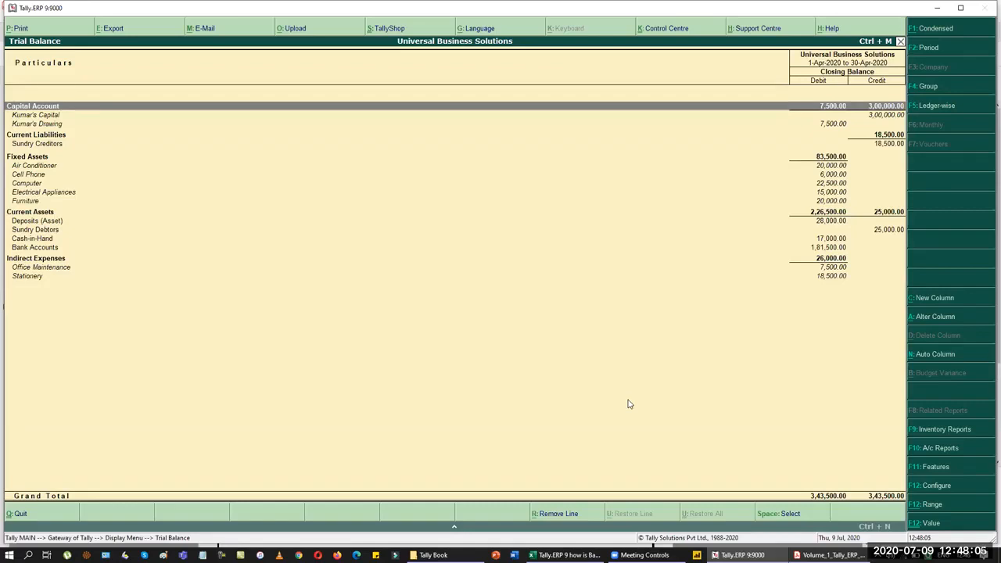
{"action": "key", "text": "Escape"}
Step: View the Cash/Bank Summary under Account Books, then list the ledgers
{"action": "key", "text": "Down"}
{"action": "key", "text": "Down"}
{"action": "key", "text": "Return"}
{"action": "key", "text": "Return"}
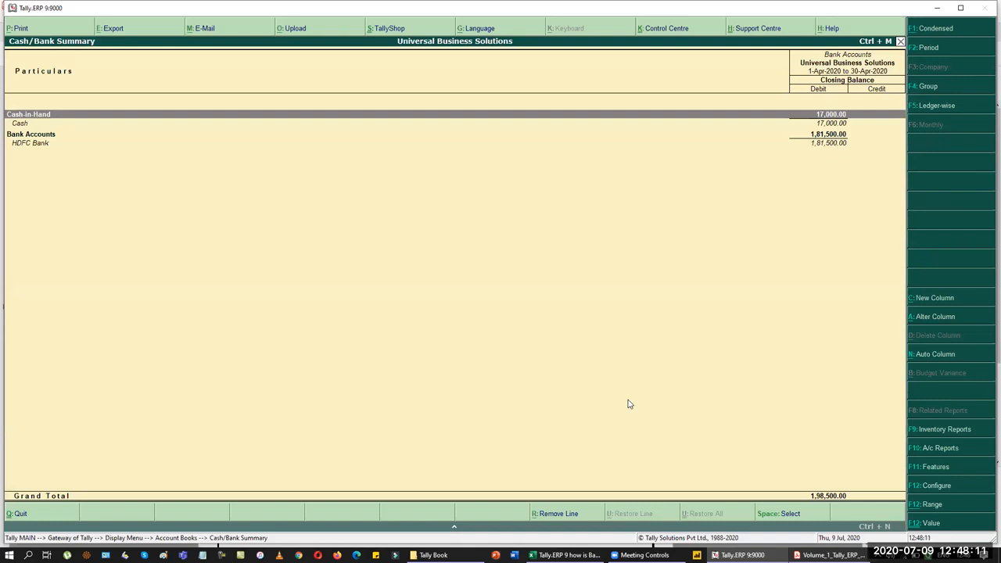
{"action": "key", "text": "Escape"}
{"action": "key", "text": "Down"}
{"action": "key", "text": "Return"}
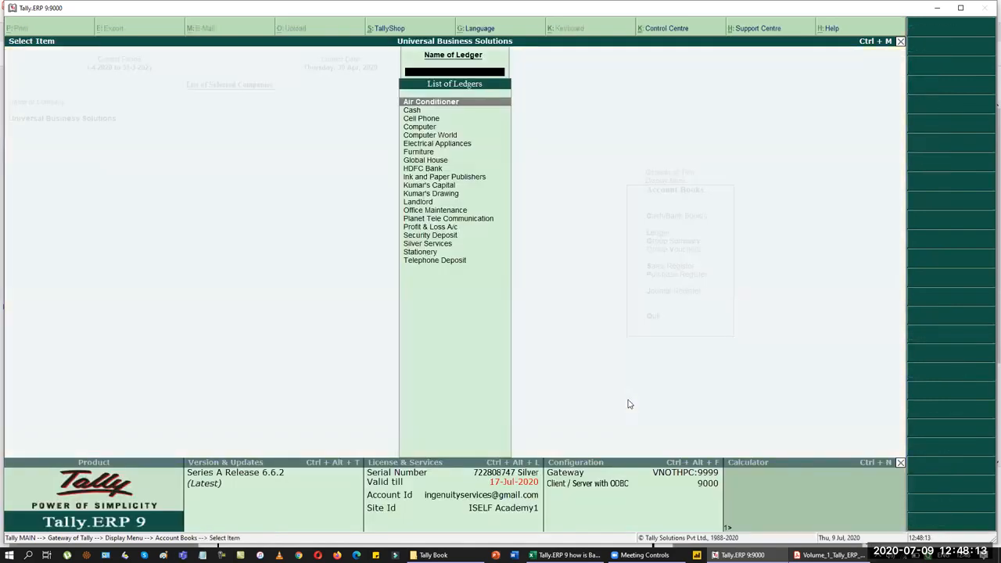
Step: Review the Air Conditioner, Cash and Cell Phone ledger vouchers, then back out to Gateway
{"action": "key", "text": "Return"}
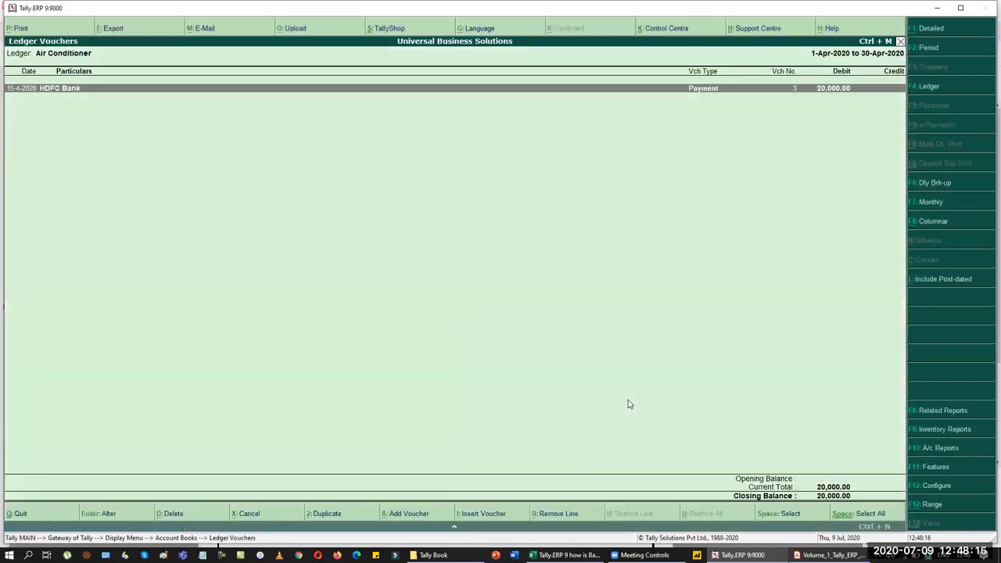
{"action": "key", "text": "Escape"}
{"action": "key", "text": "Down"}
{"action": "key", "text": "Return"}
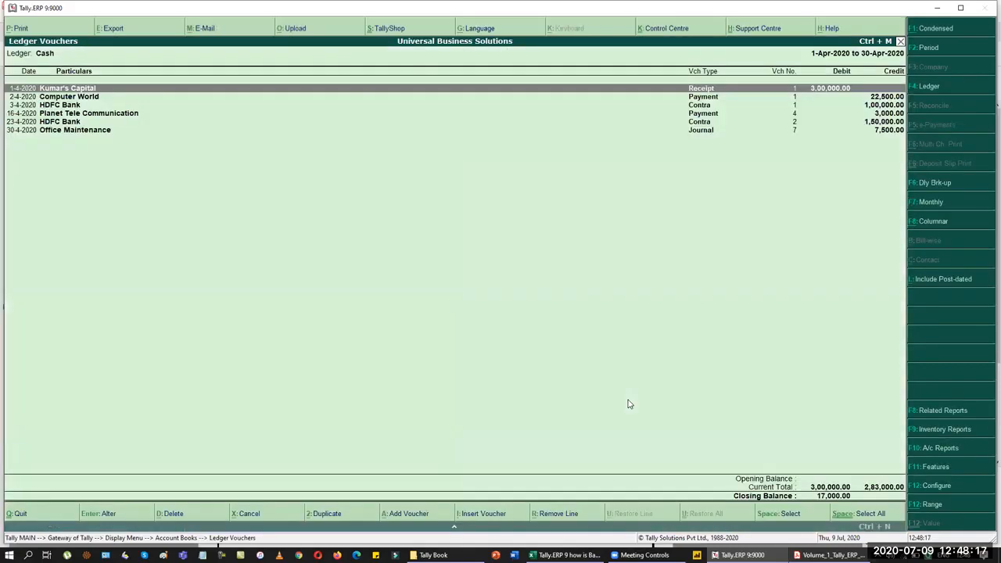
{"action": "key", "text": "Escape"}
{"action": "key", "text": "Down"}
{"action": "key", "text": "Return"}
{"action": "key", "text": "Escape"}
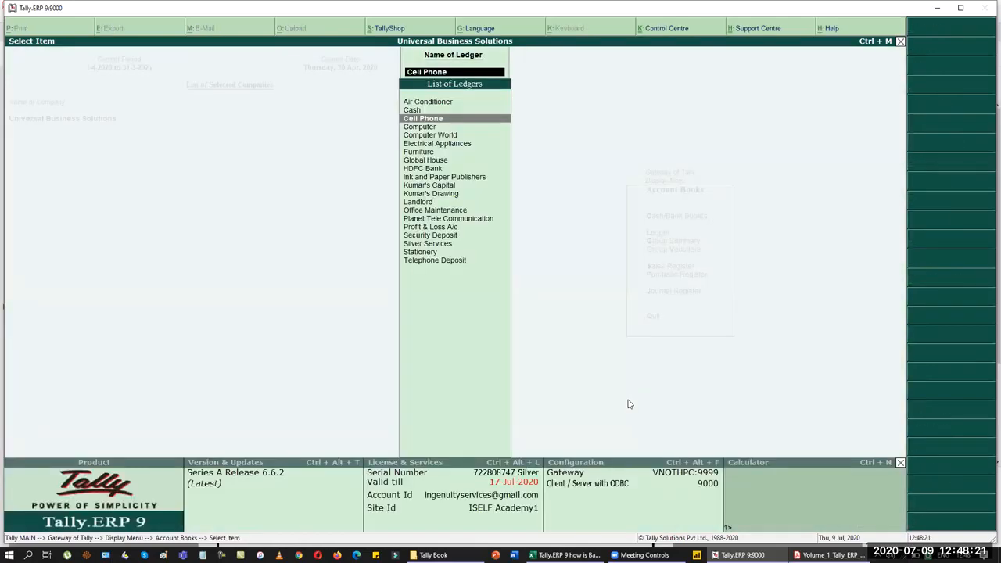
{"action": "key", "text": "Escape"}
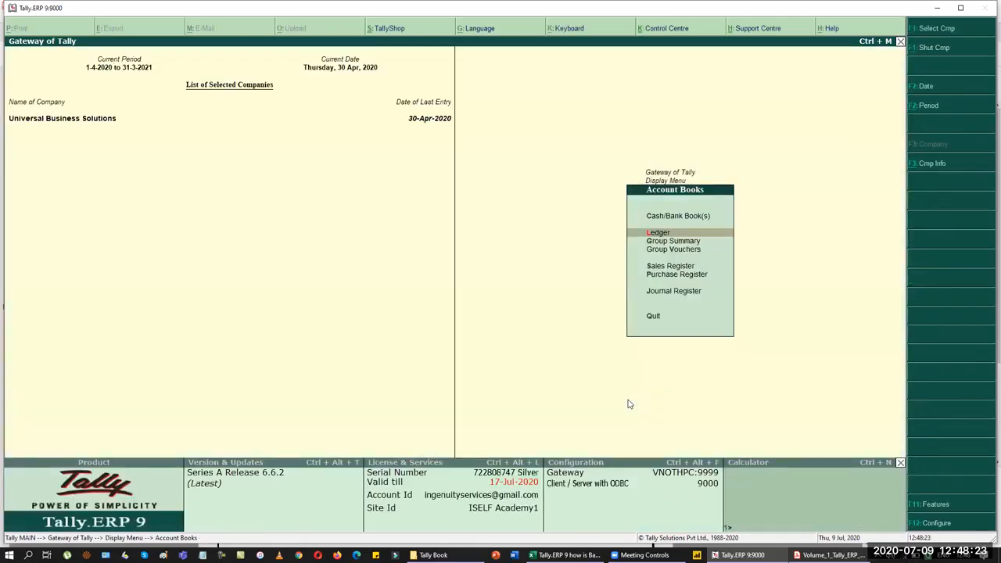
{"action": "key", "text": "Escape"}
{"action": "key", "text": "Escape"}
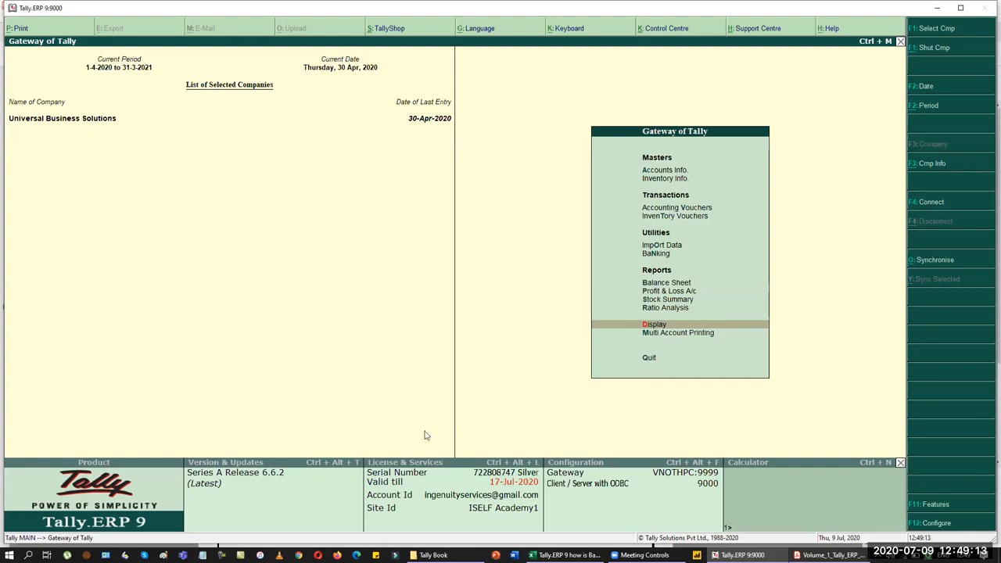
{"action": "left_click", "coordinate": [565, 554]}
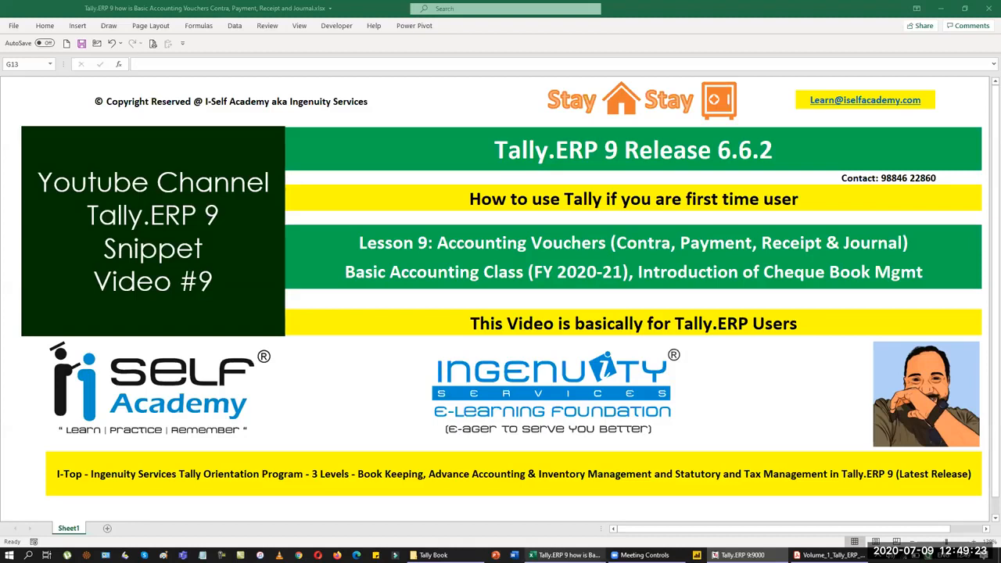
{"action": "key", "text": "alt+Tab"}
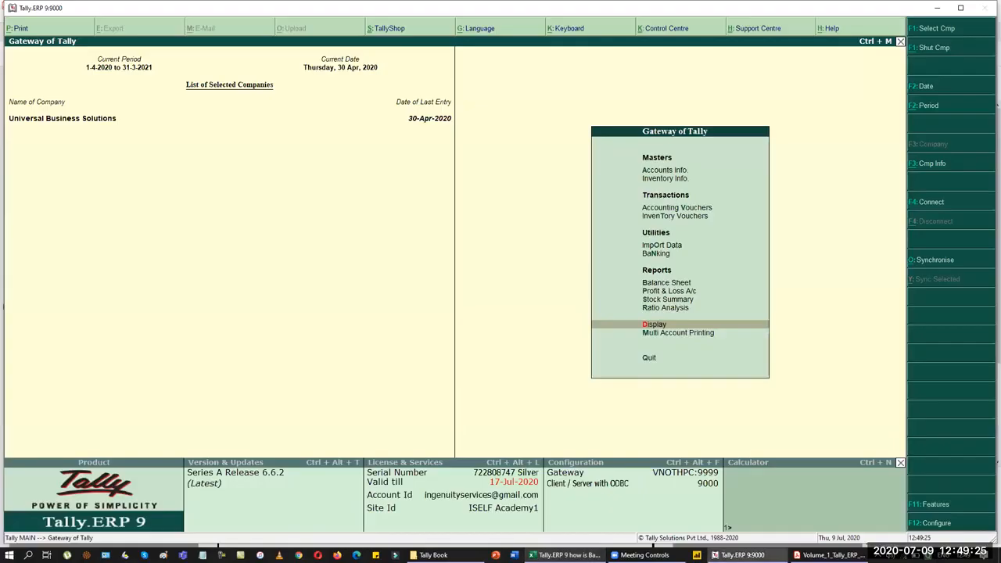
{"action": "key", "text": "Up"}
{"action": "key", "text": "Up"}
{"action": "key", "text": "Up"}
{"action": "key", "text": "Up"}
{"action": "key", "text": "Up"}
{"action": "key", "text": "Up"}
{"action": "key", "text": "Down"}
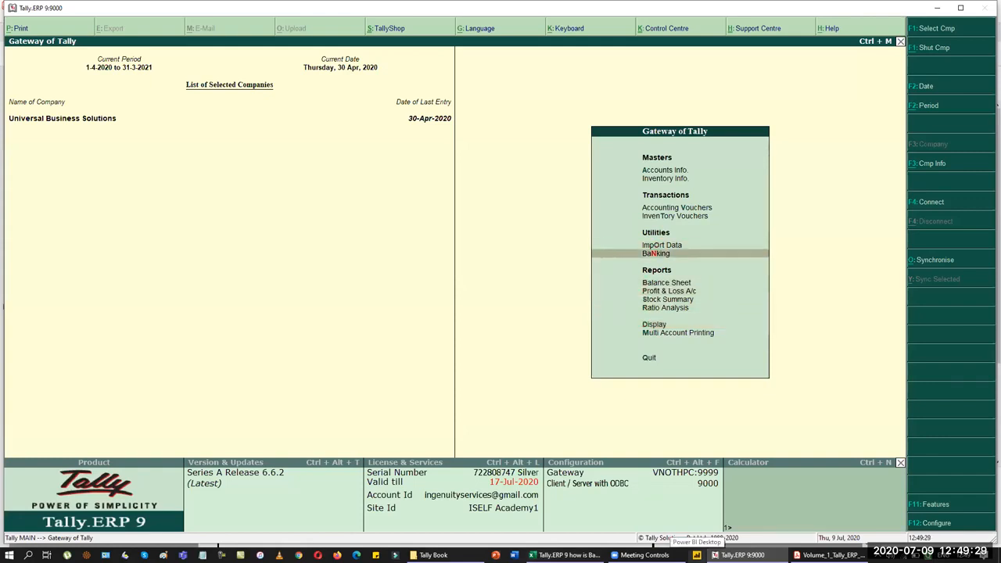
{"action": "key", "text": "Return"}
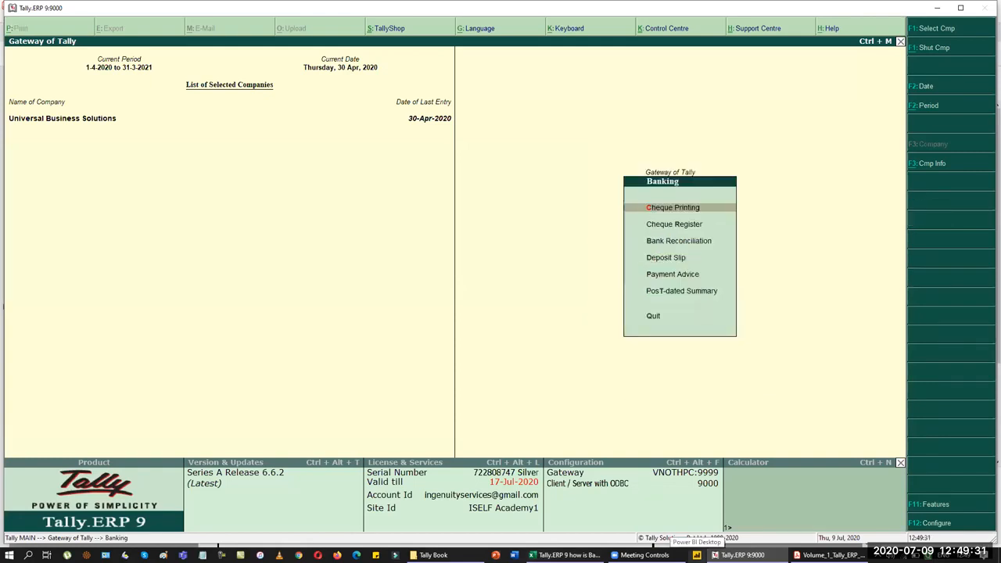
{"action": "key", "text": "Down"}
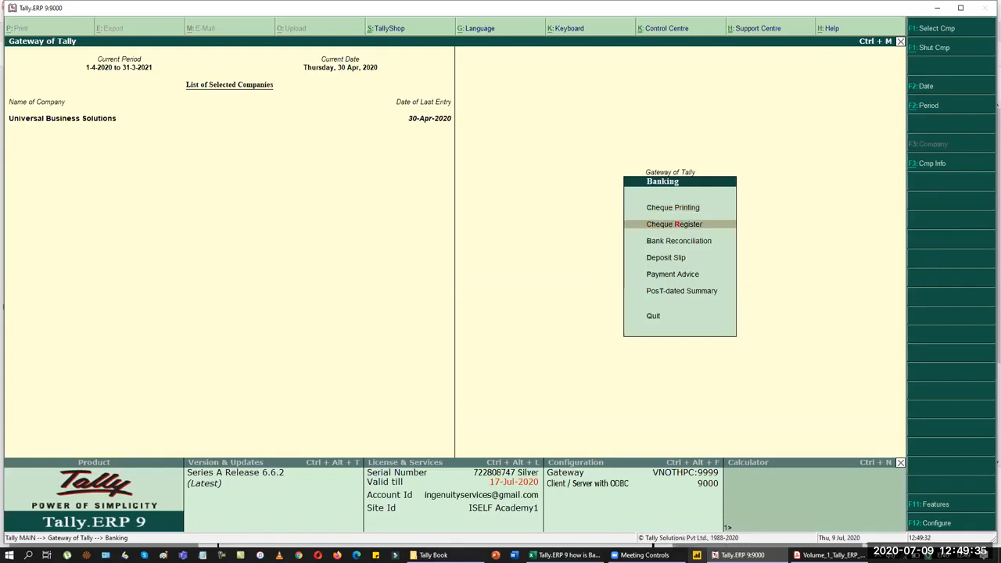
{"action": "key", "text": "Return"}
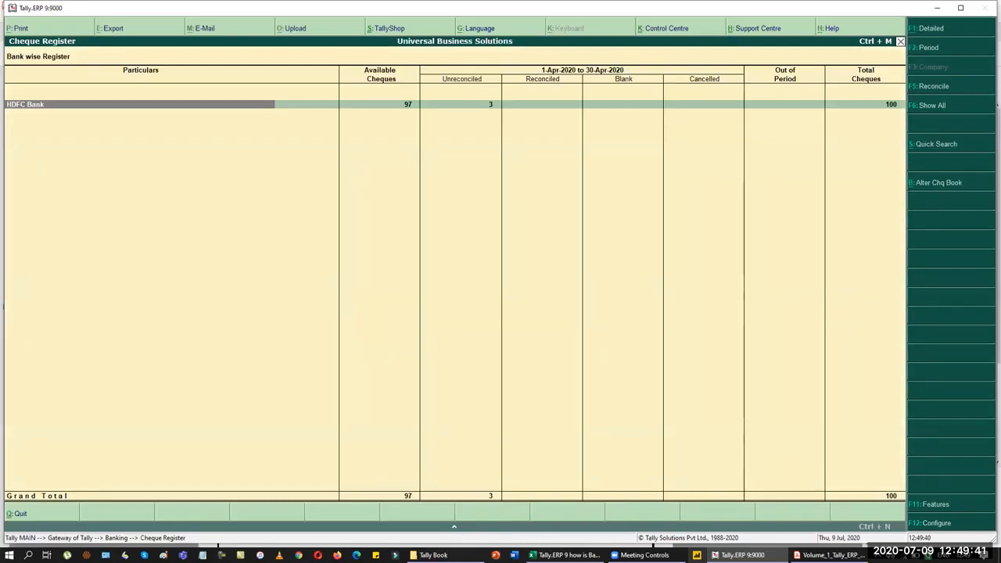
{"action": "key", "text": "Return"}
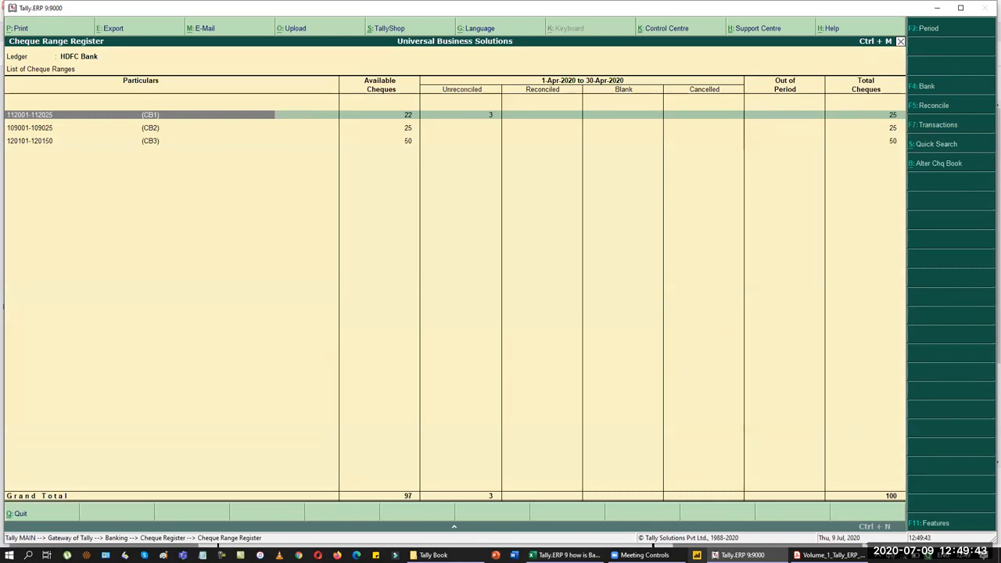
{"action": "key", "text": "Return"}
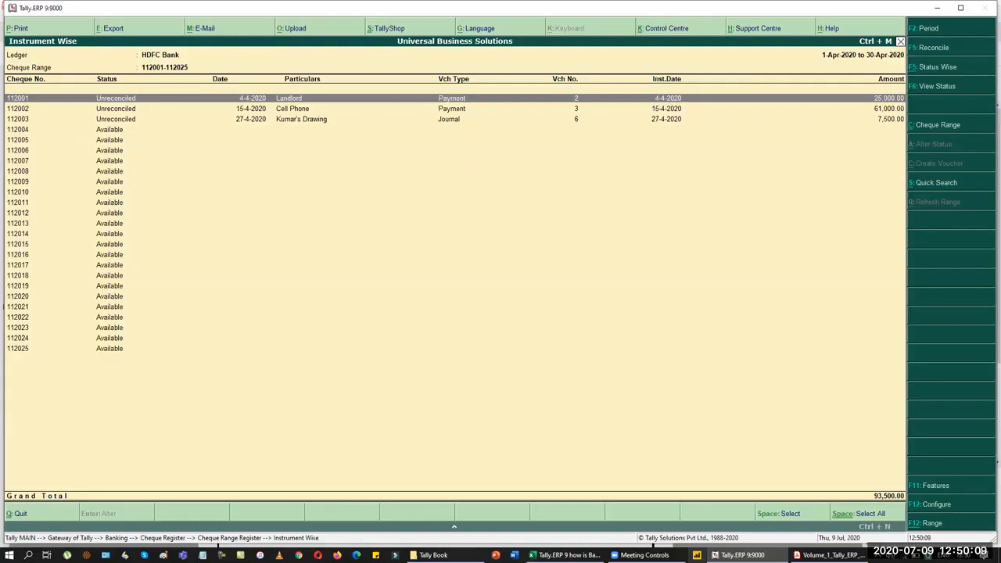
{"action": "key", "text": "Escape"}
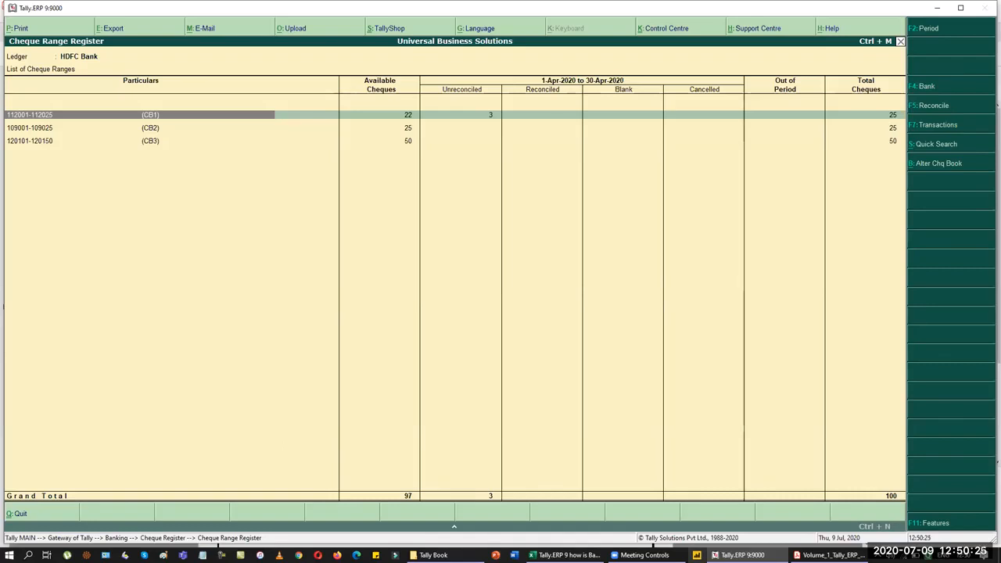
{"action": "key", "text": "Down"}
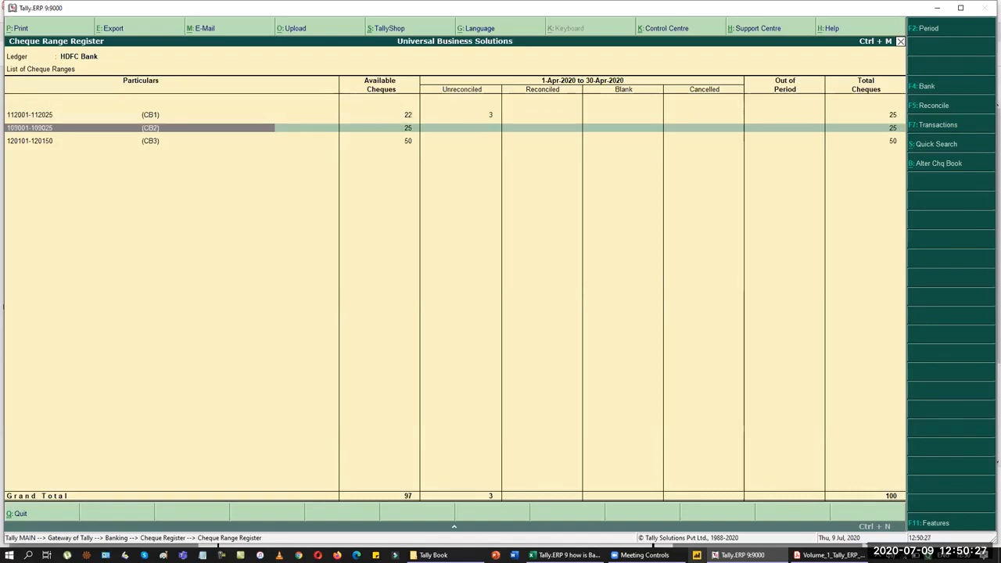
{"action": "key", "text": "Return"}
{"action": "key", "text": "Escape"}
{"action": "key", "text": "Down"}
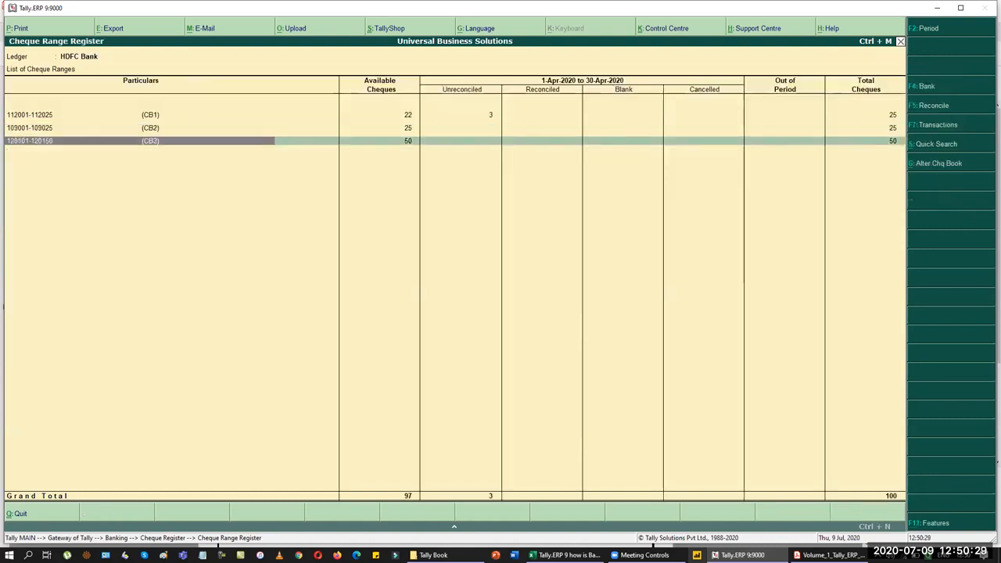
{"action": "key", "text": "Return"}
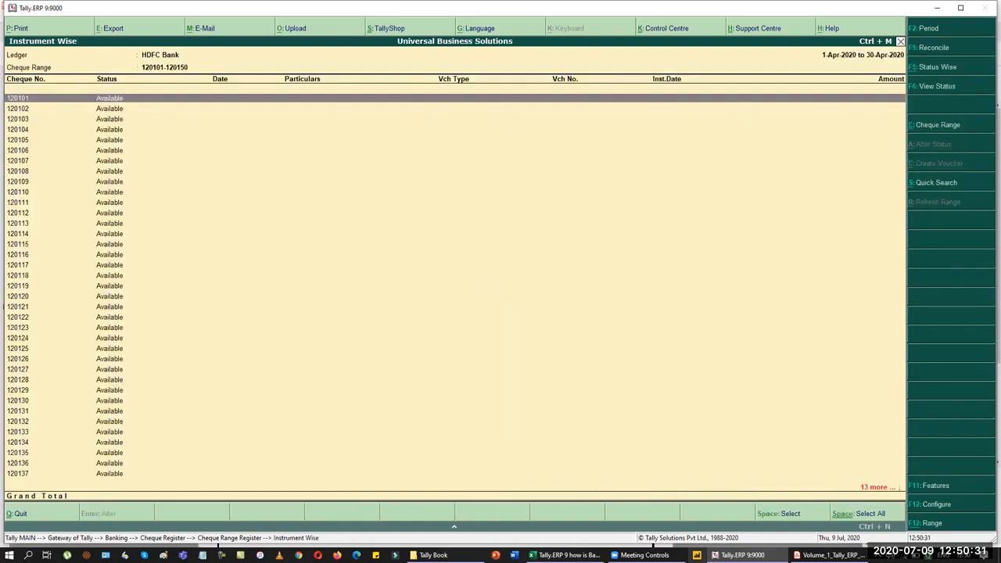
{"action": "key", "text": "Escape"}
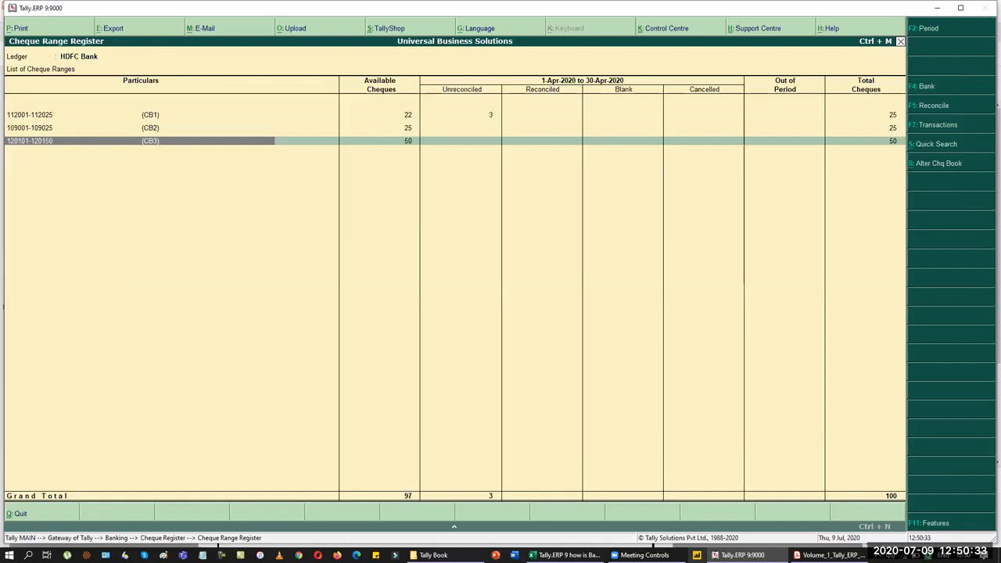
{"action": "key", "text": "Escape"}
{"action": "key", "text": "Escape"}
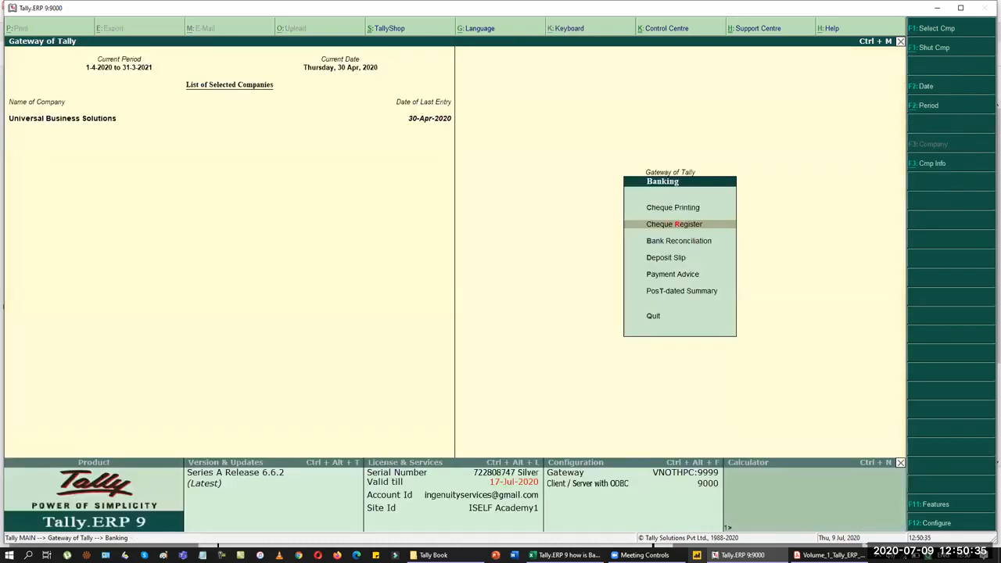
{"action": "key", "text": "Escape"}
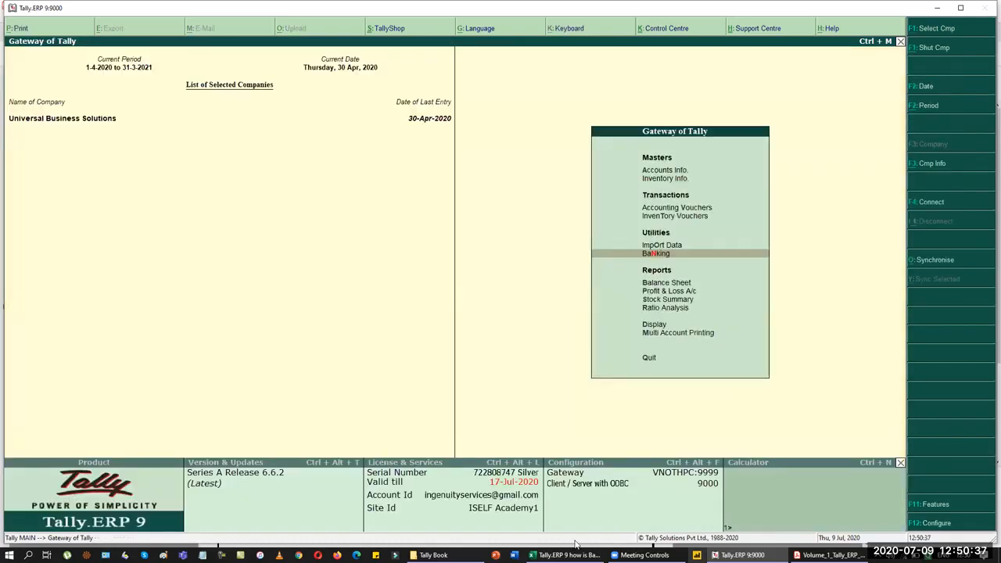
{"action": "left_click", "coordinate": [569, 555]}
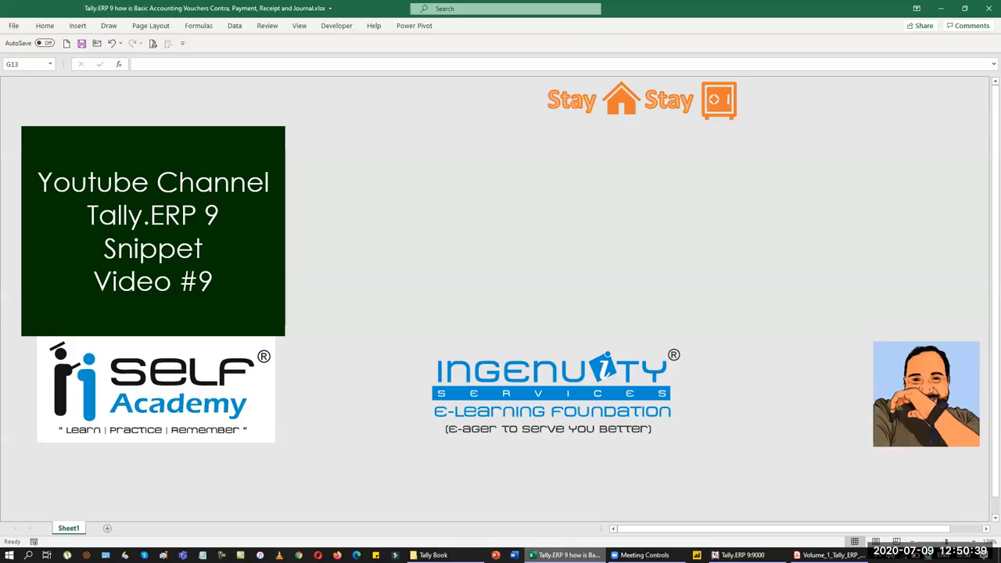